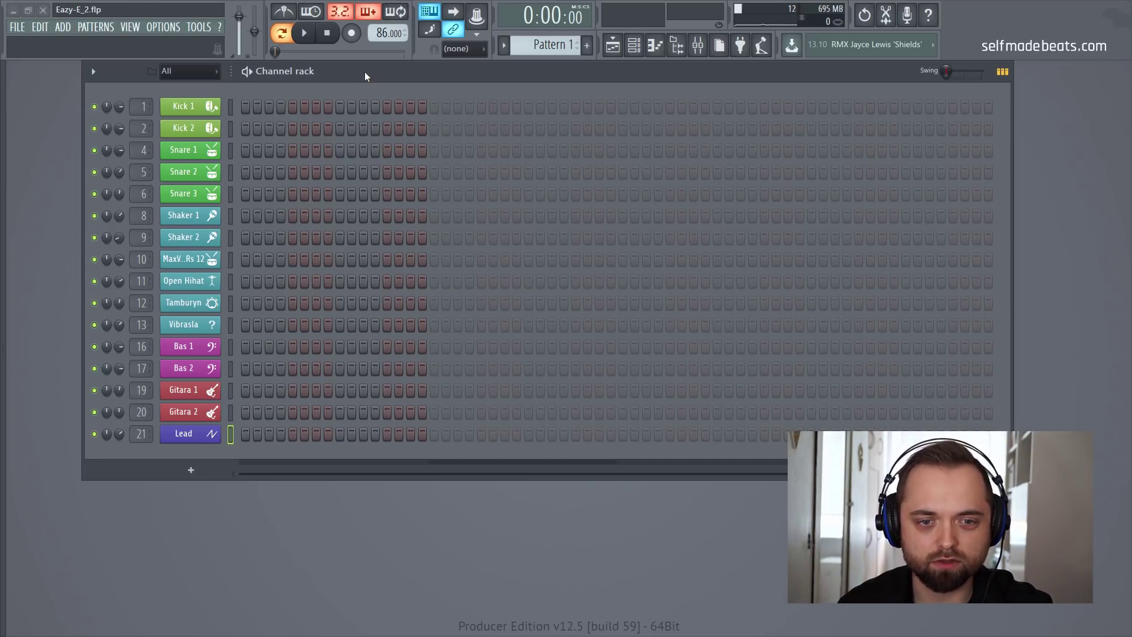
# Audition the kick and snare sounds one channel at a time, from Kick 1 to Snare 3
pyautogui.click(231, 107)
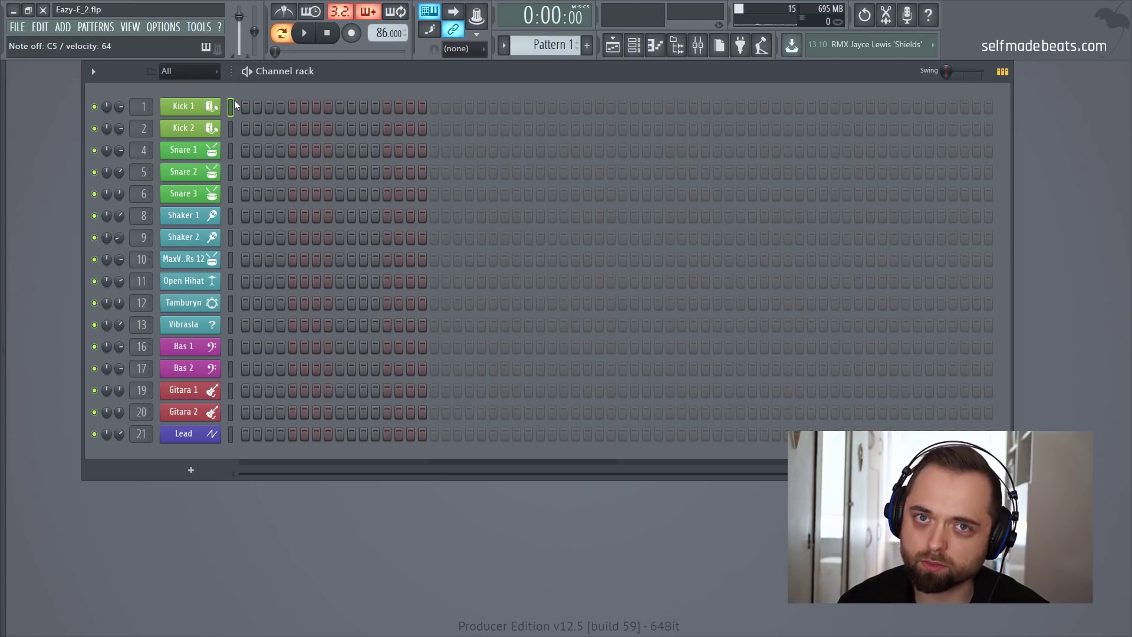
pyautogui.click(231, 129)
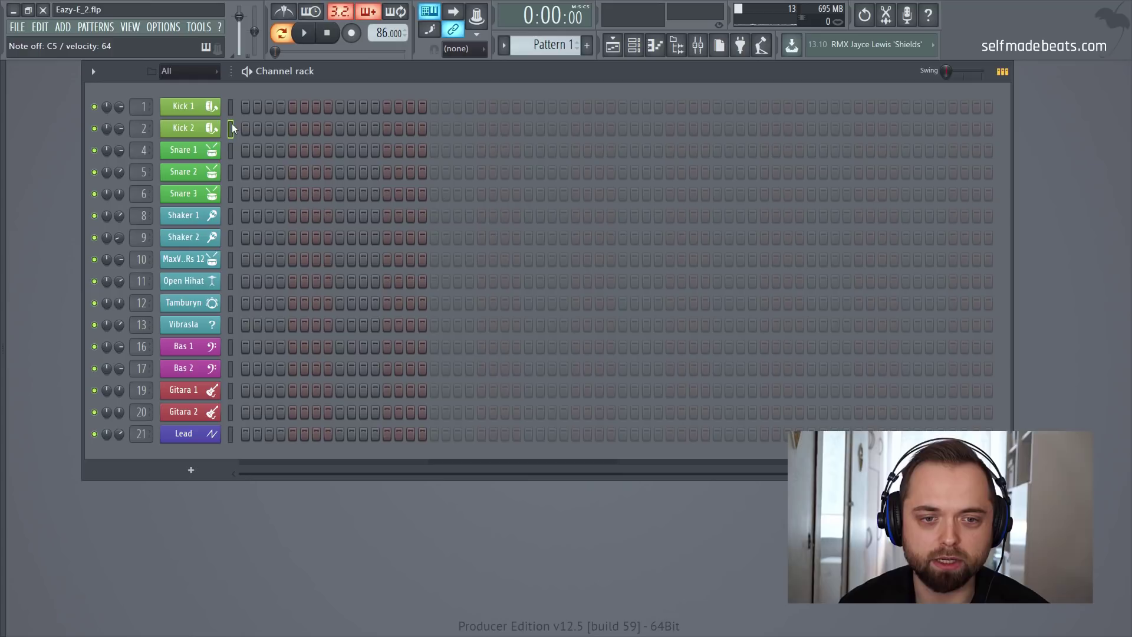
pyautogui.click(232, 171)
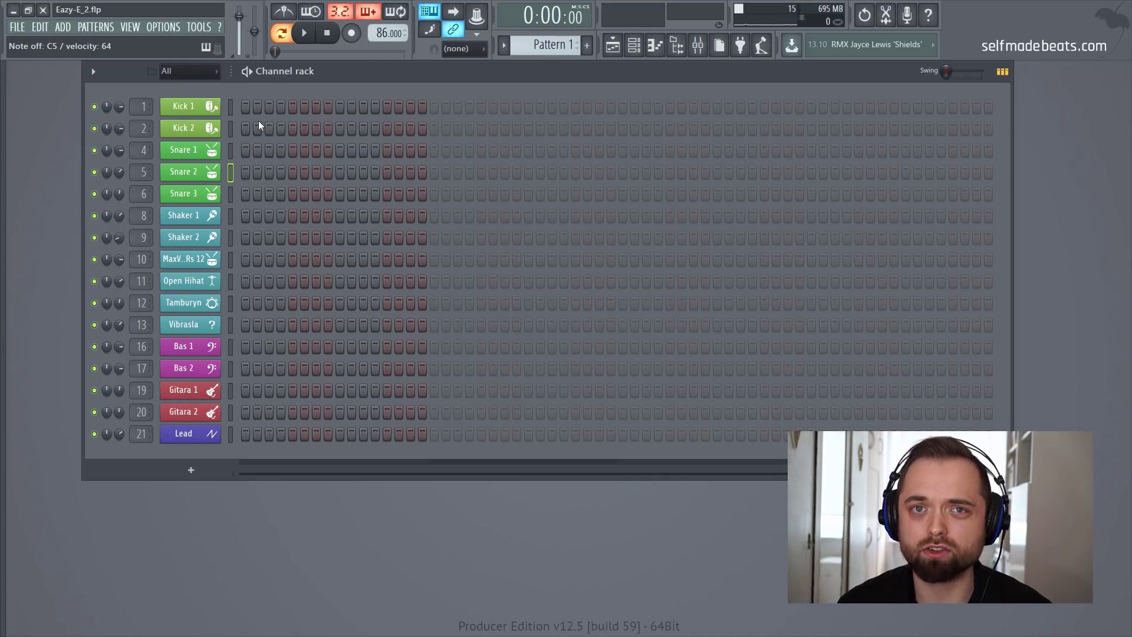
pyautogui.click(232, 191)
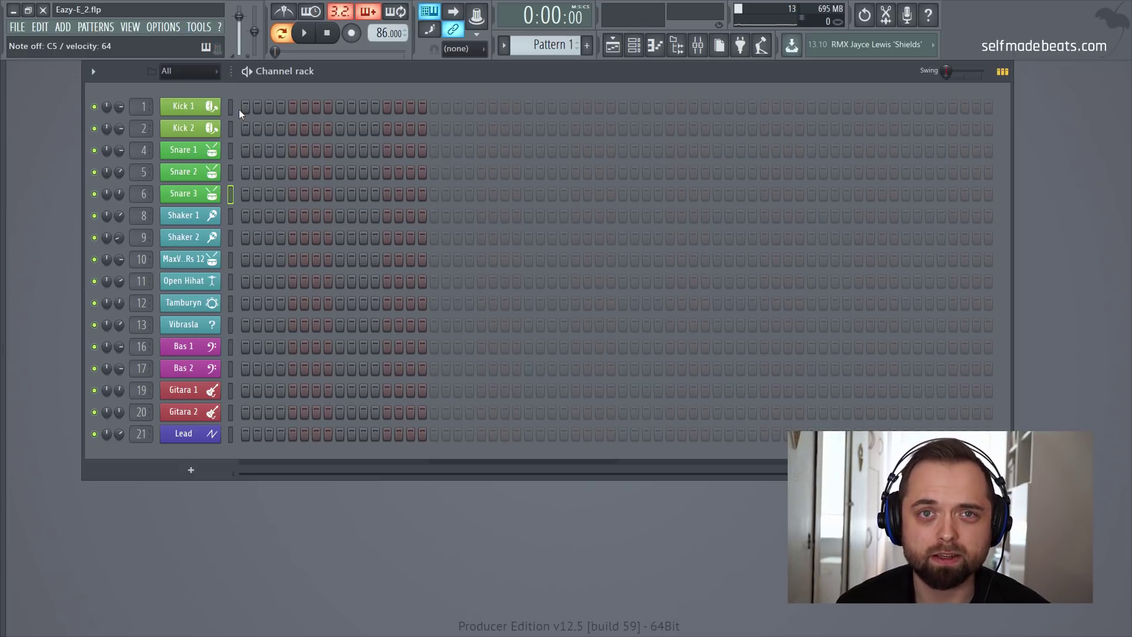
# Audition the percussion sounds one channel at a time, from Shaker 1 through the rimshot, open hi-hat and tambourine
pyautogui.click(230, 214)
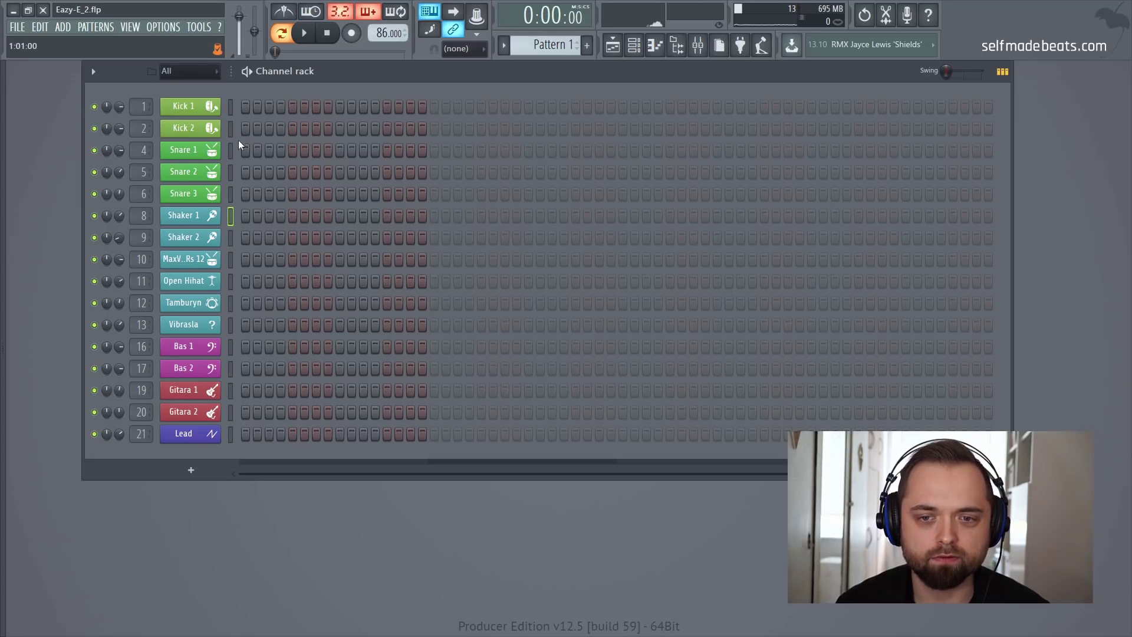
pyautogui.click(230, 238)
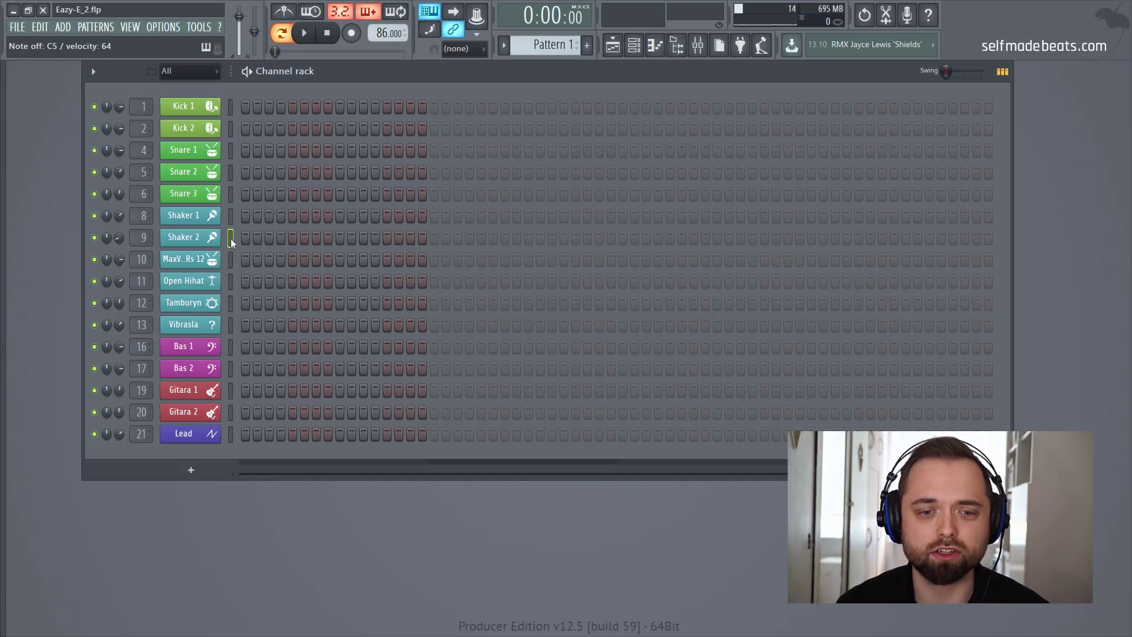
pyautogui.click(229, 260)
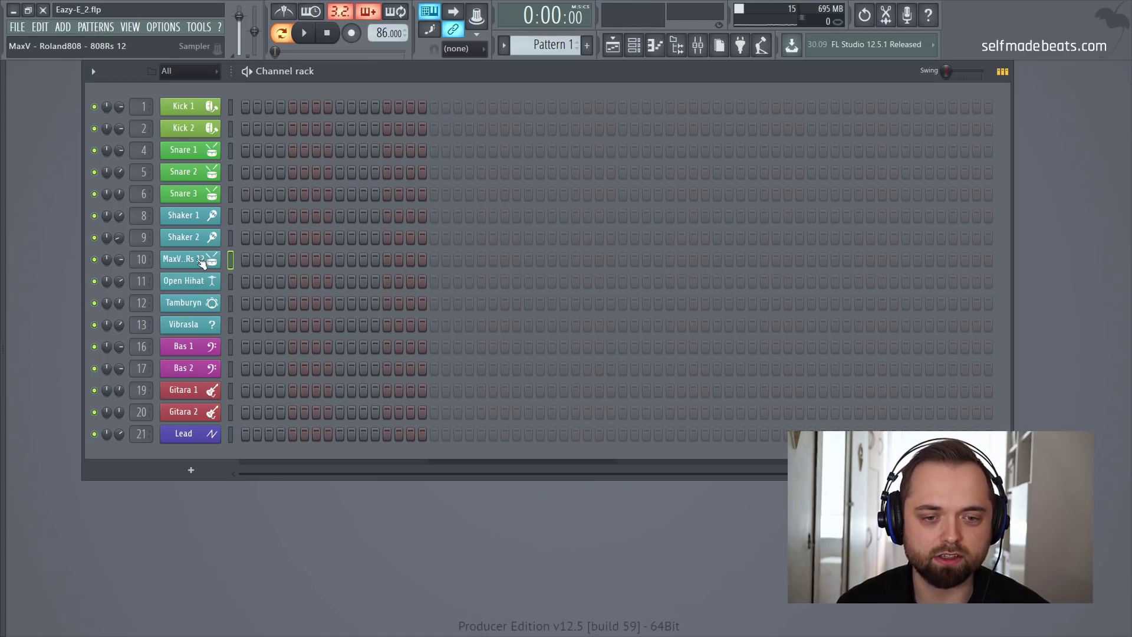
pyautogui.click(230, 282)
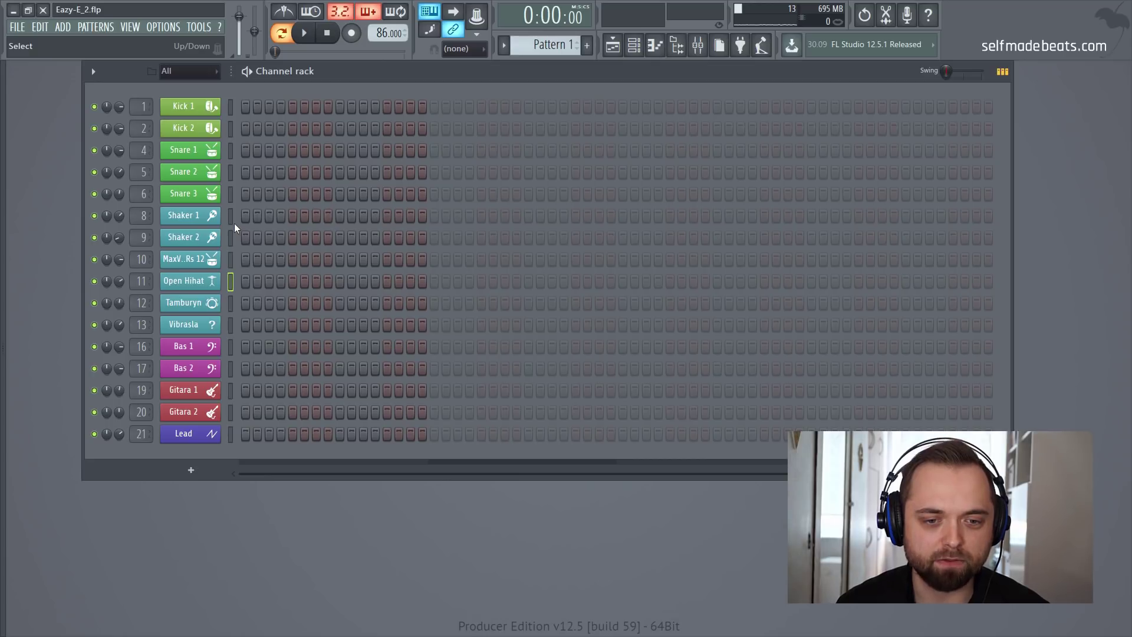
pyautogui.click(230, 302)
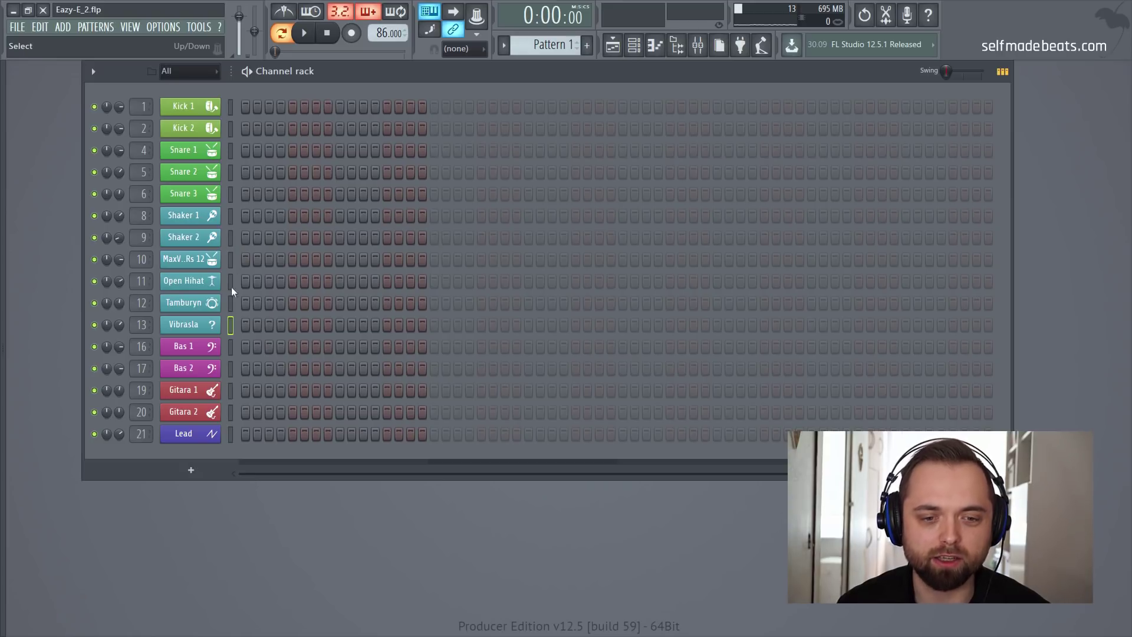
# Audition the bass and Gitara 2 channels, viewing the Sytrus synth behind Bas 1 and the MiniMogue synth behind Bas 2
pyautogui.click(230, 348)
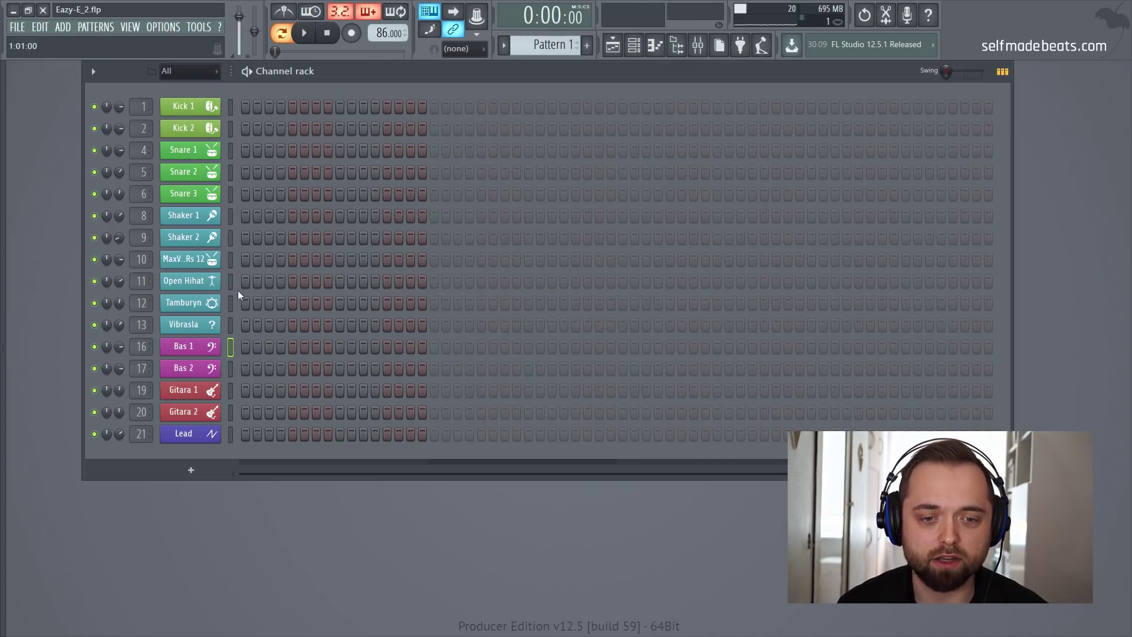
pyautogui.click(230, 367)
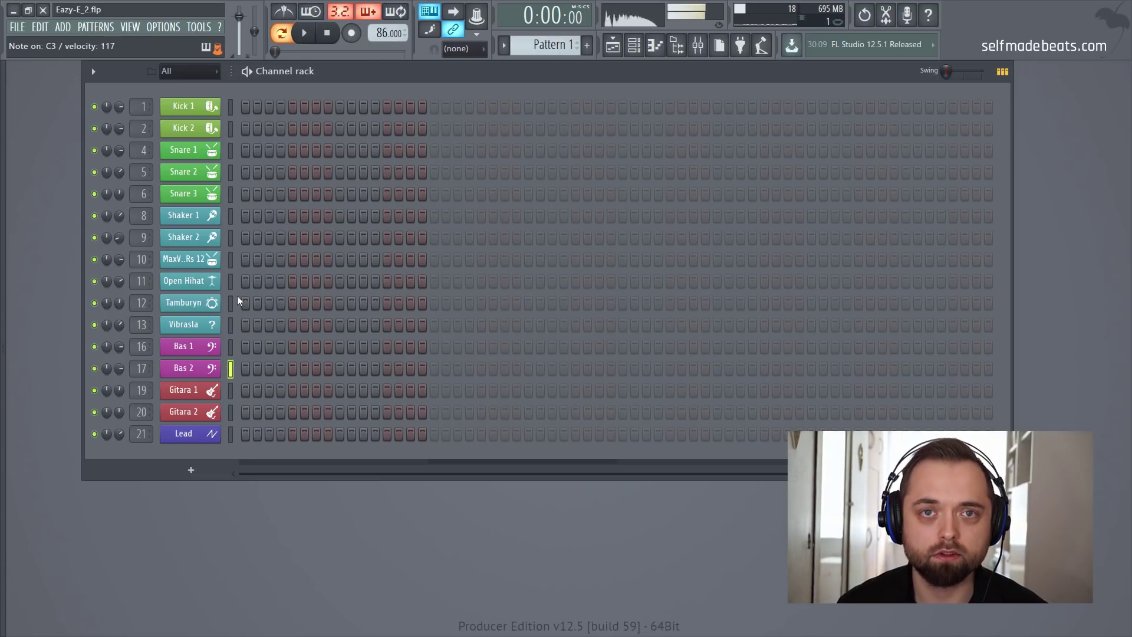
pyautogui.click(211, 346)
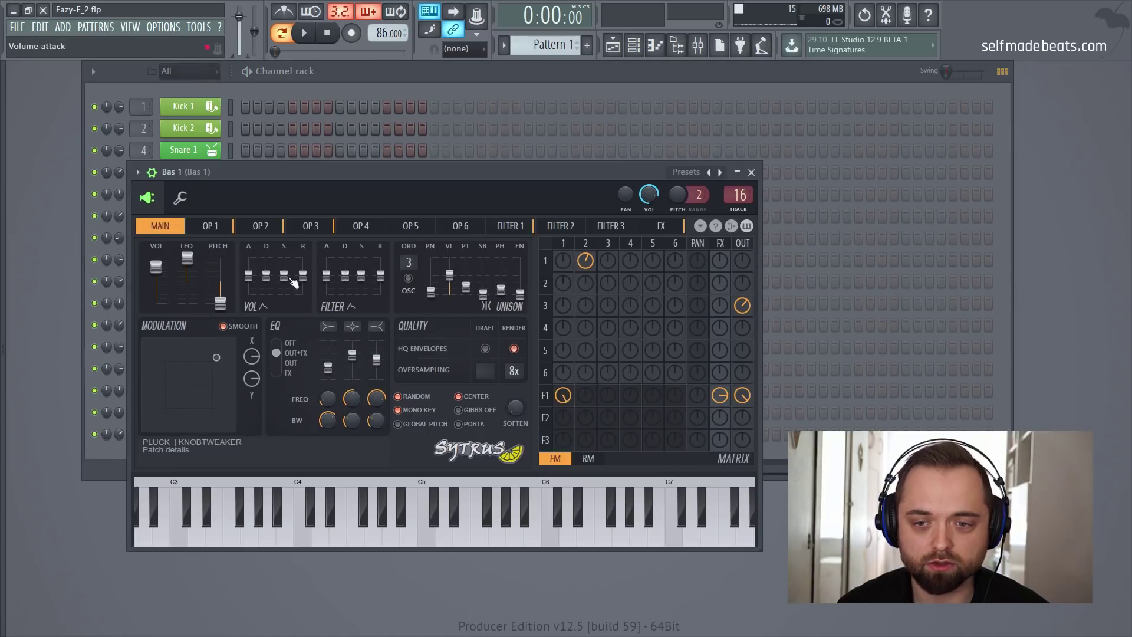
pyautogui.click(751, 173)
pyautogui.click(220, 367)
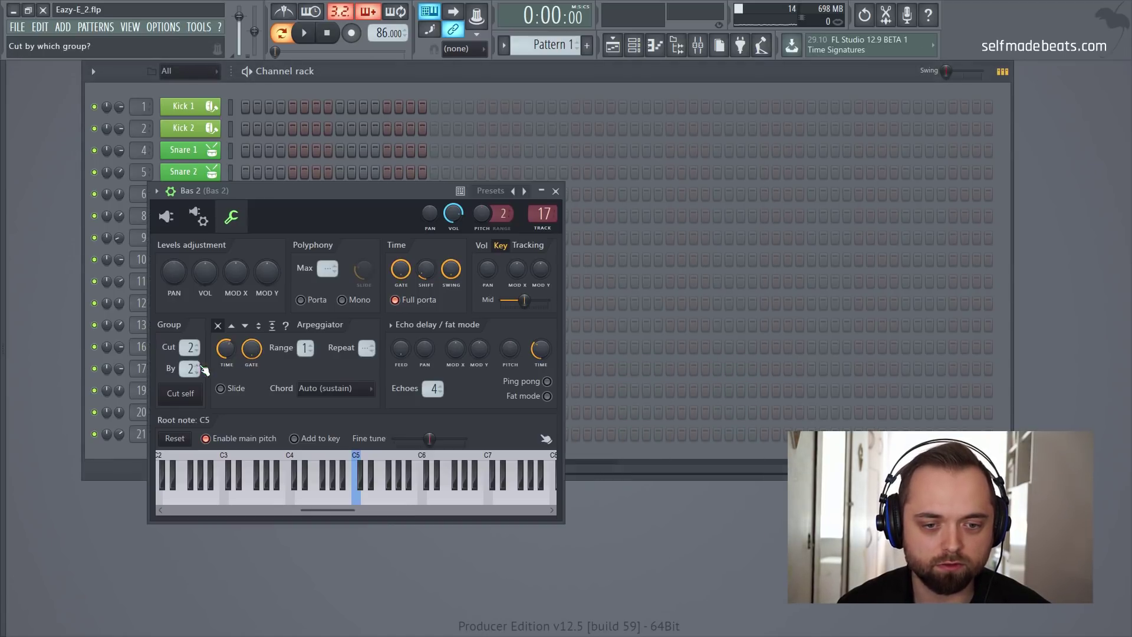
pyautogui.click(169, 218)
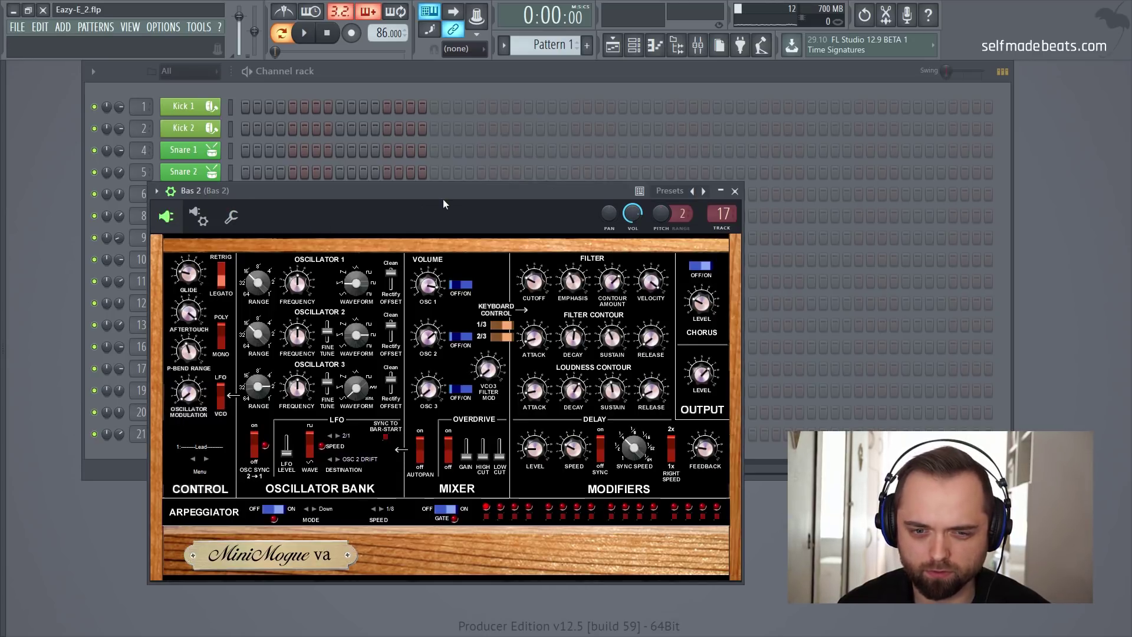
pyautogui.click(737, 191)
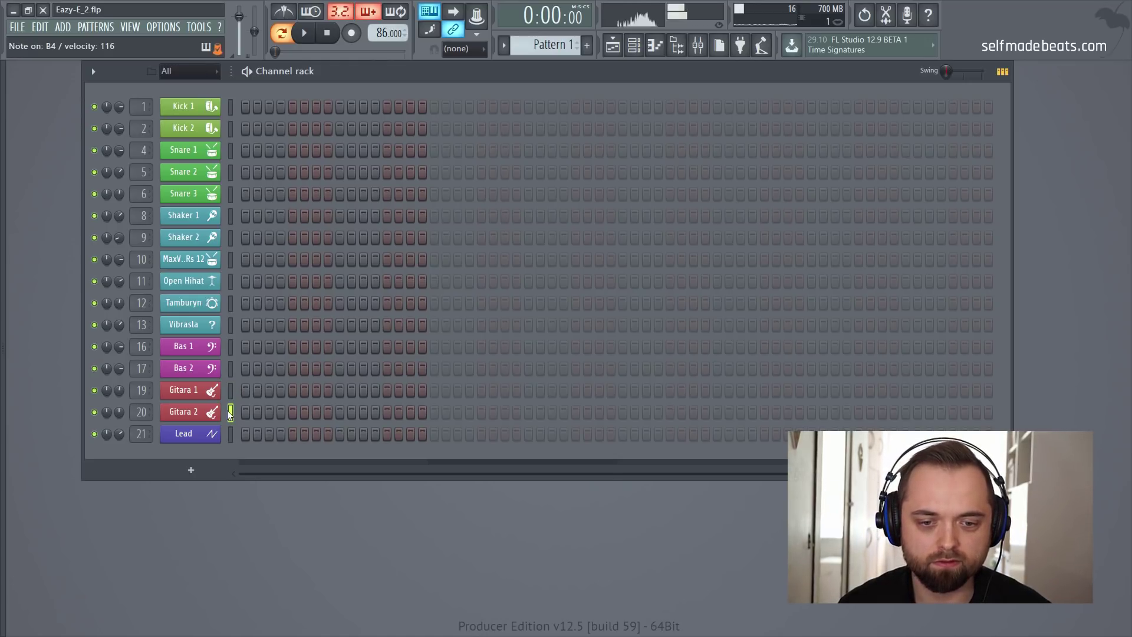
pyautogui.click(231, 411)
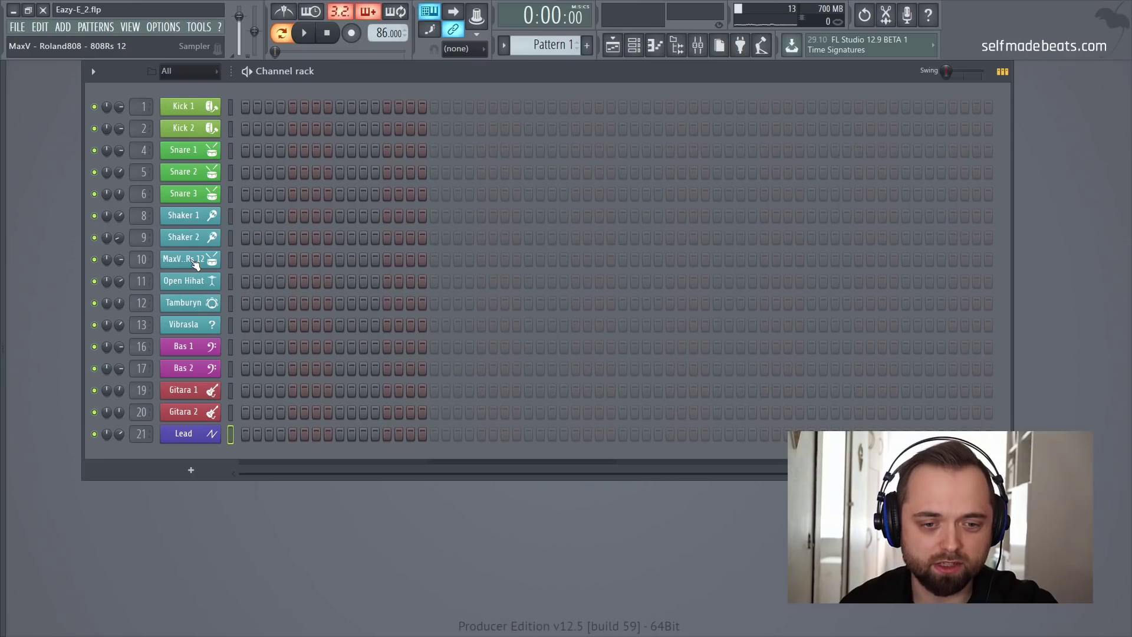
# Rename the "MaxV - Roland808 - 808Rs 12" channel as Rimshot
pyautogui.rightClick(194, 260)
pyautogui.click(256, 277)
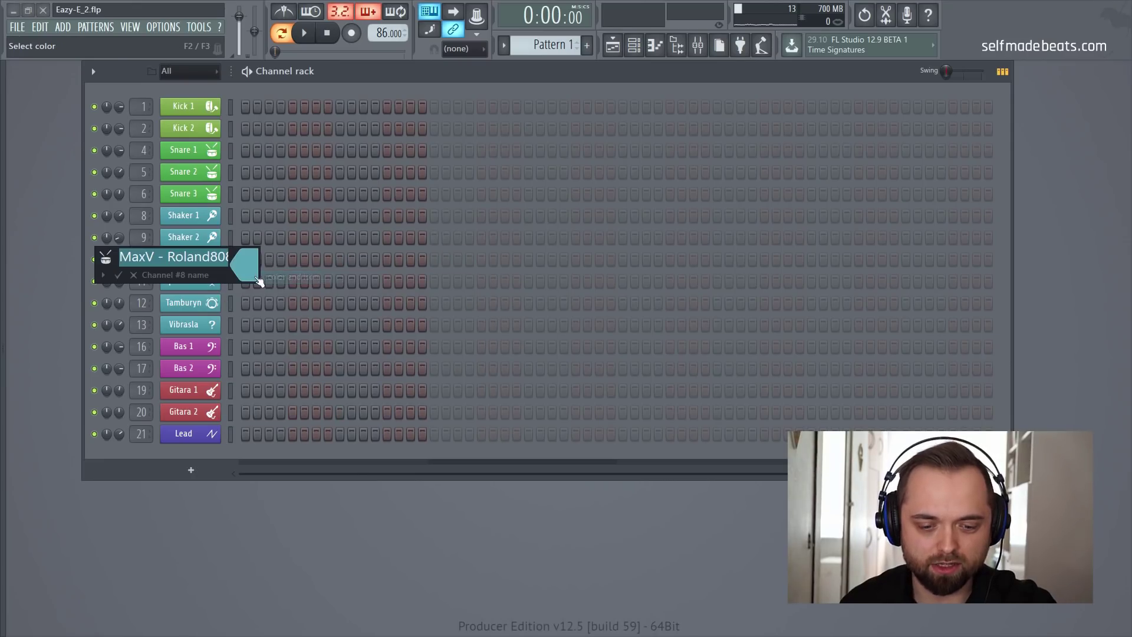
pyautogui.write('Ri')
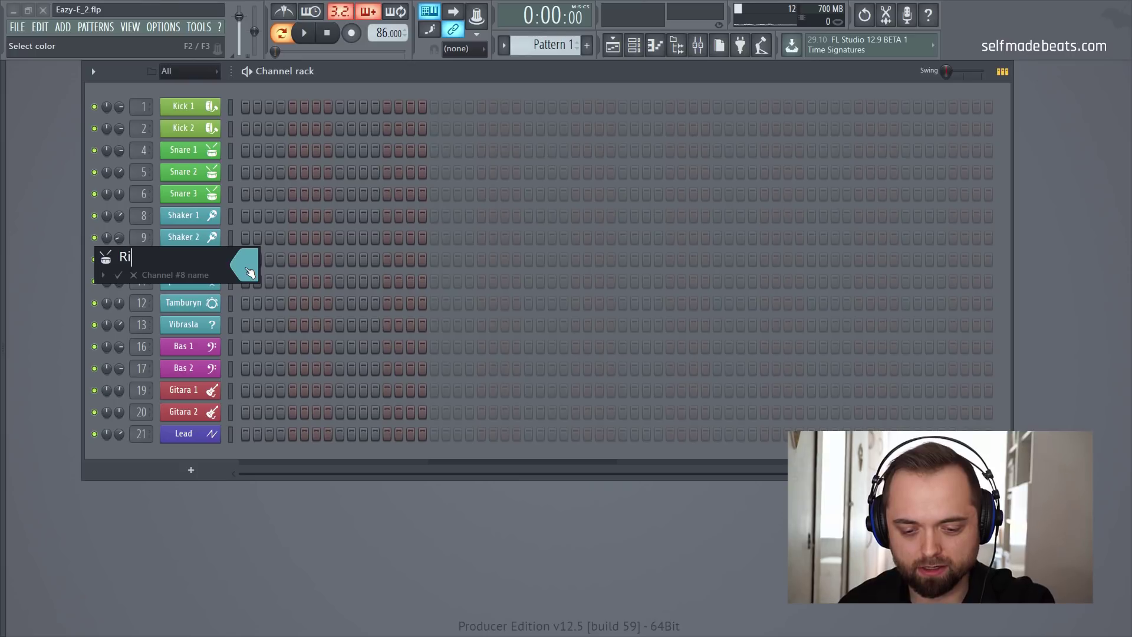
pyautogui.write('mshot')
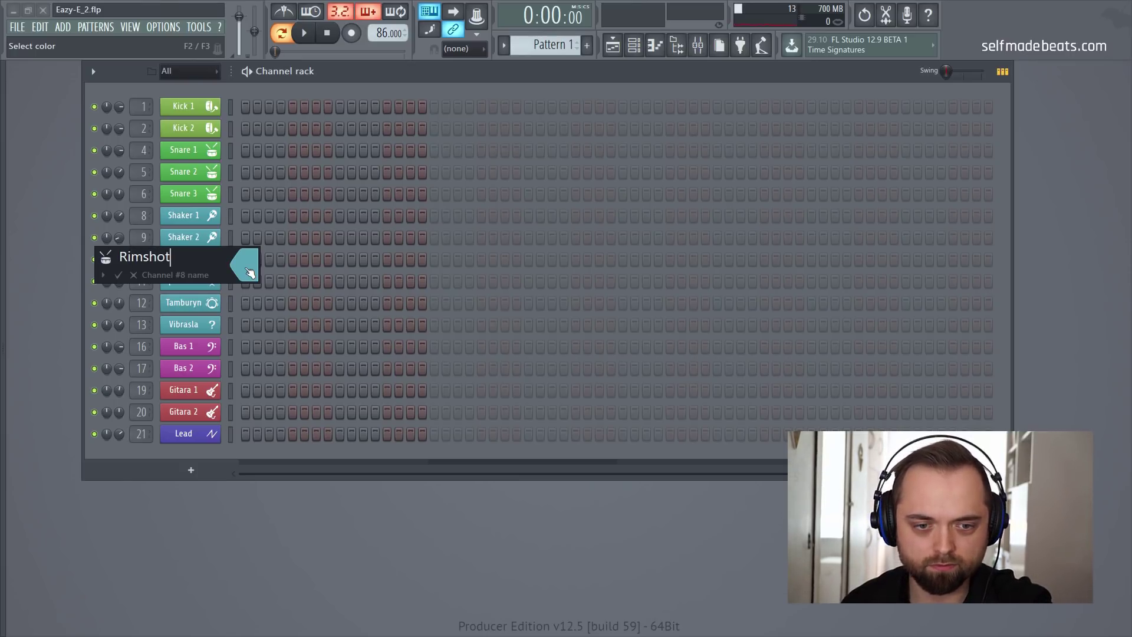
pyautogui.press('Return')
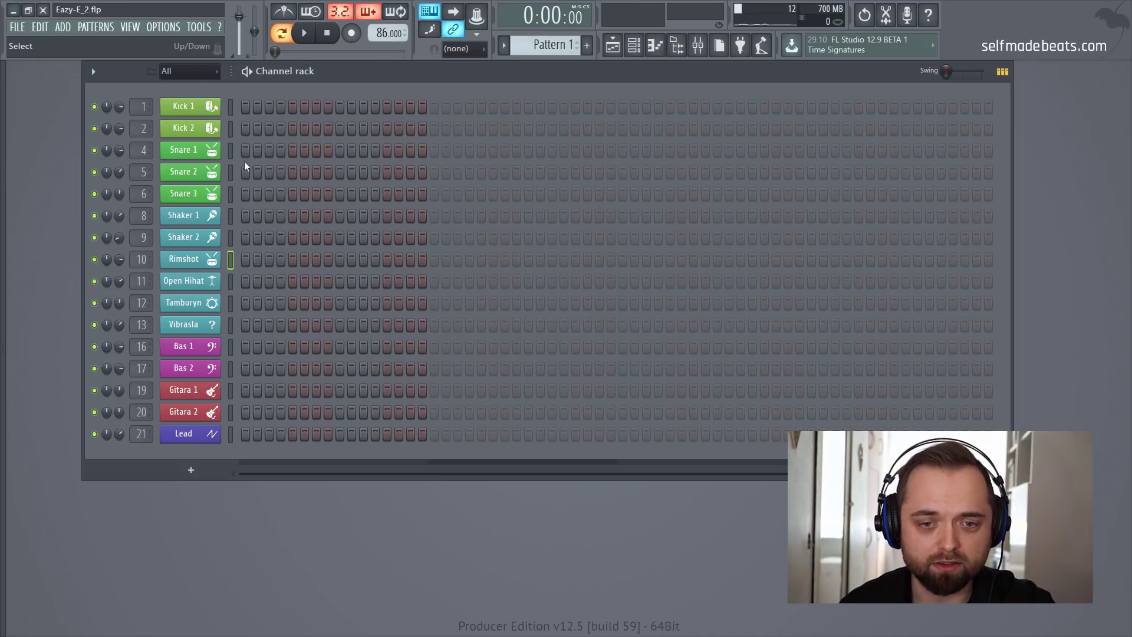
# Place hits for Snare 1, Snare 2 and Snare 3 on steps 5 and 13 of the first two bars
pyautogui.click(292, 150)
pyautogui.click(293, 172)
pyautogui.click(292, 194)
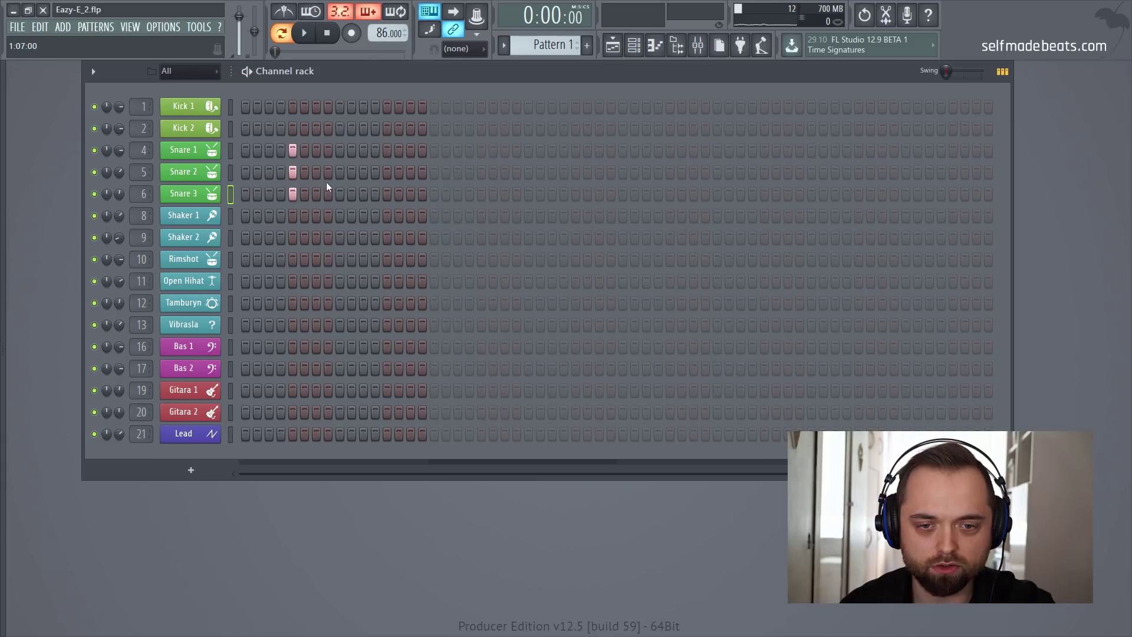
pyautogui.click(386, 151)
pyautogui.click(386, 172)
pyautogui.click(387, 194)
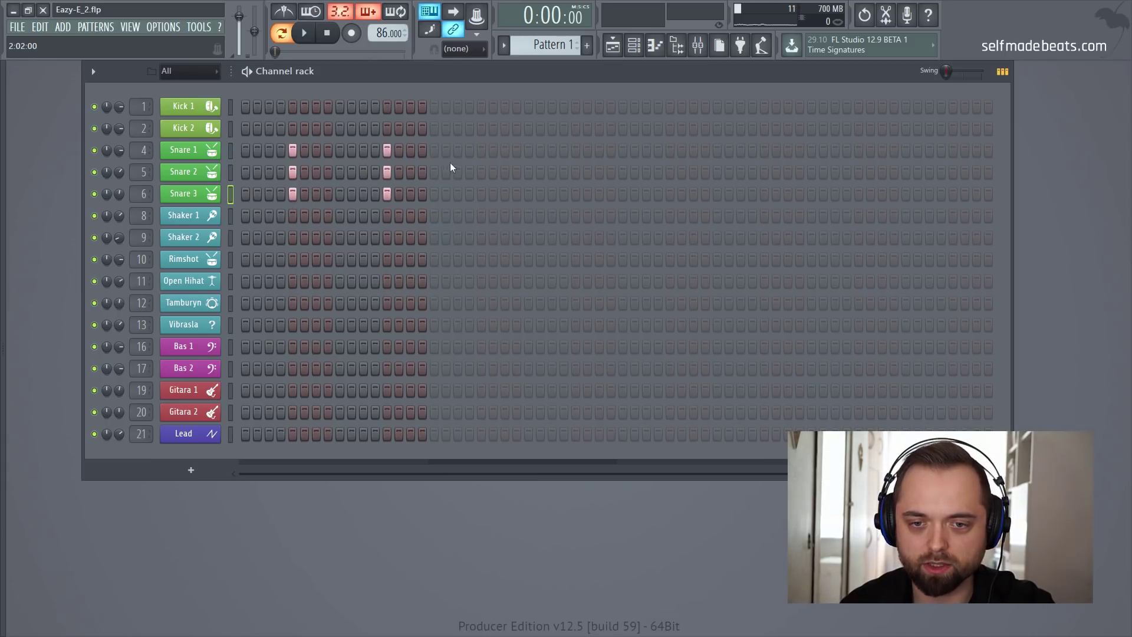
pyautogui.click(481, 150)
pyautogui.click(481, 172)
pyautogui.click(481, 193)
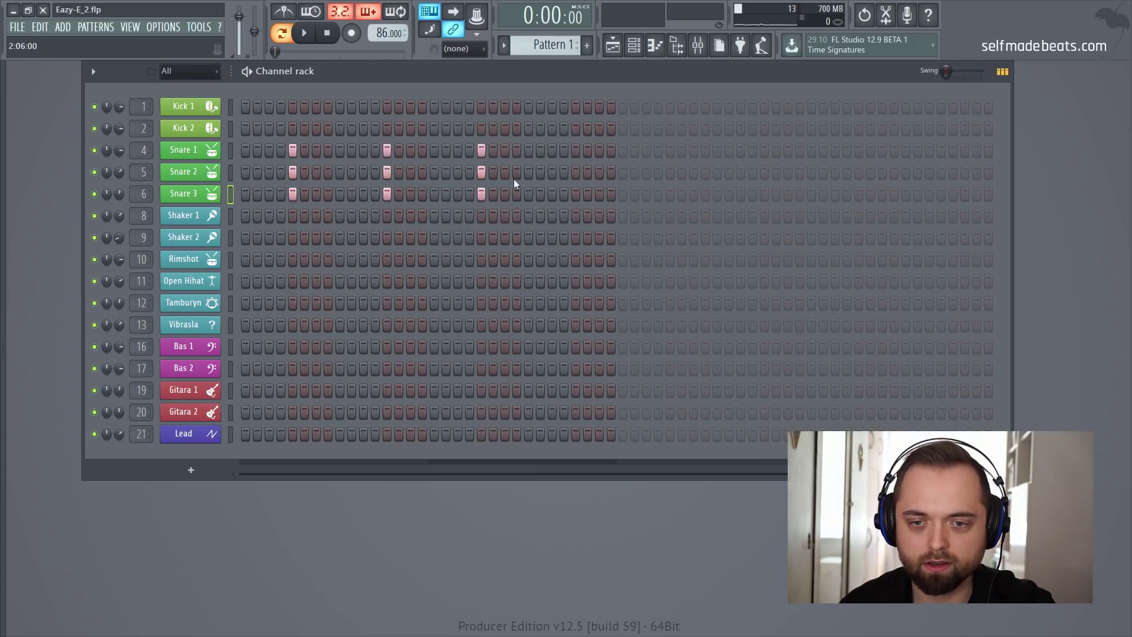
pyautogui.click(575, 150)
pyautogui.click(575, 172)
pyautogui.click(575, 193)
# Continue the three layered snares through bars three and four, with hits on steps 5 and 13 of each bar
pyautogui.click(669, 151)
pyautogui.click(670, 172)
pyautogui.click(670, 193)
pyautogui.click(764, 151)
pyautogui.click(773, 172)
pyautogui.click(764, 172)
pyautogui.click(765, 193)
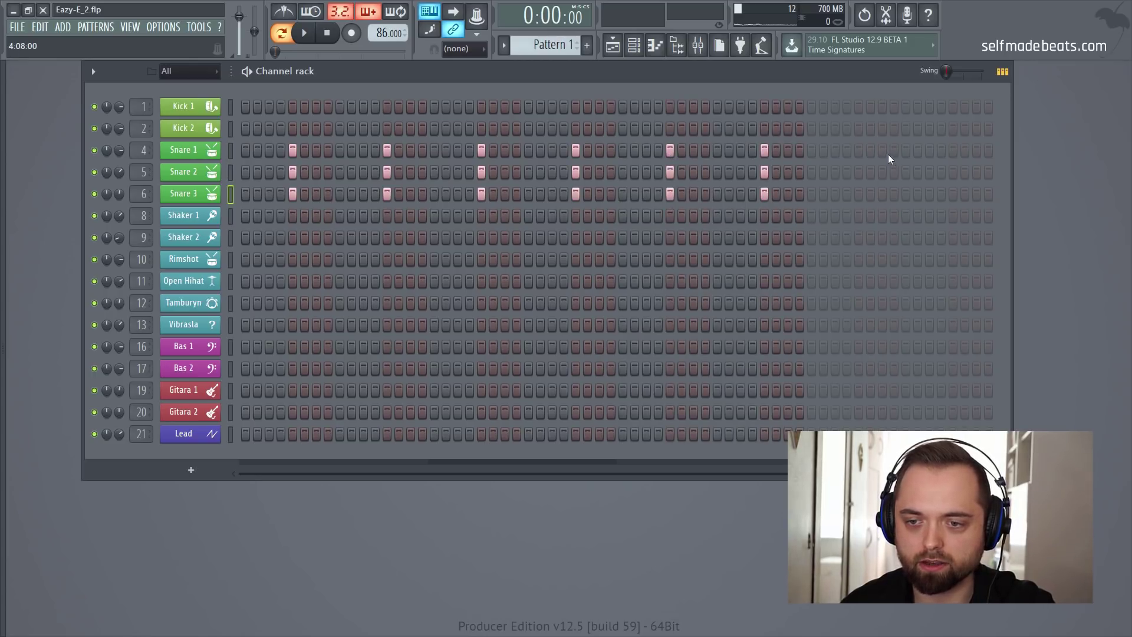
pyautogui.click(858, 150)
pyautogui.click(858, 173)
pyautogui.click(858, 194)
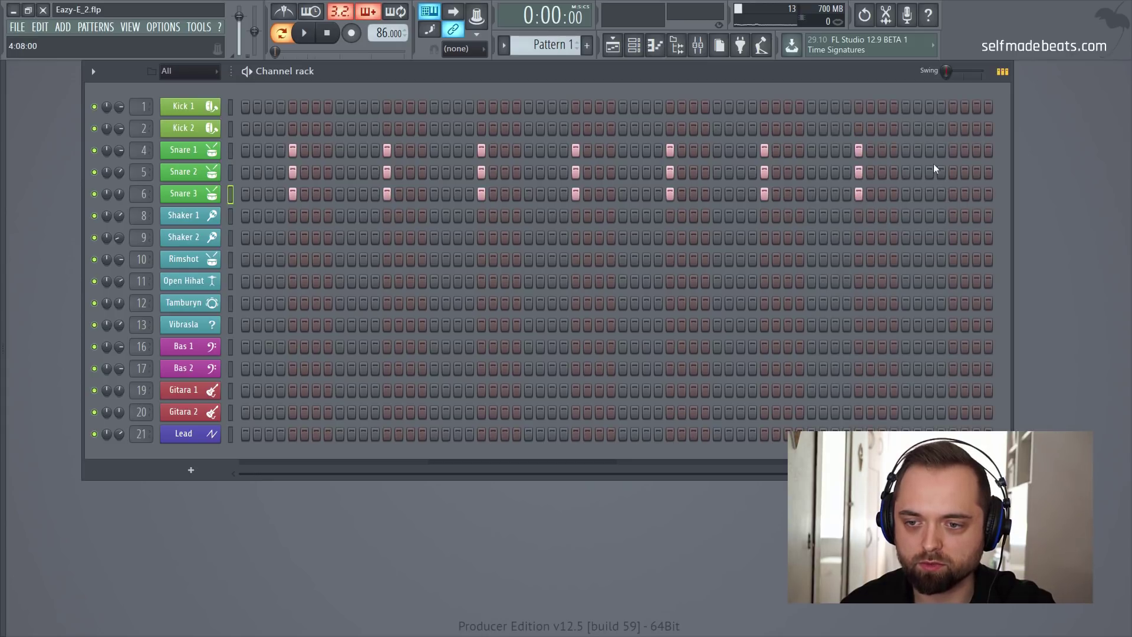
pyautogui.click(953, 151)
pyautogui.click(954, 172)
pyautogui.click(952, 193)
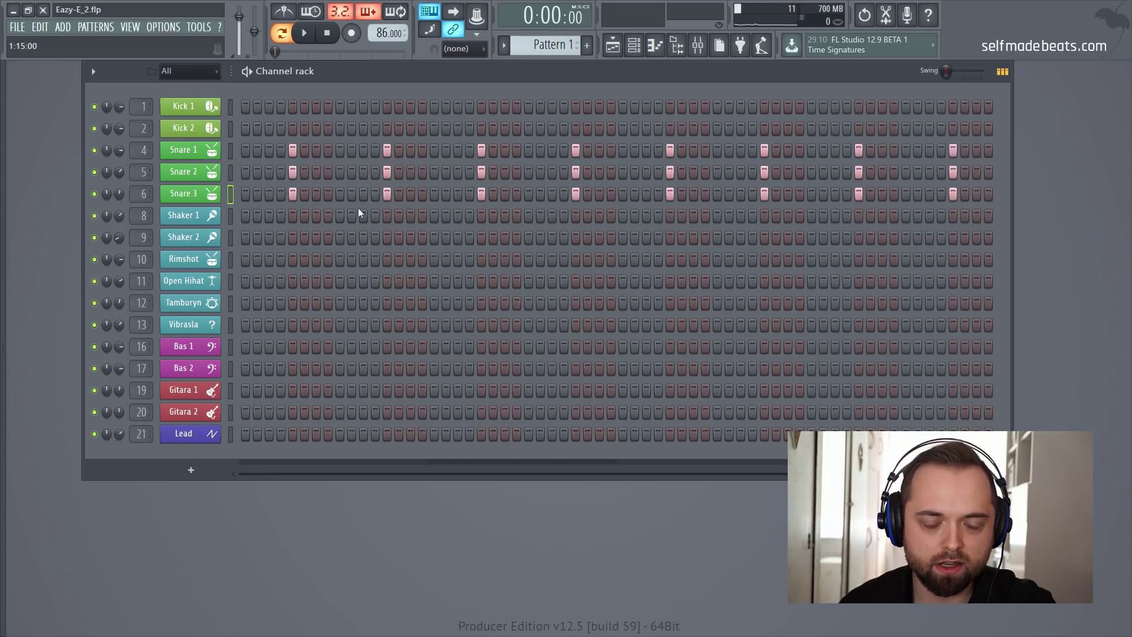
# Program Kick 1 on steps 1, 7 and 9 of all four bars, removing the step 15 hits while the pattern plays
pyautogui.click(246, 106)
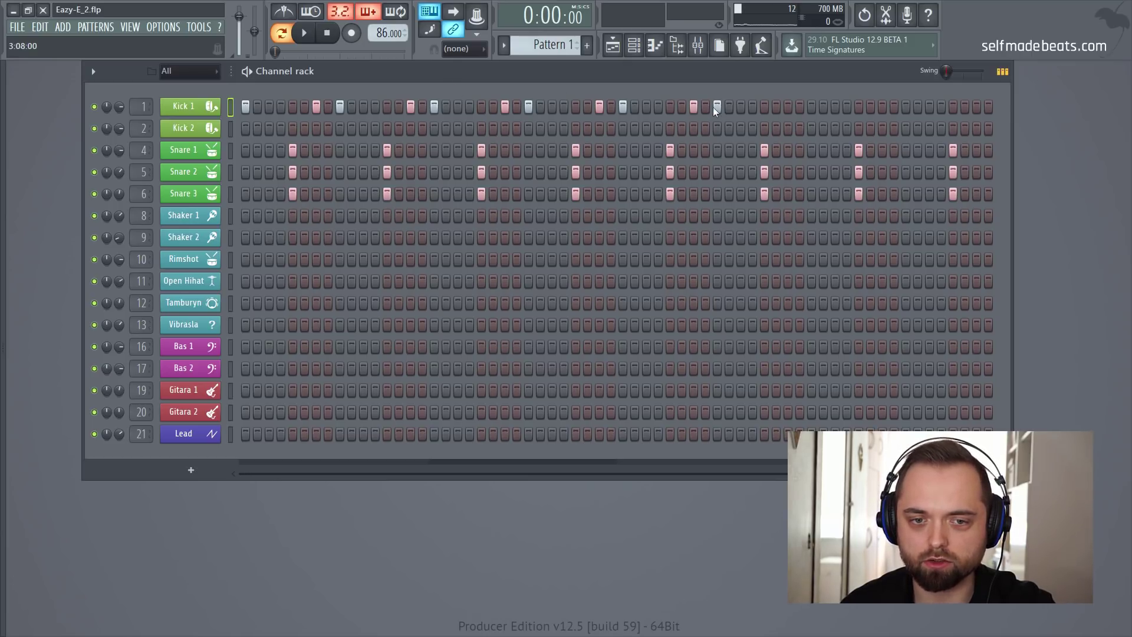
pyautogui.press('space')
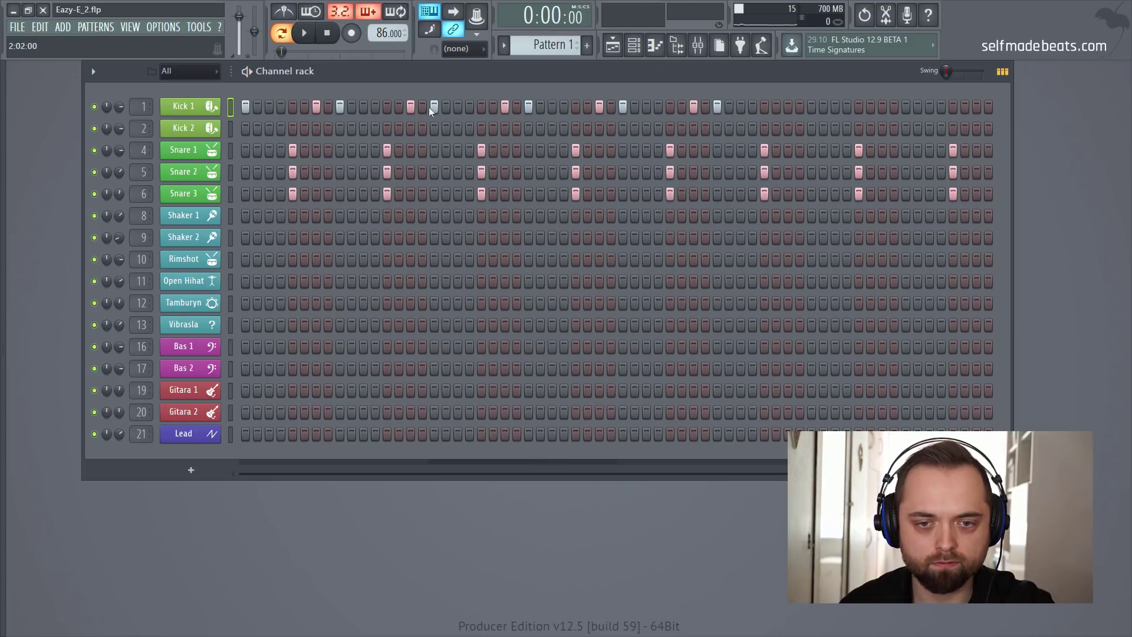
pyautogui.click(409, 107)
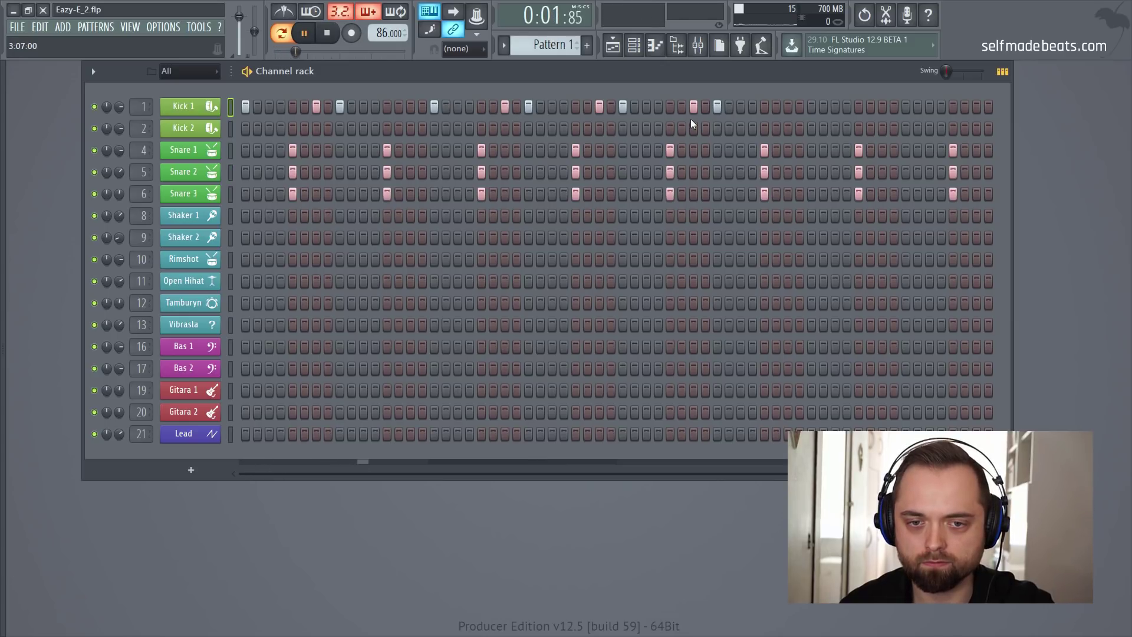
pyautogui.click(599, 107)
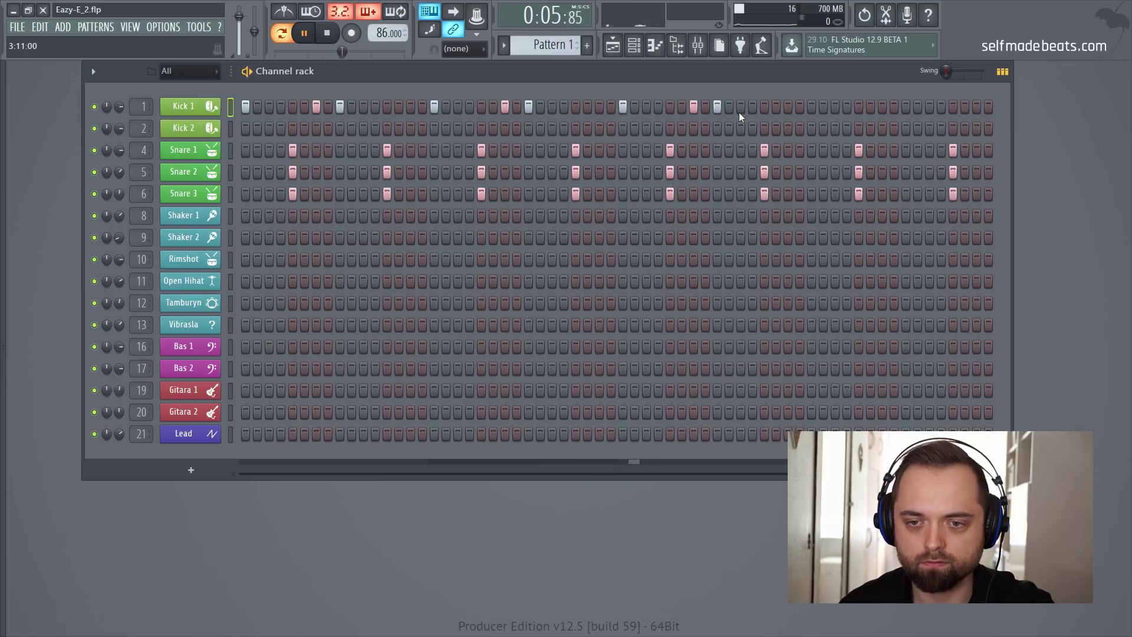
pyautogui.click(811, 108)
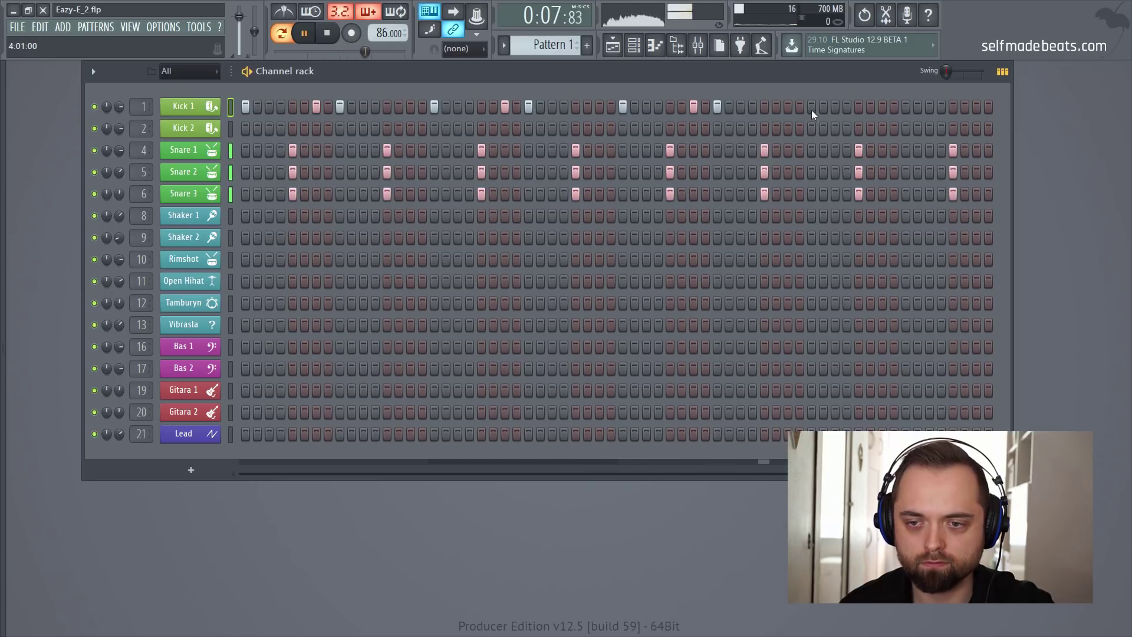
pyautogui.click(882, 108)
pyautogui.click(906, 108)
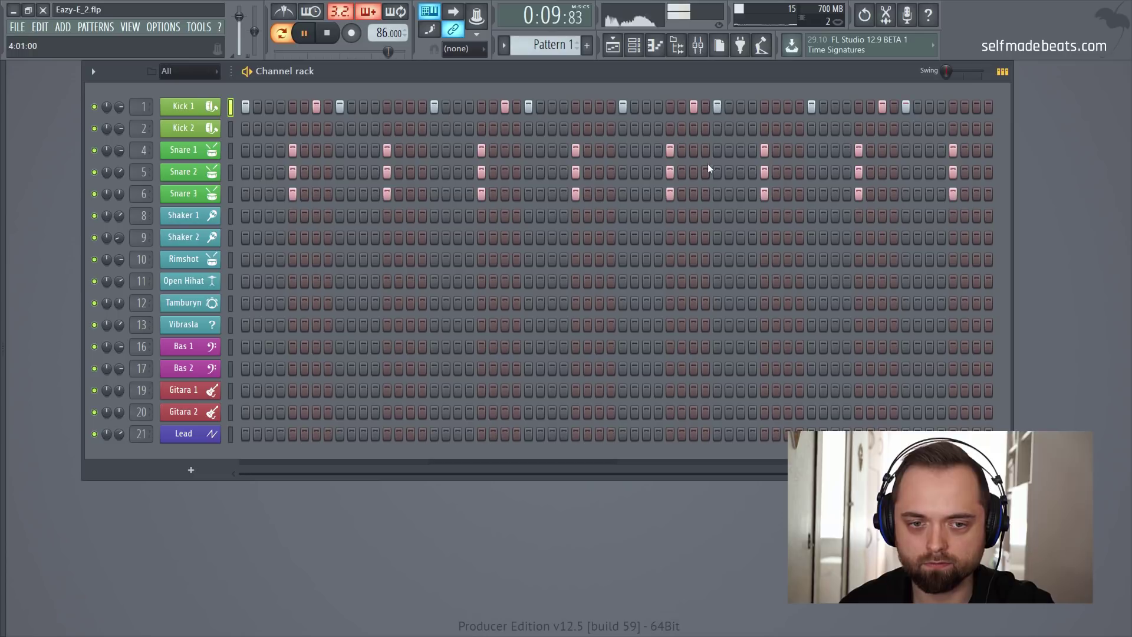
pyautogui.press('space')
# Lower the velocity of Kick 1's step 7 hit in each of the four bars to about 55%, then play the pattern
pyautogui.click(231, 106)
pyautogui.click(231, 106)
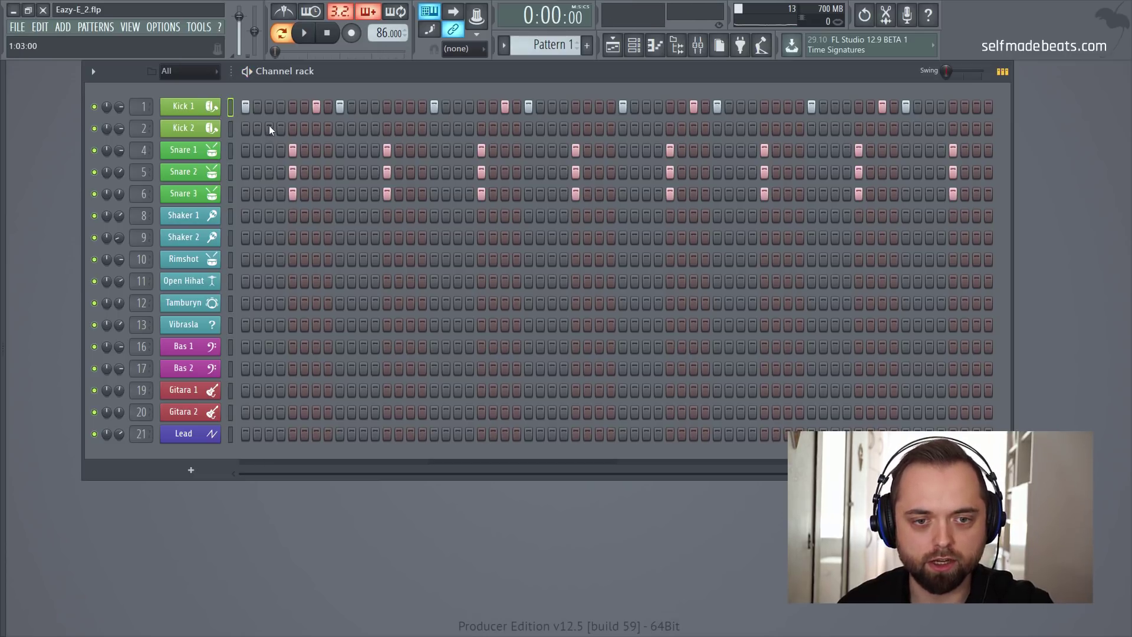
pyautogui.rightClick(205, 112)
pyautogui.click(242, 105)
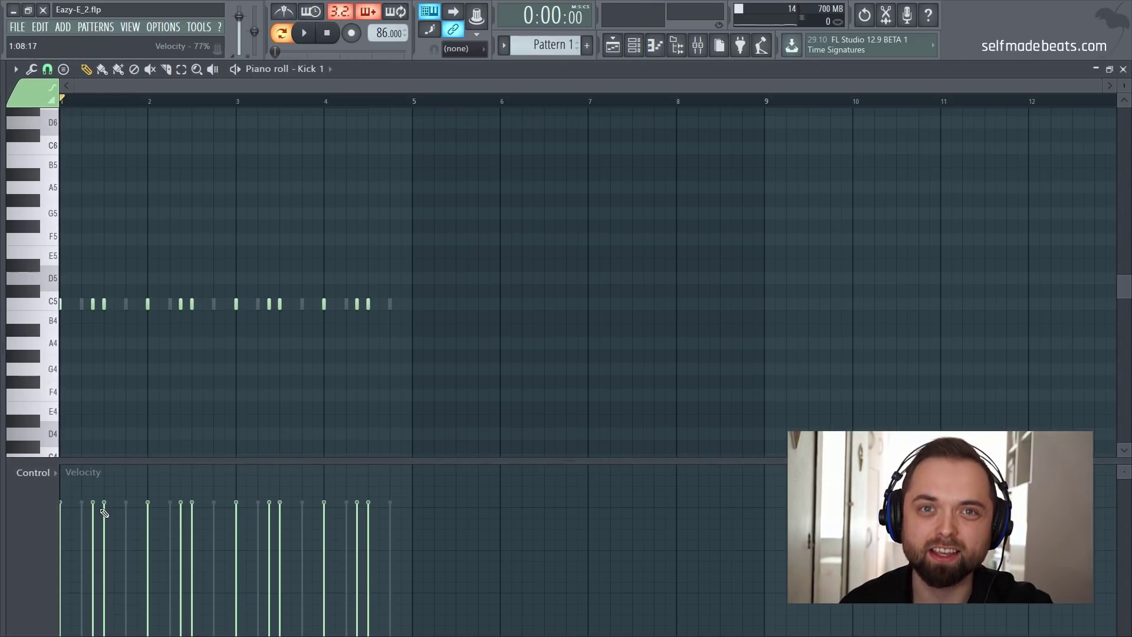
pyautogui.click(93, 543)
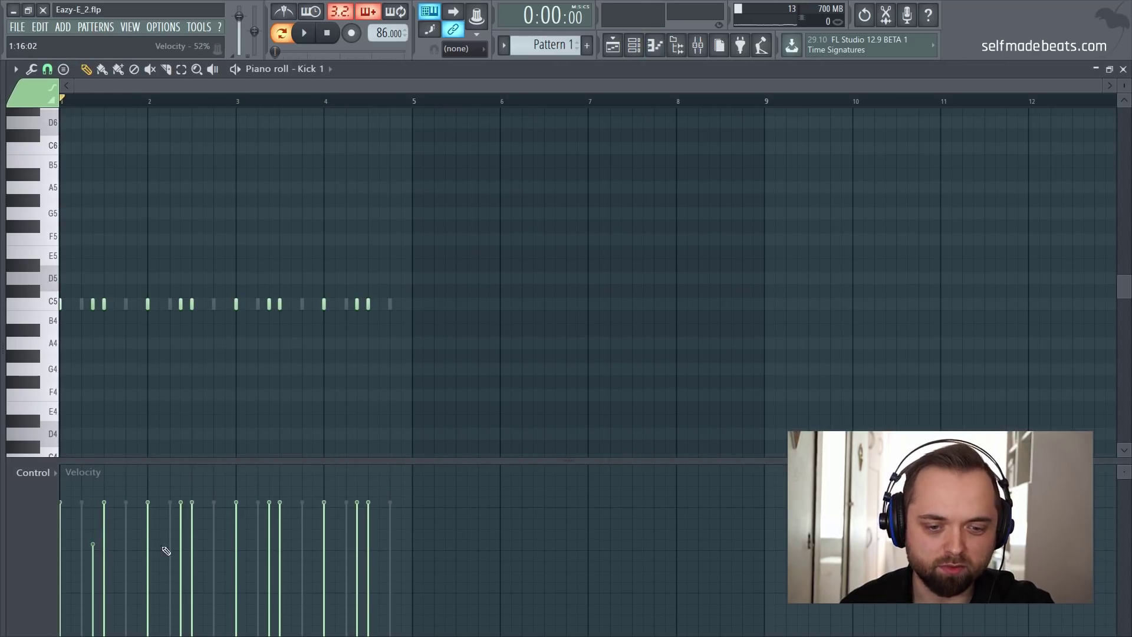
pyautogui.click(181, 540)
pyautogui.click(268, 547)
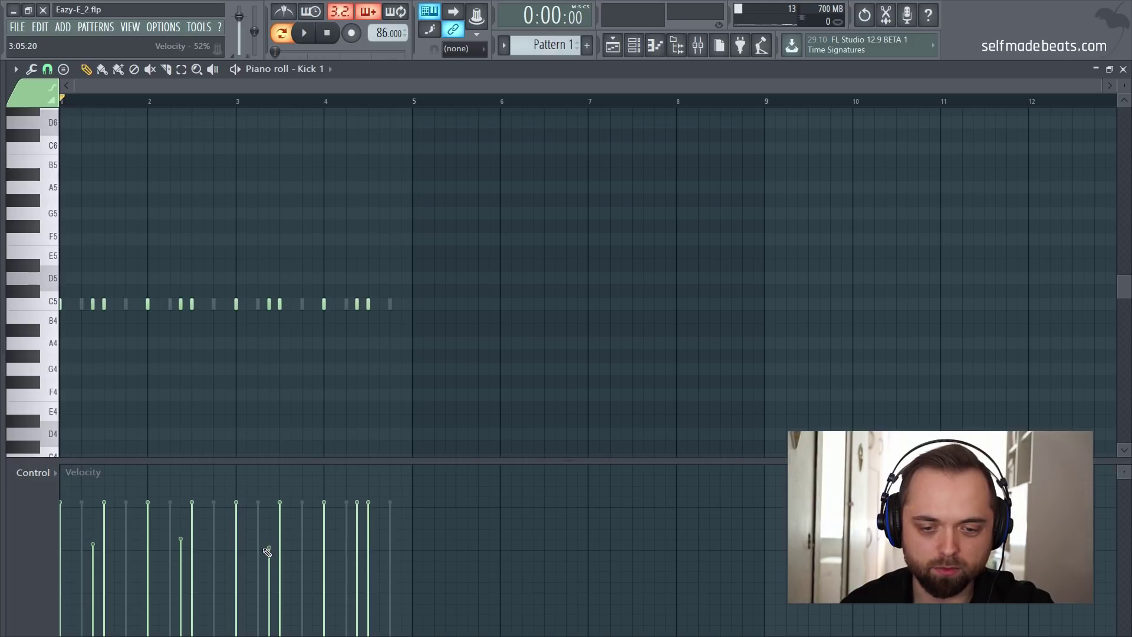
pyautogui.click(356, 545)
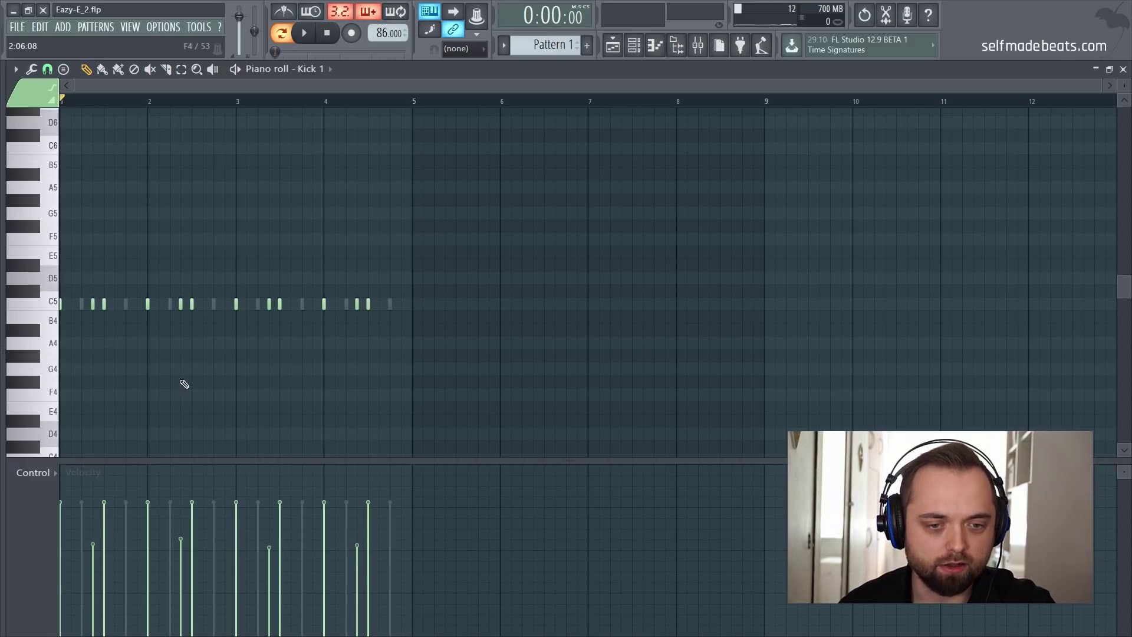
pyautogui.click(1123, 70)
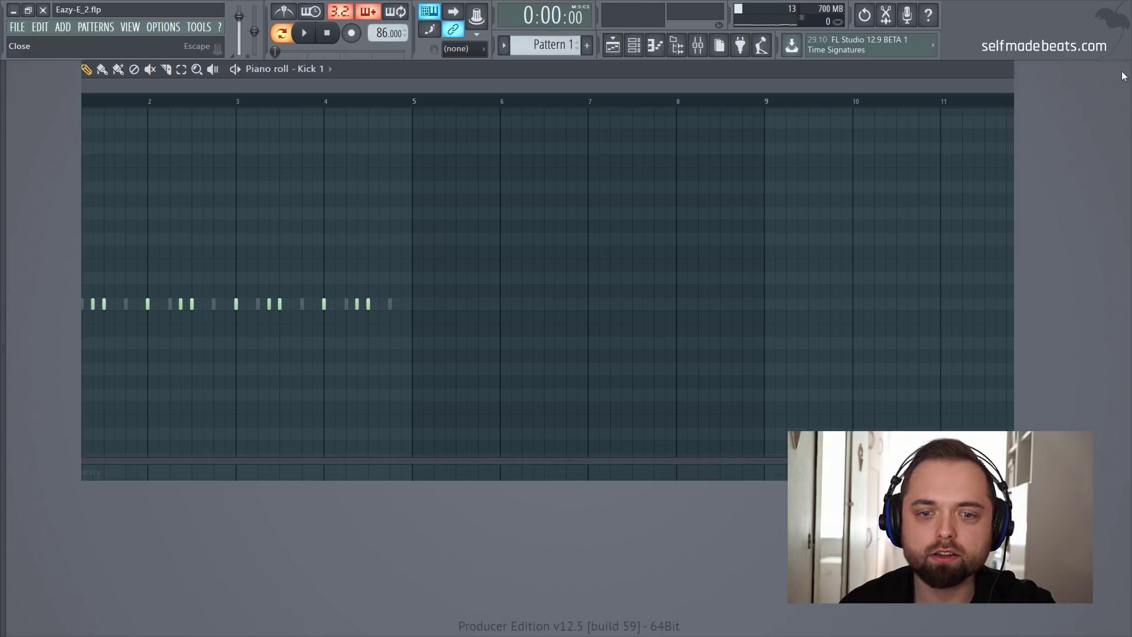
pyautogui.press('space')
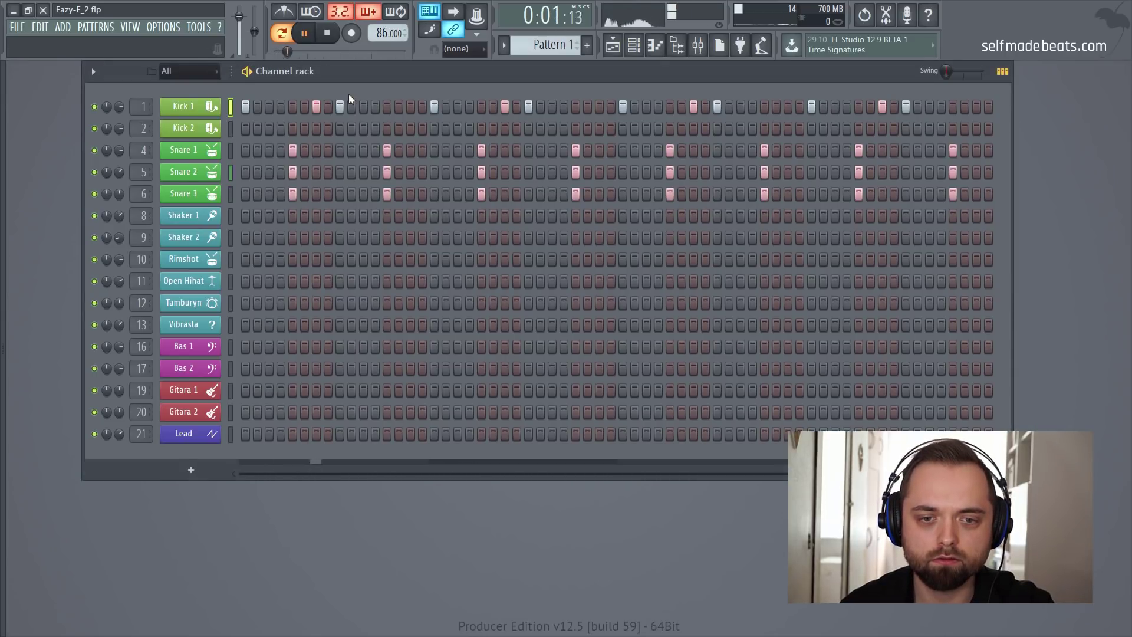
pyautogui.press('space')
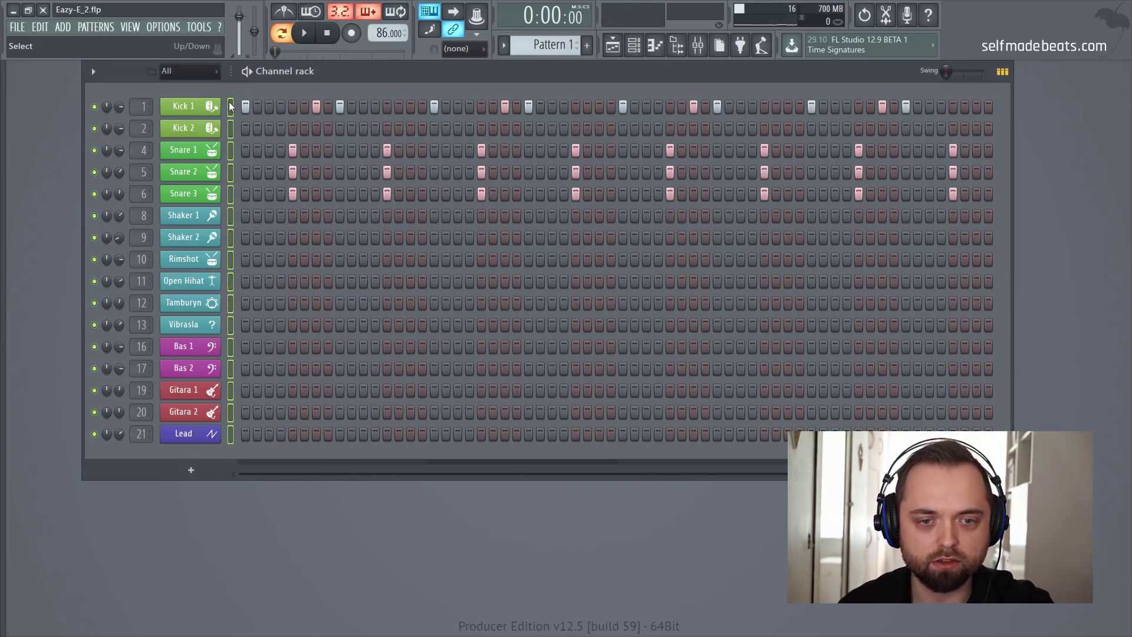
# Copy Kick 1's step pattern to Kick 2 and play the layered kicks
pyautogui.click(229, 128)
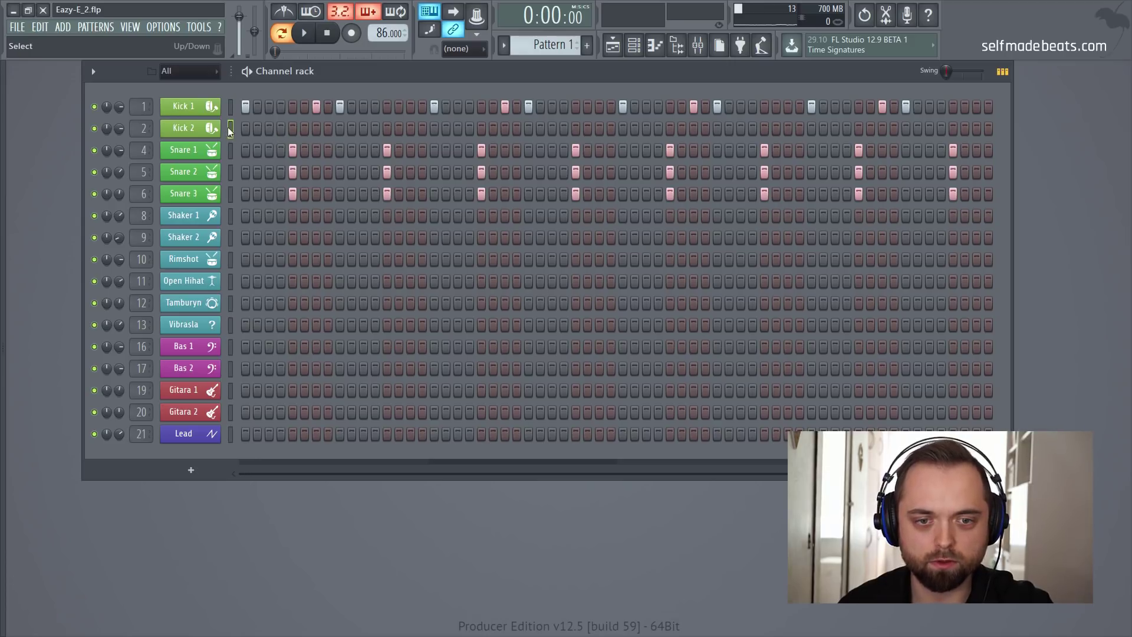
pyautogui.hotkey('ctrl', 'v')
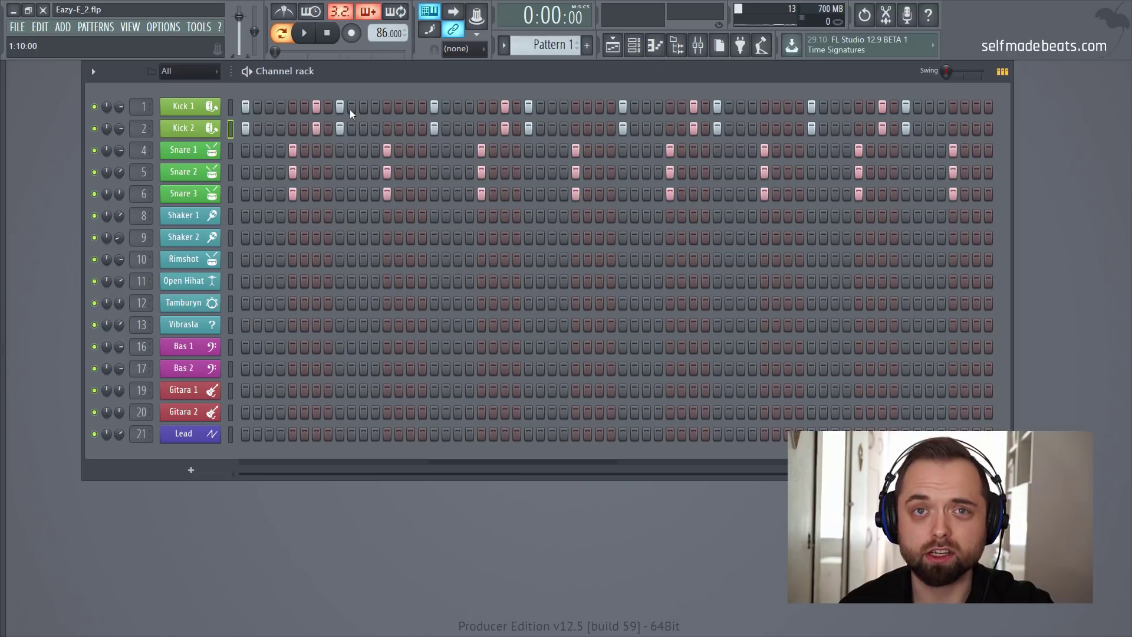
pyautogui.press('space')
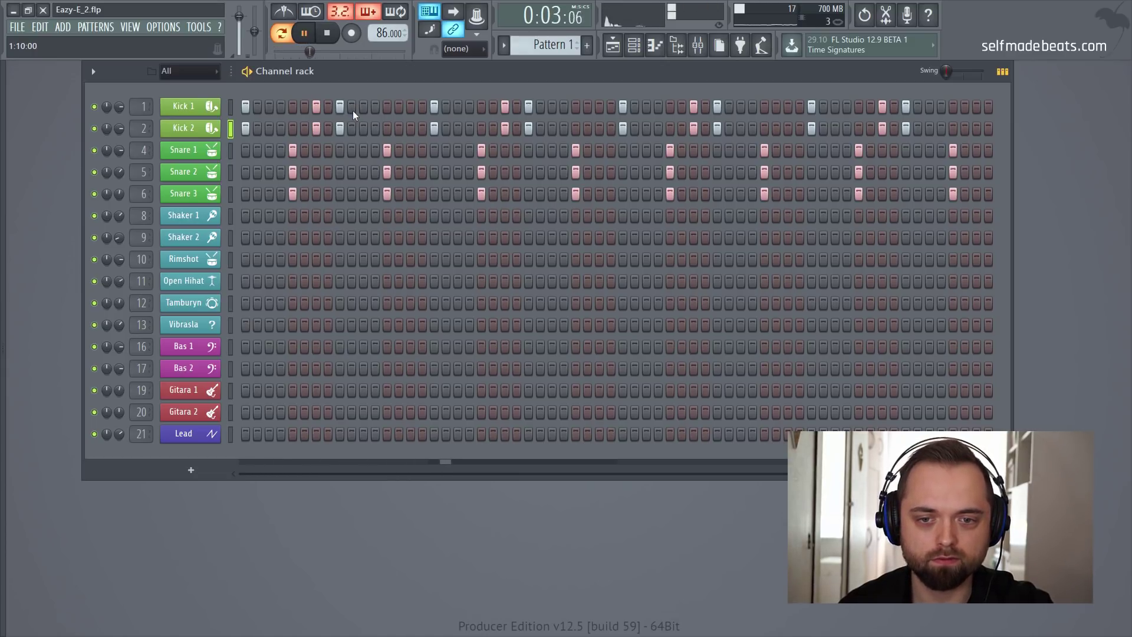
pyautogui.press('space')
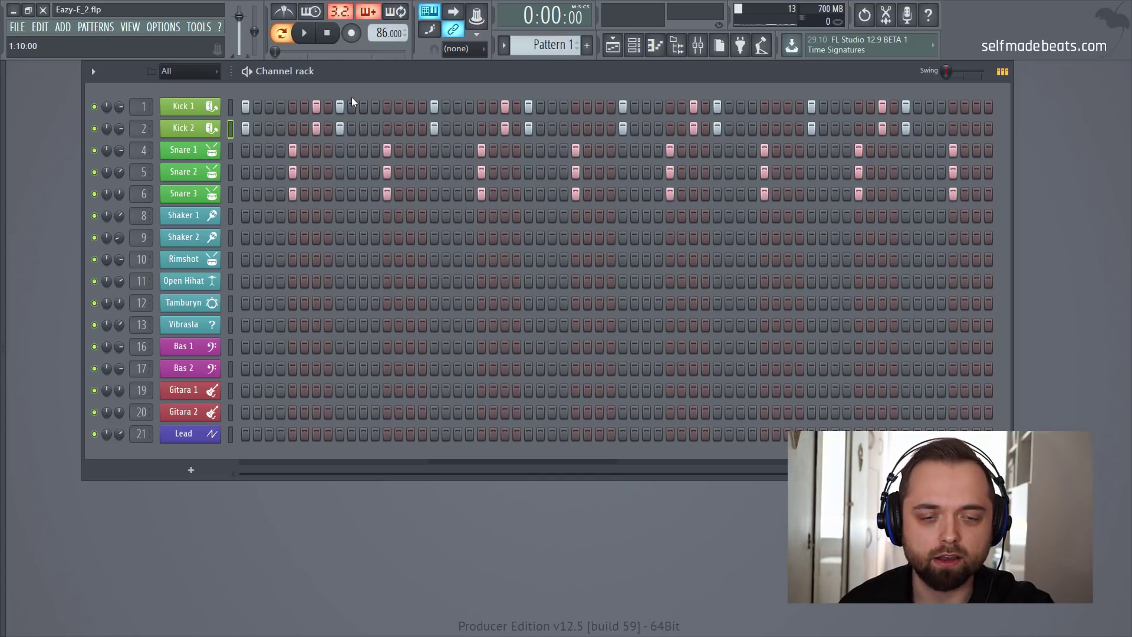
# Fill Shaker 1 with a hit on every second step and play the pattern
pyautogui.rightClick(201, 225)
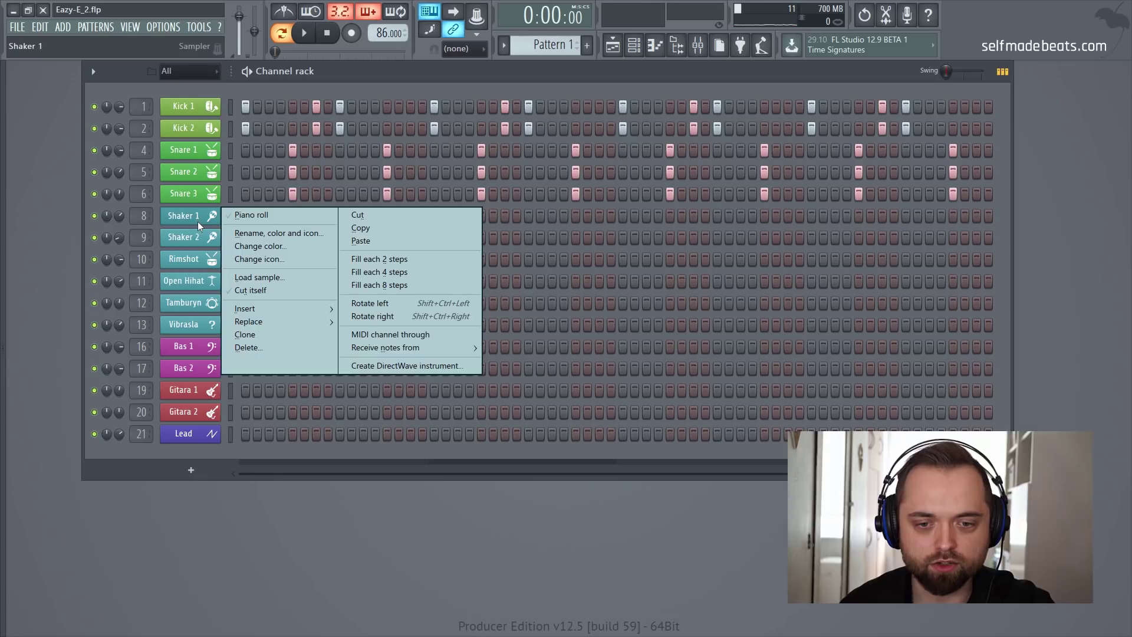
pyautogui.click(401, 260)
pyautogui.press('space')
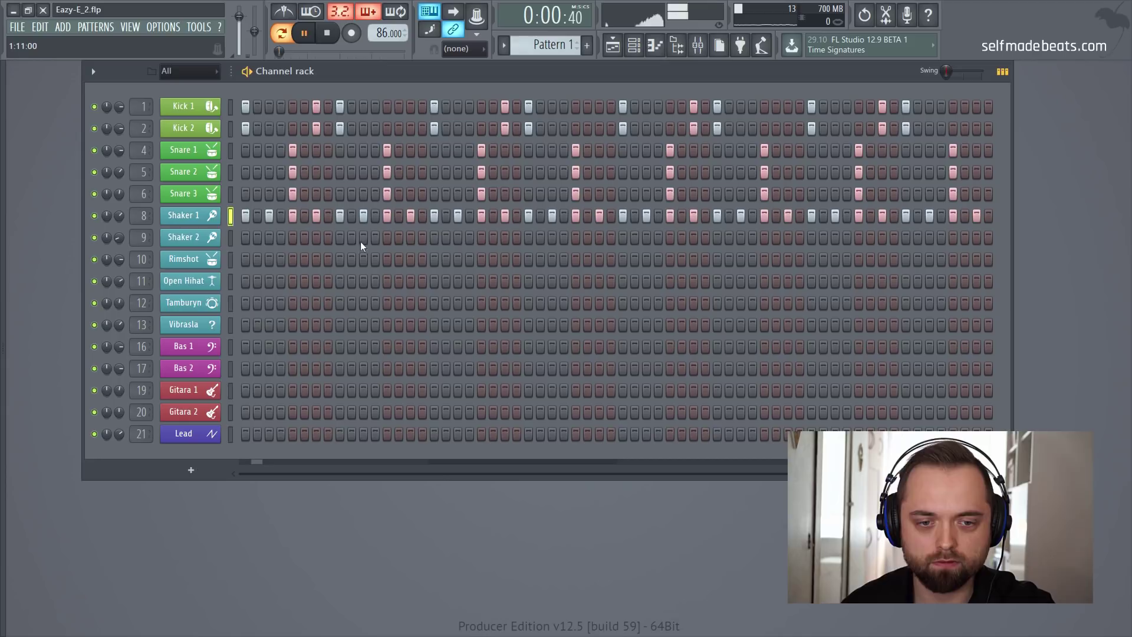
pyautogui.press('space')
# Lower the velocities of roughly every other Shaker 1 hit in bars one and two to about 55%
pyautogui.rightClick(201, 223)
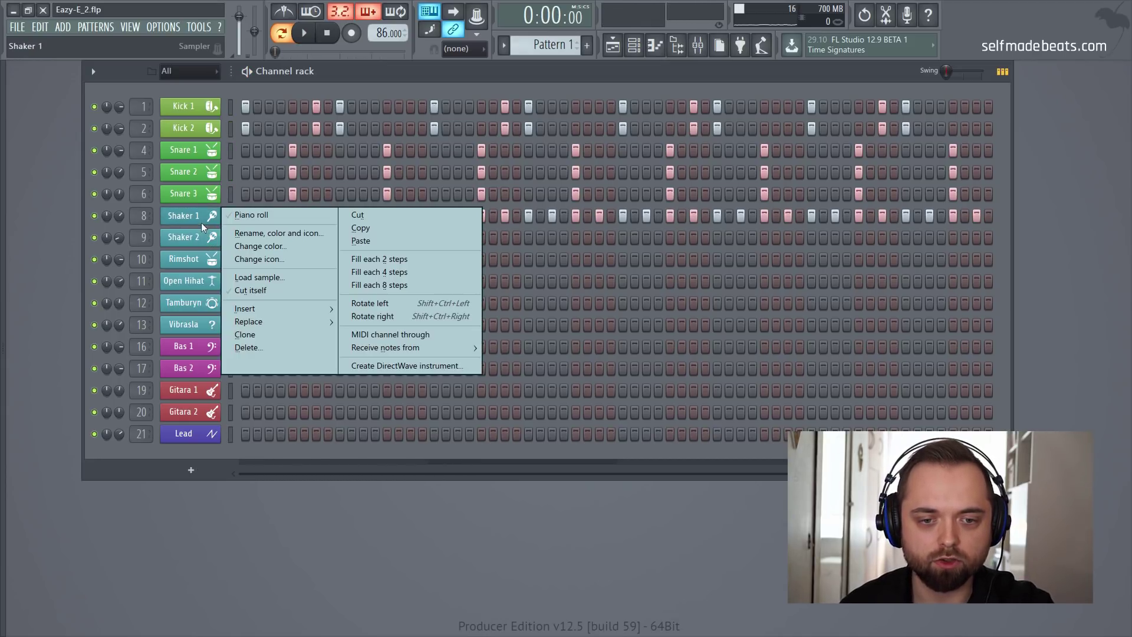
pyautogui.click(251, 216)
pyautogui.click(72, 544)
pyautogui.click(93, 534)
pyautogui.click(92, 544)
pyautogui.click(115, 543)
pyautogui.click(136, 543)
pyautogui.click(168, 547)
pyautogui.click(159, 541)
pyautogui.click(170, 506)
pyautogui.click(191, 543)
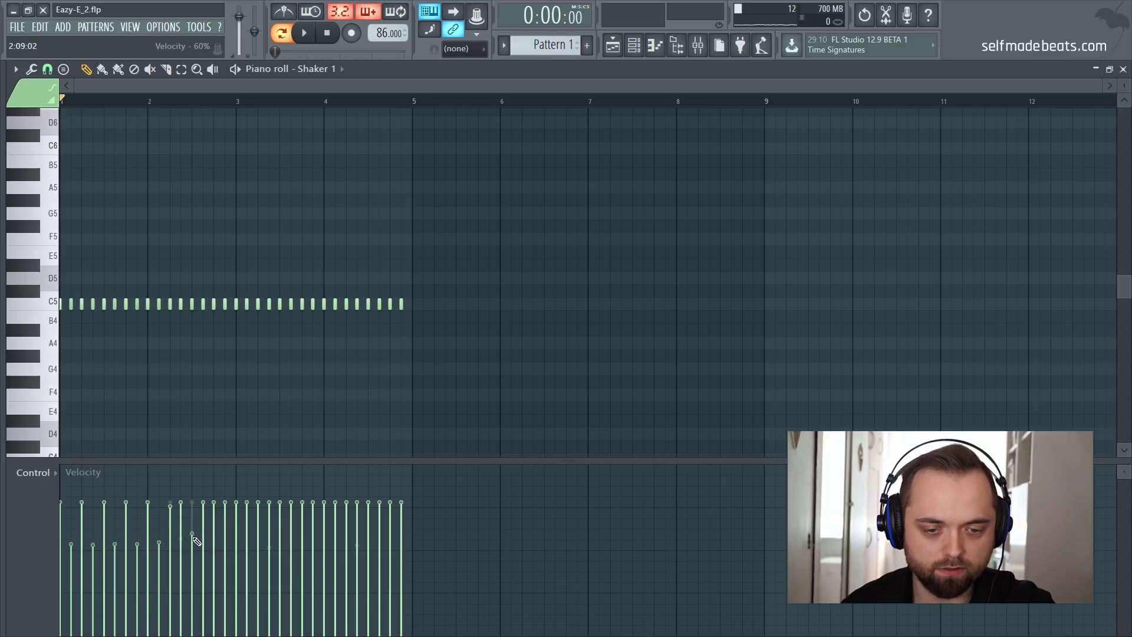
pyautogui.click(213, 546)
# Lower roughly every other Shaker 1 hit in bars three and four to about 55% velocity, and play the result
pyautogui.click(236, 545)
pyautogui.click(269, 543)
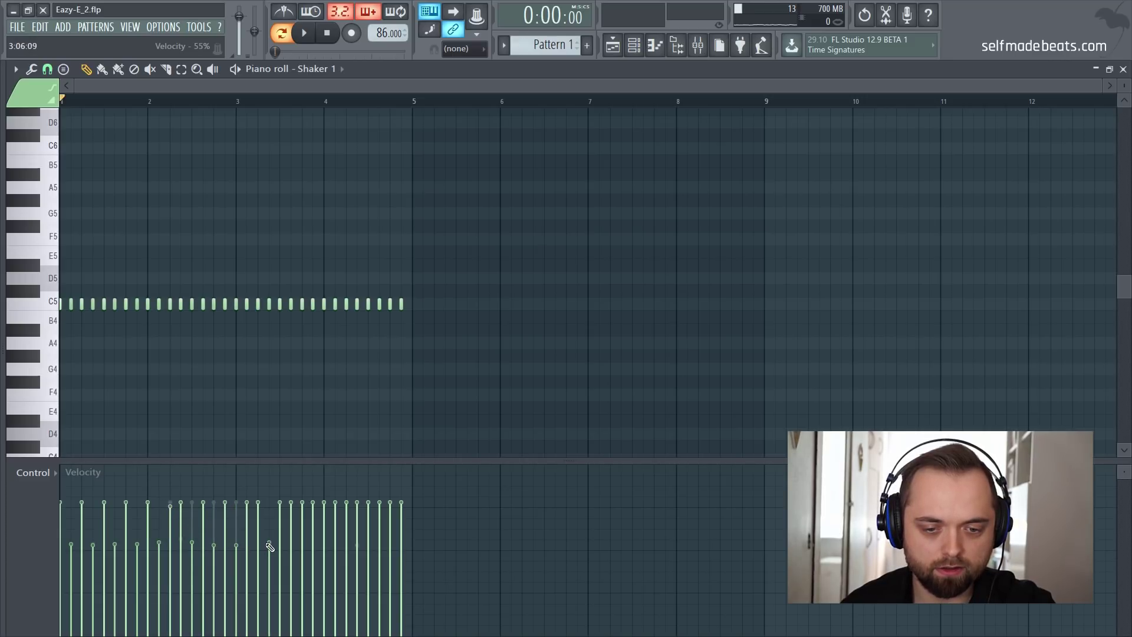
pyautogui.click(258, 540)
pyautogui.click(269, 506)
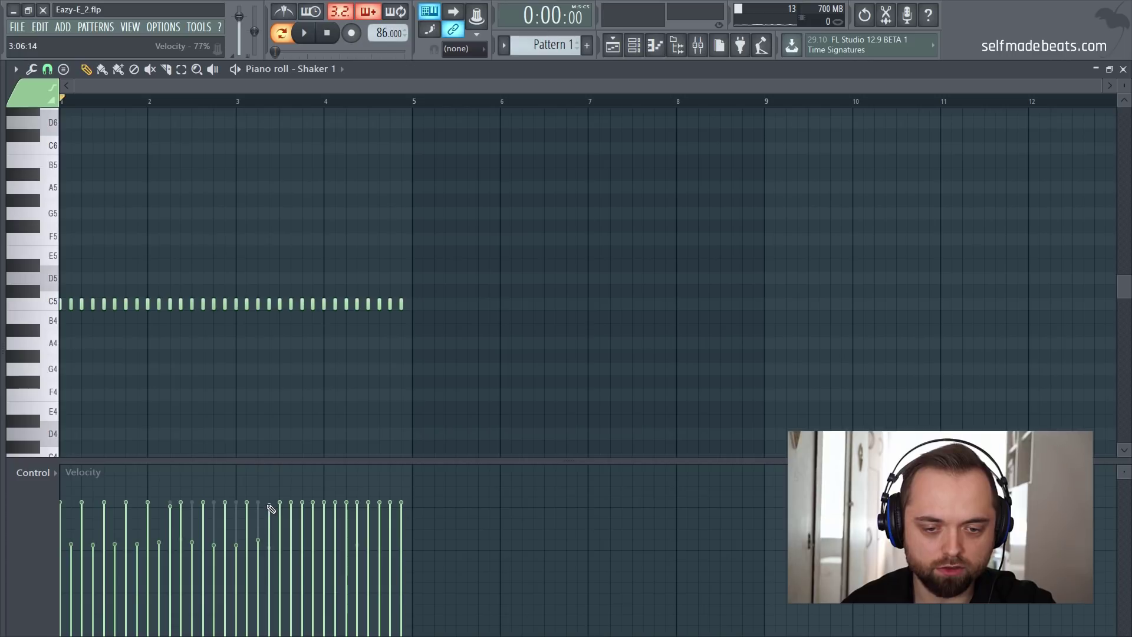
pyautogui.click(286, 542)
pyautogui.click(284, 541)
pyautogui.click(288, 515)
pyautogui.click(312, 542)
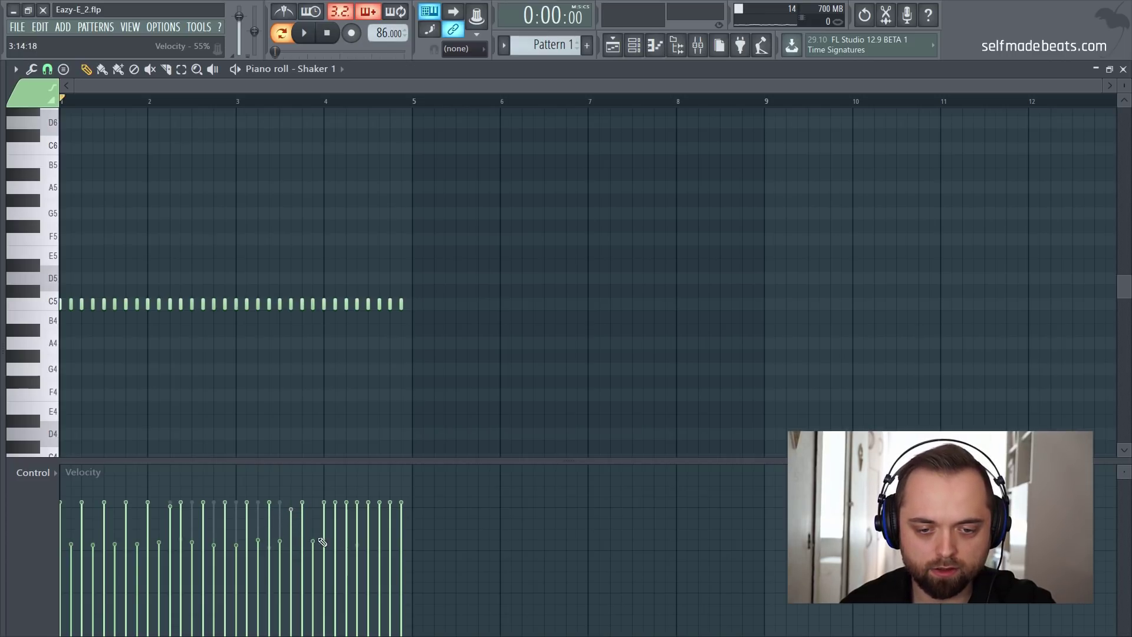
pyautogui.click(336, 542)
pyautogui.click(357, 543)
pyautogui.click(380, 544)
pyautogui.click(401, 543)
pyautogui.press('space')
pyautogui.press('space')
pyautogui.click(1122, 69)
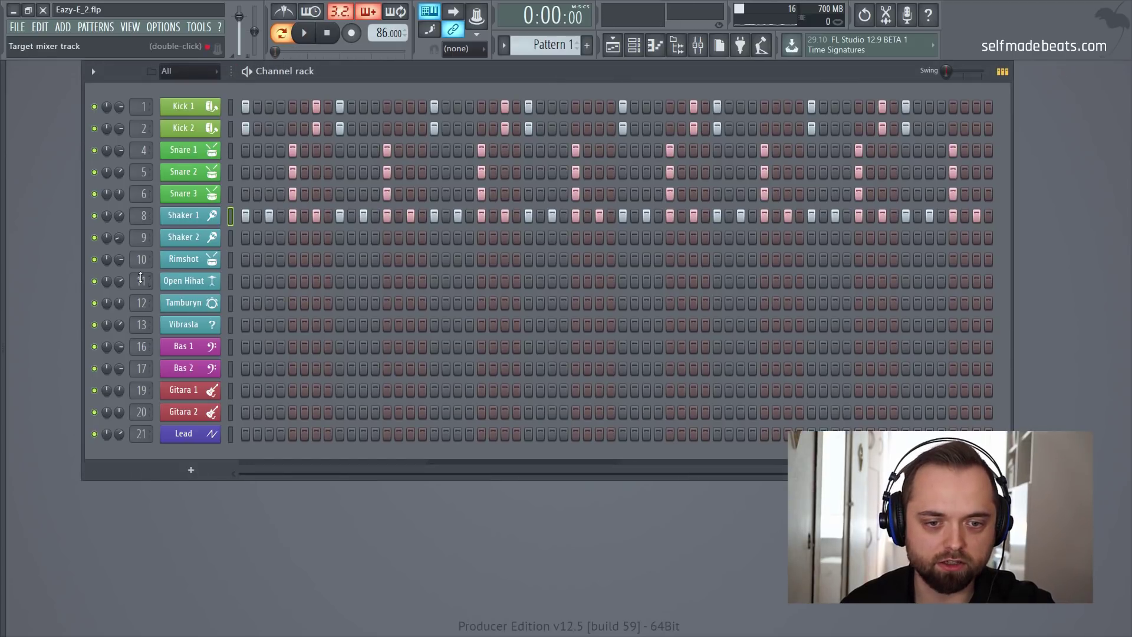
# Fill every second step of Shaker 2, shift its hits one step right to fall between Shaker 1's, and play the pattern
pyautogui.rightClick(212, 238)
pyautogui.moveTo(332, 277)
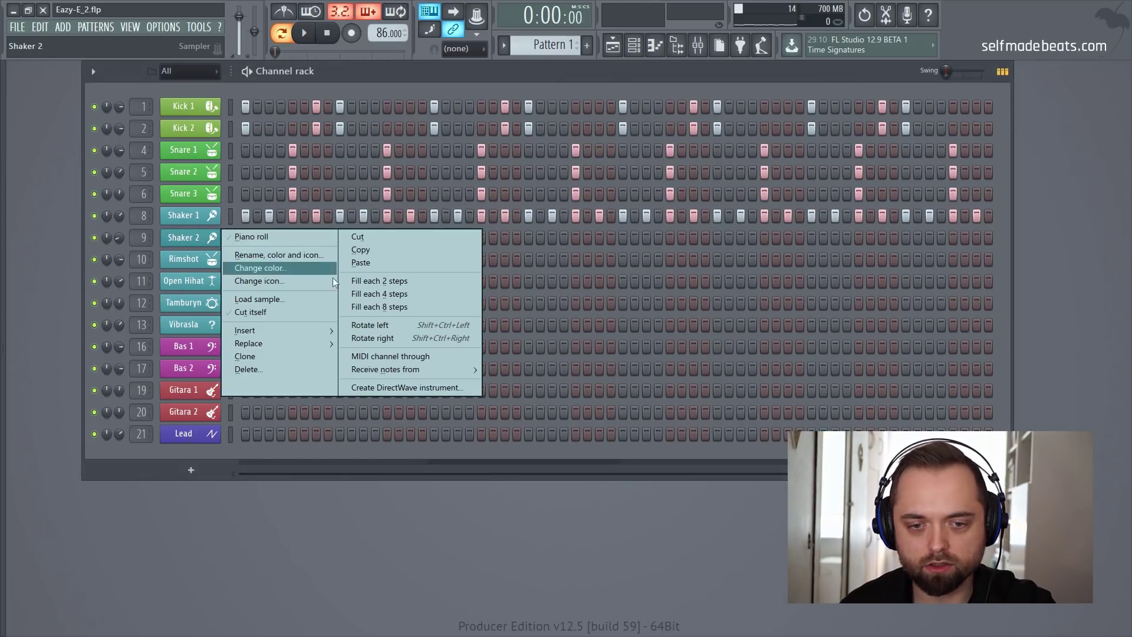
pyautogui.click(387, 280)
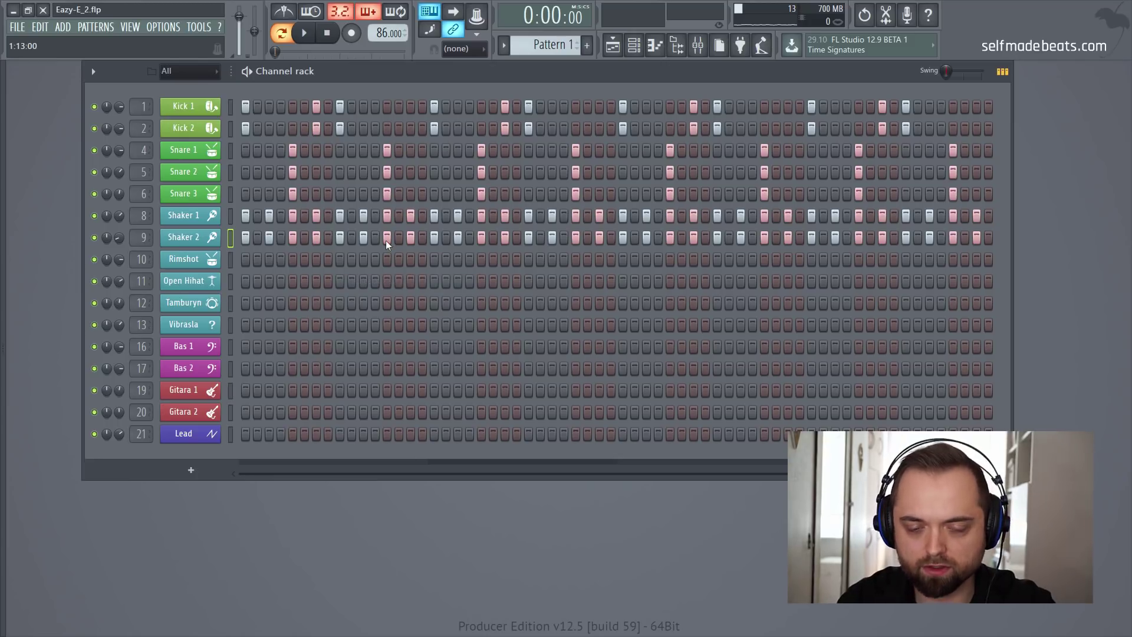
pyautogui.hotkey('ctrl', 'shift', 'Right')
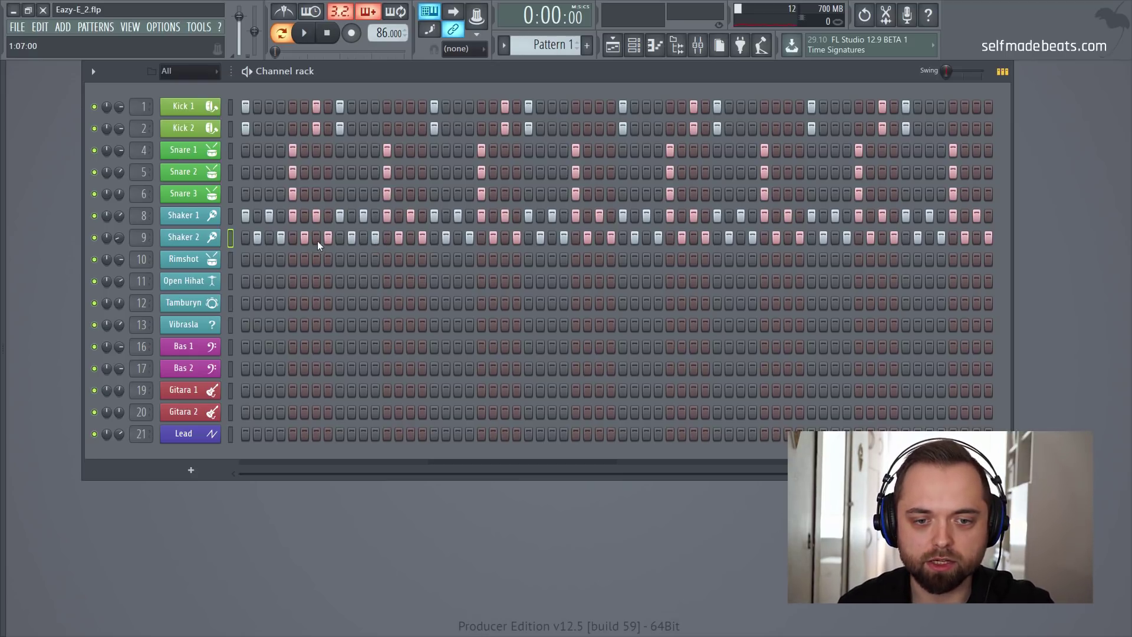
pyautogui.press('space')
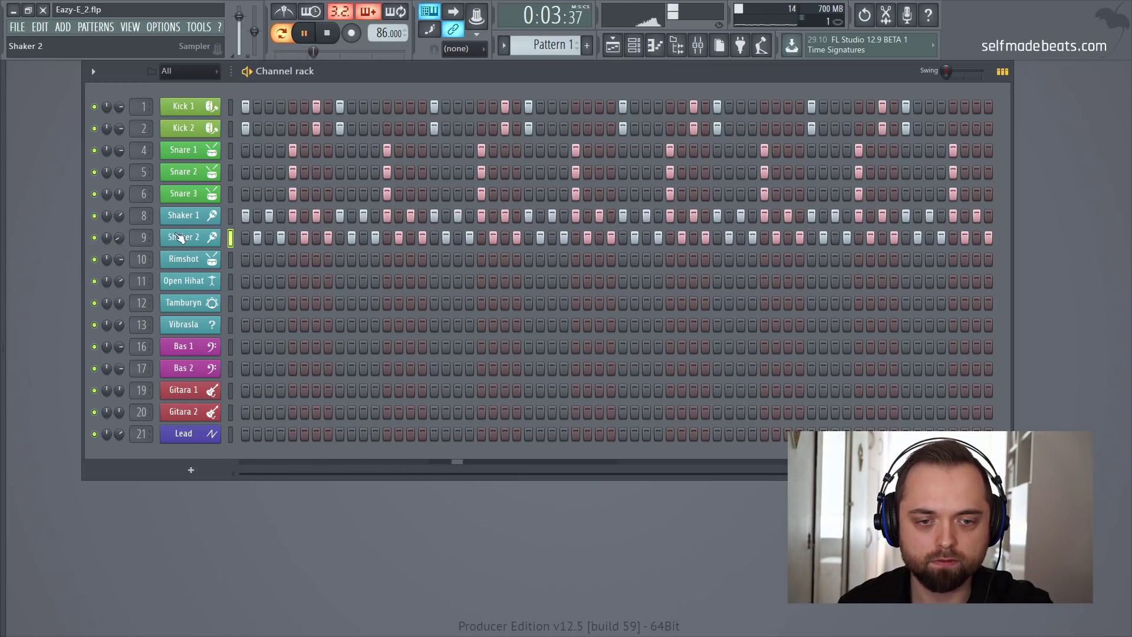
pyautogui.press('space')
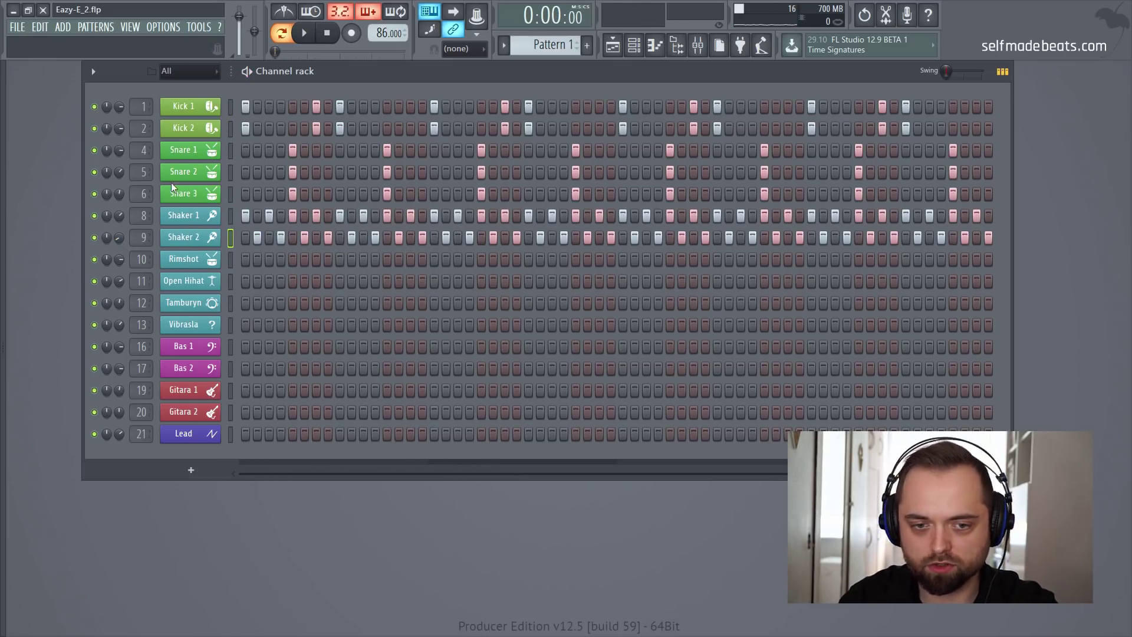
# Try swapping the shaker placements by moving Shaker 2 one step left and Shaker 1 one step right, play it, and restore both
pyautogui.hotkey('ctrl', 'shift', 'Left')
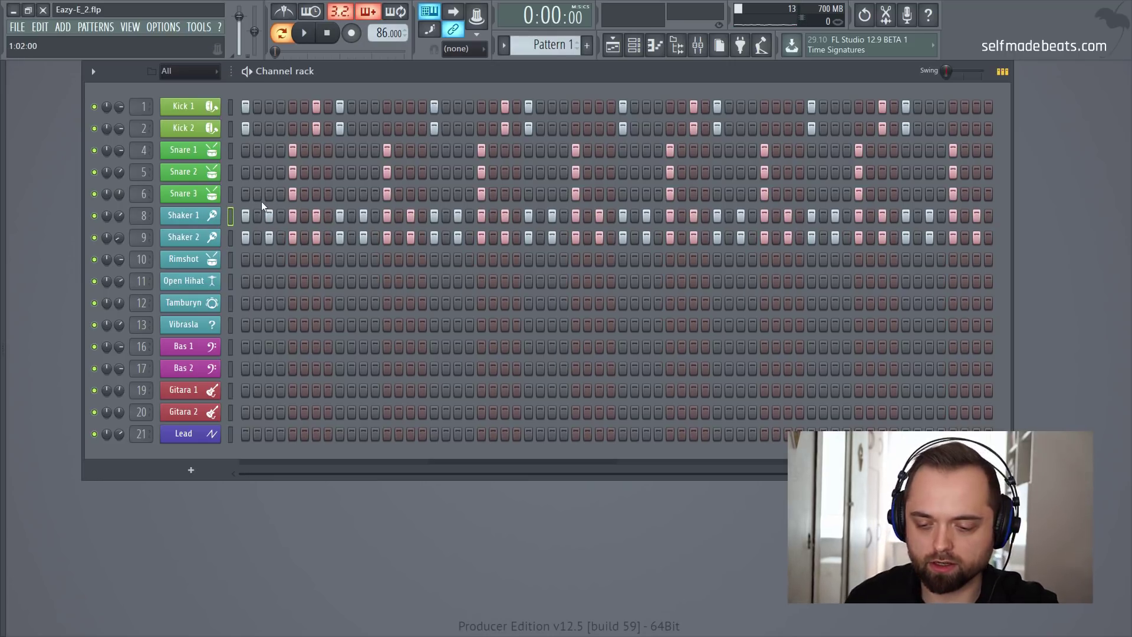
pyautogui.hotkey('ctrl', 'shift', 'Right')
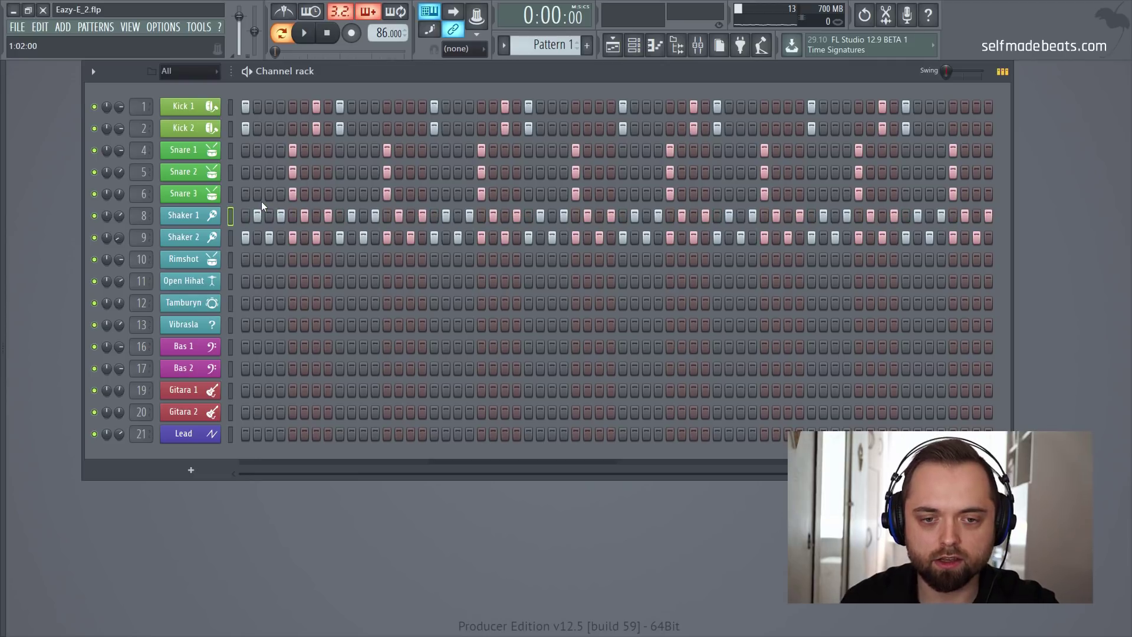
pyautogui.press('space')
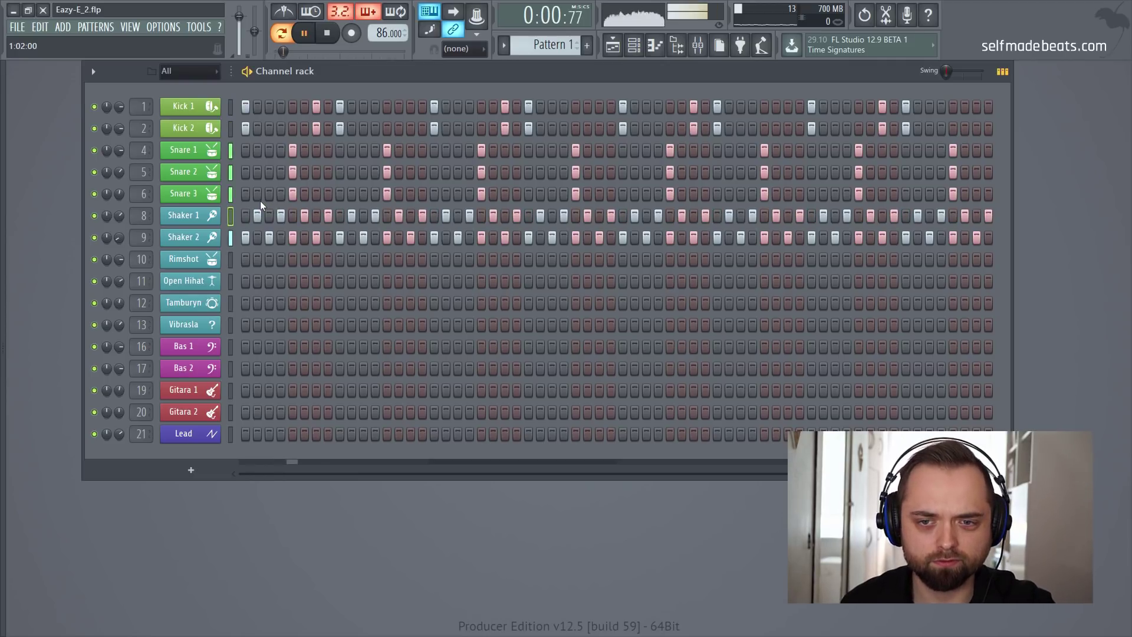
pyautogui.press('space')
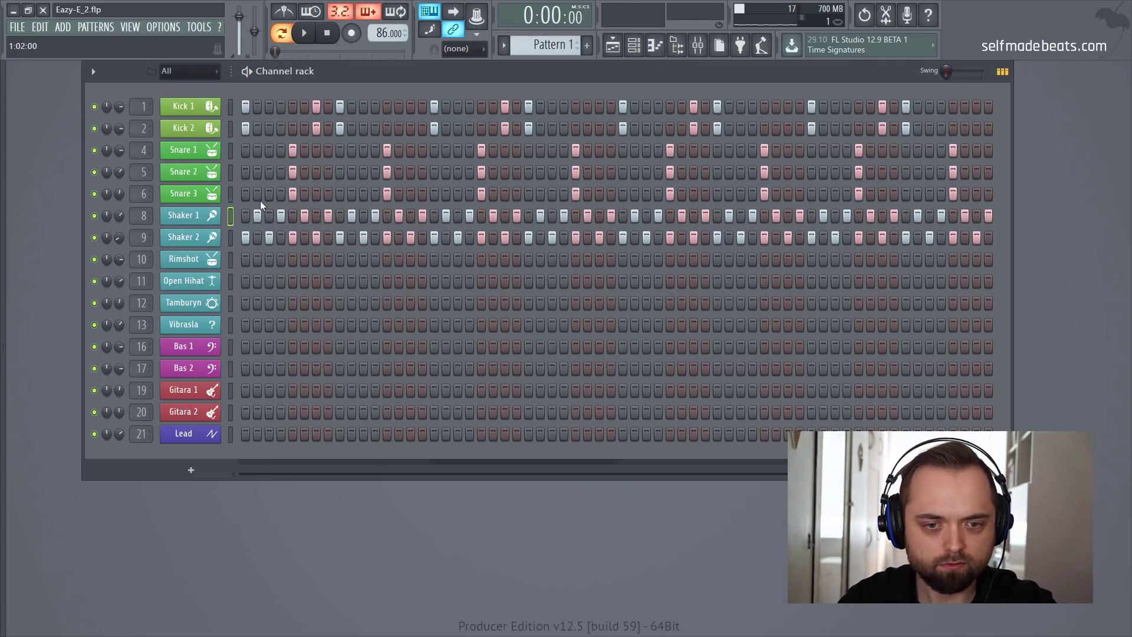
pyautogui.hotkey('ctrl', 'shift', 'Left')
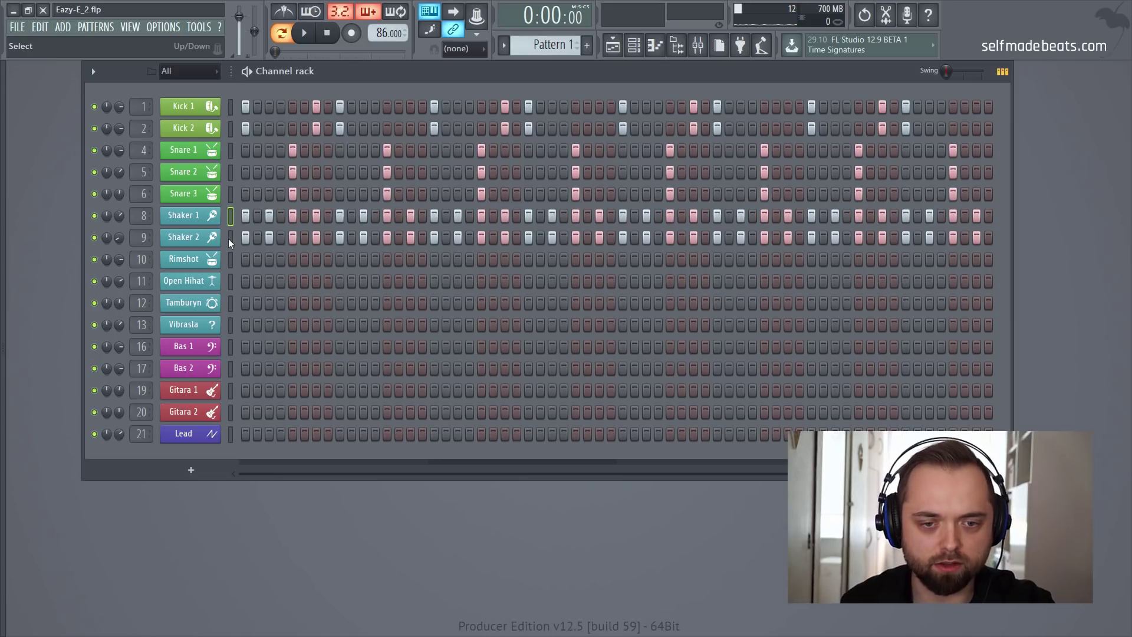
pyautogui.hotkey('ctrl', 'shift', 'Right')
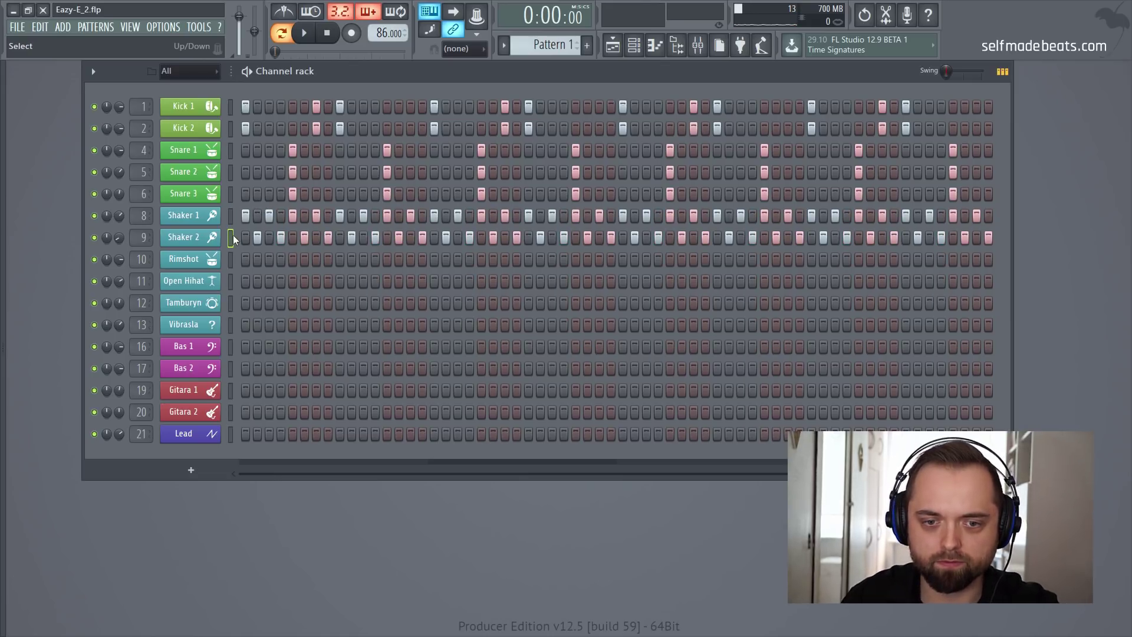
# Increase the fade-out of the Shaker 2 sample while the pattern plays
pyautogui.press('space')
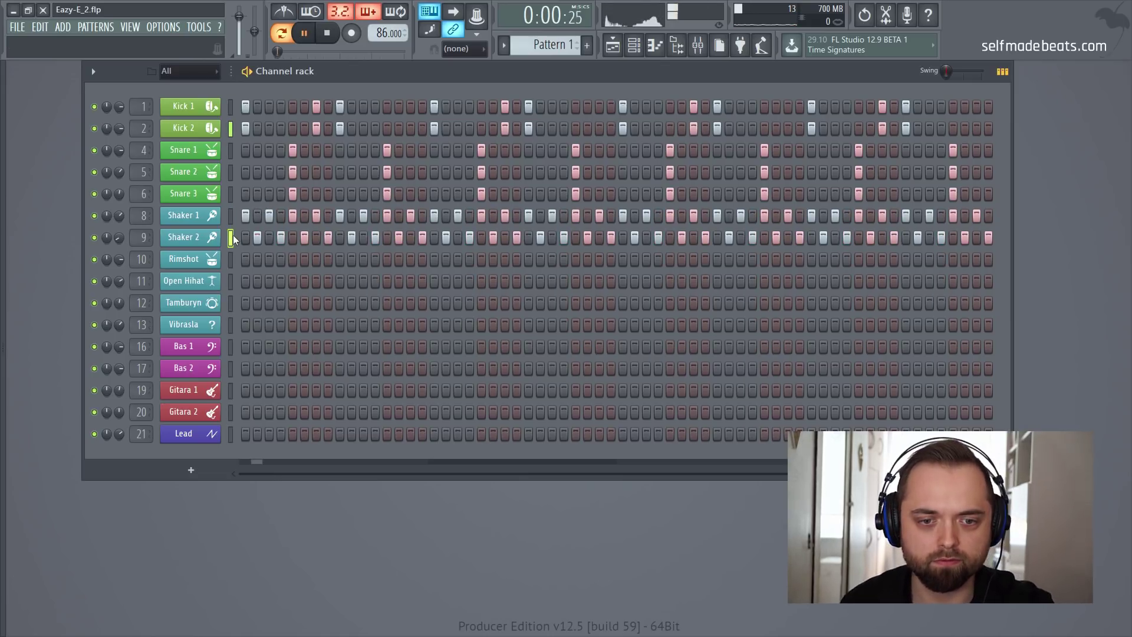
pyautogui.click(195, 237)
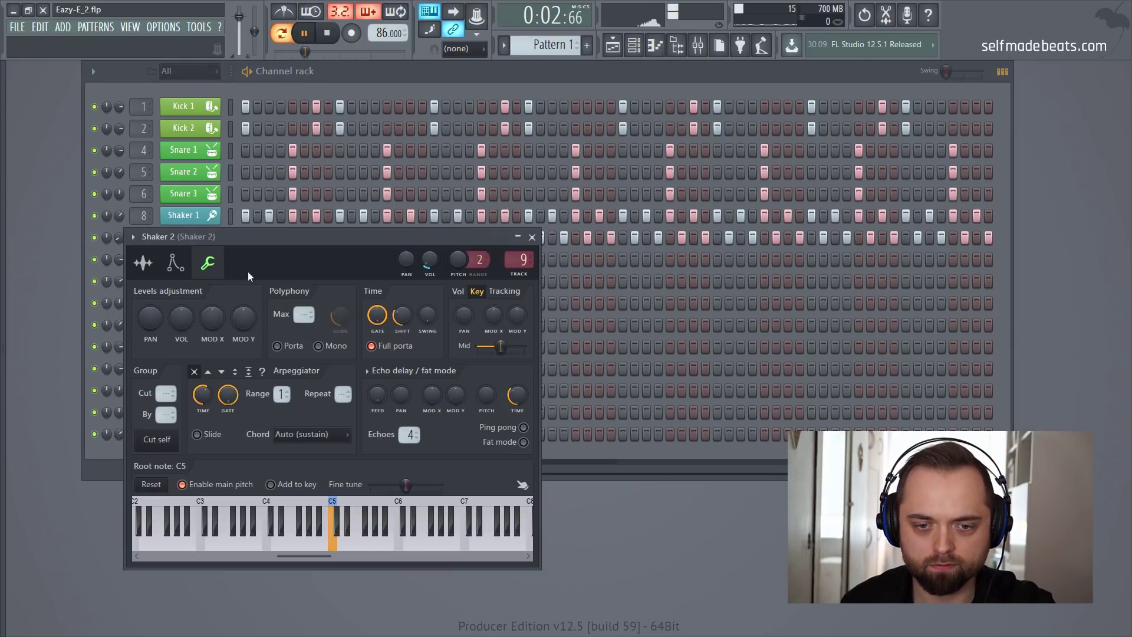
pyautogui.click(143, 263)
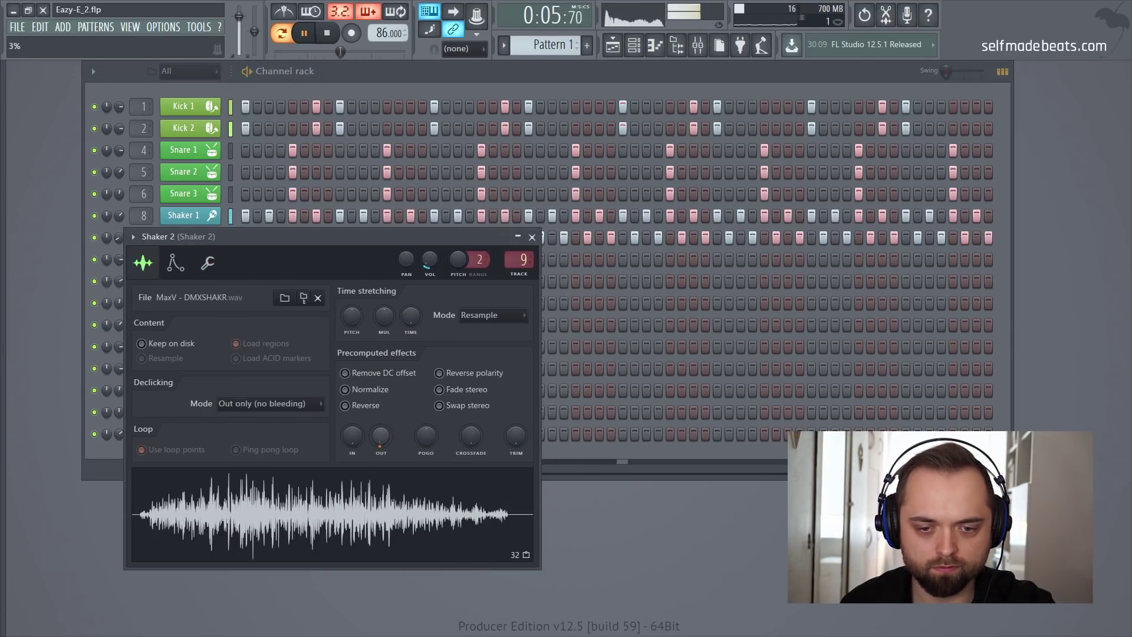
pyautogui.moveTo(381, 436); pyautogui.dragTo(382, 425)
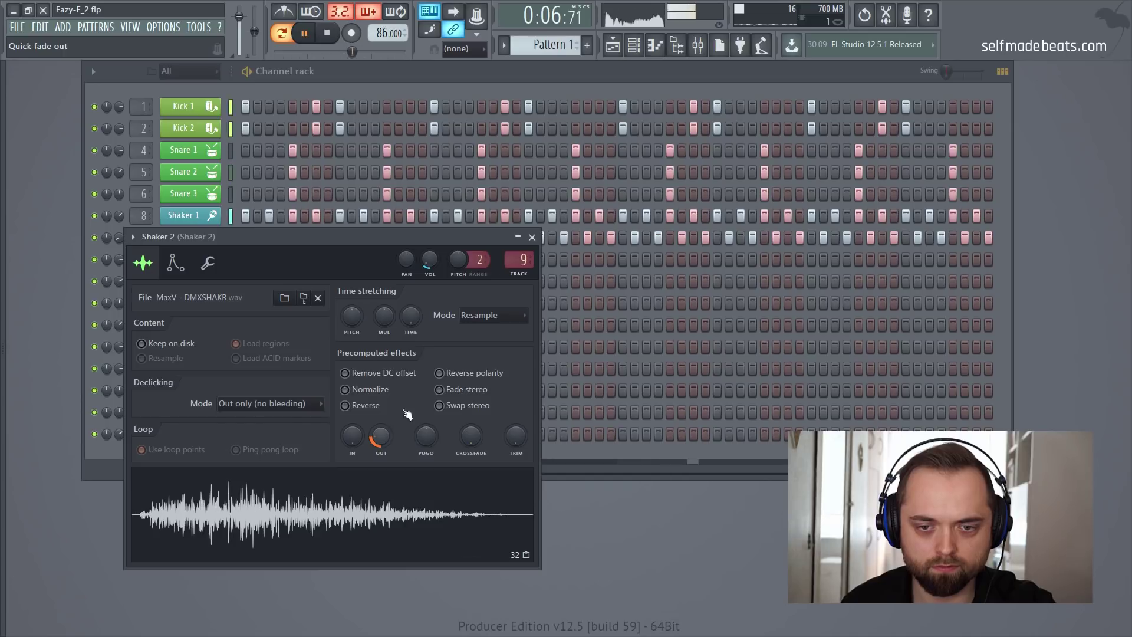
# Close the Shaker 2 sample settings, stop playback, and fill every second step of the Rimshot channel
pyautogui.click(531, 236)
pyautogui.press('space')
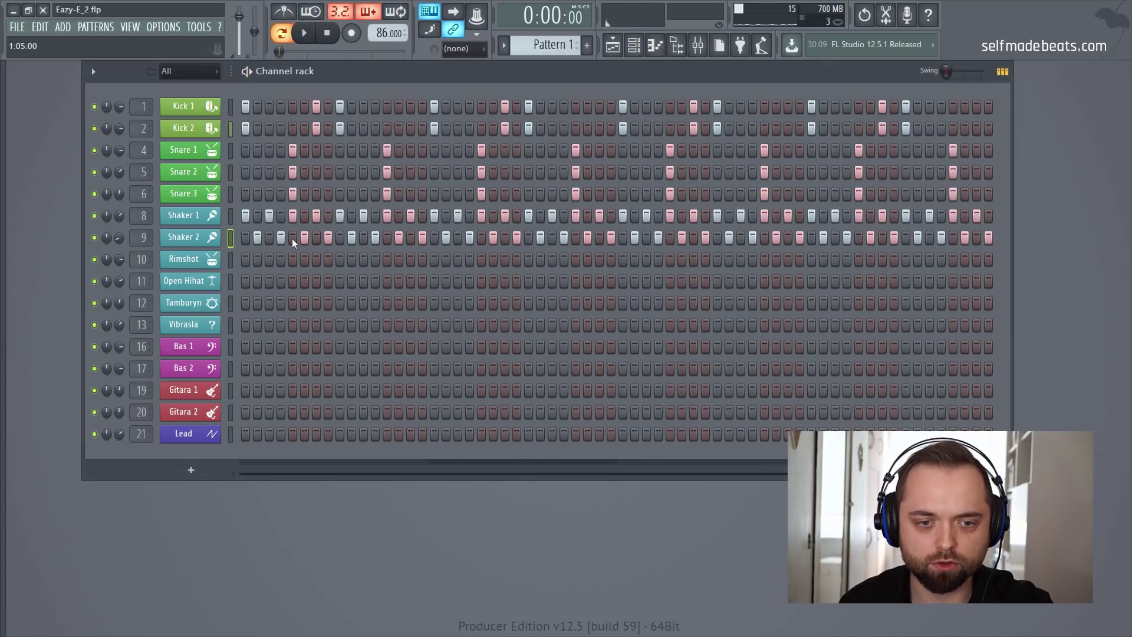
pyautogui.rightClick(210, 261)
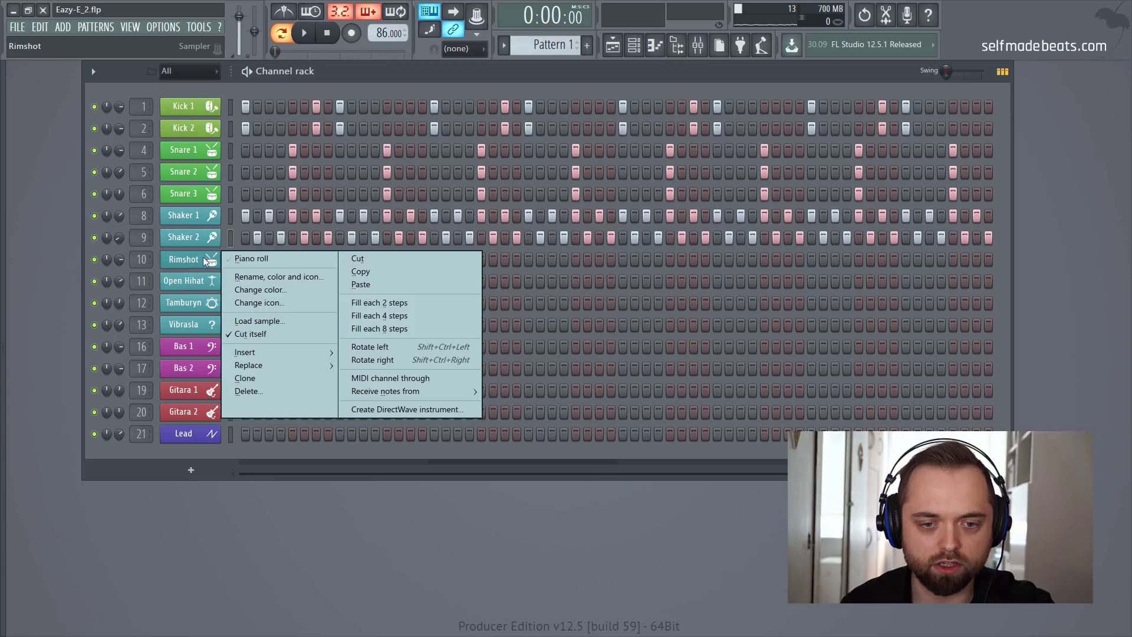
pyautogui.click(370, 303)
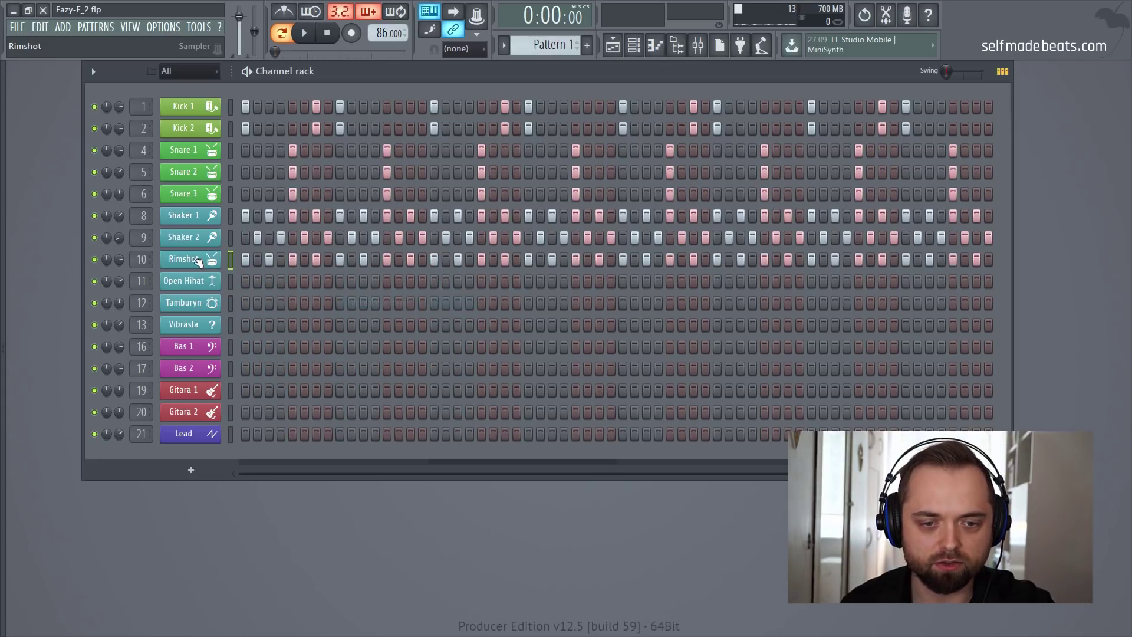
# Open the Rimshot in the piano roll and copy all its notes one step later so that every step is filled
pyautogui.rightClick(196, 259)
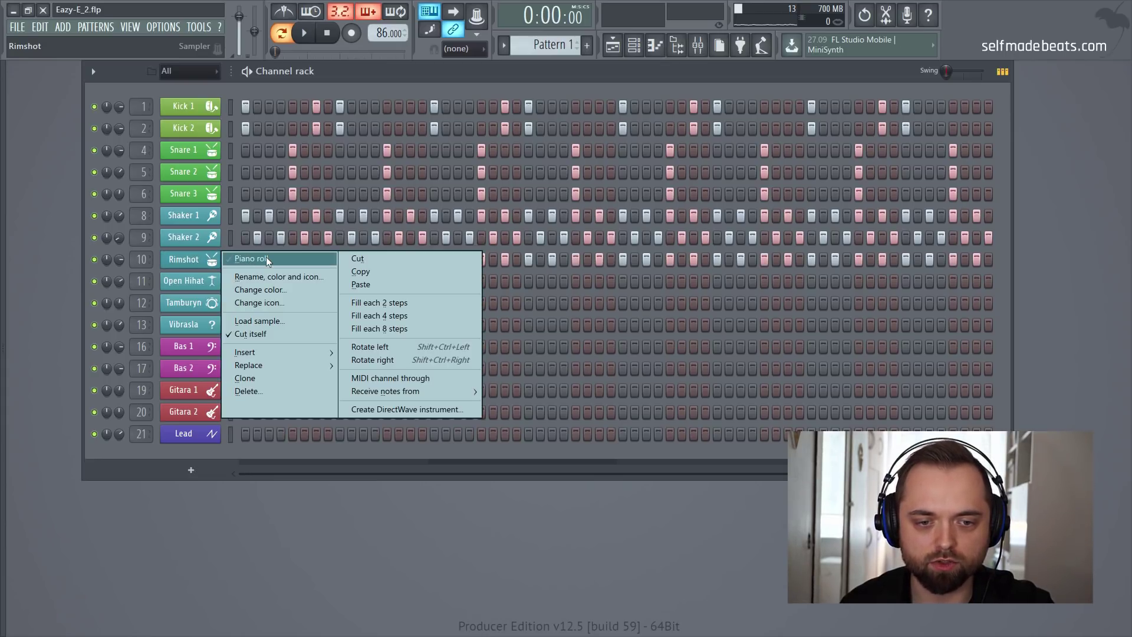
pyautogui.click(266, 258)
pyautogui.moveTo(488, 257); pyautogui.dragTo(15, 336)
pyautogui.scroll(4, 118, 101)
pyautogui.moveTo(115, 87); pyautogui.dragTo(86, 90)
pyautogui.moveTo(91, 304); pyautogui.dragTo(105, 306)
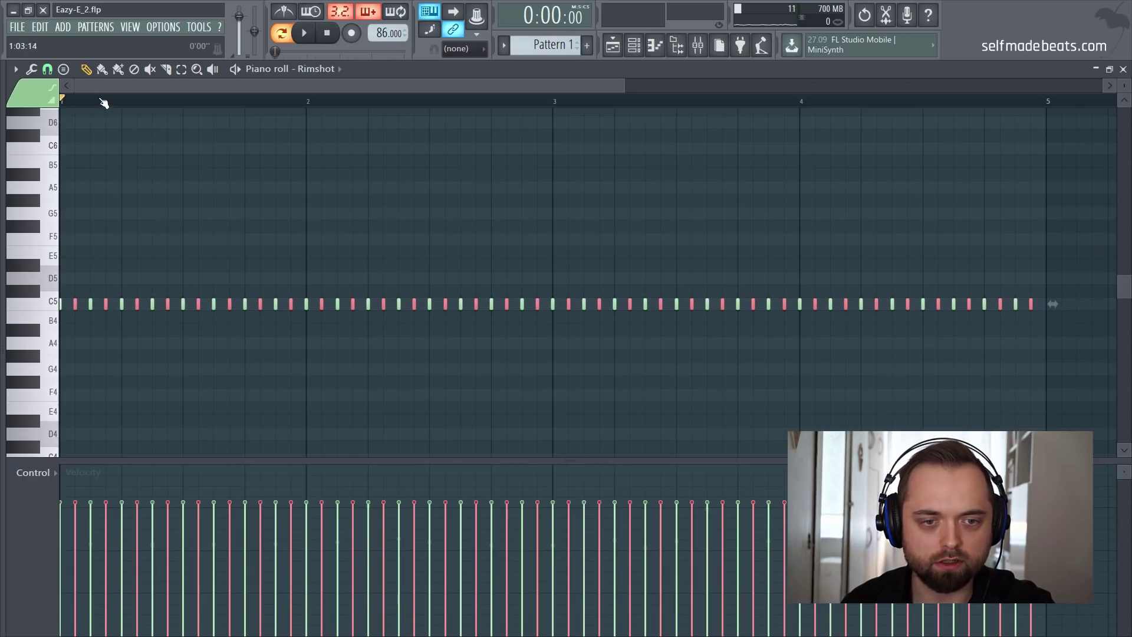
pyautogui.scroll(-2, 103, 103)
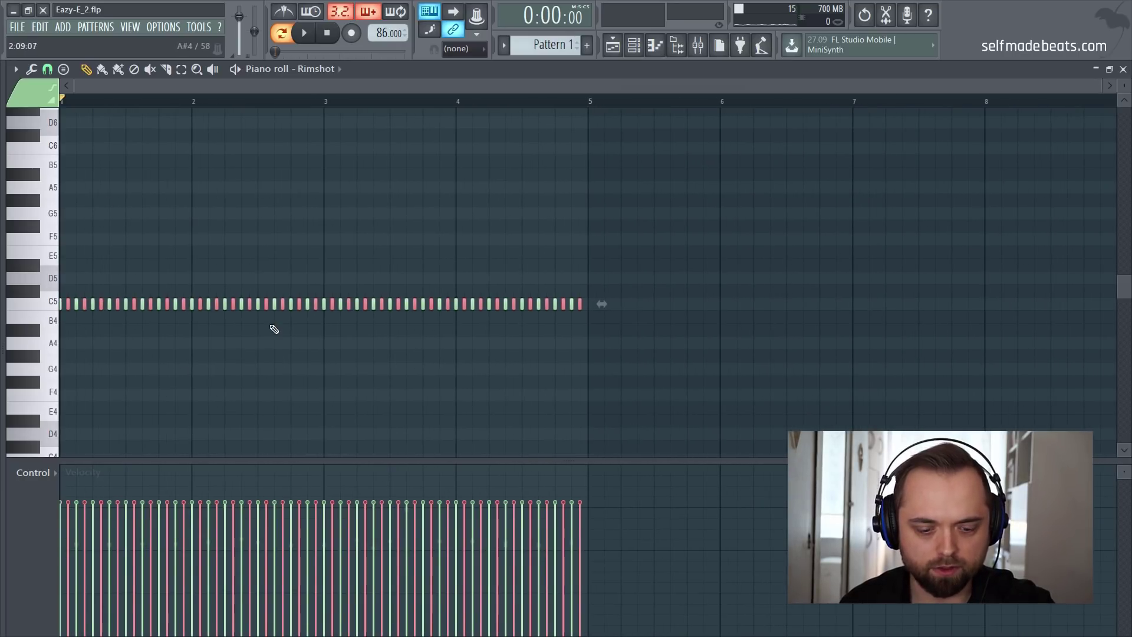
pyautogui.hotkey('ctrl', 'z')
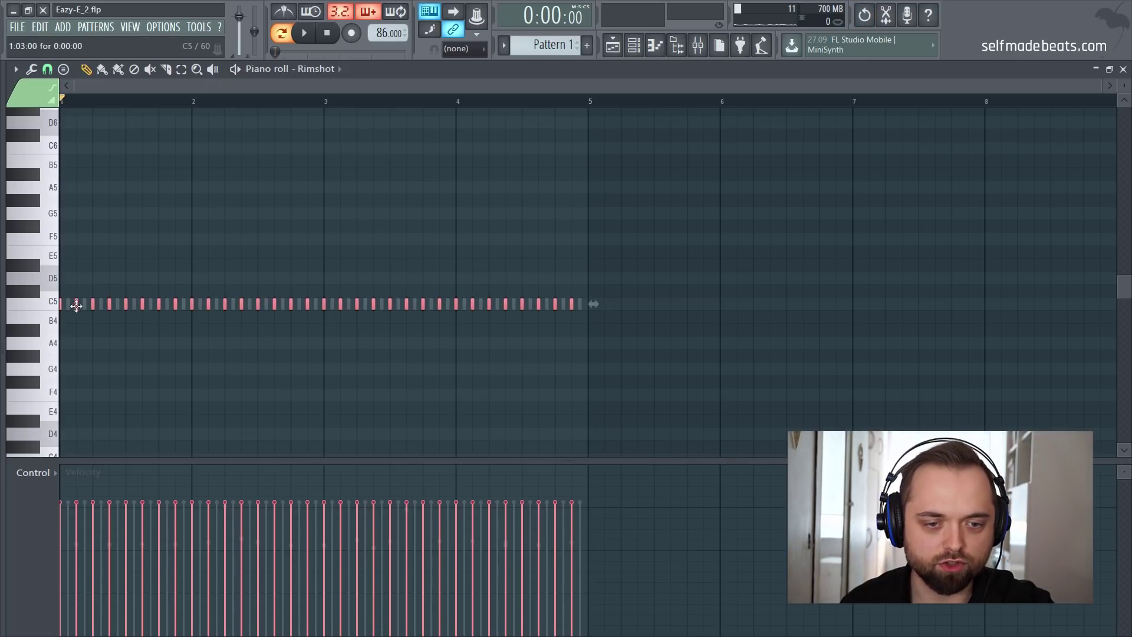
pyautogui.moveTo(76, 305); pyautogui.dragTo(85, 305)
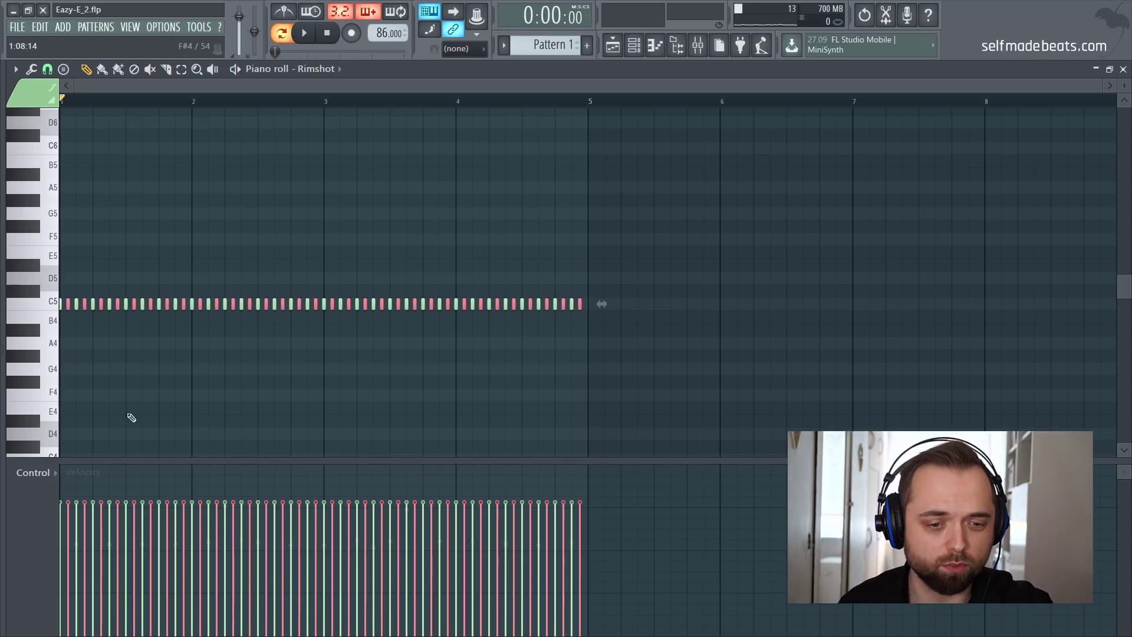
# Lower the velocities of the in-between Rimshot notes to about 33% and play the result
pyautogui.moveTo(68, 584)
pyautogui.mouseDown()
pyautogui.moveTo(236, 601)
pyautogui.moveTo(577, 609)
pyautogui.mouseUp()
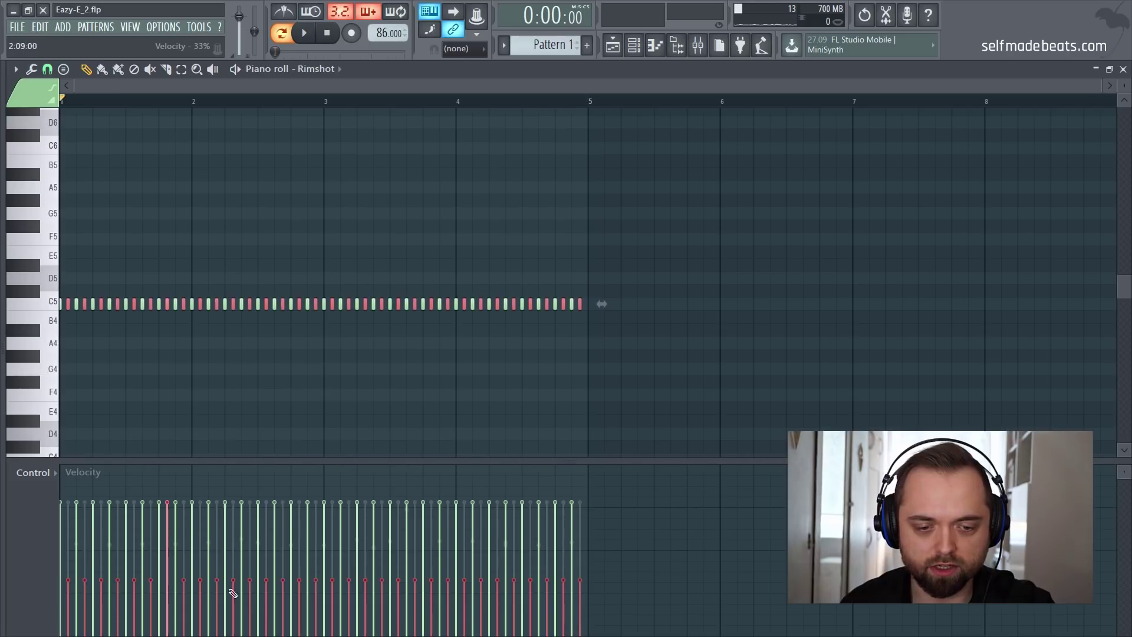
pyautogui.press('space')
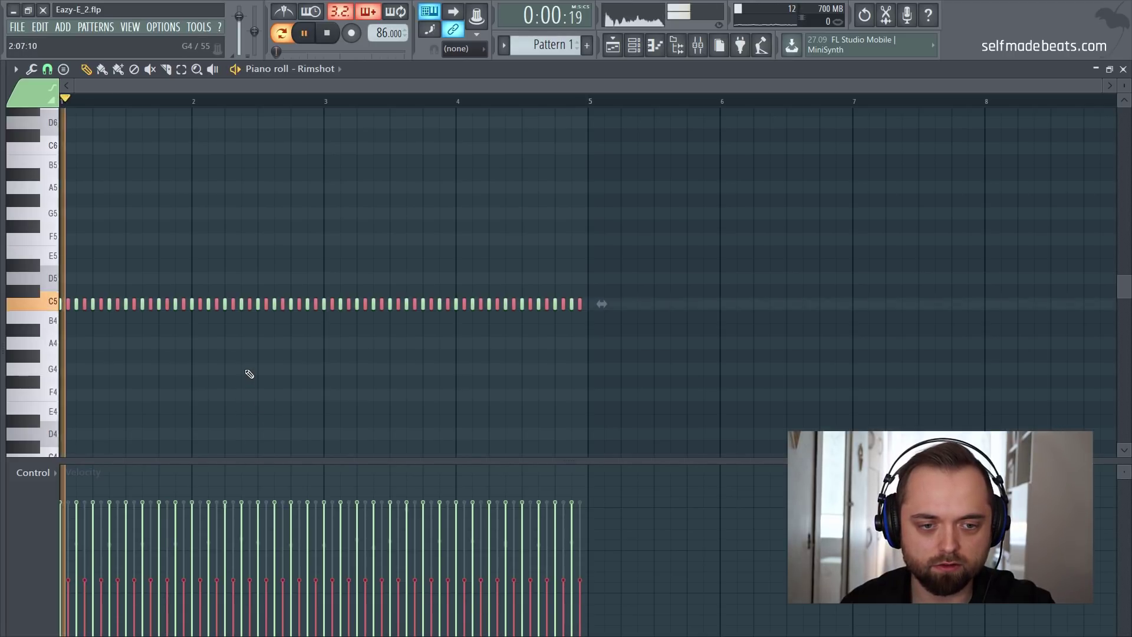
pyautogui.press('space')
pyautogui.moveTo(69, 594); pyautogui.dragTo(562, 612)
pyautogui.moveTo(131, 598); pyautogui.dragTo(599, 590)
pyautogui.press('space')
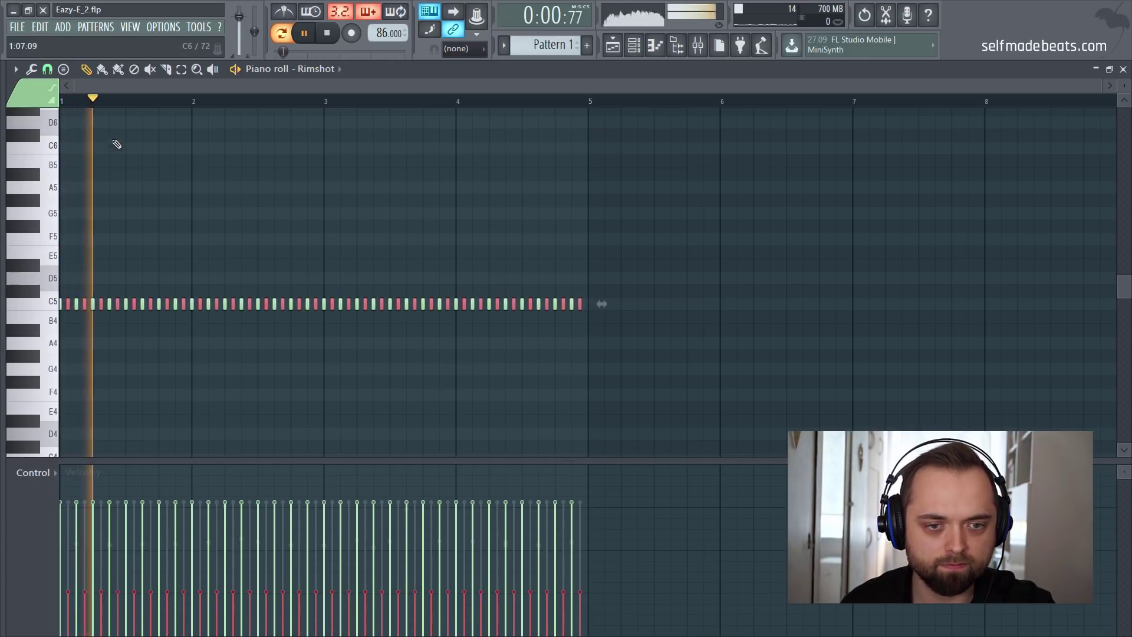
pyautogui.scroll(3, 115, 88)
pyautogui.press('space')
# Lower every second one of the remaining loud Rimshot hits to about 50% velocity across the pattern
pyautogui.moveTo(77, 86); pyautogui.dragTo(72, 87)
pyautogui.keyDown('ctrl'); pyautogui.click(139, 180); pyautogui.keyUp('ctrl')
pyautogui.moveTo(96, 503); pyautogui.dragTo(98, 540)
pyautogui.click(173, 545)
pyautogui.click(250, 541)
pyautogui.click(325, 550)
pyautogui.click(401, 549)
pyautogui.click(418, 598)
pyautogui.click(477, 549)
pyautogui.click(553, 555)
pyautogui.click(629, 553)
pyautogui.click(704, 553)
pyautogui.scroll(-4, 235, 100)
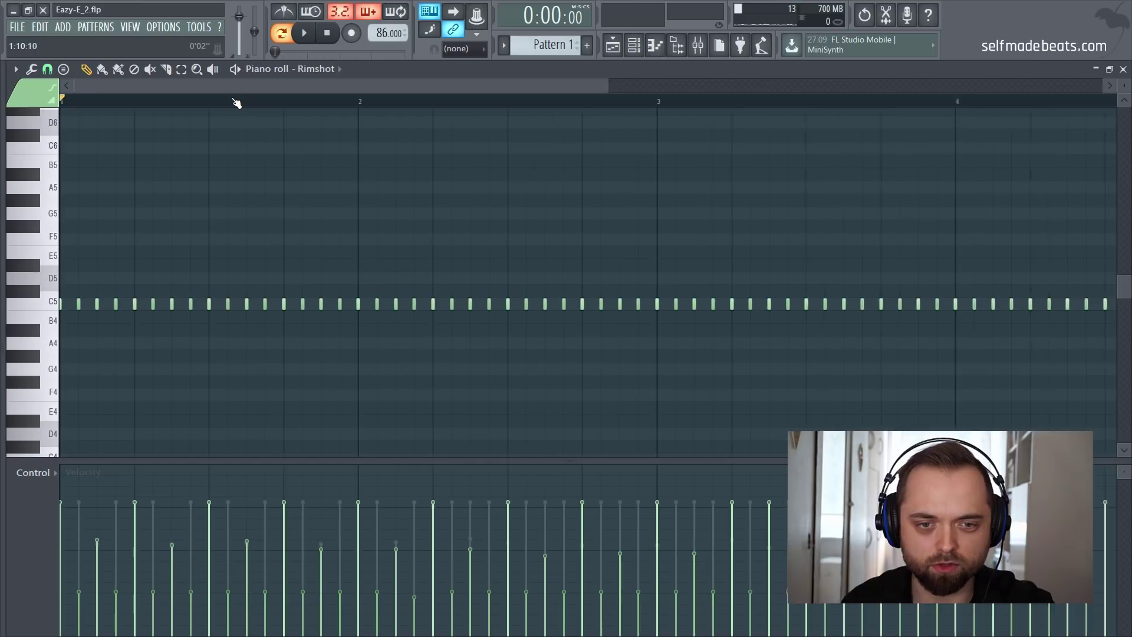
pyautogui.click(373, 549)
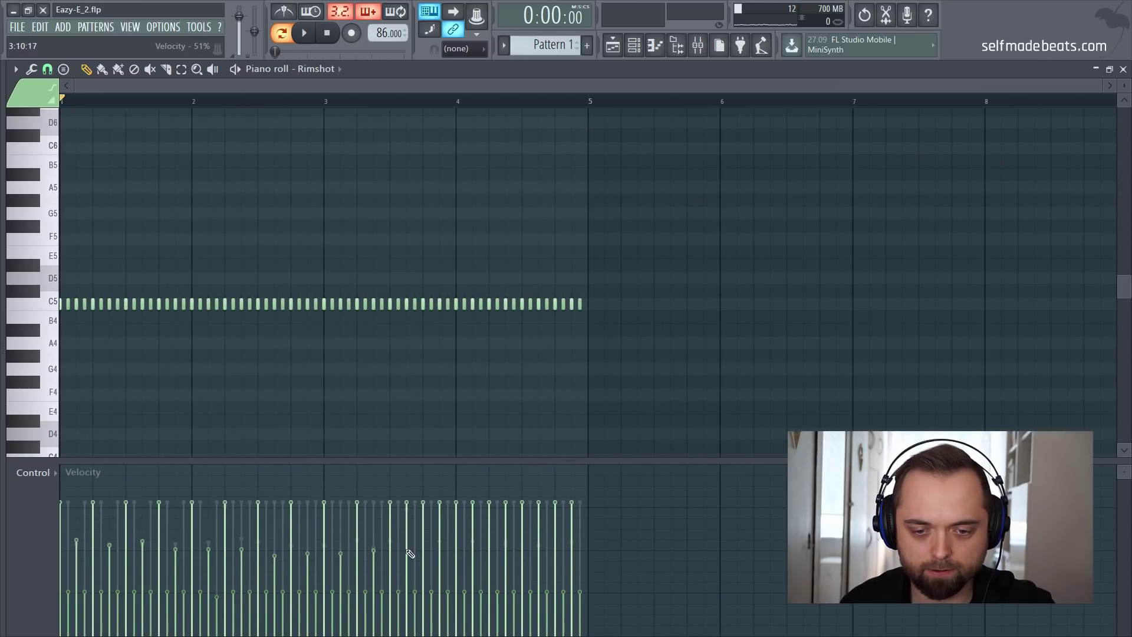
pyautogui.click(406, 549)
pyautogui.click(439, 545)
pyautogui.click(472, 553)
pyautogui.click(514, 551)
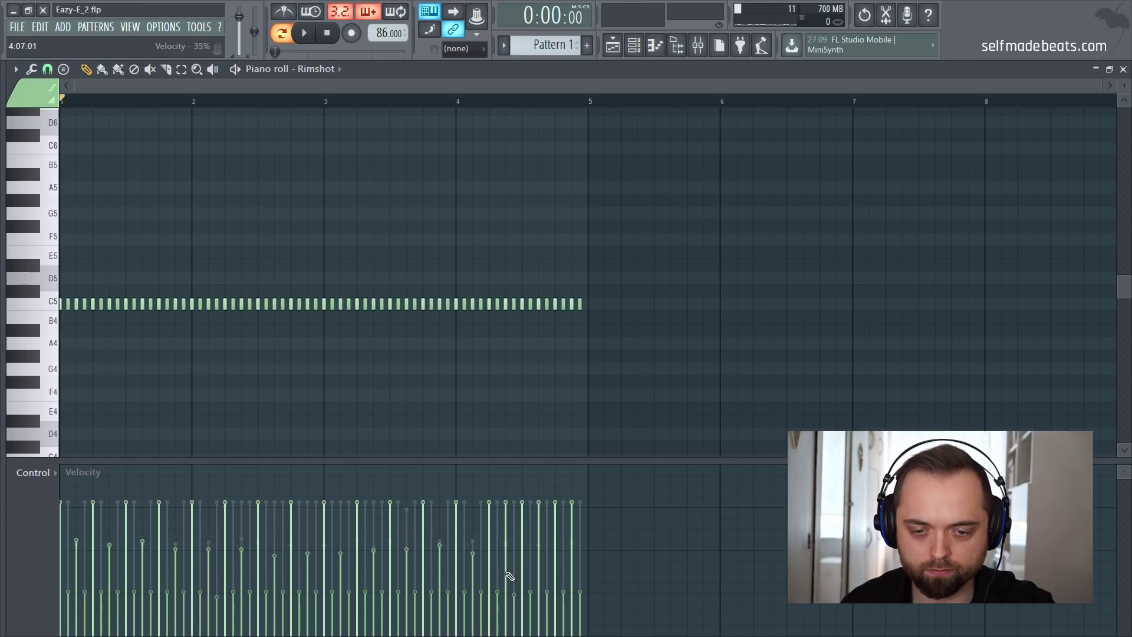
pyautogui.click(571, 555)
# Raise the Rimshot notes on steps 2, 10, 13 and 16 of bar one to D5 and play them
pyautogui.scroll(4, 93, 107)
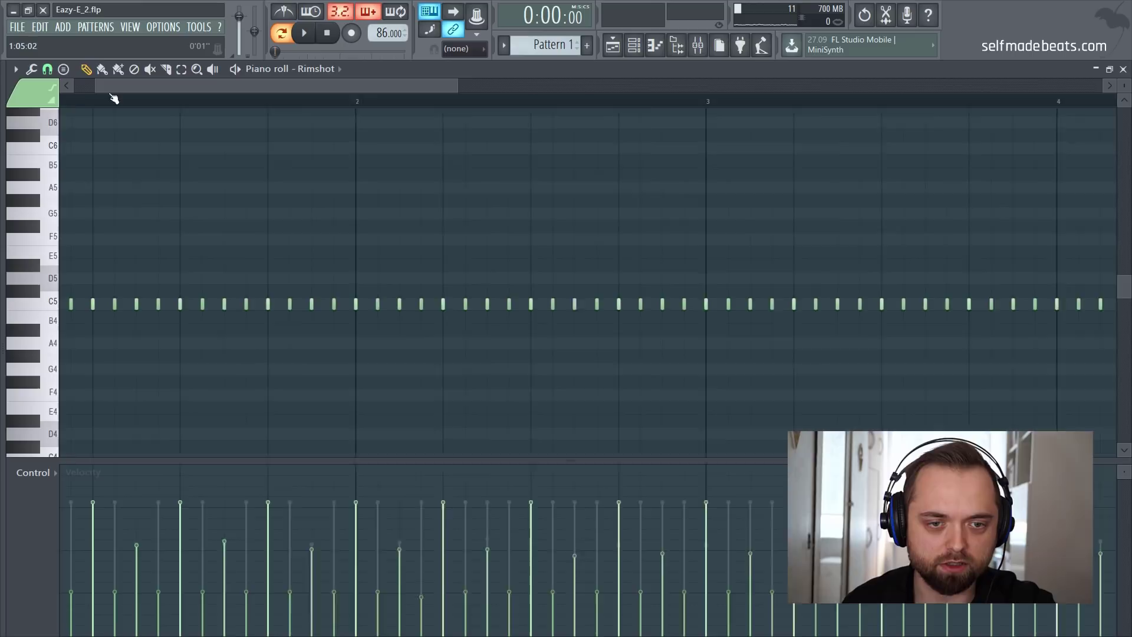
pyautogui.moveTo(85, 309); pyautogui.dragTo(83, 278)
pyautogui.press('space')
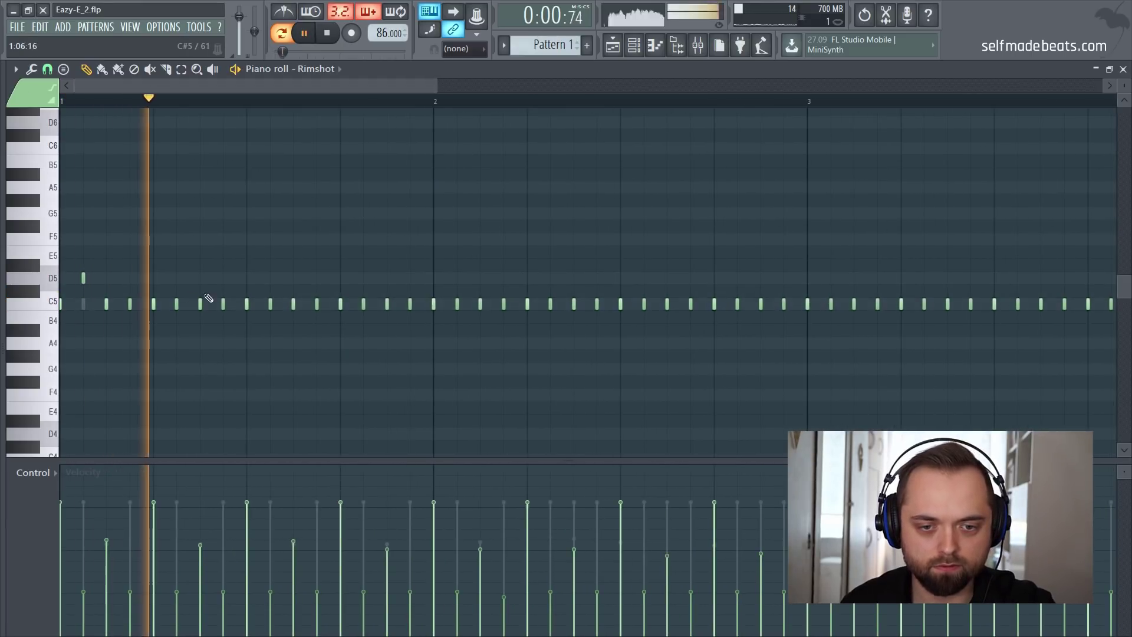
pyautogui.press('space')
pyautogui.moveTo(272, 302); pyautogui.dragTo(270, 278)
pyautogui.moveTo(341, 304); pyautogui.dragTo(340, 278)
pyautogui.moveTo(406, 304); pyautogui.dragTo(409, 276)
pyautogui.press('space')
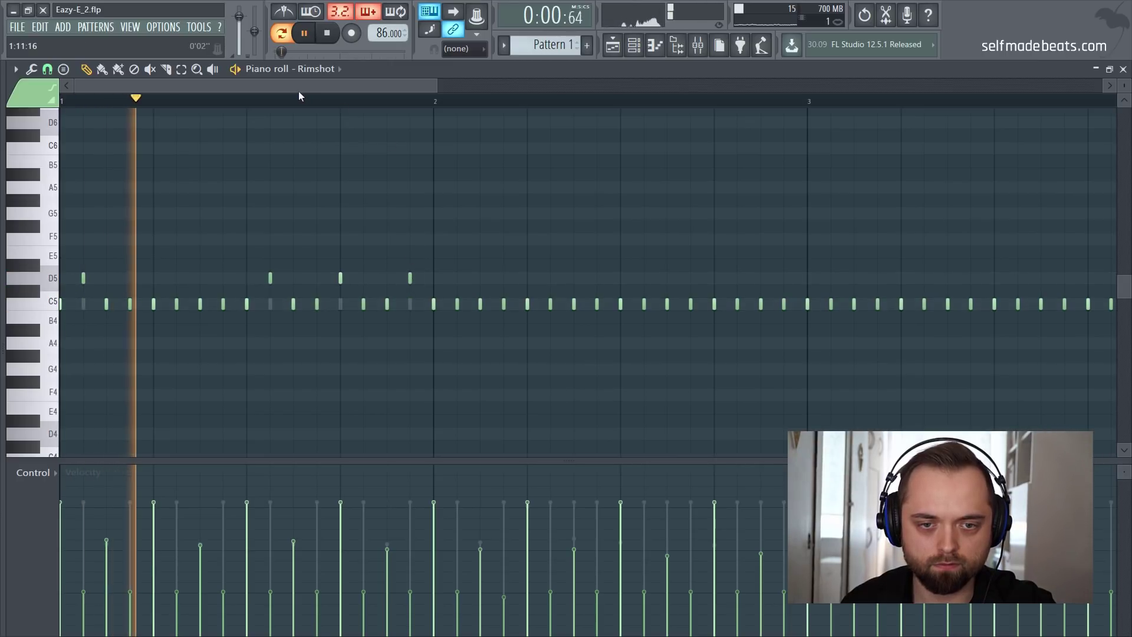
# Raise the Rimshot notes on steps 4, 8 and 11 of bar two to D5
pyautogui.scroll(-2, 303, 101)
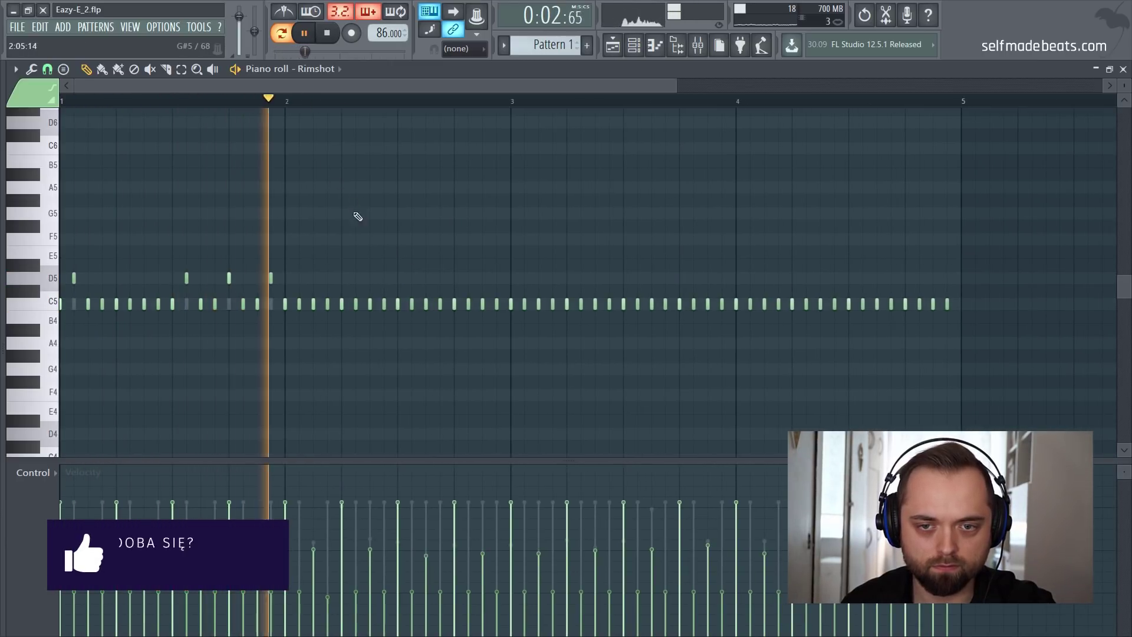
pyautogui.press('space')
pyautogui.moveTo(328, 305); pyautogui.dragTo(328, 277)
pyautogui.moveTo(383, 308); pyautogui.dragTo(428, 274)
# Replace the Rimshot notes in bars three and four with a copy of bars one and two, and close the piano roll
pyautogui.moveTo(968, 309); pyautogui.dragTo(512, 310)
pyautogui.moveTo(571, 245); pyautogui.dragTo(57, 413)
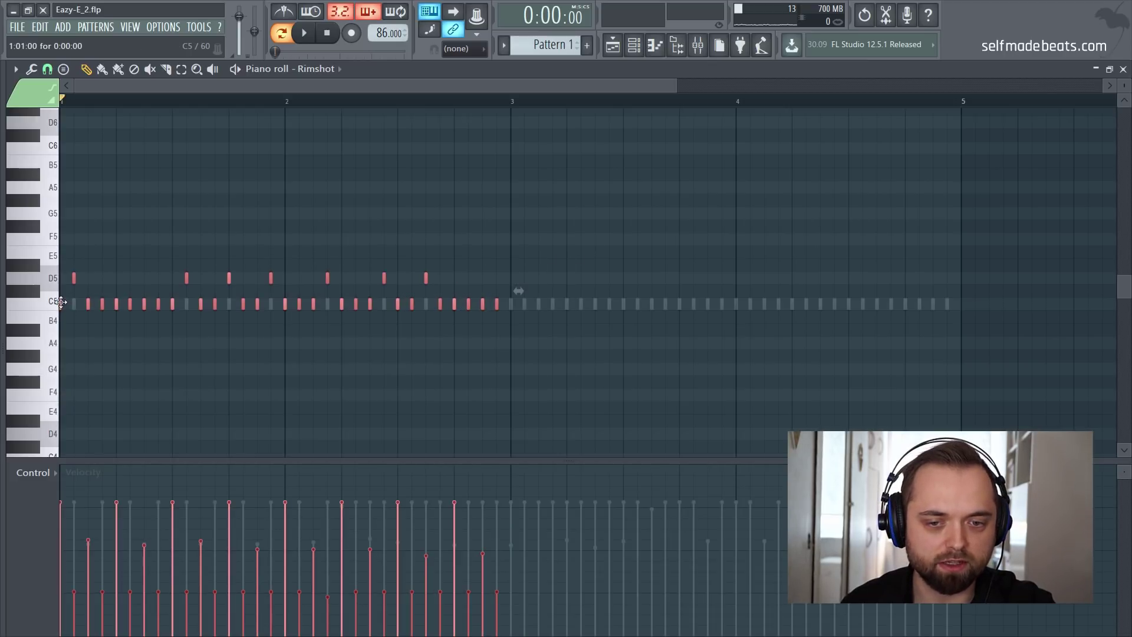
pyautogui.hotkey('ctrl', 'b')
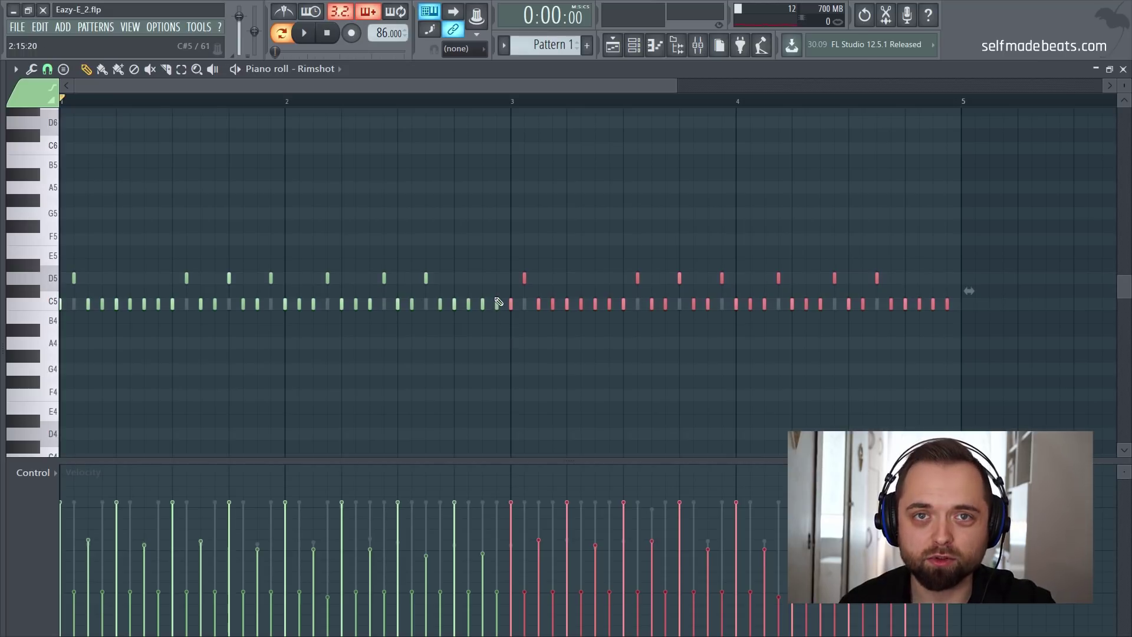
pyautogui.hotkey('ctrl', 'd')
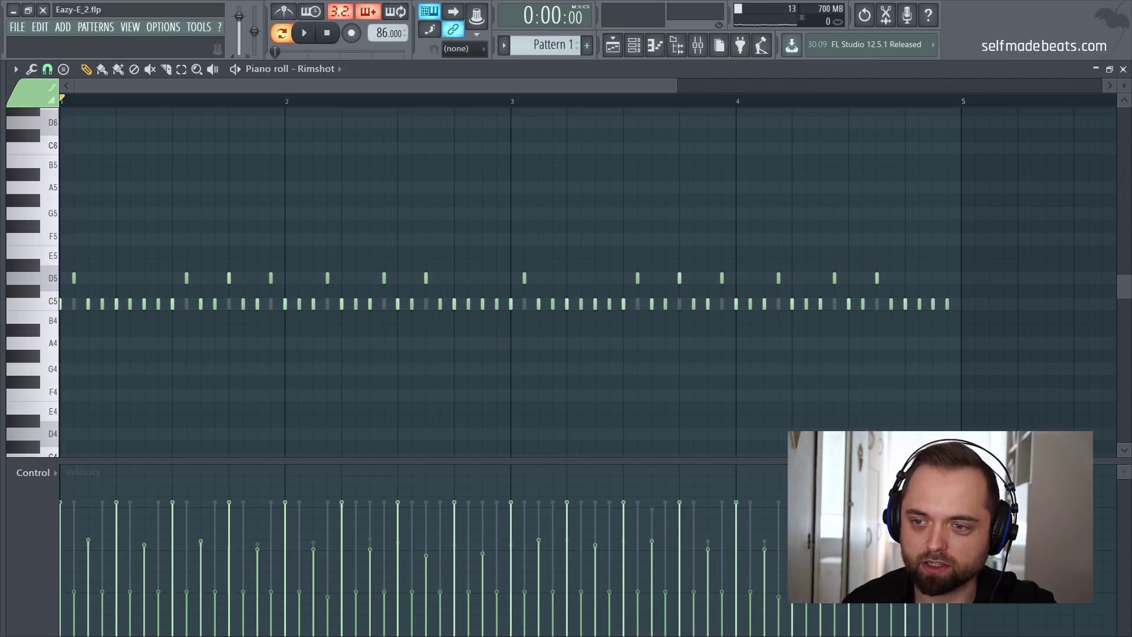
pyautogui.press('Escape')
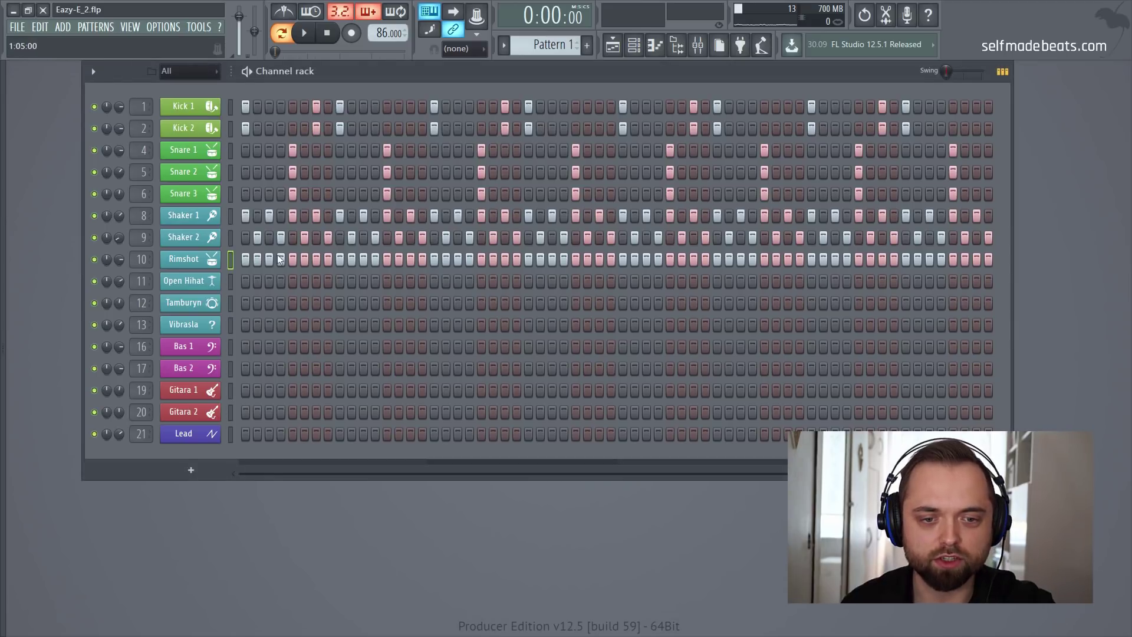
# Play the pattern and add Open Hihat hits on step 11 of bars two and four
pyautogui.press('space')
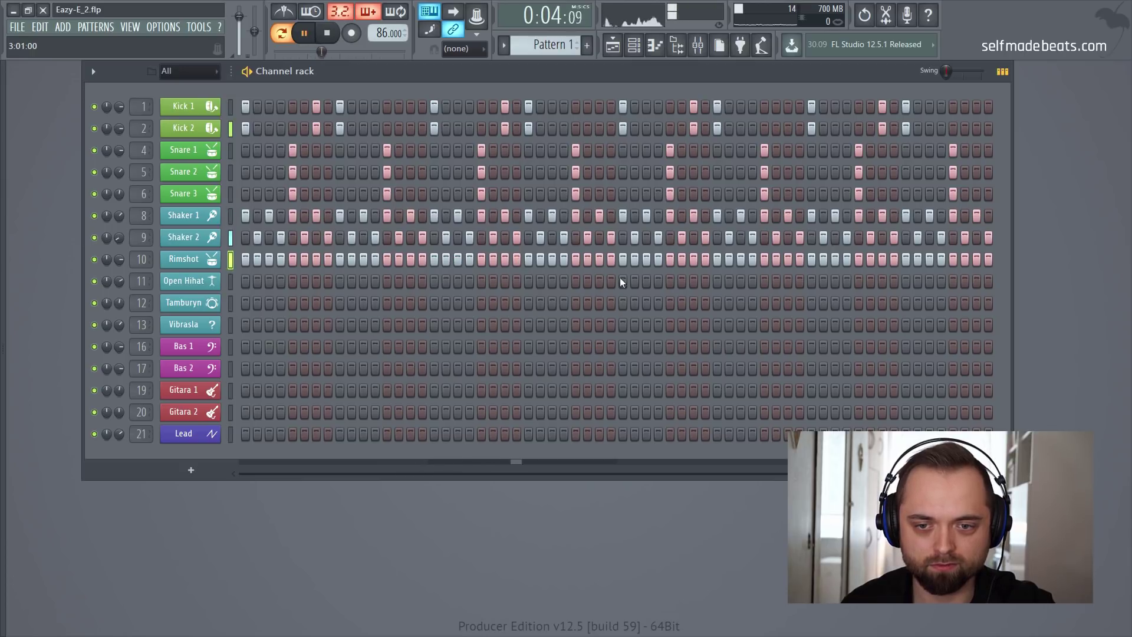
pyautogui.press('space')
pyautogui.press('space')
pyautogui.click(551, 281)
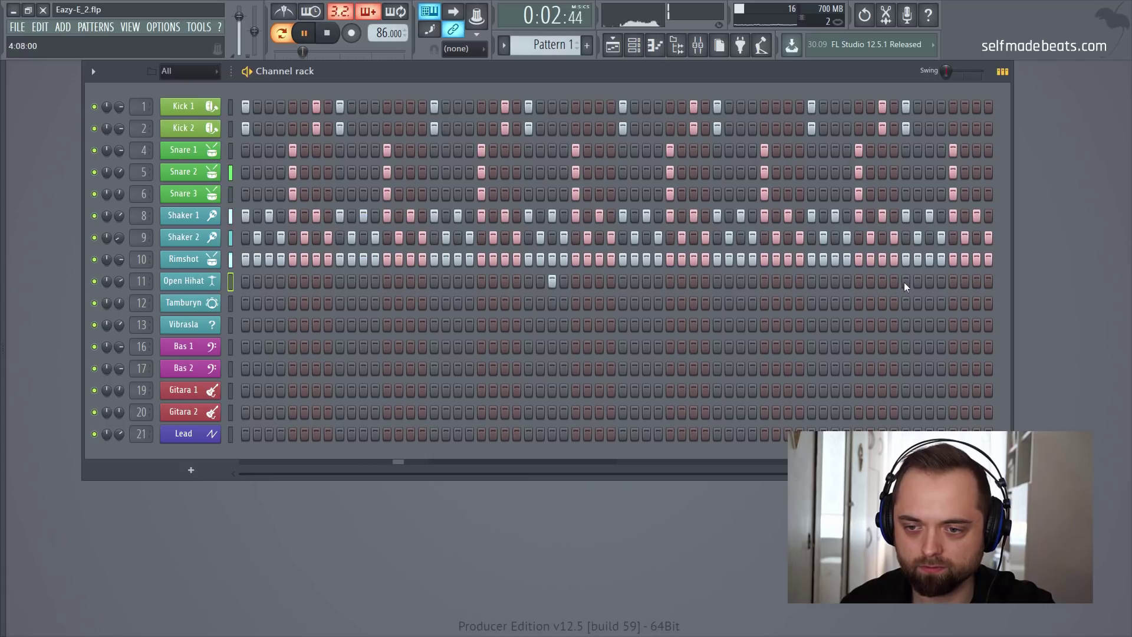
pyautogui.click(929, 282)
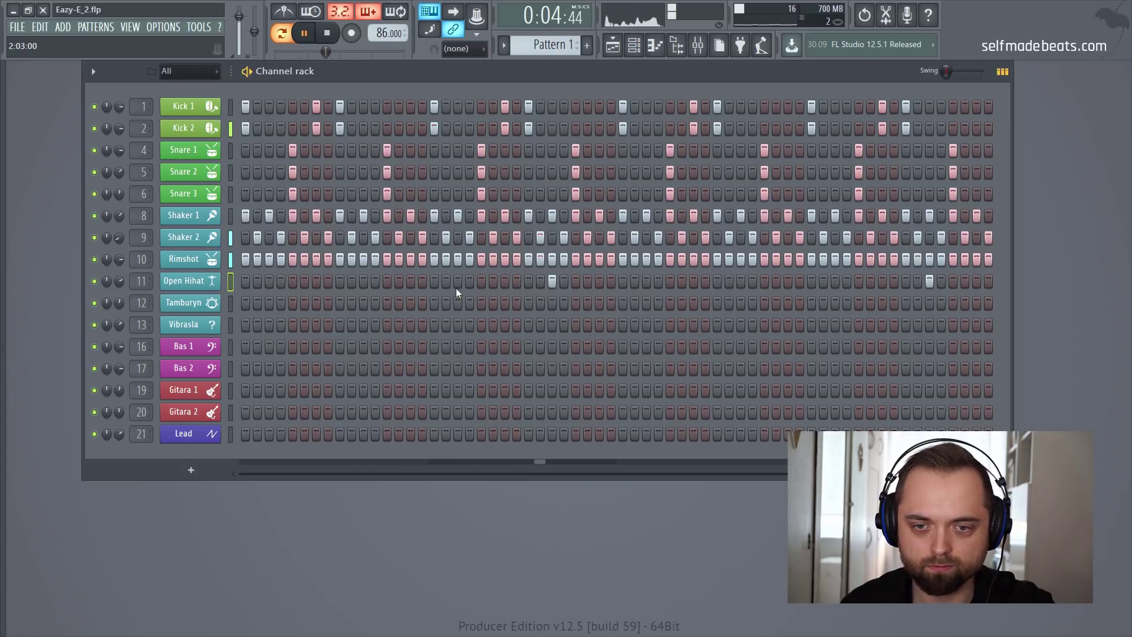
pyautogui.press('space')
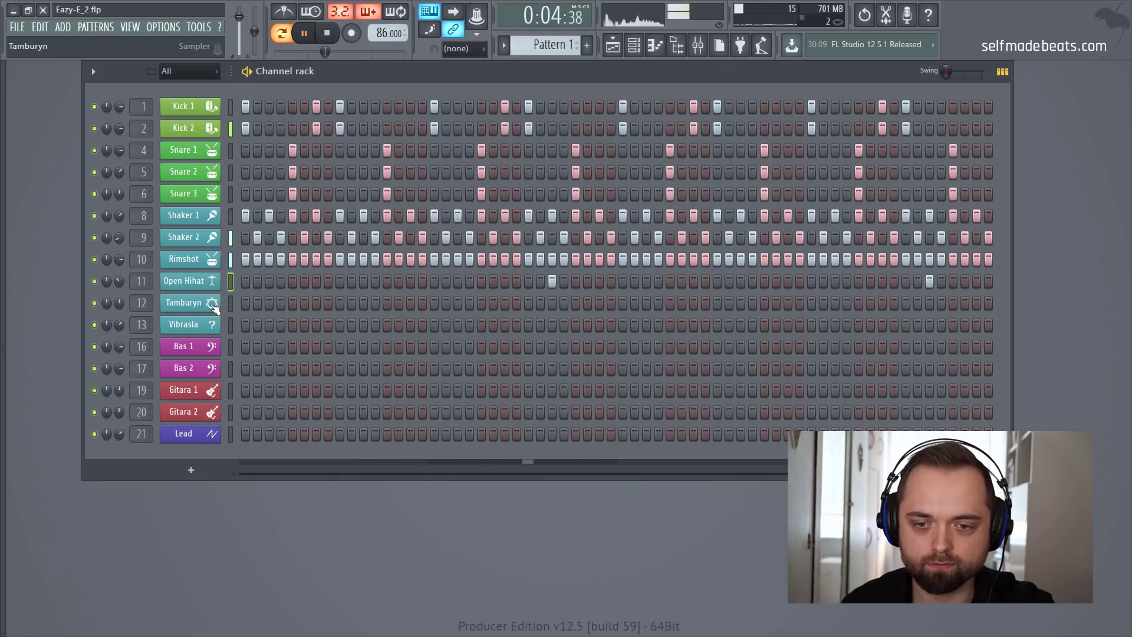
pyautogui.press('space')
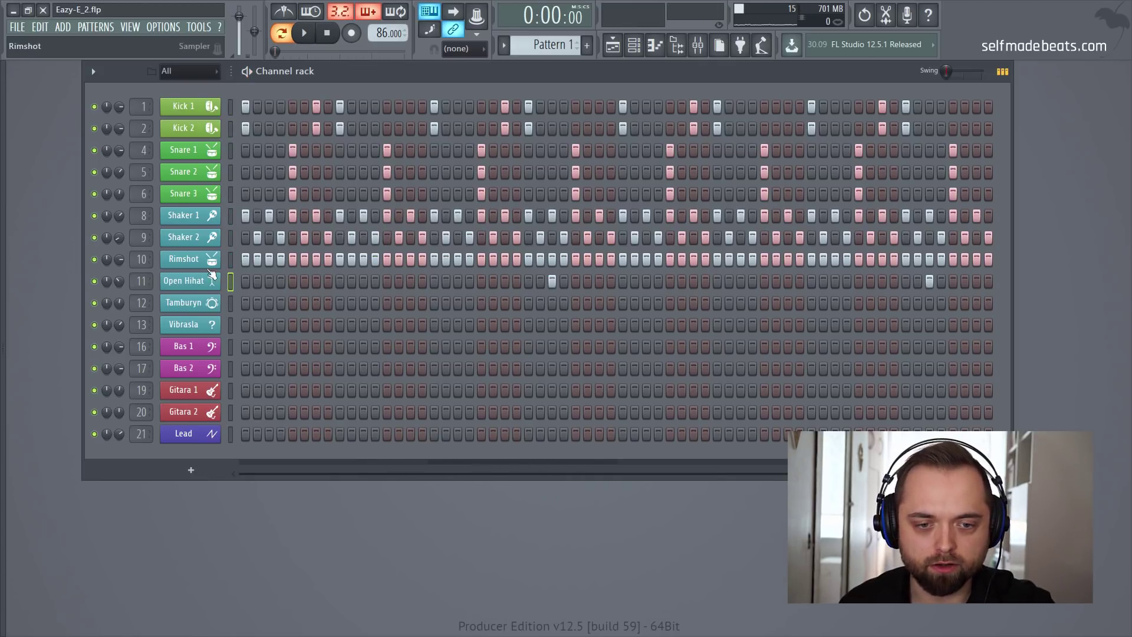
# Lengthen both Open Hihat notes to two steps in the piano roll, play them, and close the piano roll
pyautogui.rightClick(203, 280)
pyautogui.click(248, 277)
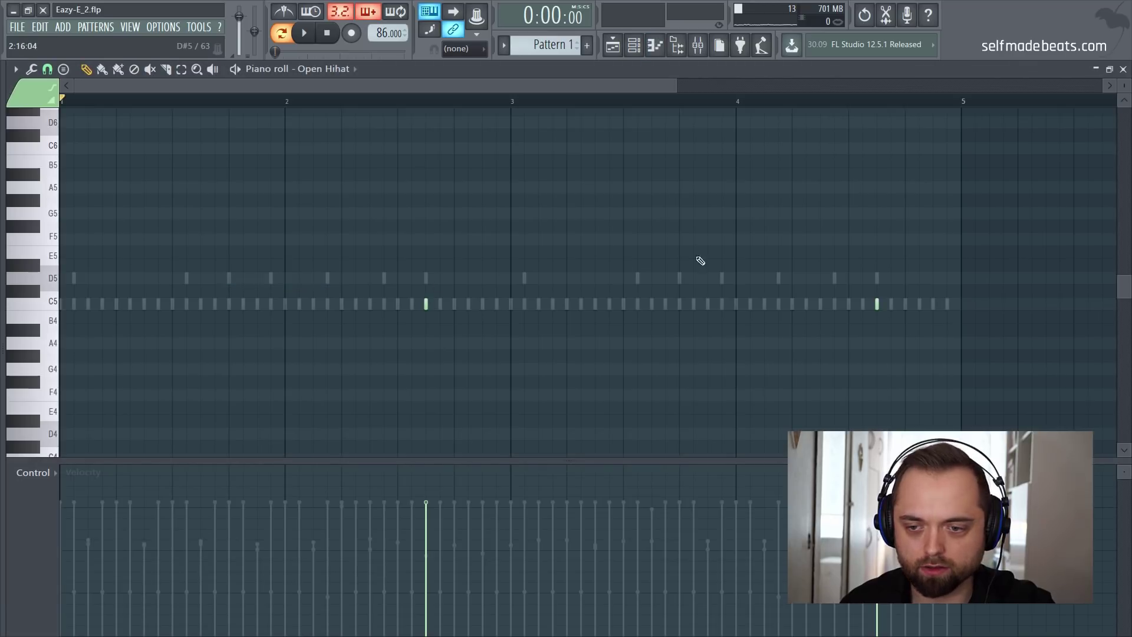
pyautogui.moveTo(902, 246); pyautogui.dragTo(324, 389)
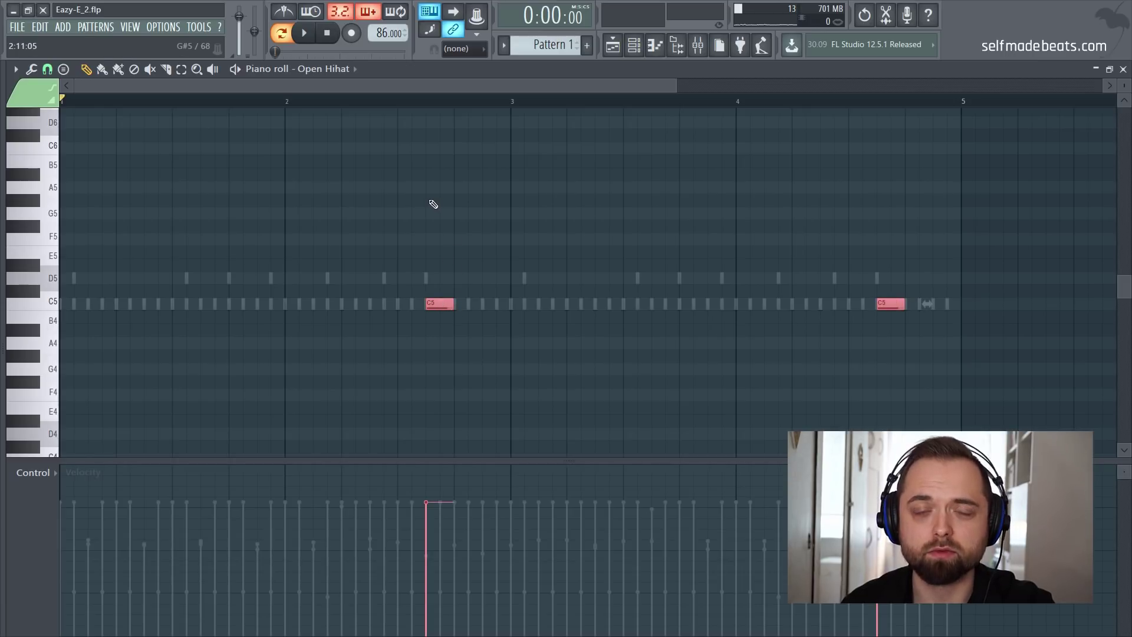
pyautogui.press('space')
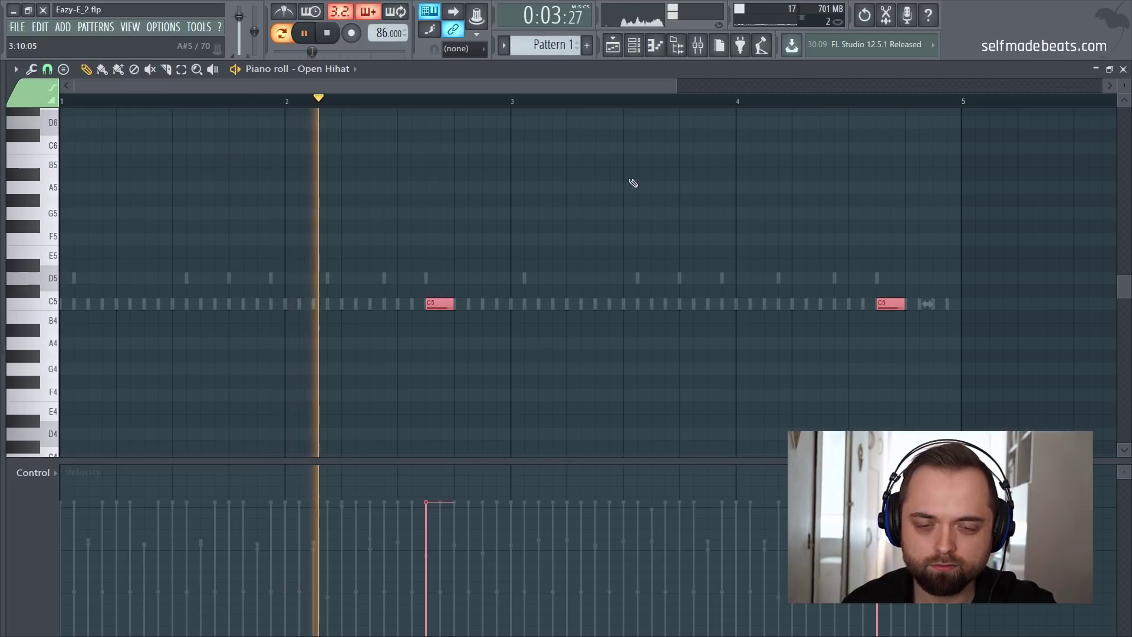
pyautogui.press('space')
pyautogui.click(1123, 69)
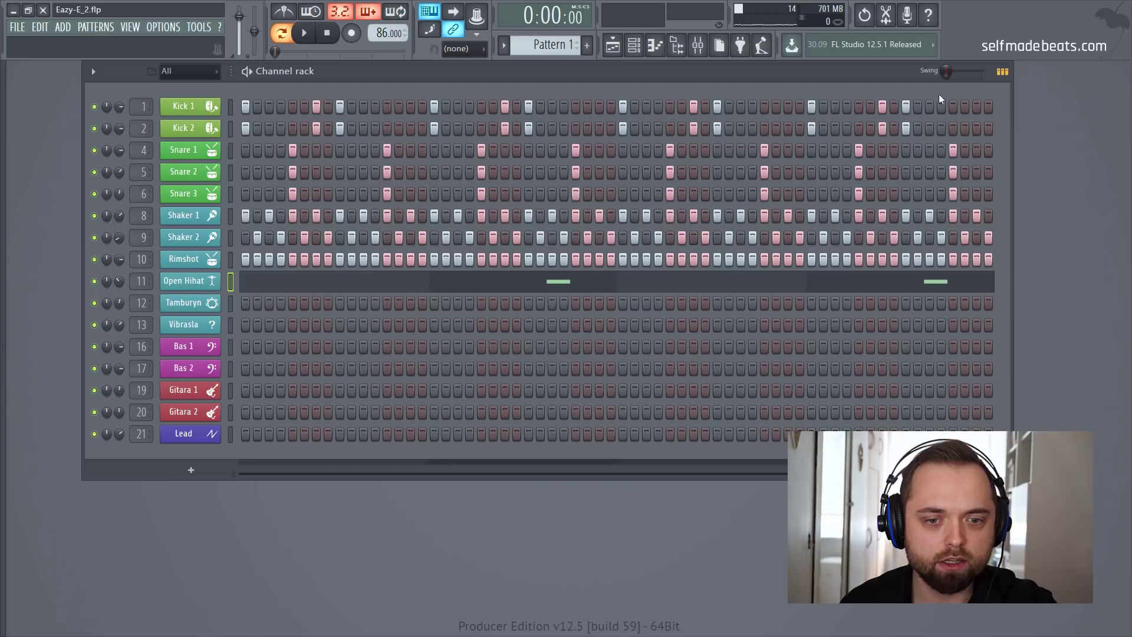
# Place Vibrasla hits on the first step of bars one and three, and fill every eighth step of Tamburyn
pyautogui.click(244, 326)
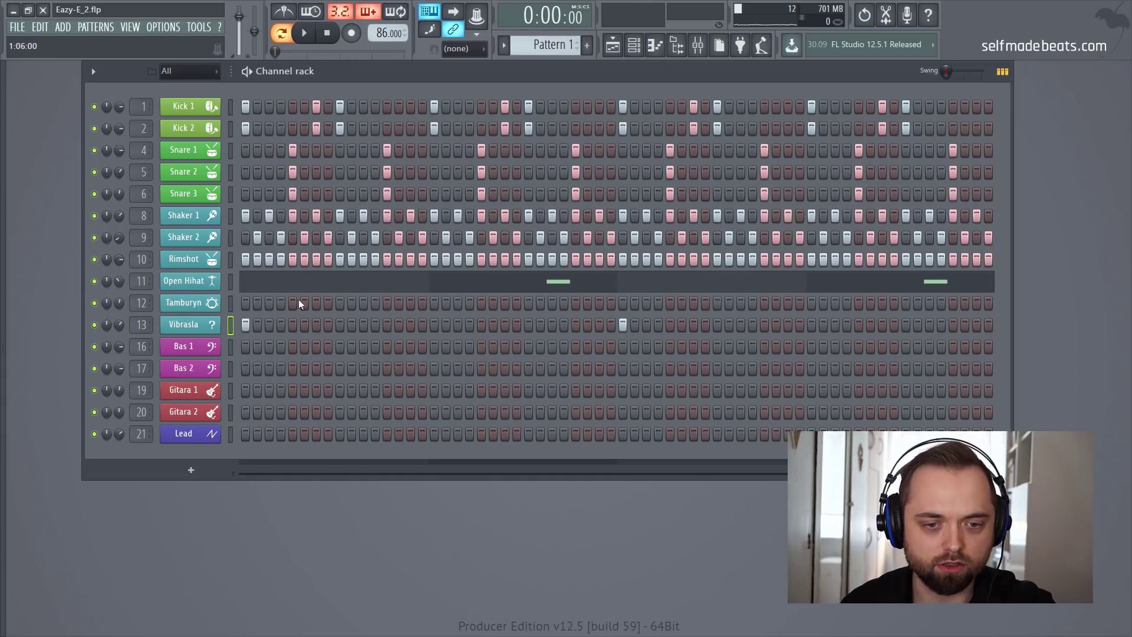
pyautogui.rightClick(211, 304)
pyautogui.click(398, 356)
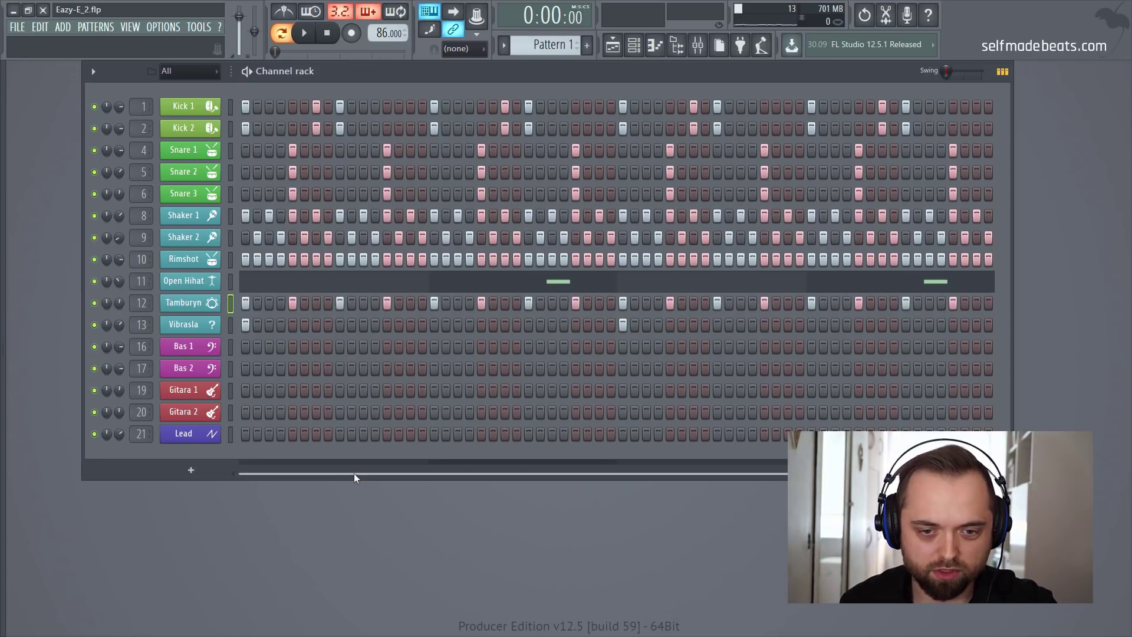
pyautogui.rightClick(197, 309)
pyautogui.moveTo(277, 346)
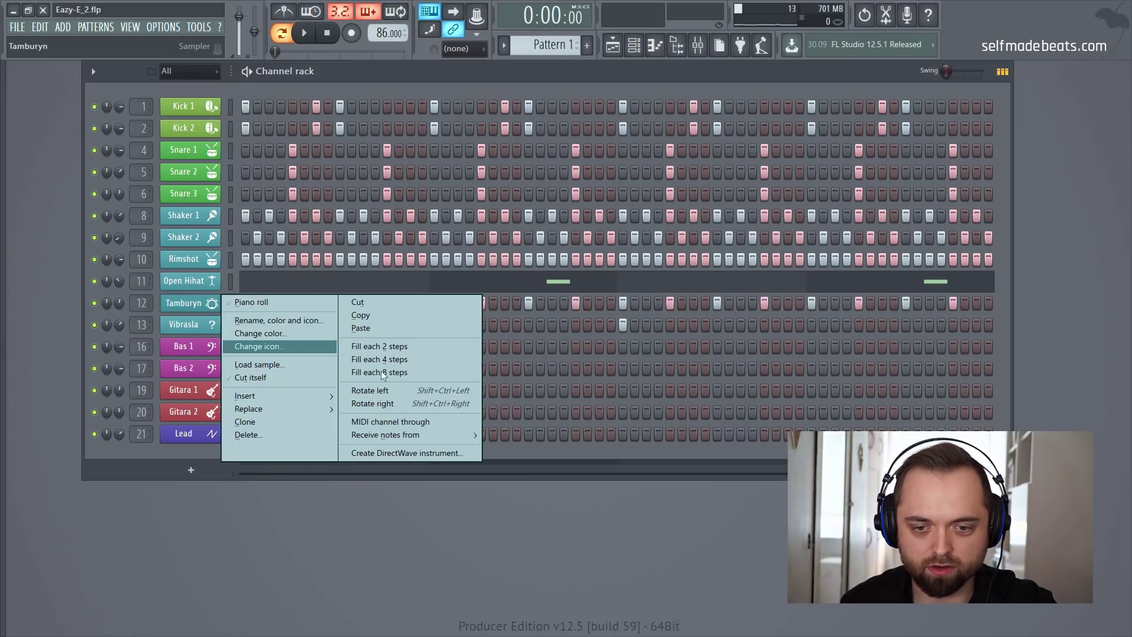
pyautogui.click(390, 377)
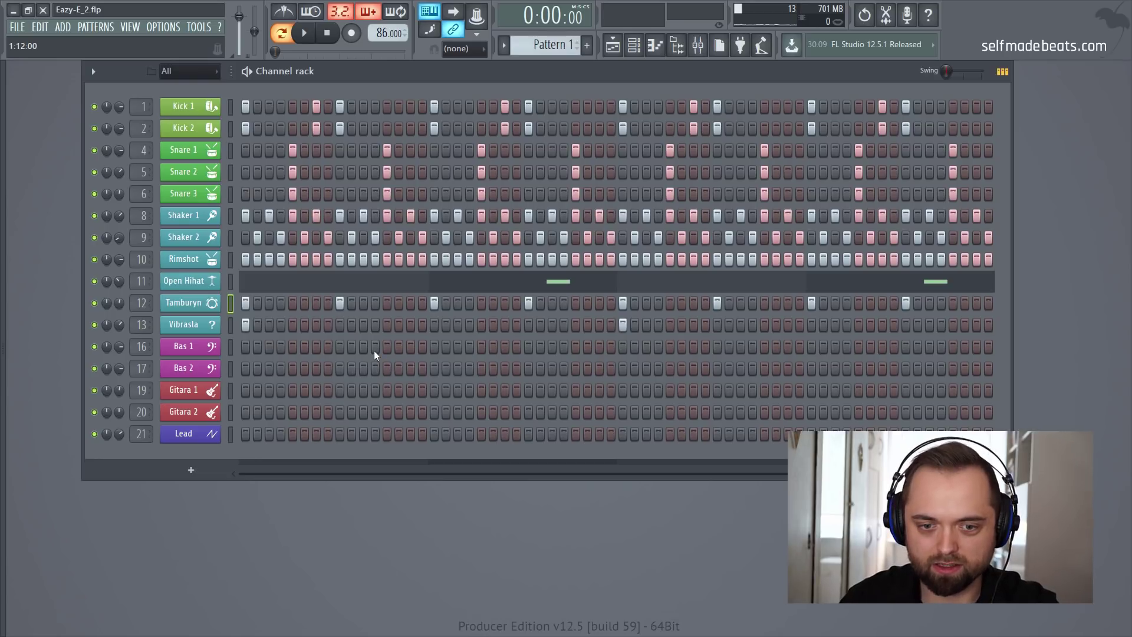
# Shift the Tamburyn hits four steps later so they fall on steps 5 and 13 of each bar, and play the pattern
pyautogui.hotkey('ctrl', 'shift', 'Right')
pyautogui.hotkey('ctrl', 'shift', 'Right')
pyautogui.hotkey('ctrl', 'shift', 'Right')
pyautogui.hotkey('ctrl', 'shift', 'Right')
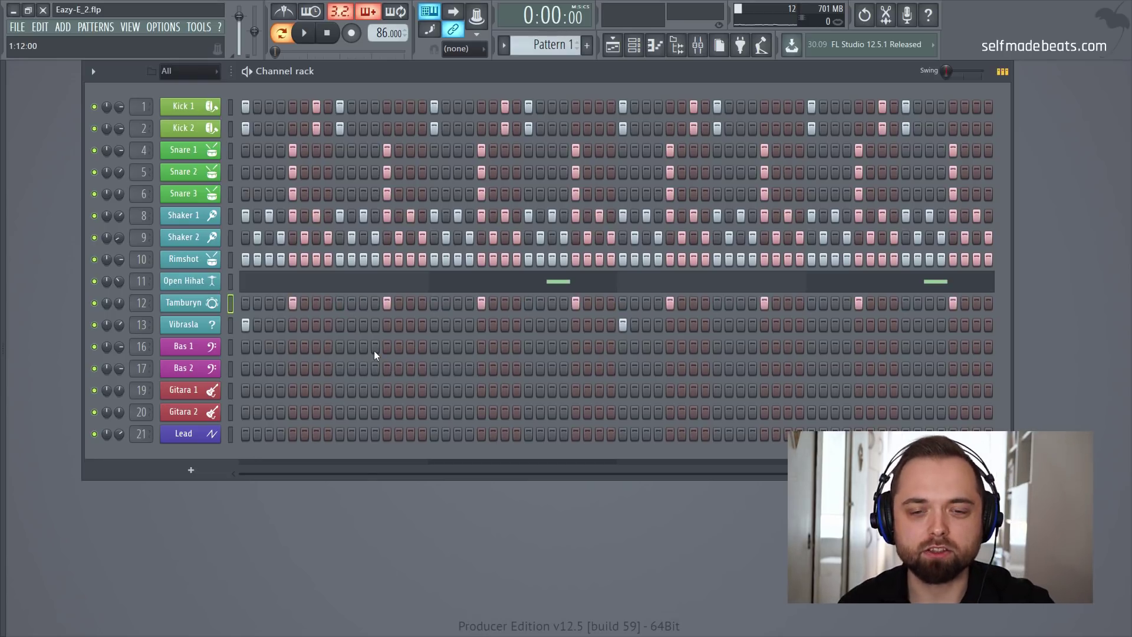
pyautogui.press('space')
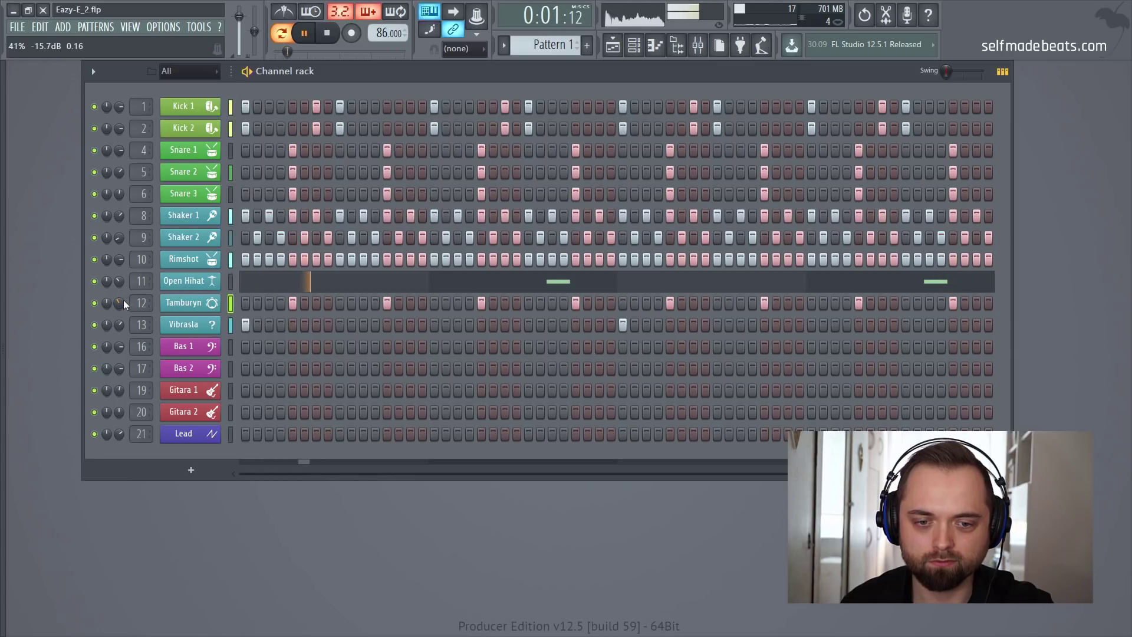
pyautogui.press('space')
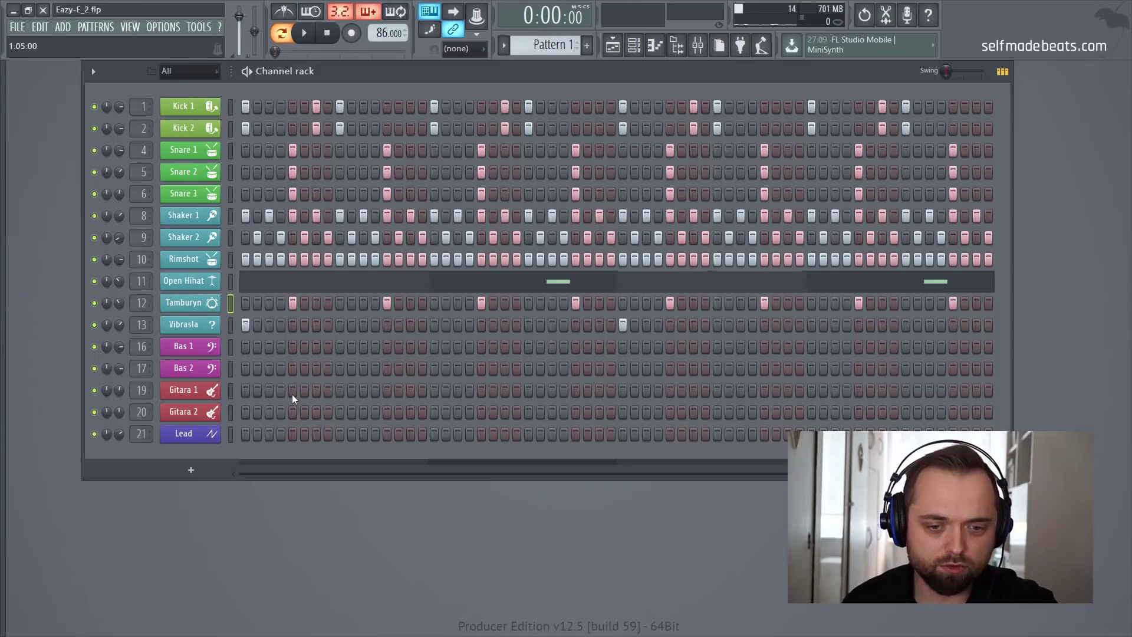
# Add Gitara 1 hits on steps 5 and 13 and Gitara 2 hits on steps 8 and 16 of all four bars, and play the pattern
pyautogui.click(292, 392)
pyautogui.click(328, 412)
pyautogui.click(387, 391)
pyautogui.click(422, 412)
pyautogui.click(481, 390)
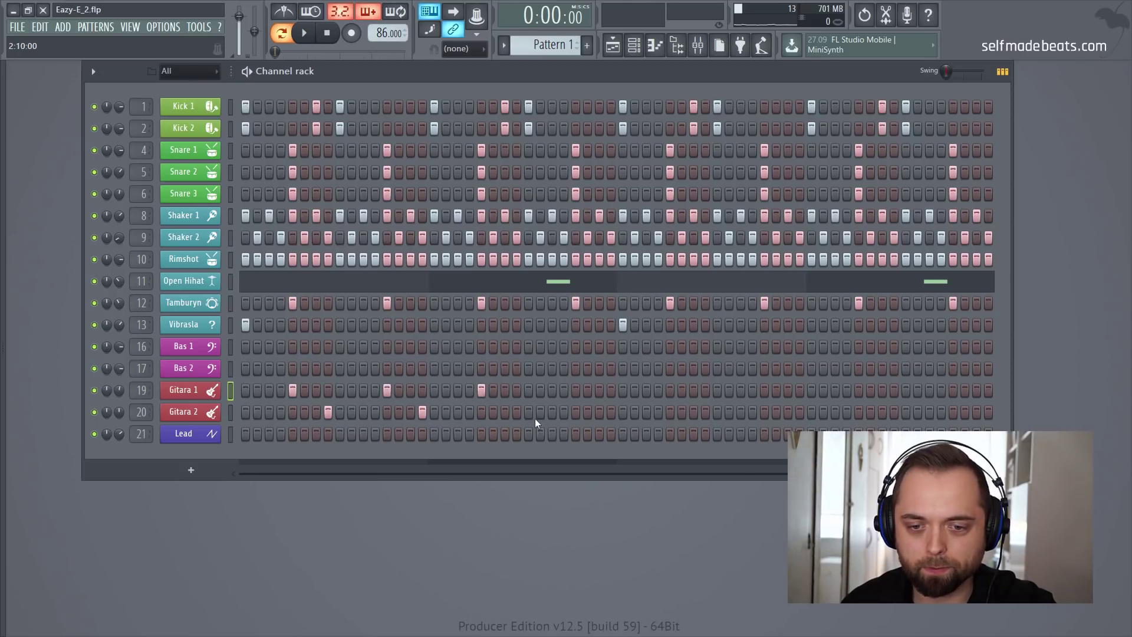
pyautogui.click(516, 412)
pyautogui.click(575, 390)
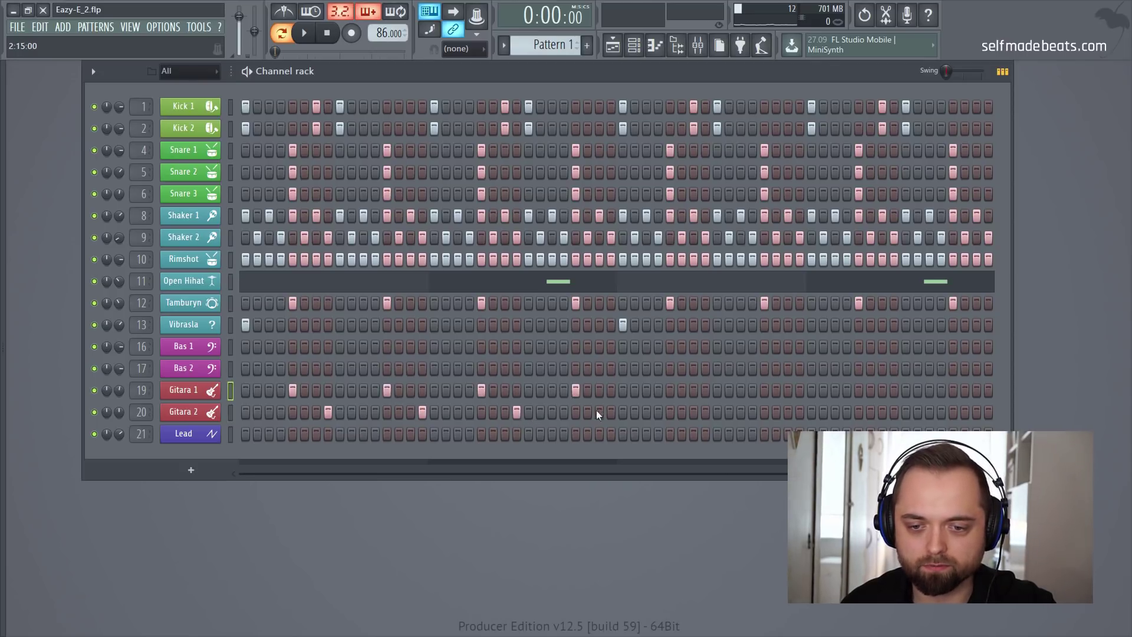
pyautogui.click(611, 412)
pyautogui.click(670, 391)
pyautogui.click(705, 412)
pyautogui.press('space')
pyautogui.click(764, 390)
pyautogui.click(800, 411)
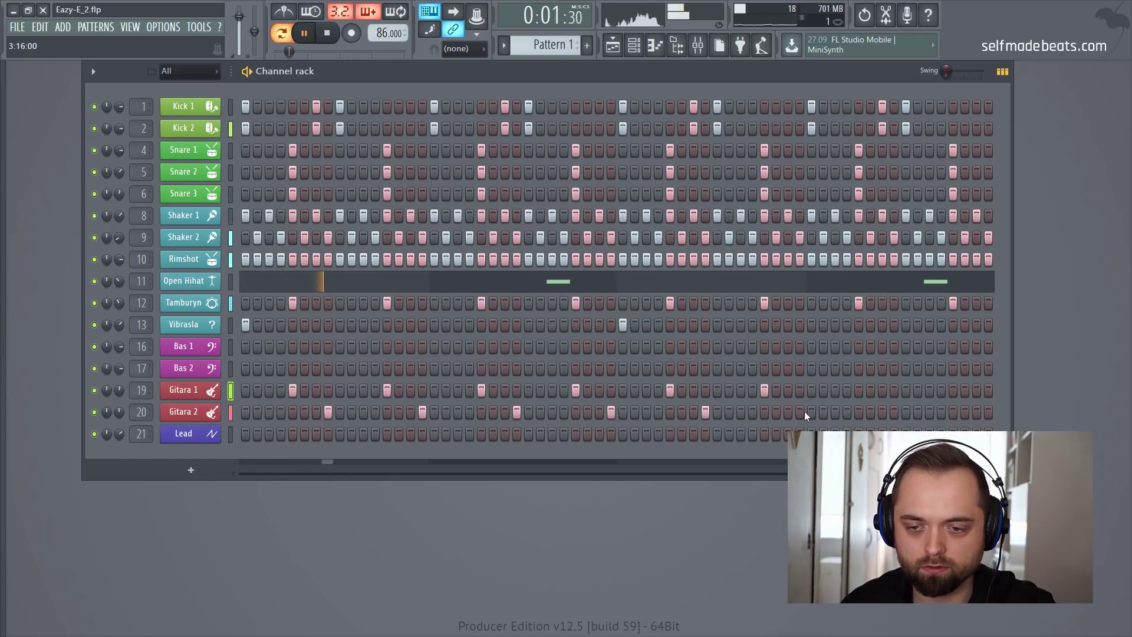
pyautogui.click(858, 390)
pyautogui.click(893, 412)
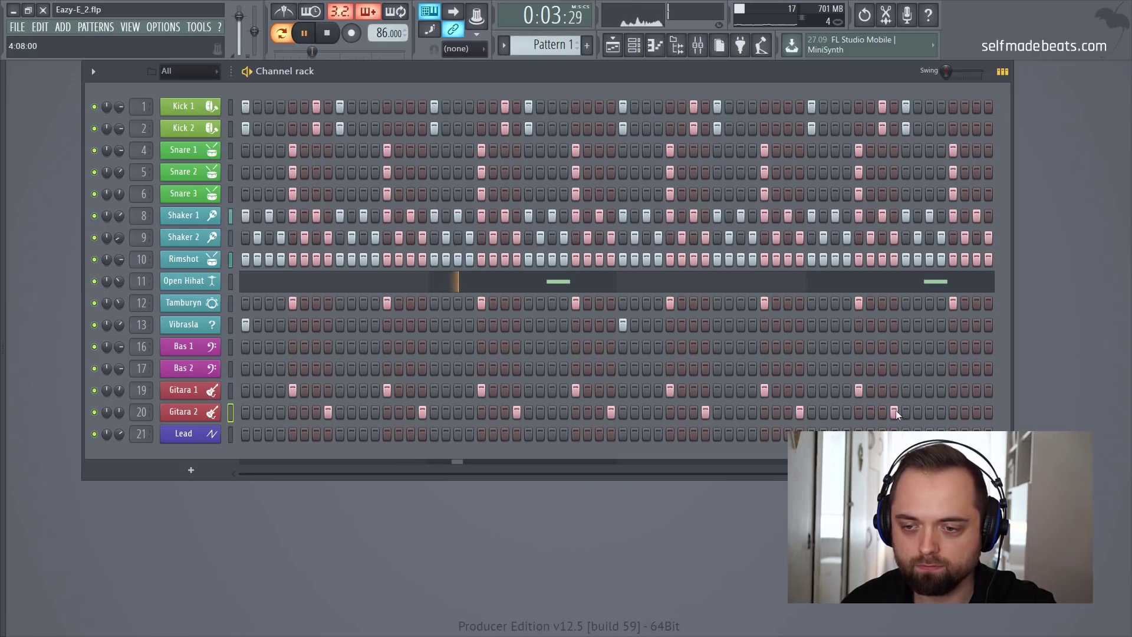
pyautogui.click(953, 390)
pyautogui.click(988, 412)
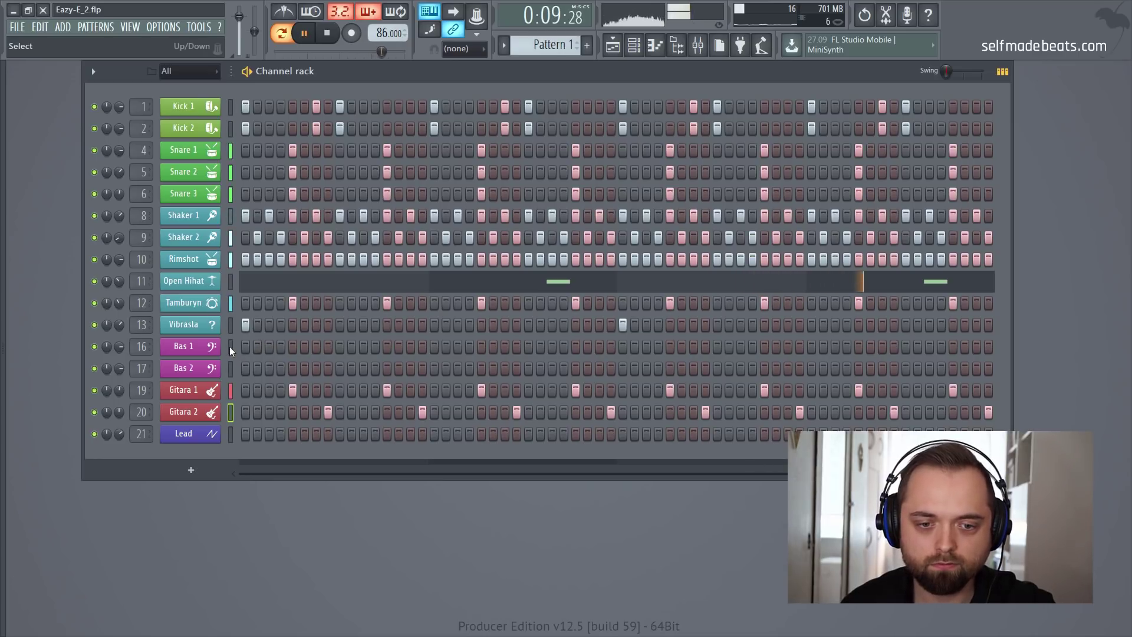
pyautogui.press('space')
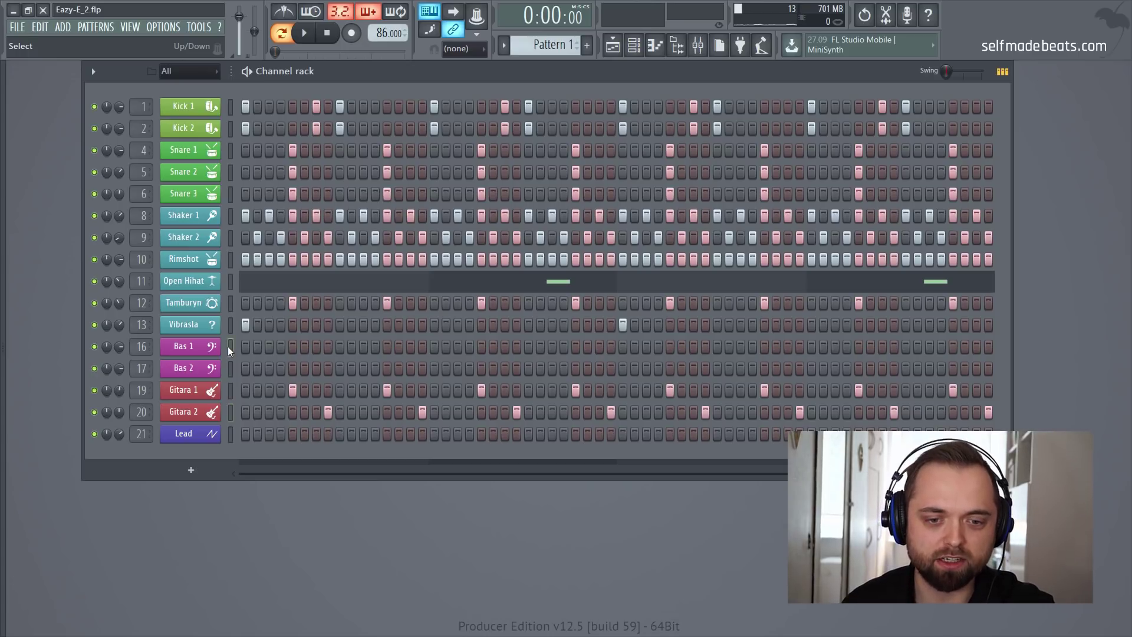
# Record notes and automation on Bas 1 with wait-for-input enabled, playing a two-bar bass line of B2, A2, E2 and F#2 notes
pyautogui.click(230, 351)
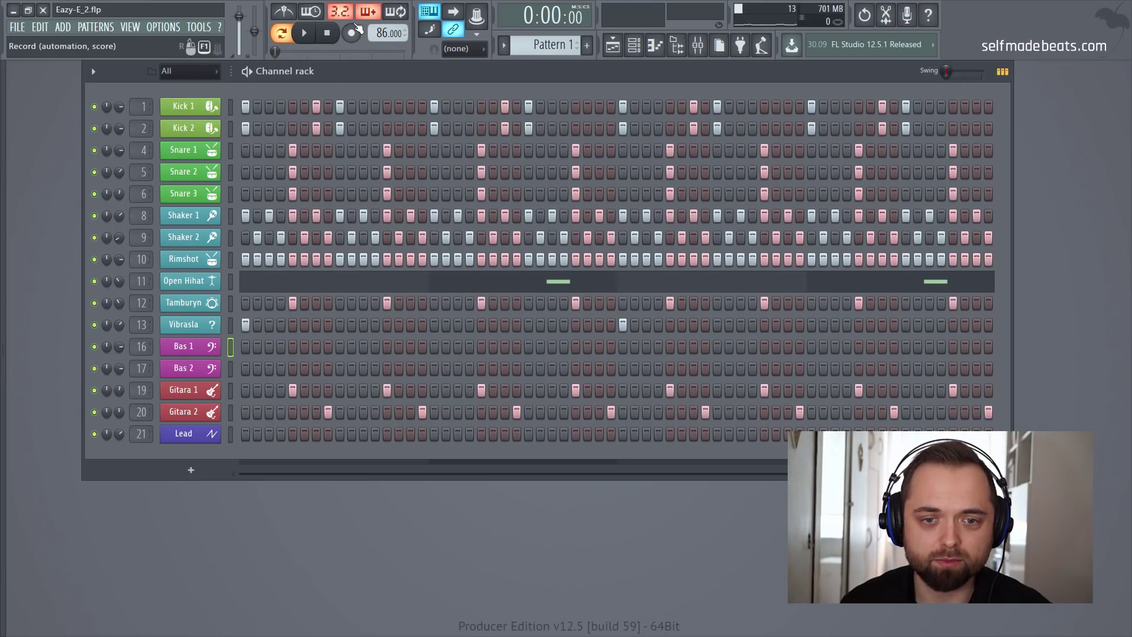
pyautogui.click(352, 33)
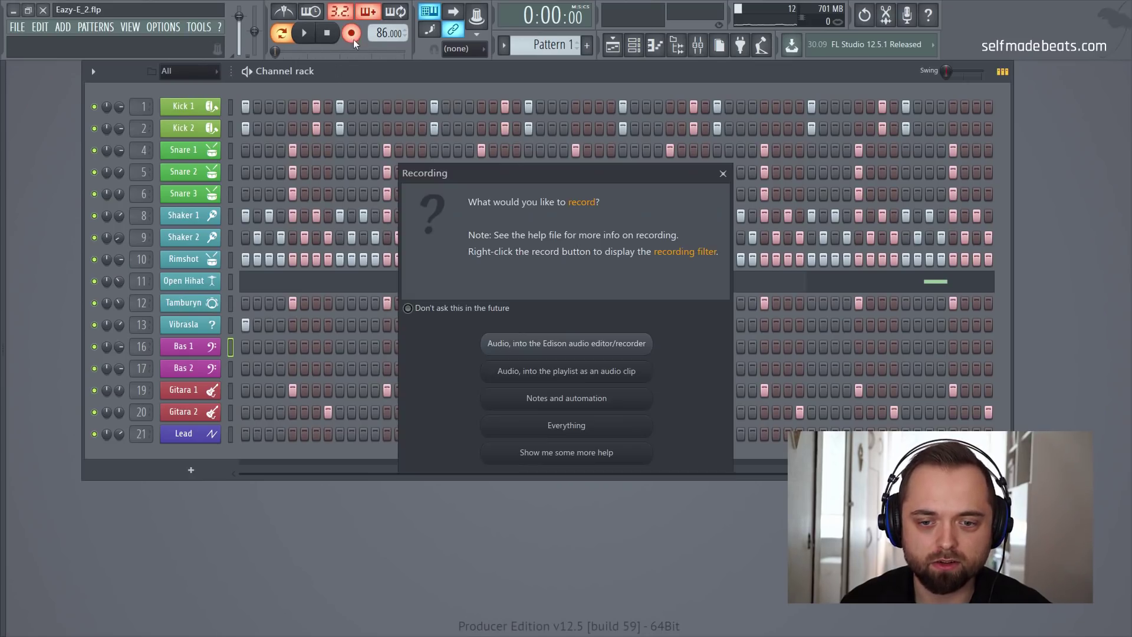
pyautogui.click(534, 400)
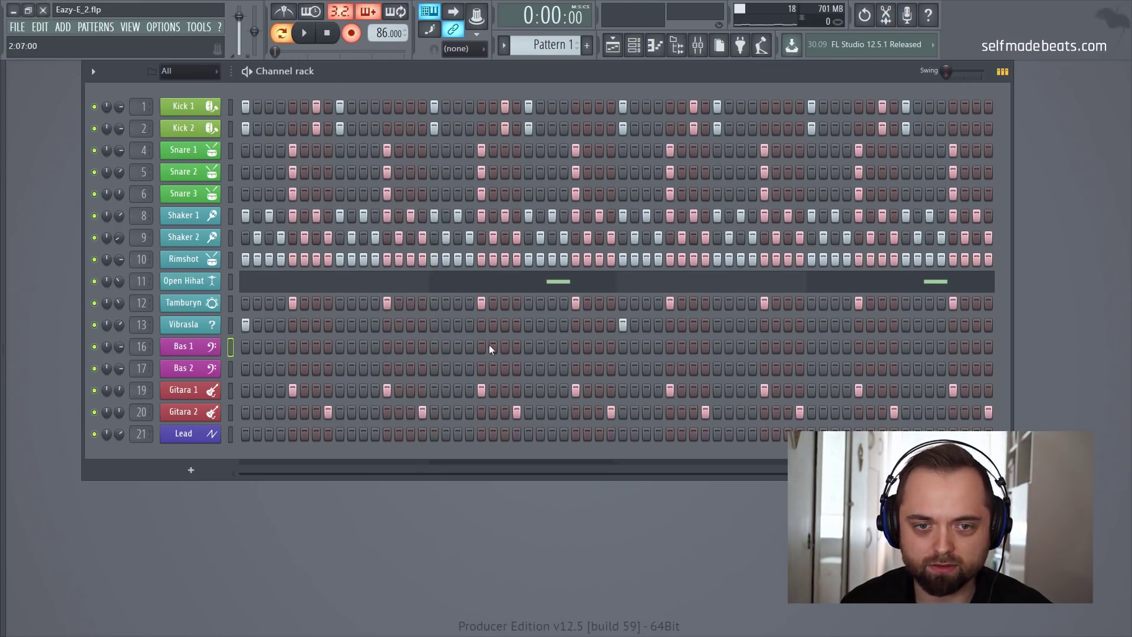
pyautogui.click(314, 12)
pyautogui.click(308, 35)
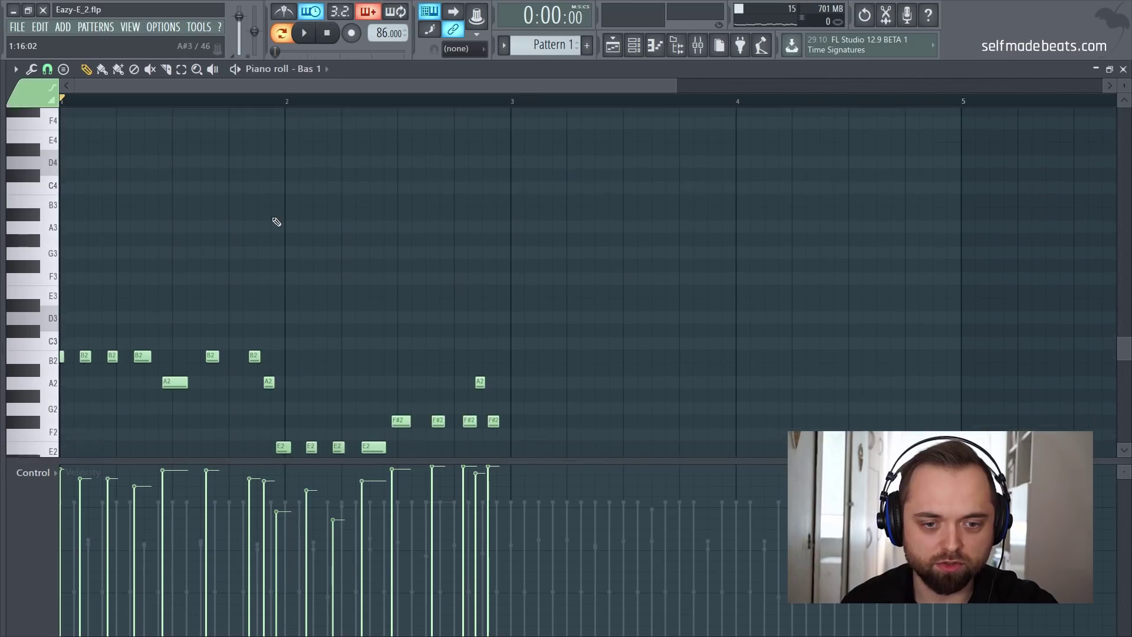
# Select every Bas 1 note after the first and move them together so the second note starts on step 3 of bar one
pyautogui.scroll(-4, 276, 222)
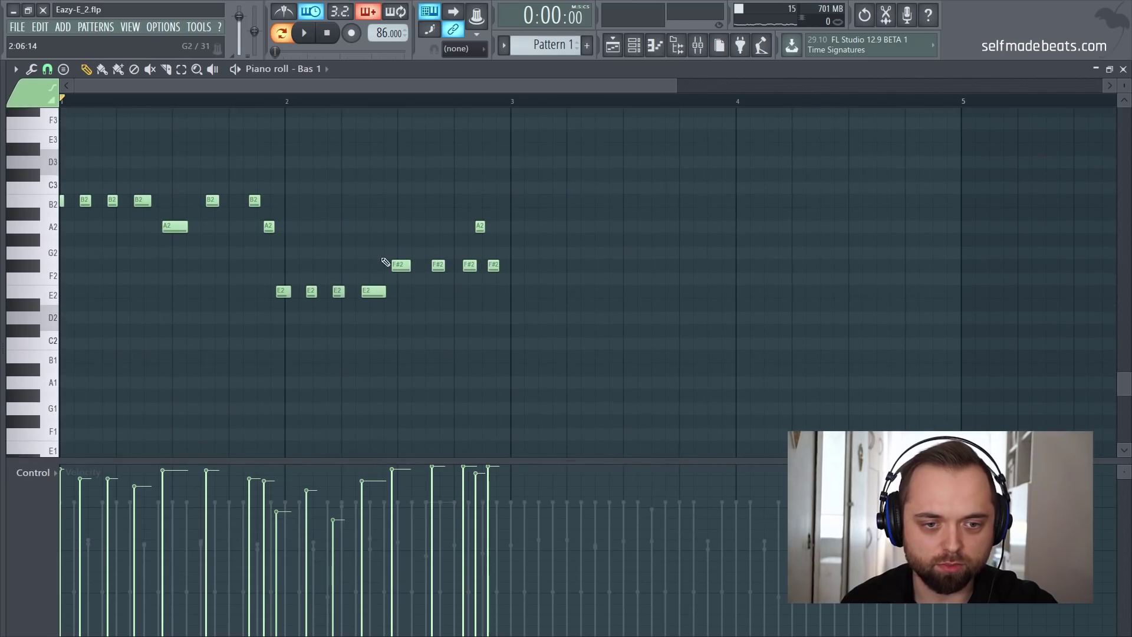
pyautogui.scroll(4, 129, 99)
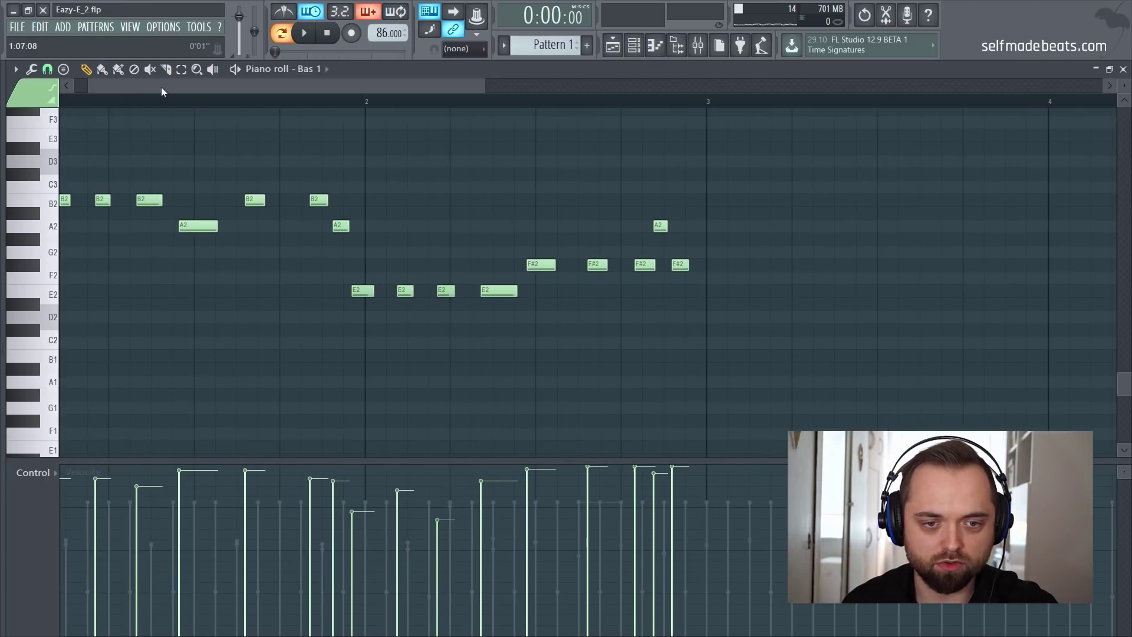
pyautogui.moveTo(794, 172); pyautogui.dragTo(86, 324)
pyautogui.scroll(5, 83, 100)
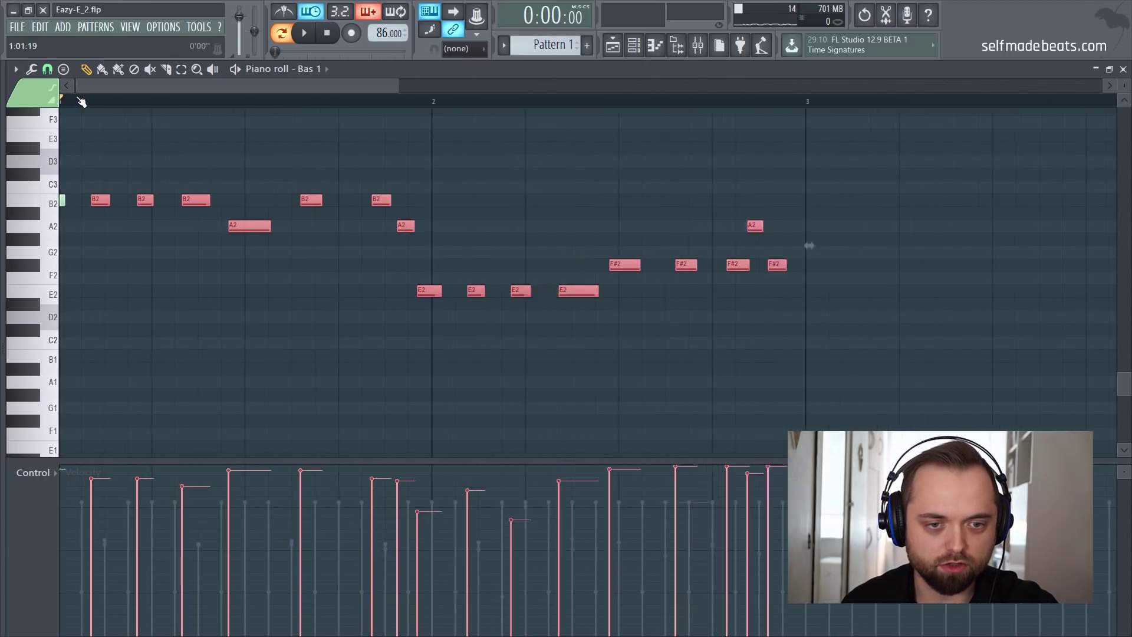
pyautogui.moveTo(123, 88); pyautogui.dragTo(89, 92)
pyautogui.moveTo(203, 200); pyautogui.dragTo(247, 197)
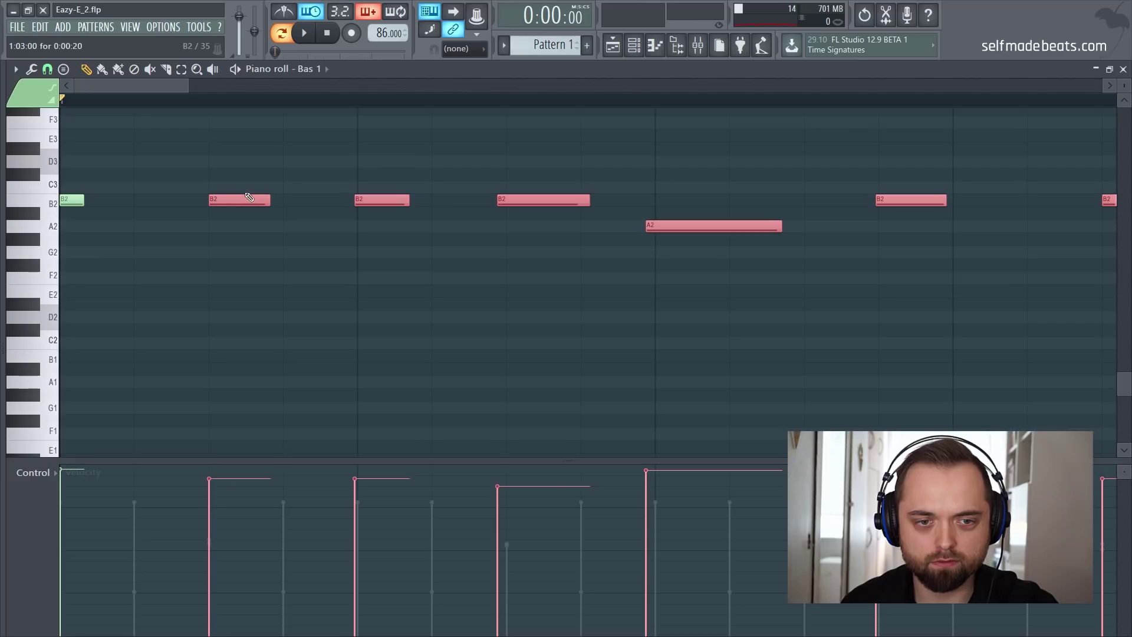
# Save the project, turn off wait-for-input, play the bass line, and deselect its notes
pyautogui.hotkey('ctrl', 's')
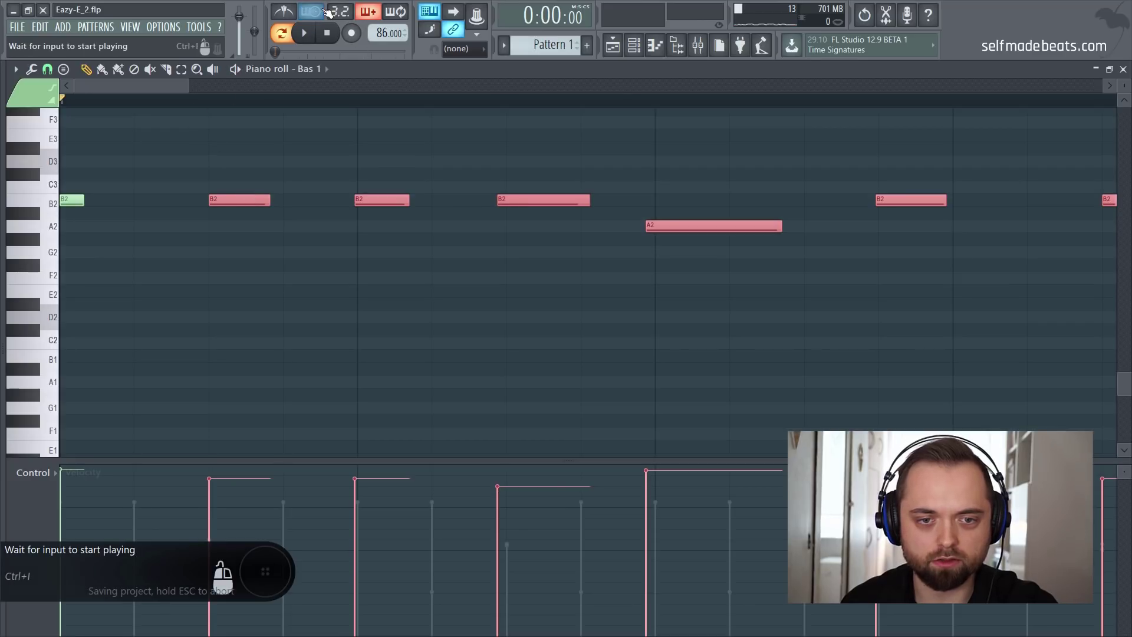
pyautogui.press('space')
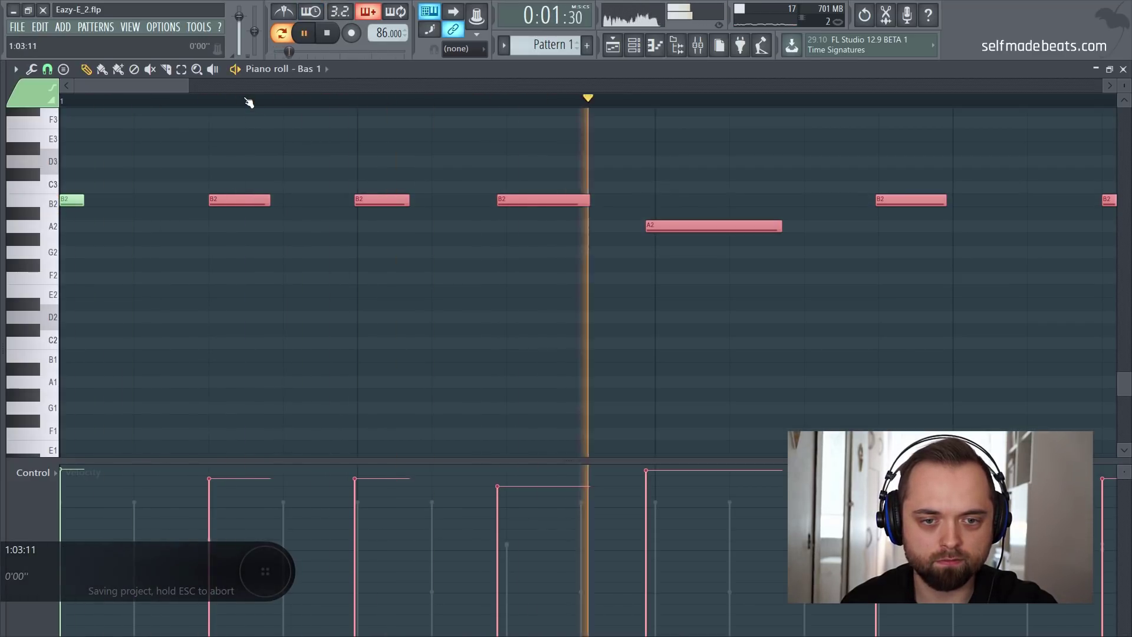
pyautogui.scroll(-2, 249, 103)
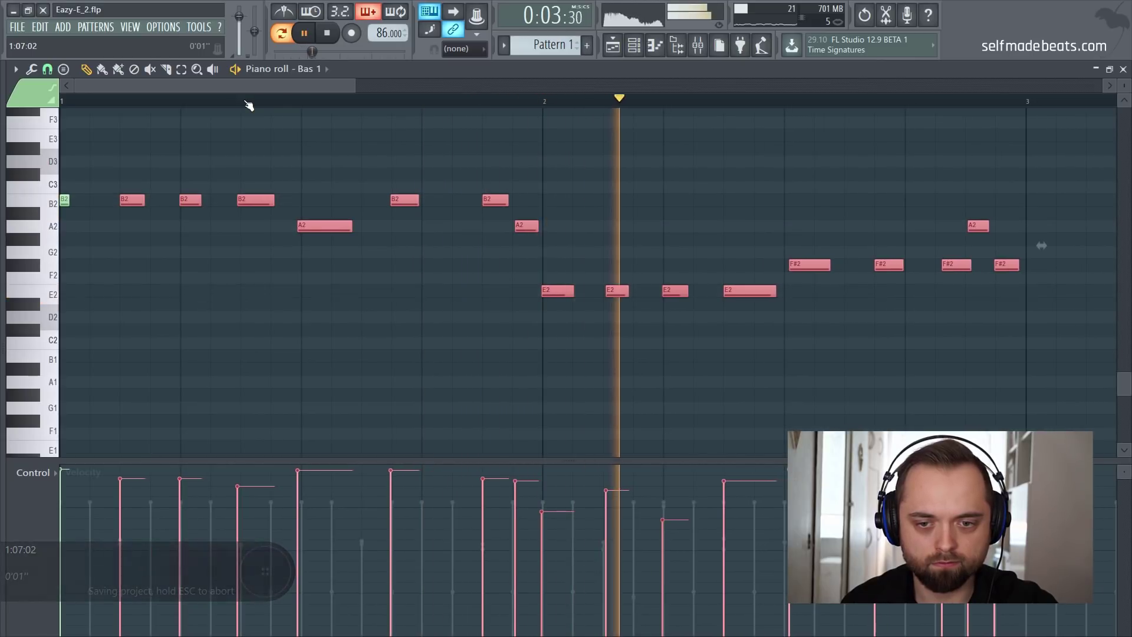
pyautogui.press('space')
pyautogui.hotkey('ctrl', 'd')
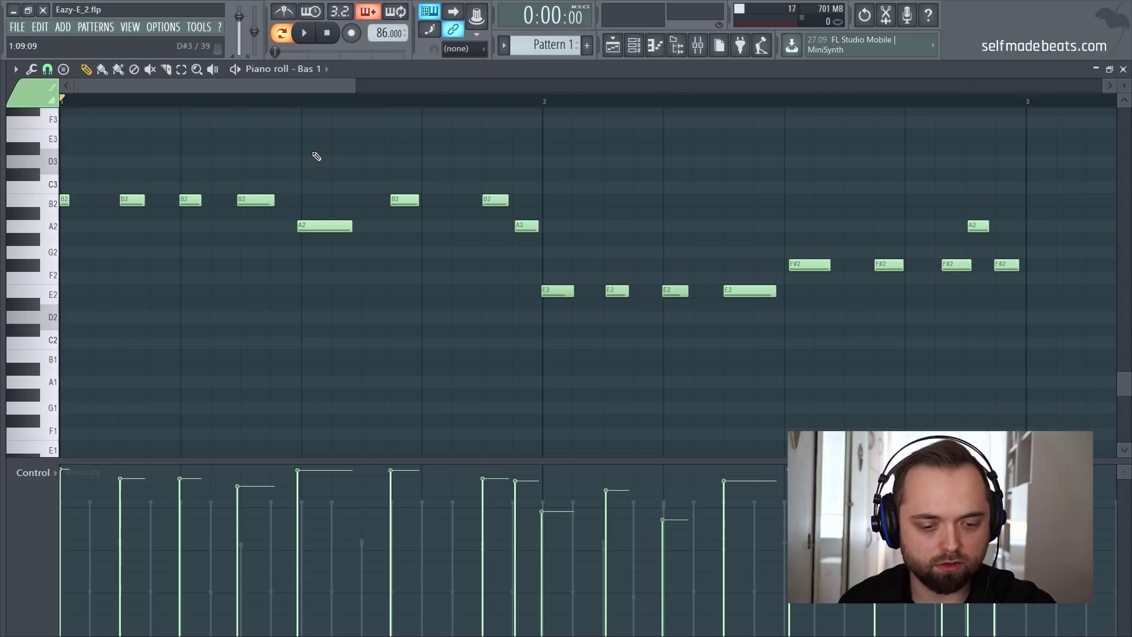
# Quantize all Bas 1 notes, extend each one to the start of the next, and play the result
pyautogui.hotkey('ctrl', 'a')
pyautogui.hotkey('ctrl', 'q')
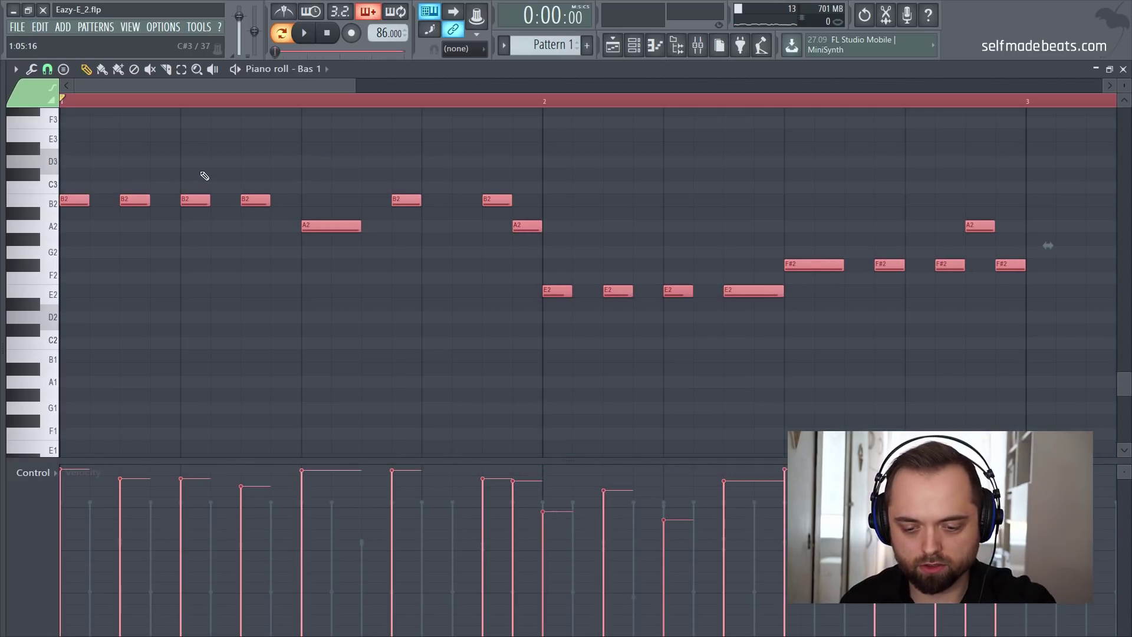
pyautogui.hotkey('ctrl', 'l')
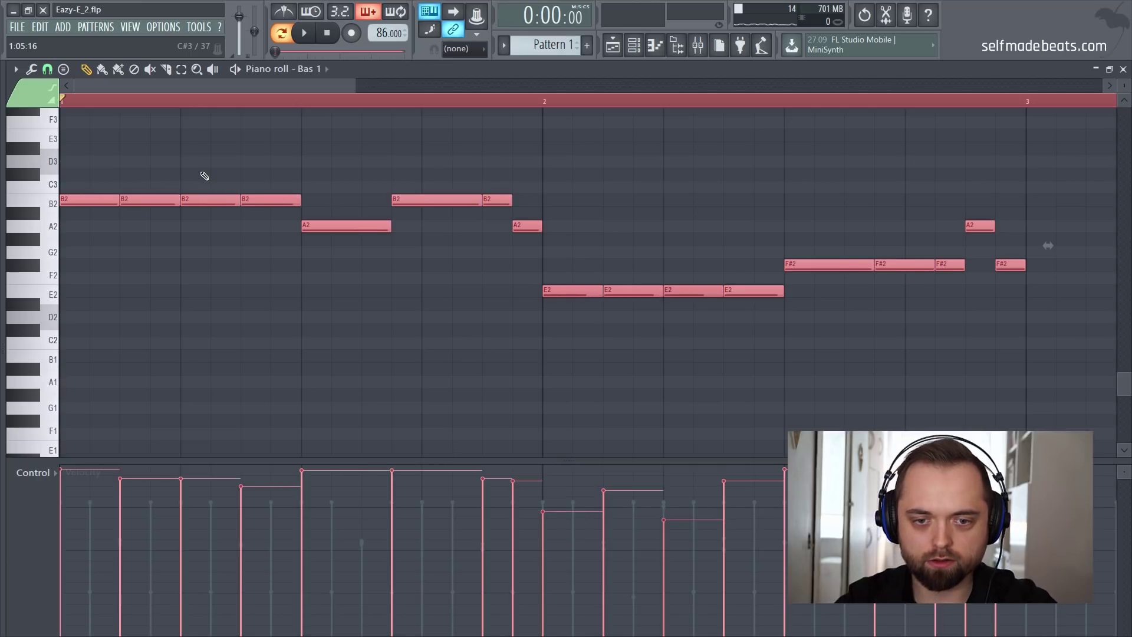
pyautogui.press('space')
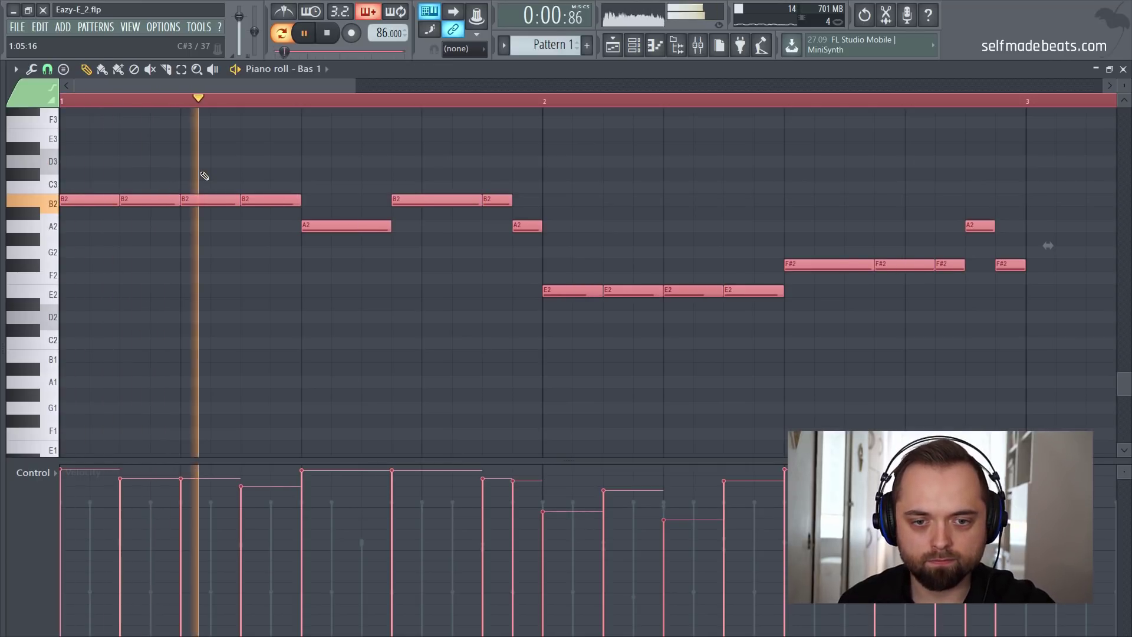
pyautogui.scroll(-3, 226, 100)
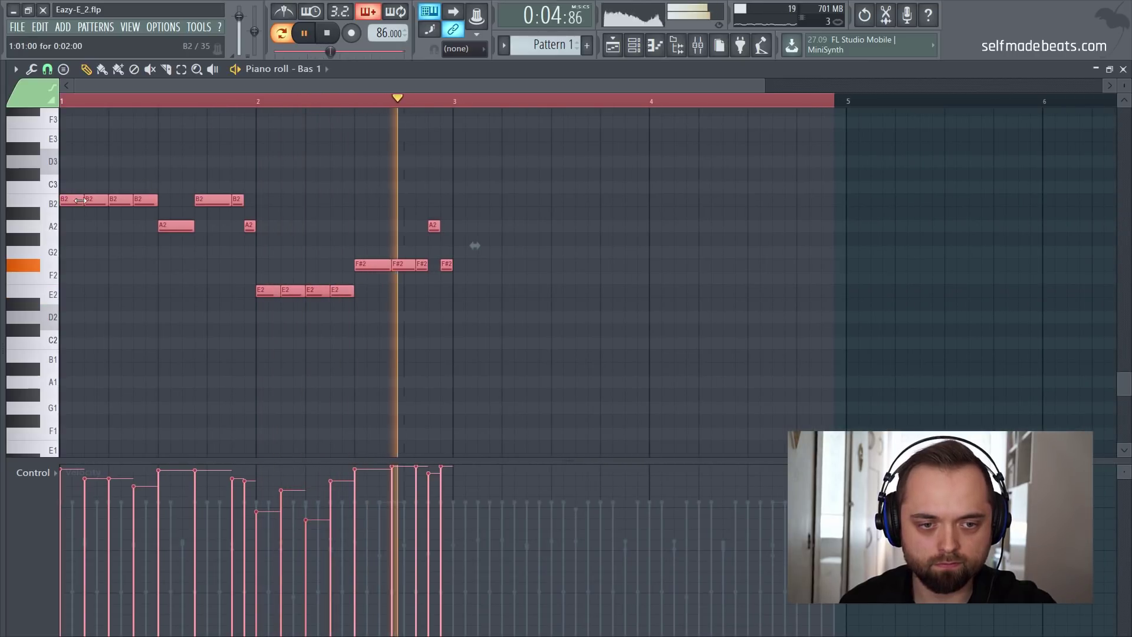
pyautogui.press('space')
# Duplicate the two-bar Bas 1 line into bars three and four, deselect the notes, and close the piano roll
pyautogui.moveTo(72, 201); pyautogui.dragTo(467, 191)
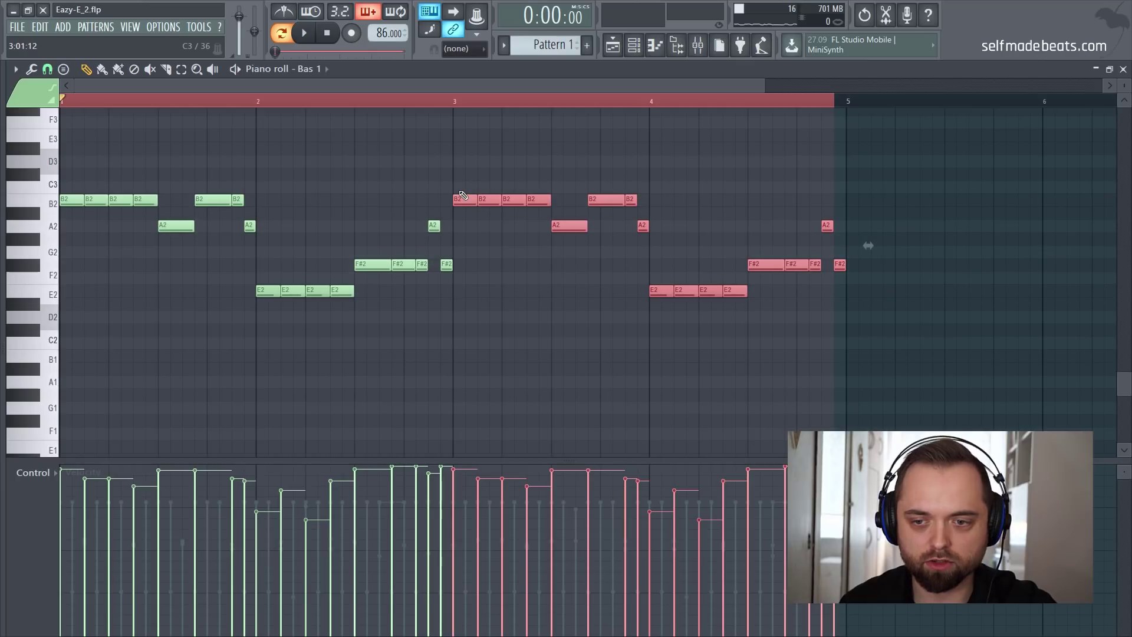
pyautogui.click(810, 103)
pyautogui.press('space')
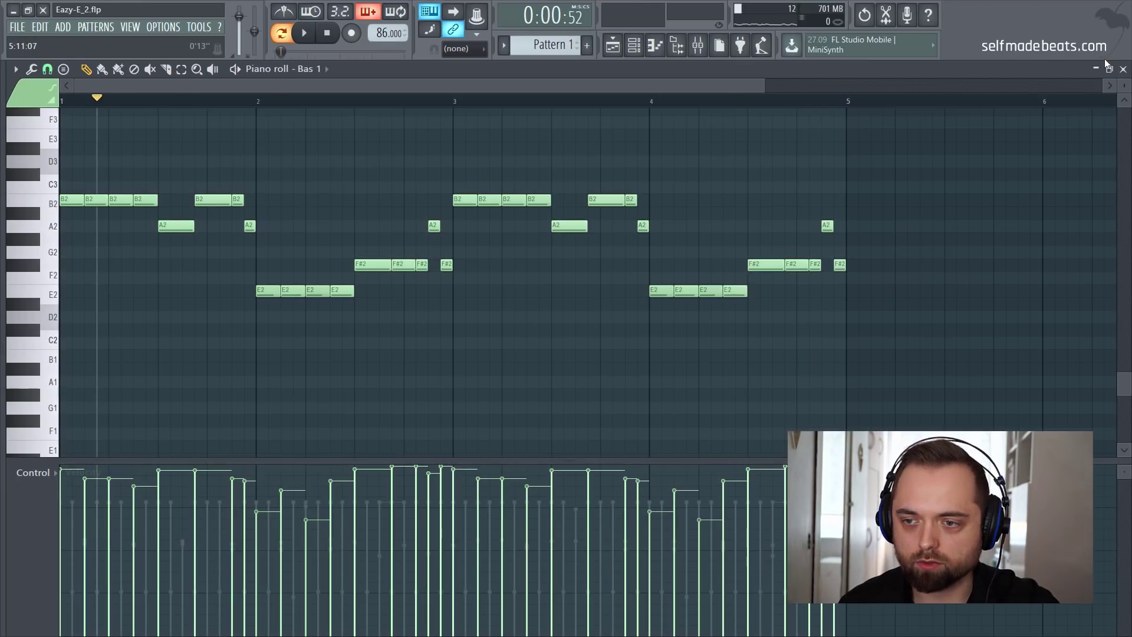
pyautogui.click(1122, 70)
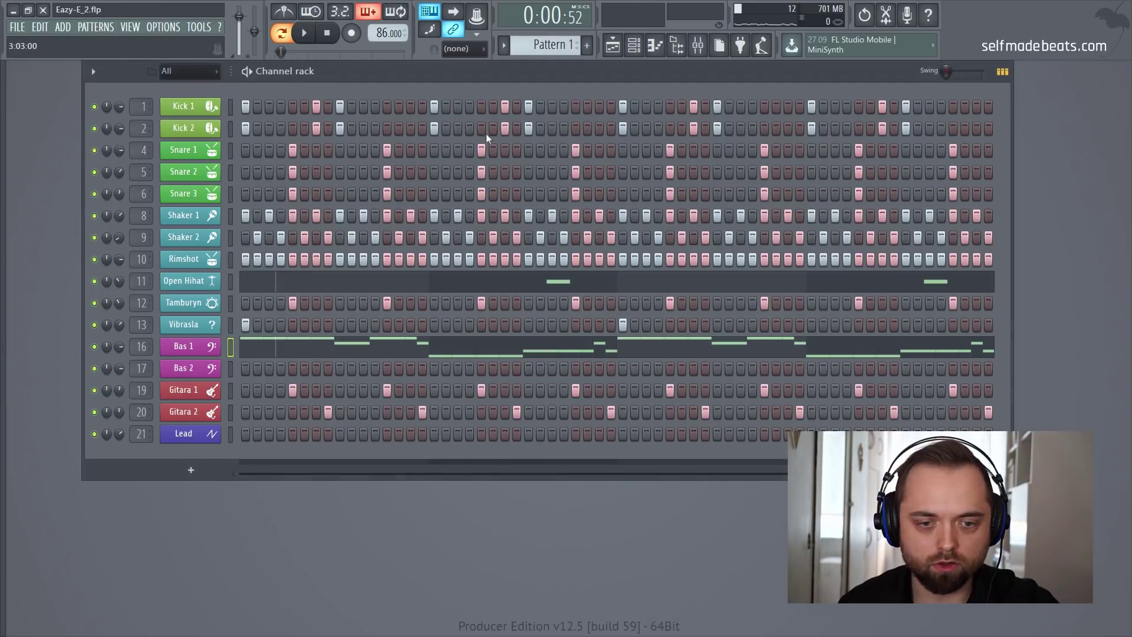
# Paste the four-bar Bas 1 line into the Bas 2 channel and play both basses with the pattern
pyautogui.click(231, 374)
pyautogui.hotkey('ctrl', 'v')
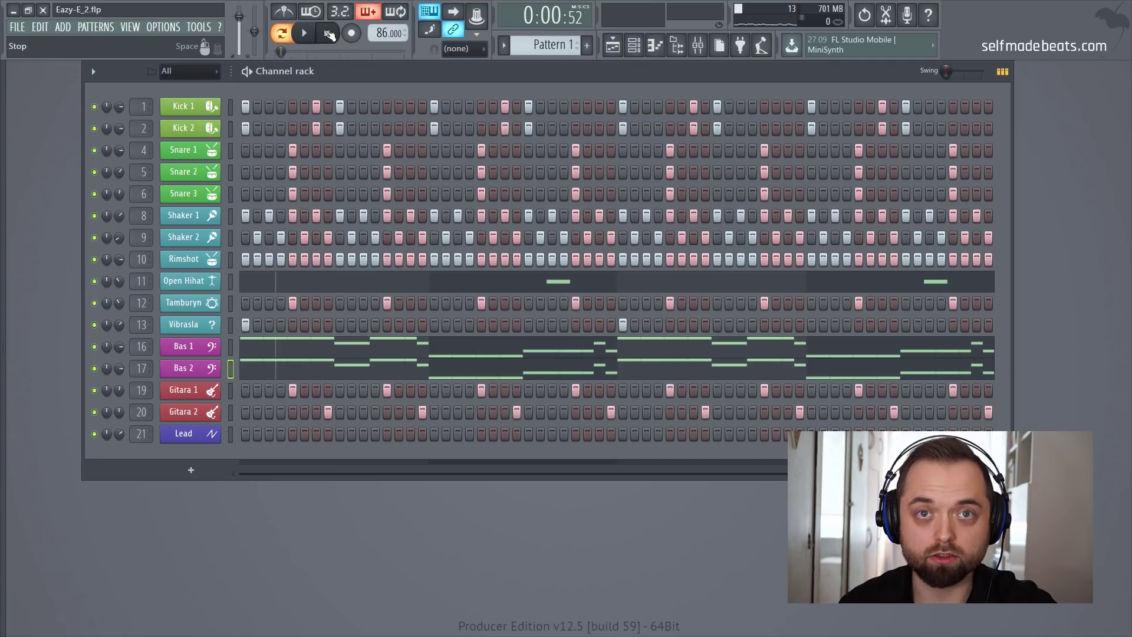
pyautogui.press('space')
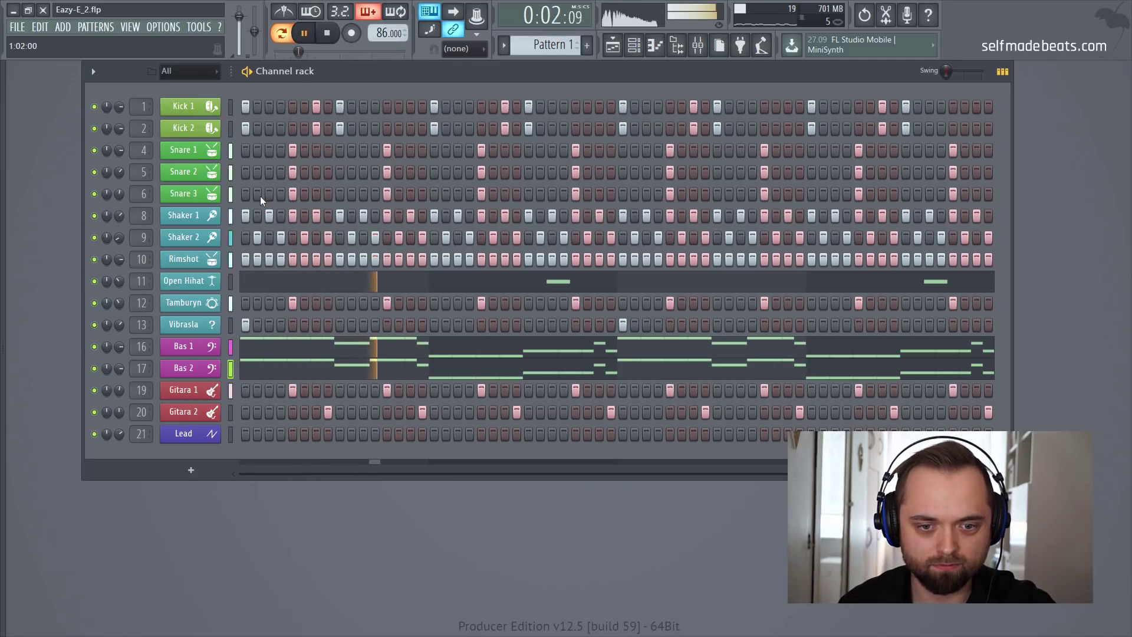
pyautogui.scroll(-2, 118, 372)
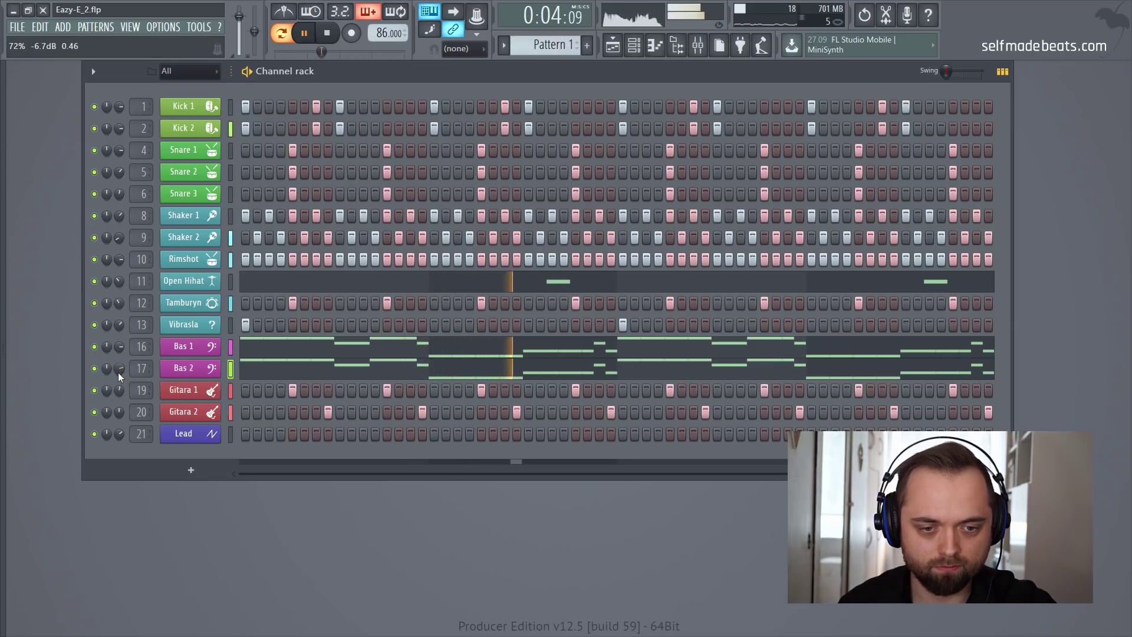
pyautogui.scroll(-2, 118, 351)
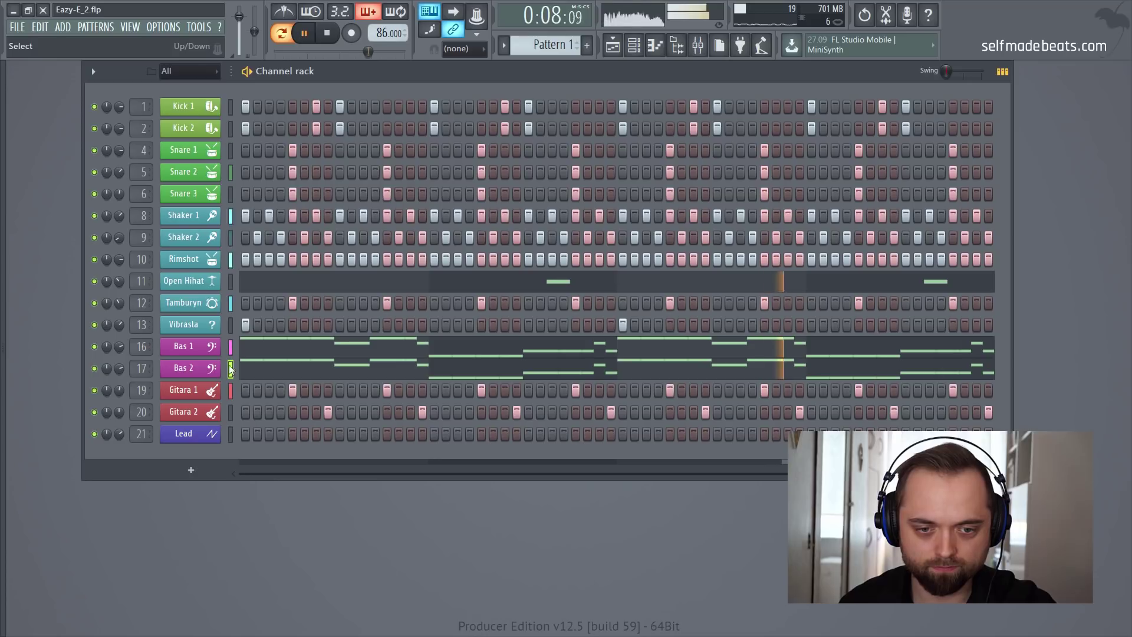
# Mute Bas 1, transpose all Bas 2 notes down one octave in the piano roll, and play them
pyautogui.click(93, 347)
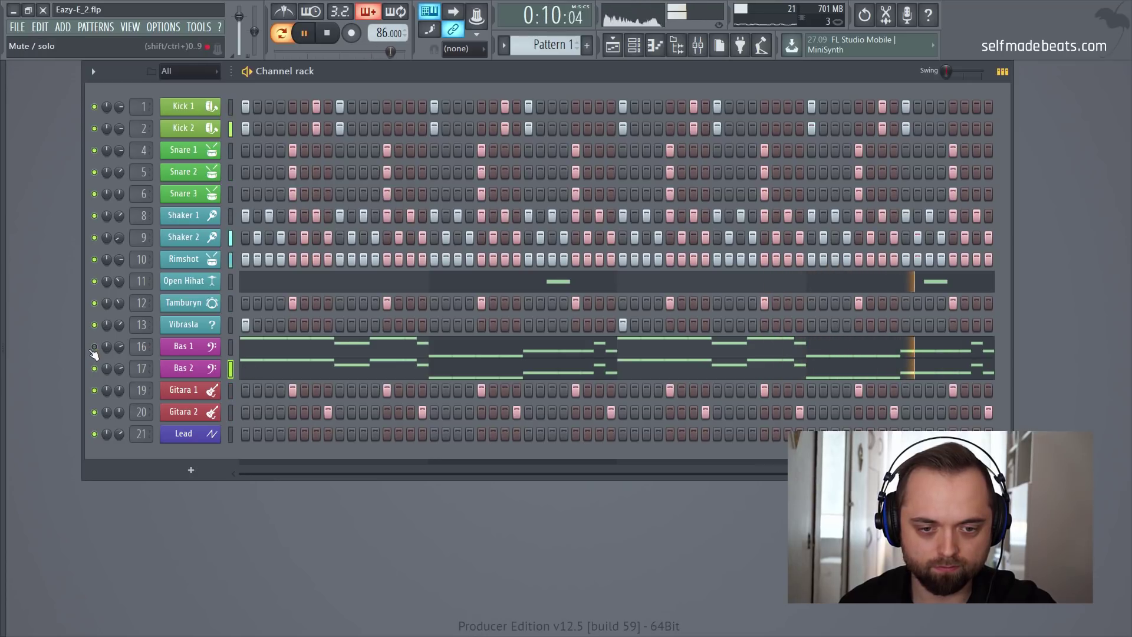
pyautogui.click(273, 369)
pyautogui.press('space')
pyautogui.hotkey('ctrl', 'Down')
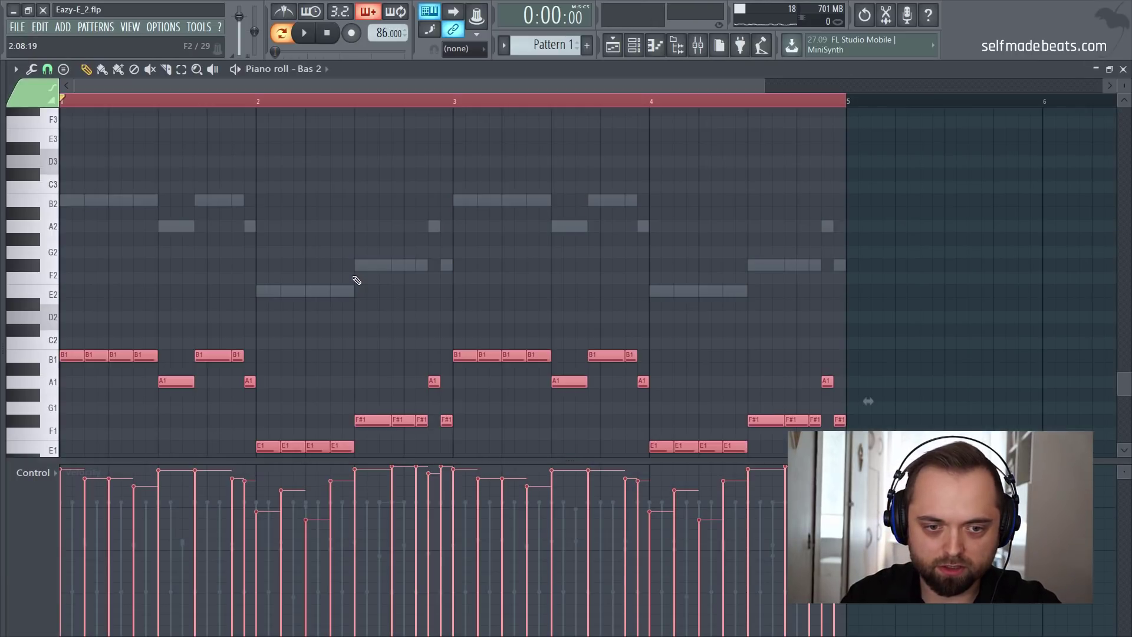
pyautogui.press('space')
pyautogui.press('space')
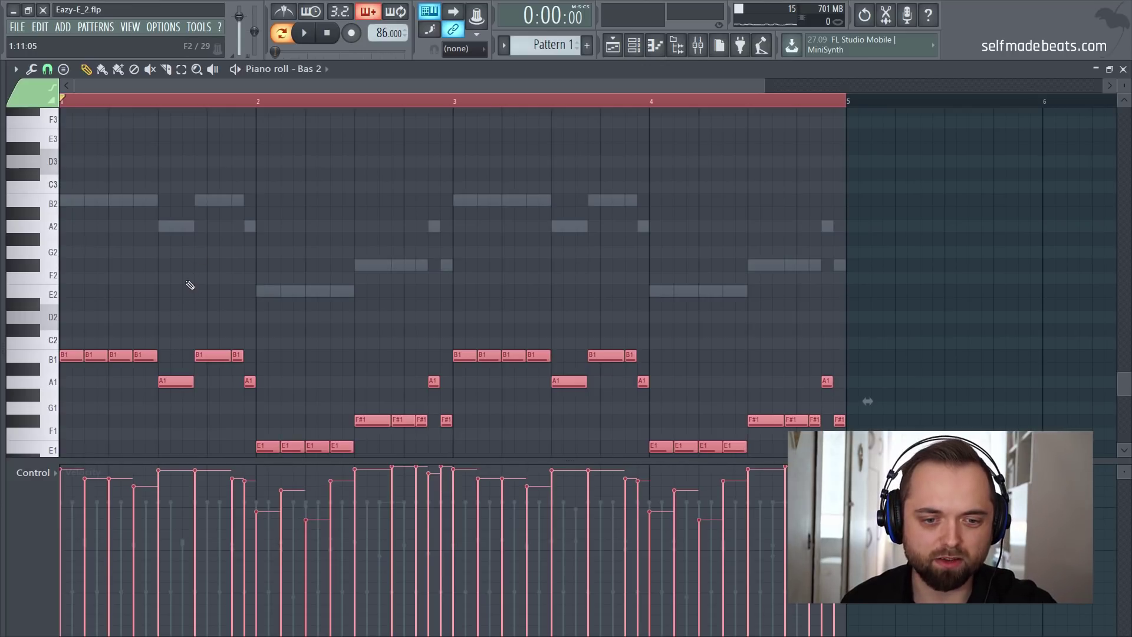
# Play the lowered Bas 2 line, transpose its notes back up one octave, close the piano roll, and unmute Bas 1
pyautogui.press('space')
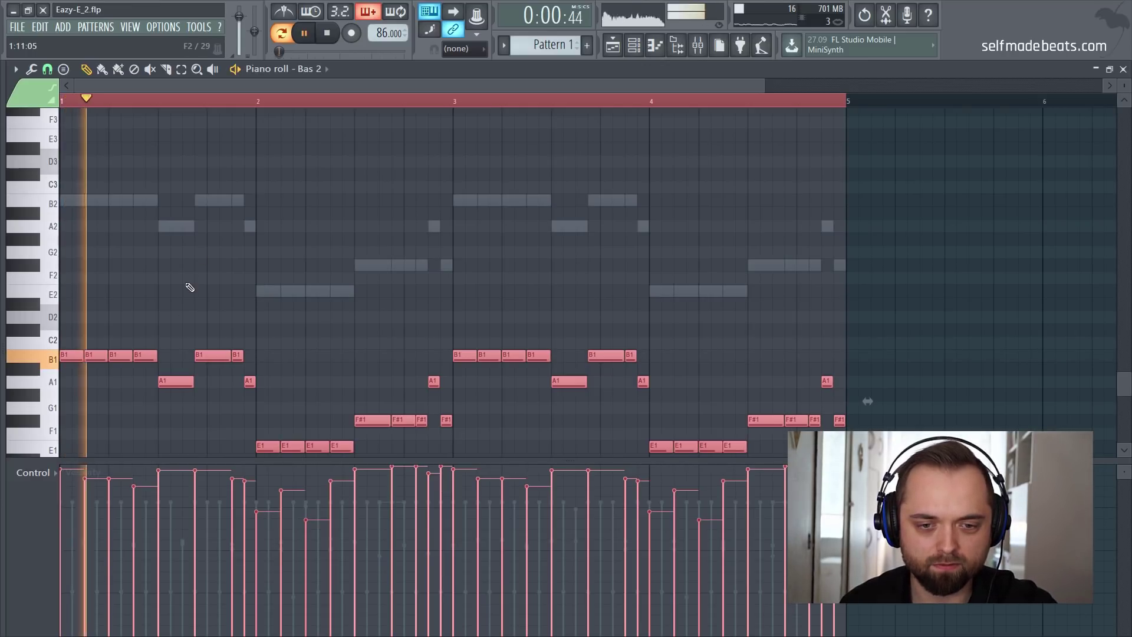
pyautogui.press('space')
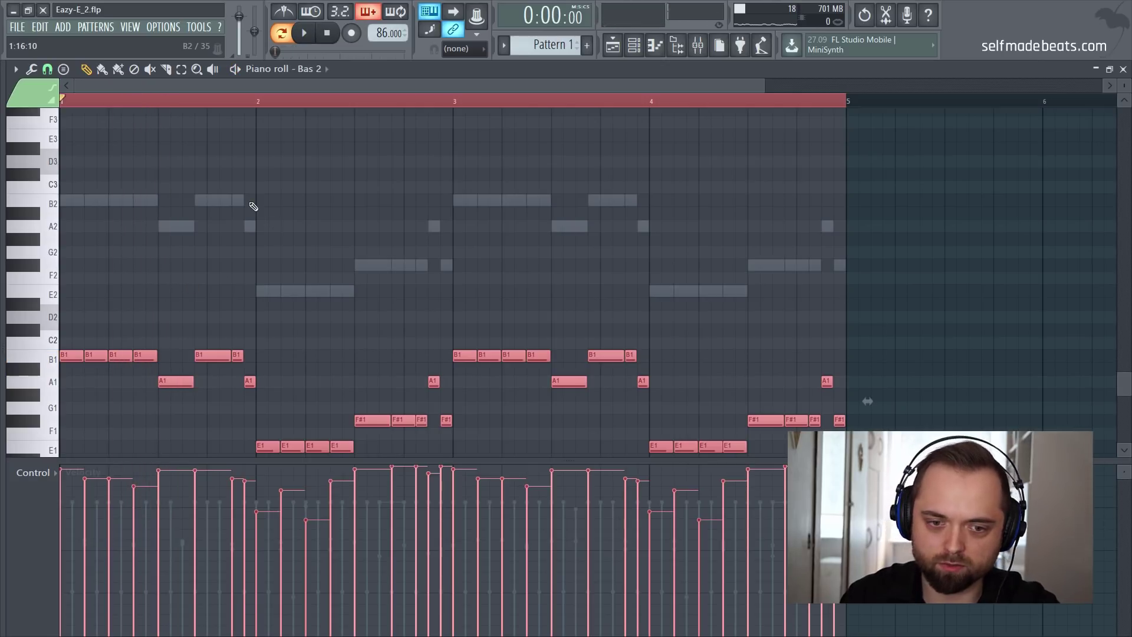
pyautogui.hotkey('ctrl', 'Up')
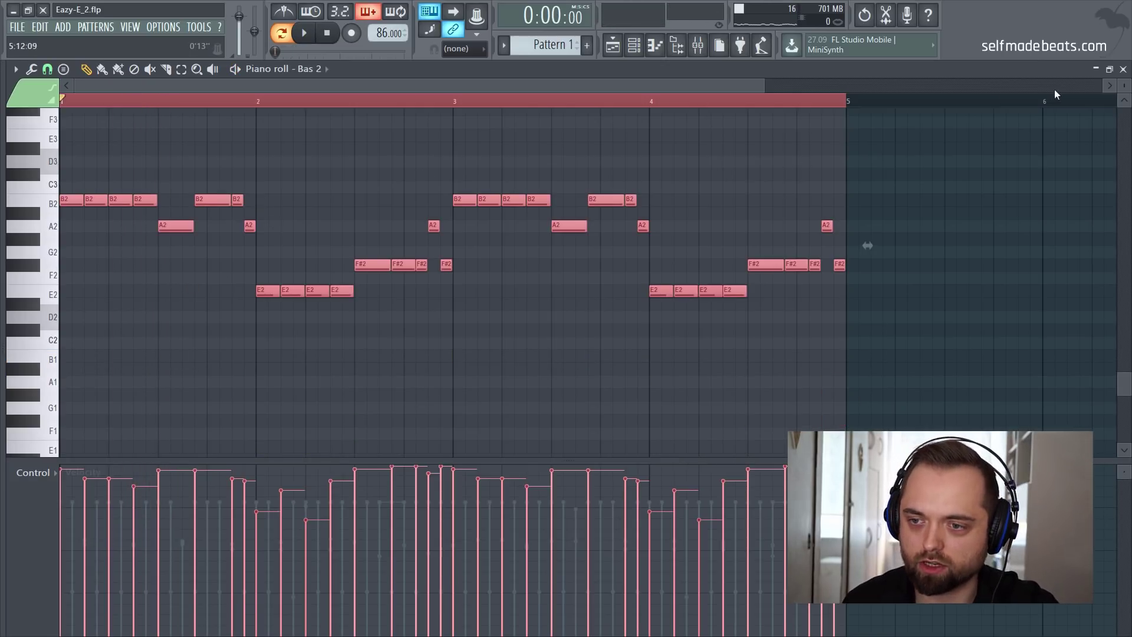
pyautogui.click(1123, 70)
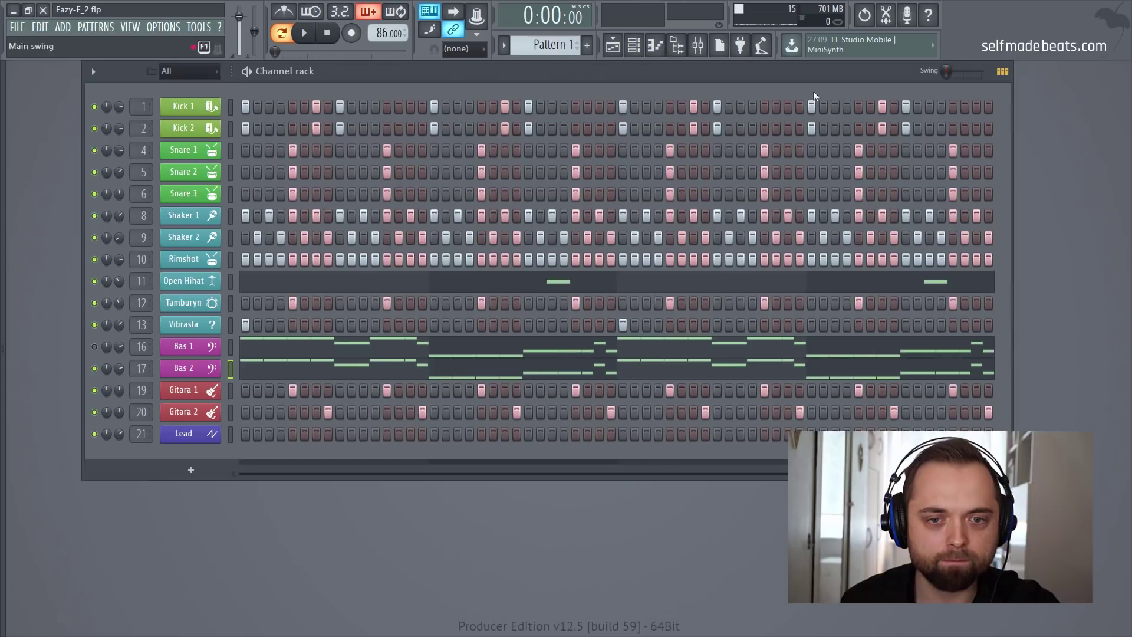
pyautogui.click(327, 32)
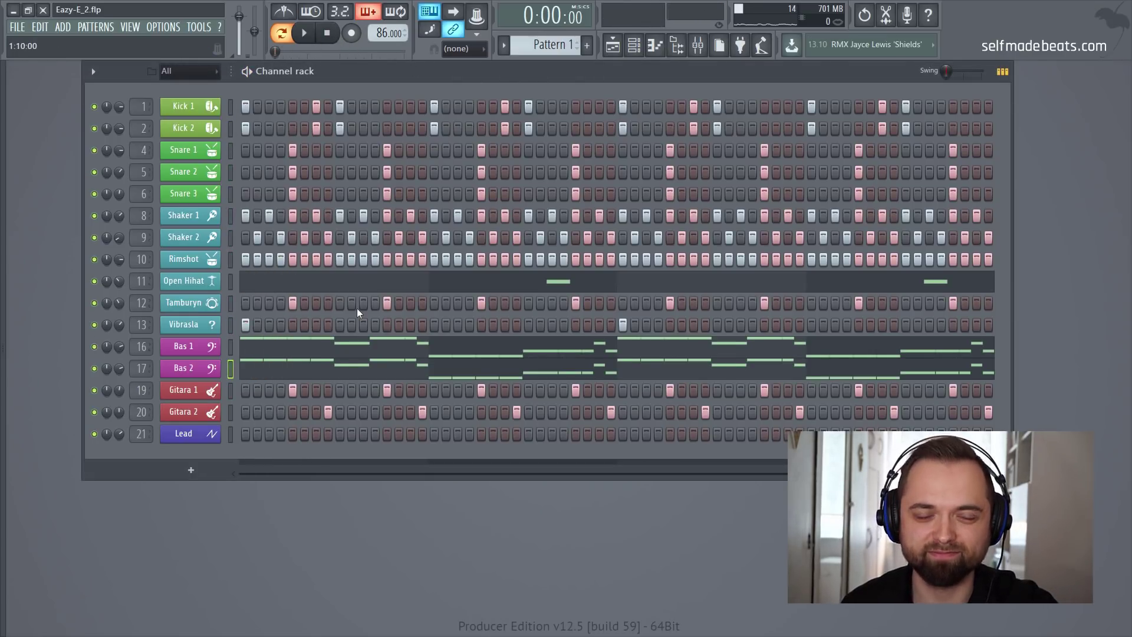
# Balance the two basses while the pattern plays, setting Bas 1's volume to 50% and Bas 2's to 66%
pyautogui.press('space')
pyautogui.scroll(3, 119, 346)
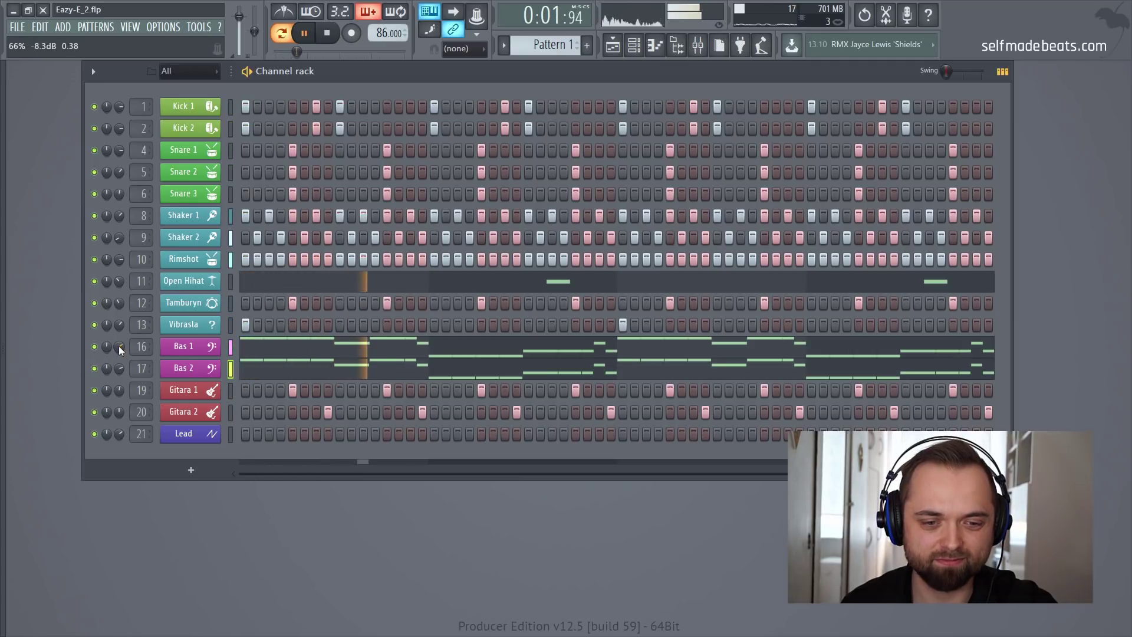
pyautogui.scroll(-3, 119, 347)
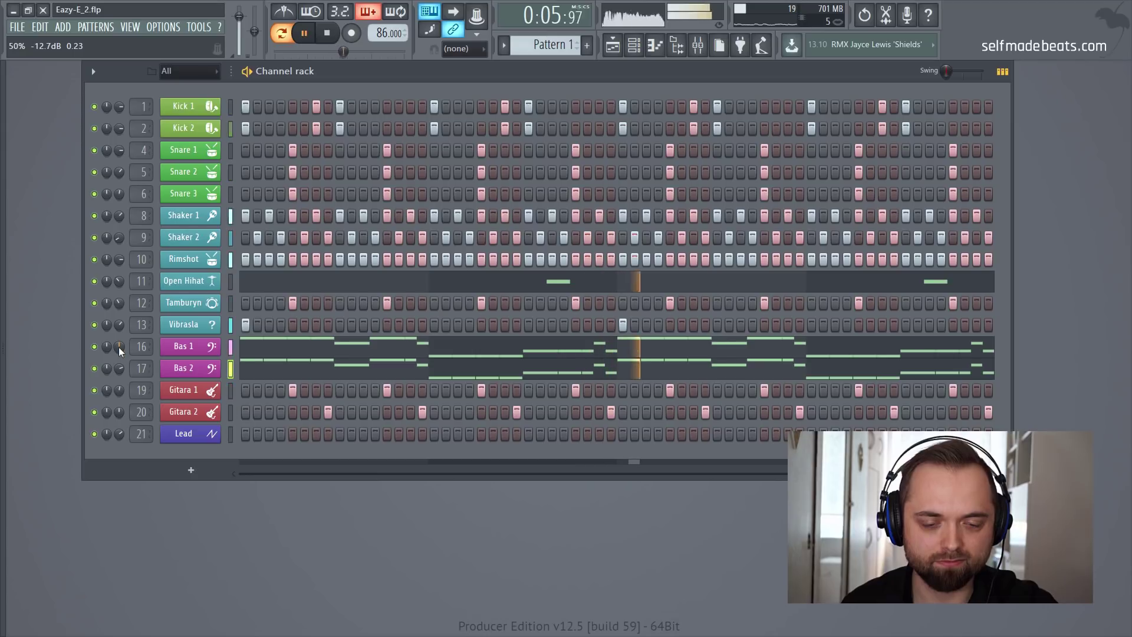
pyautogui.scroll(-1, 118, 347)
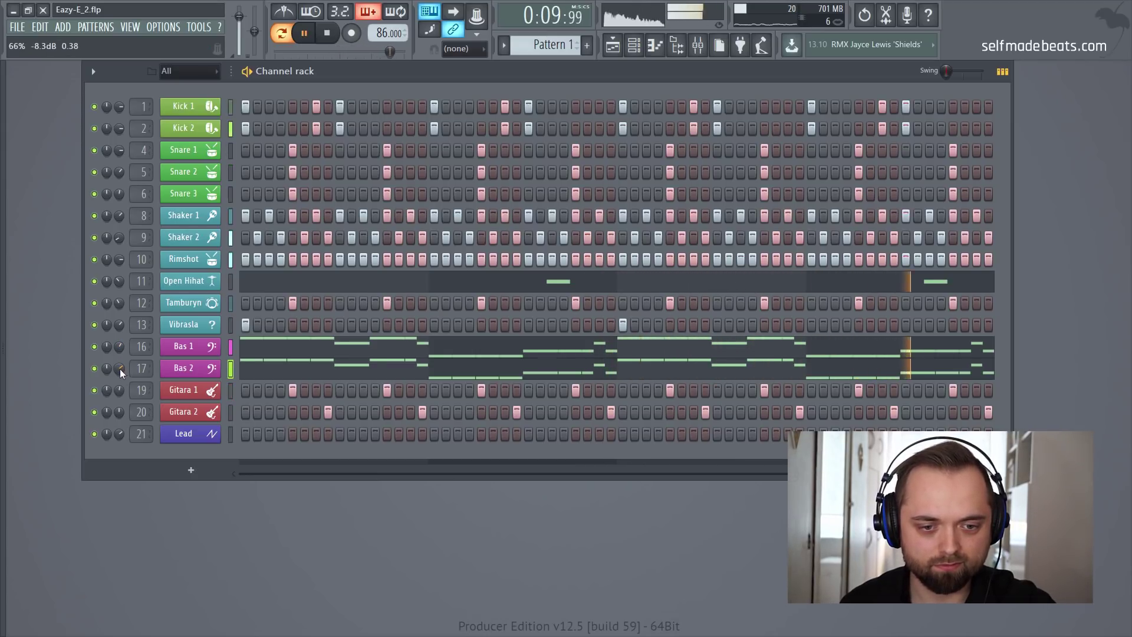
# Try all Bas 1 notes one octave lower in the piano roll, play them, and transpose them back up
pyautogui.click(271, 354)
pyautogui.press('space')
pyautogui.hotkey('ctrl', 'Down')
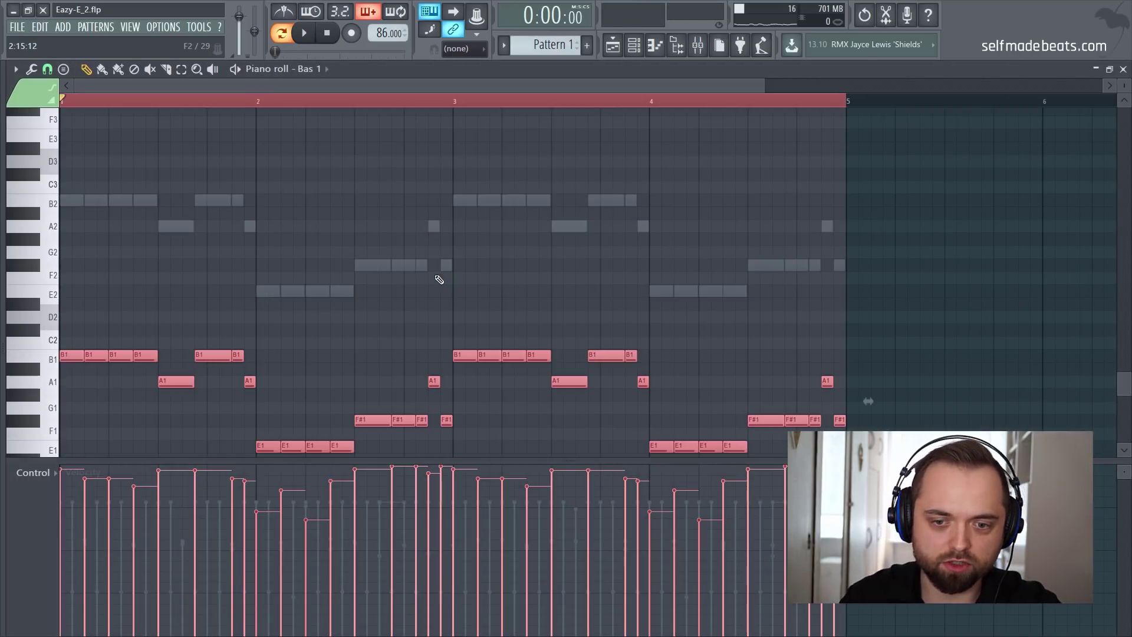
pyautogui.press('space')
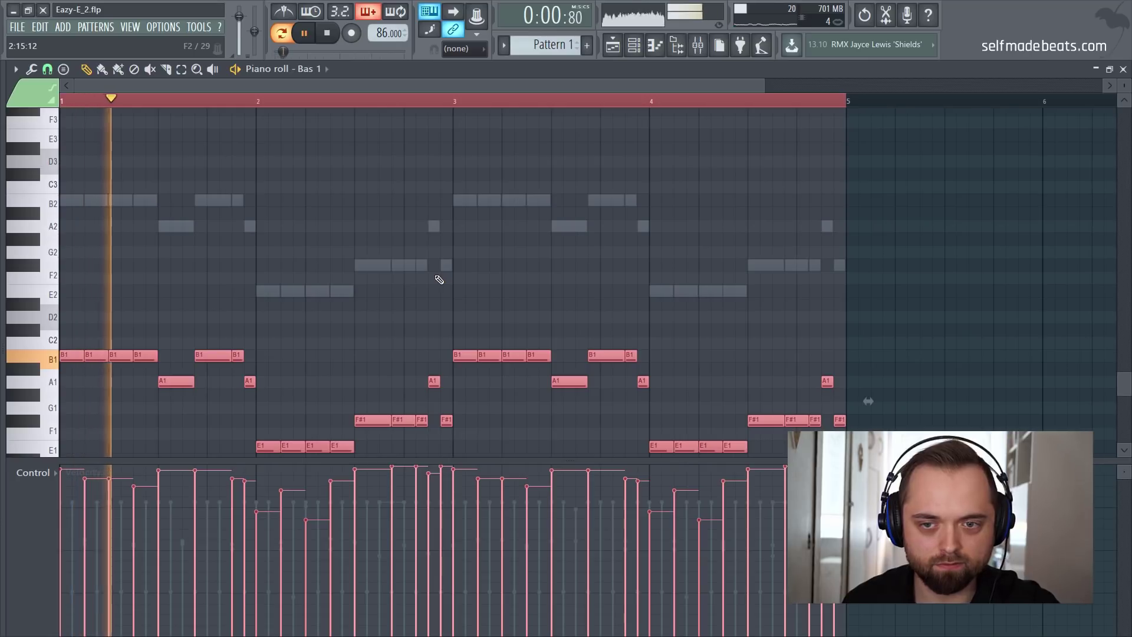
pyautogui.press('space')
pyautogui.hotkey('ctrl', 'Up')
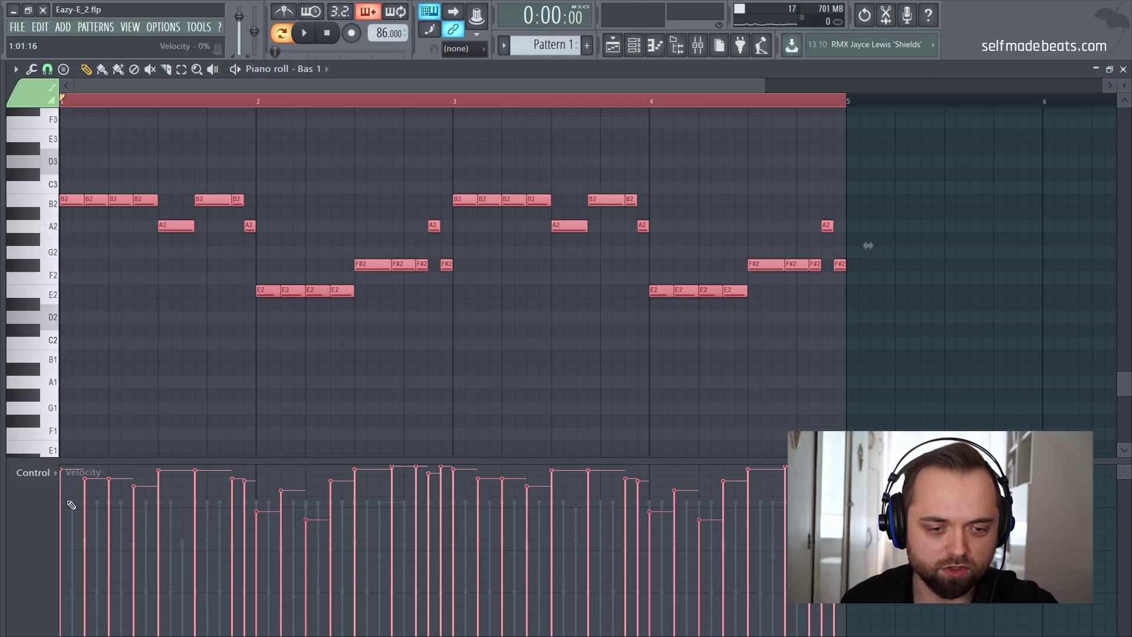
# Level all Bas 1 note velocities to about 80%, play the line, and leave the piano roll
pyautogui.moveTo(426, 512); pyautogui.dragTo(781, 500)
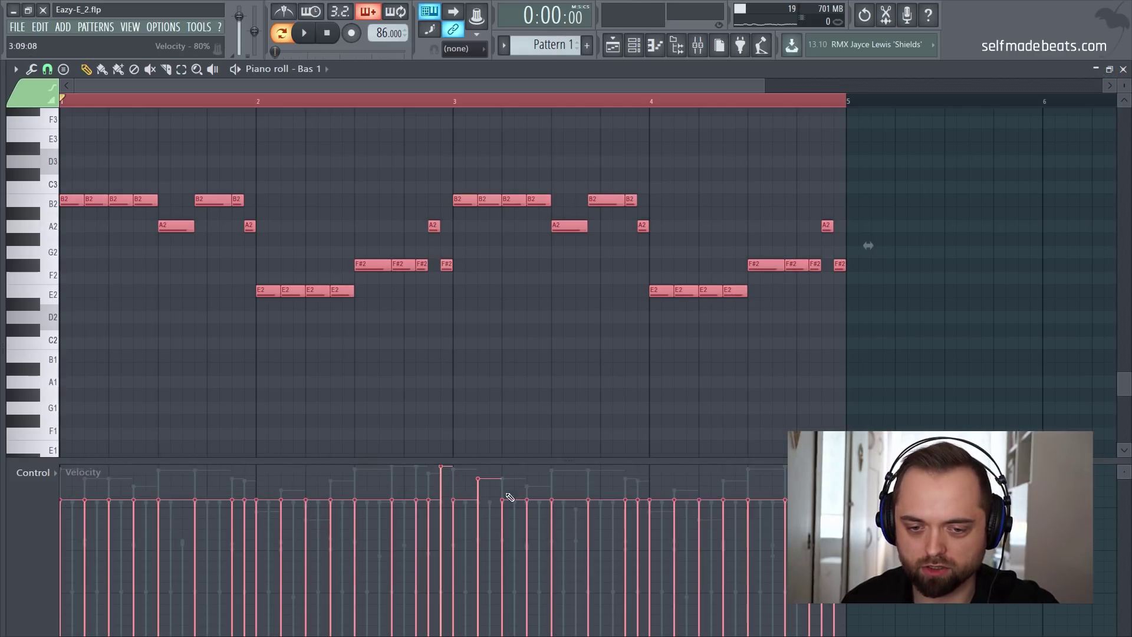
pyautogui.press('space')
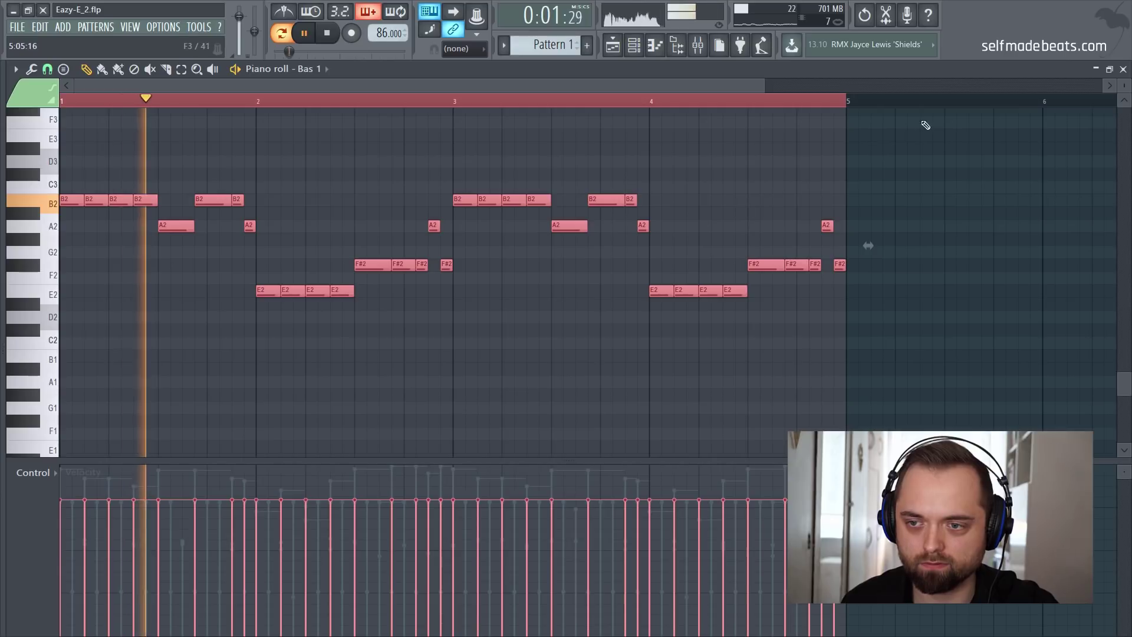
pyautogui.click(1095, 69)
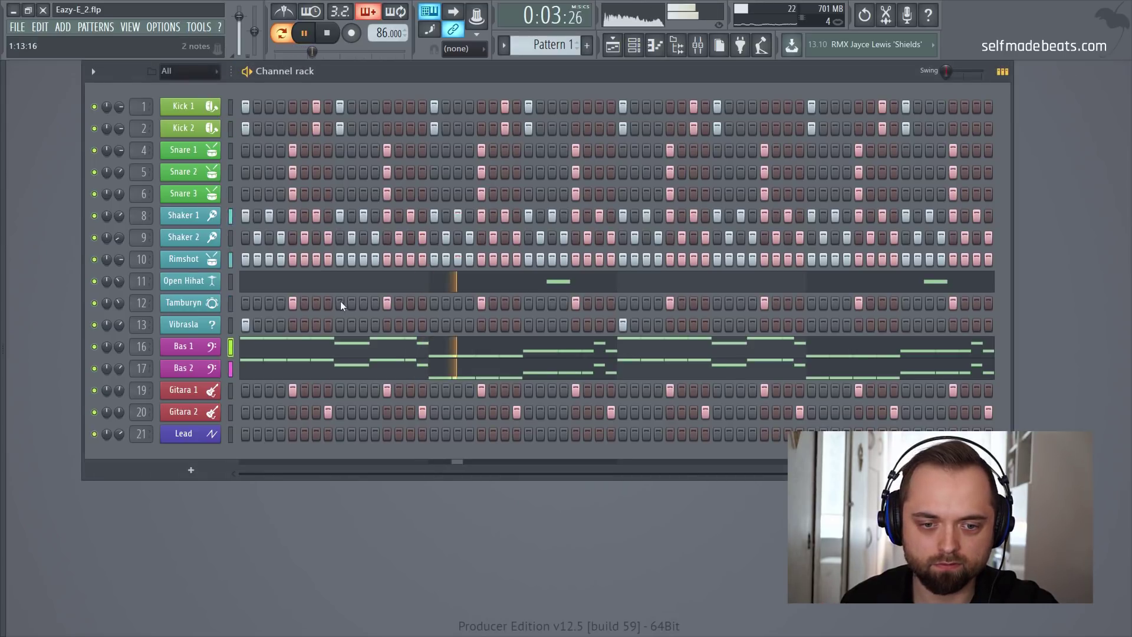
# Level all Bas 2 note velocities to about 82% in its piano roll, play the result, and close the piano roll
pyautogui.click(307, 377)
pyautogui.hotkey('ctrl', 'a')
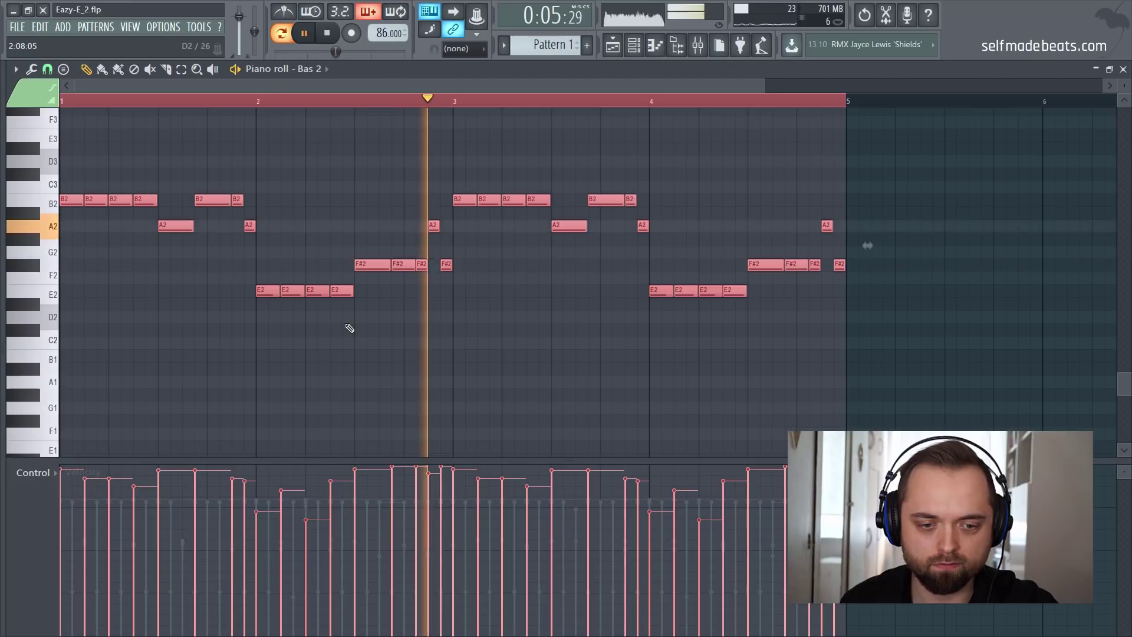
pyautogui.press('space')
pyautogui.moveTo(215, 500); pyautogui.dragTo(729, 491)
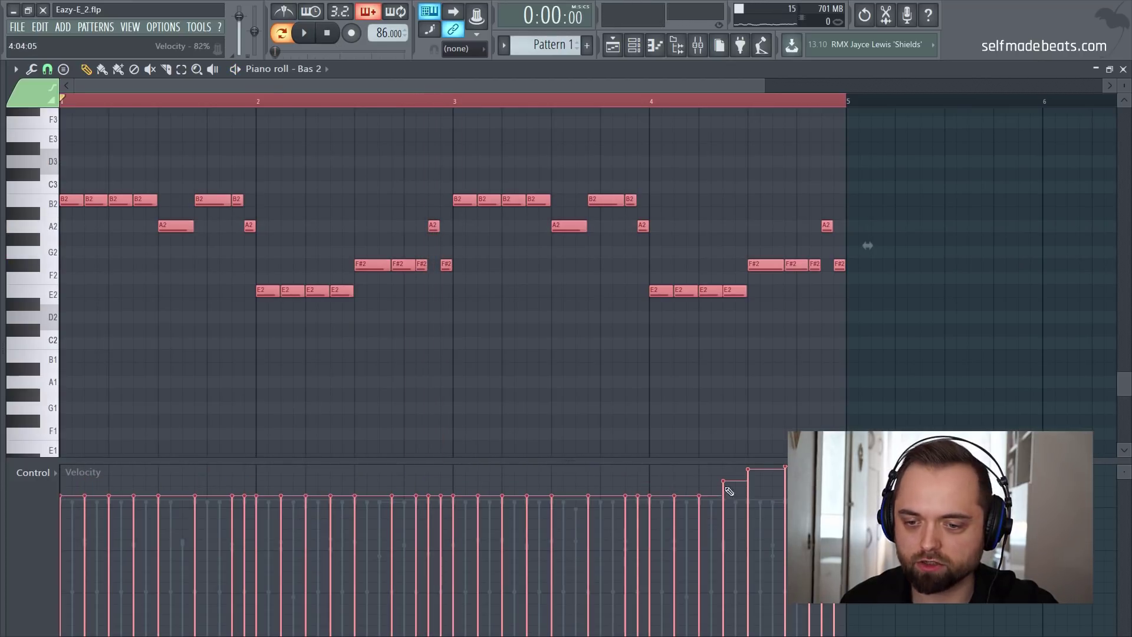
pyautogui.press('space')
pyautogui.hotkey('ctrl', 'd')
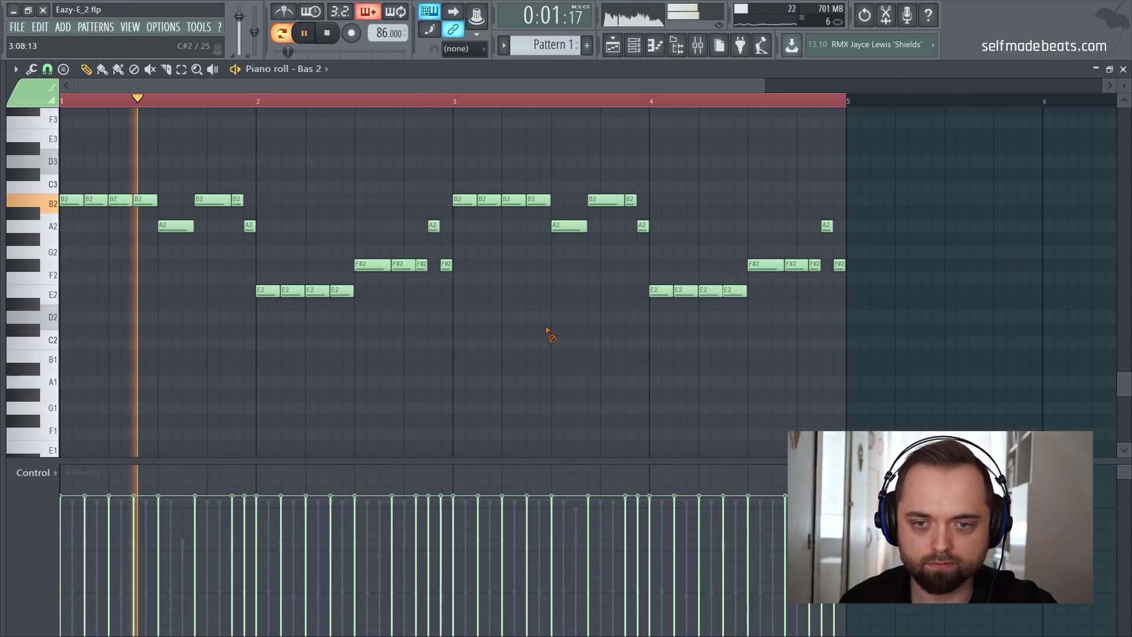
pyautogui.click(1123, 69)
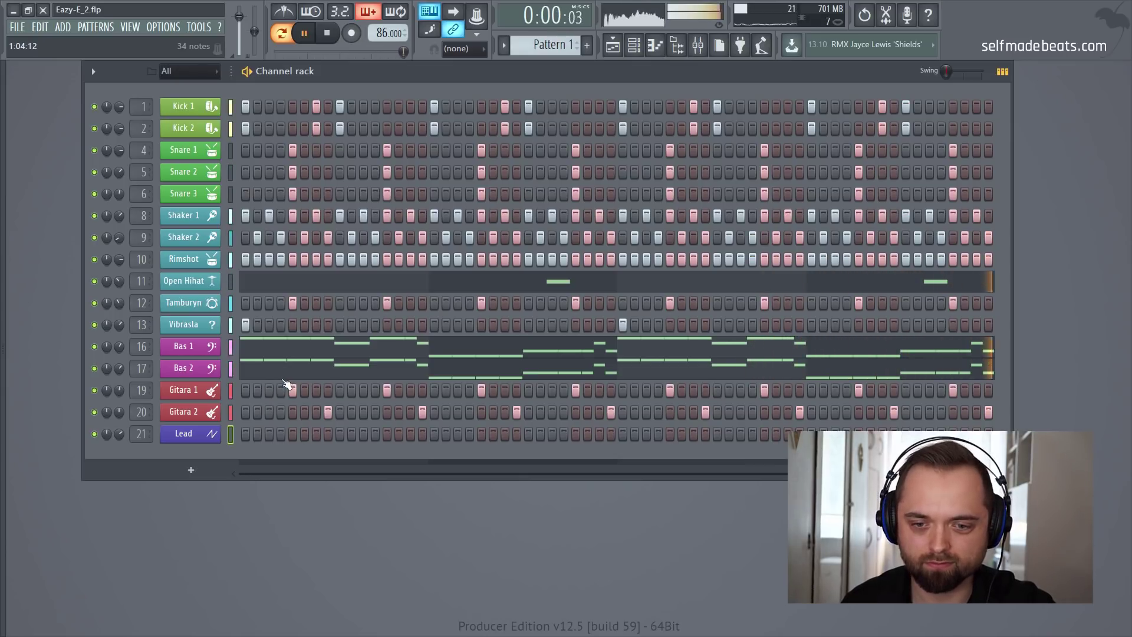
# Record a four-bar melody into the Lead channel as notes and automation, and switch off recording and wait-for-input
pyautogui.press('space')
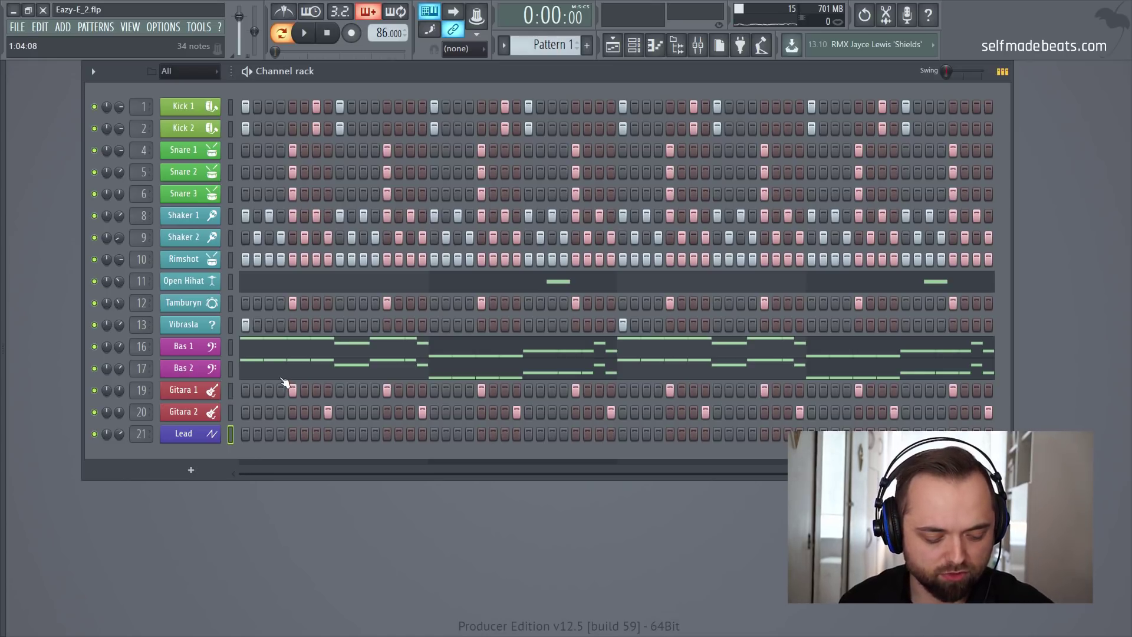
pyautogui.click(351, 33)
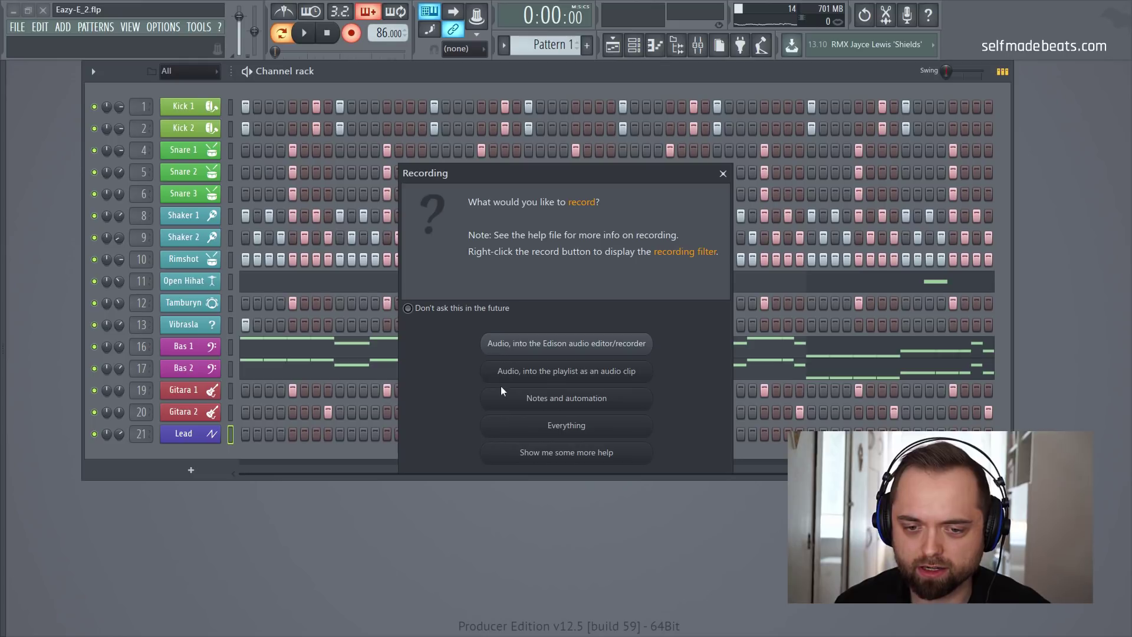
pyautogui.click(510, 401)
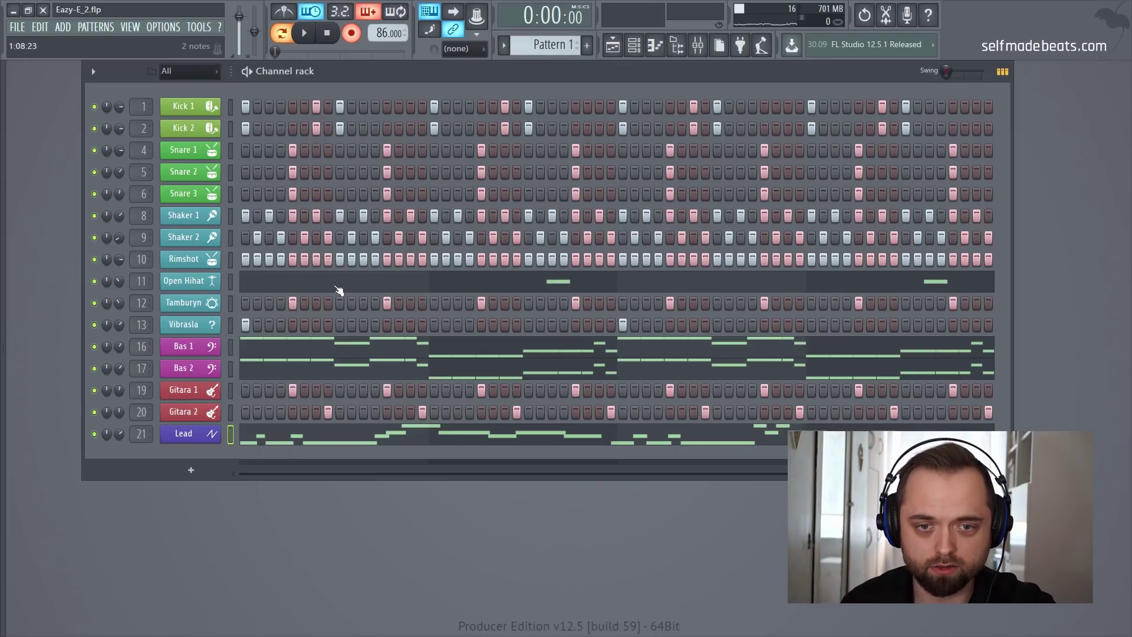
pyautogui.click(311, 11)
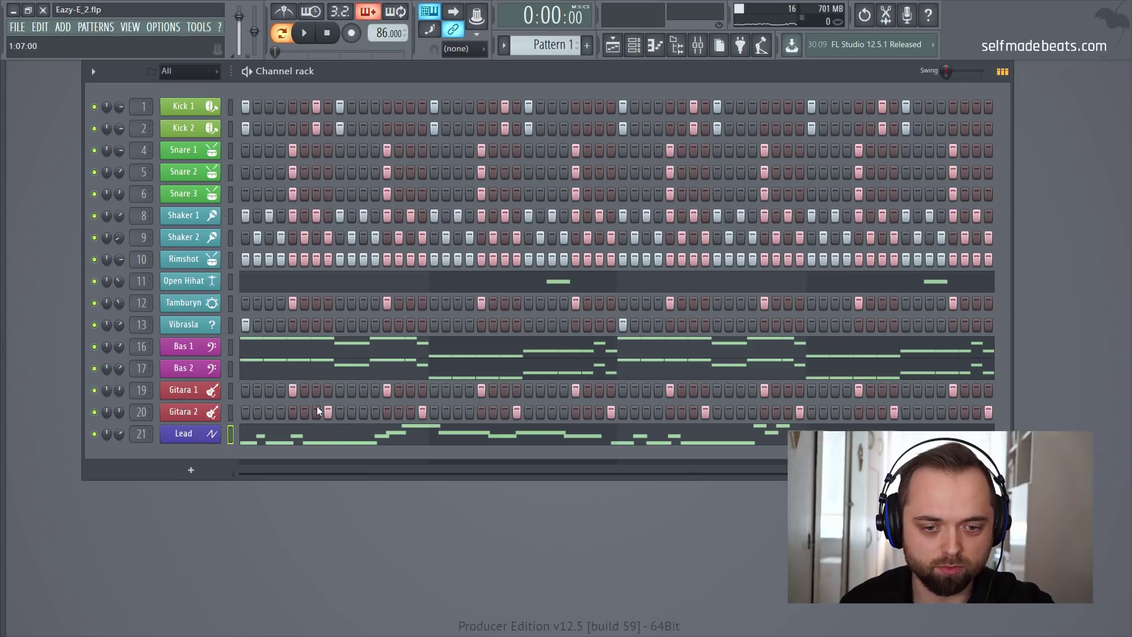
# Shift all recorded Lead notes except the first B7 slightly later in the piano roll, and deselect them
pyautogui.click(323, 434)
pyautogui.scroll(-6, 324, 431)
pyautogui.scroll(15, 305, 319)
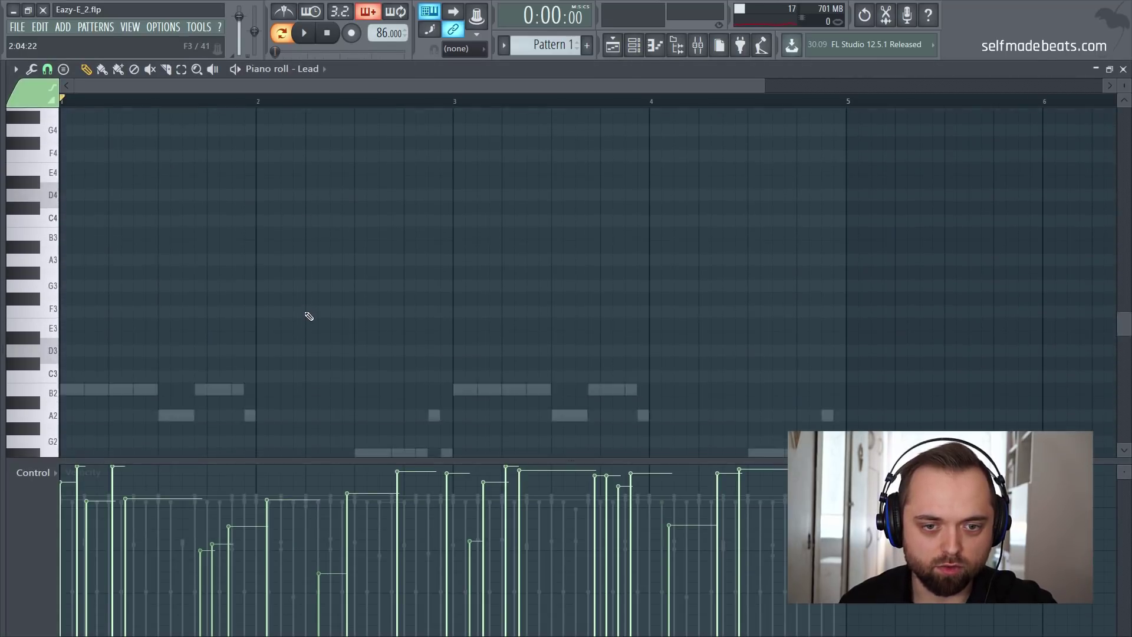
pyautogui.moveTo(953, 224); pyautogui.dragTo(84, 417)
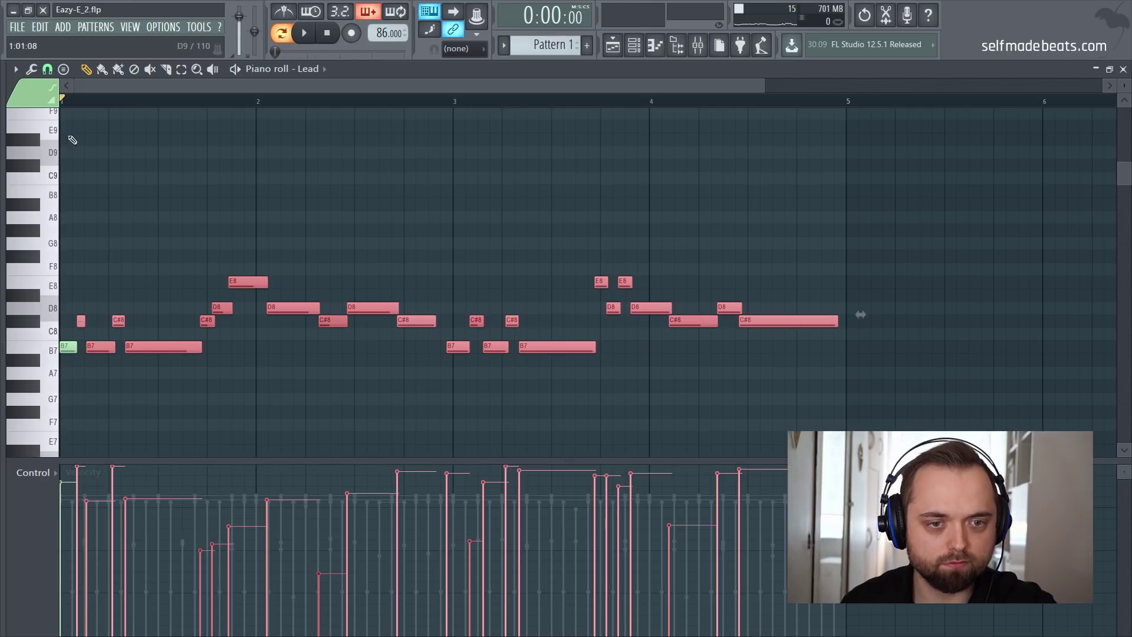
pyautogui.scroll(5, 81, 102)
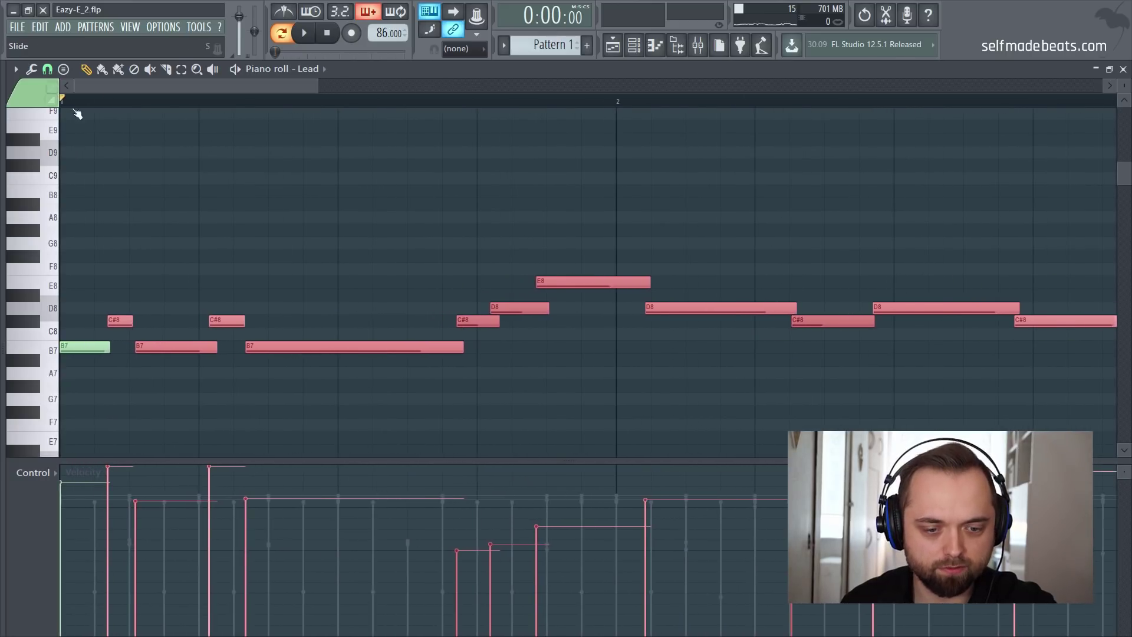
pyautogui.moveTo(118, 323); pyautogui.dragTo(135, 325)
pyautogui.hotkey('ctrl', 'd')
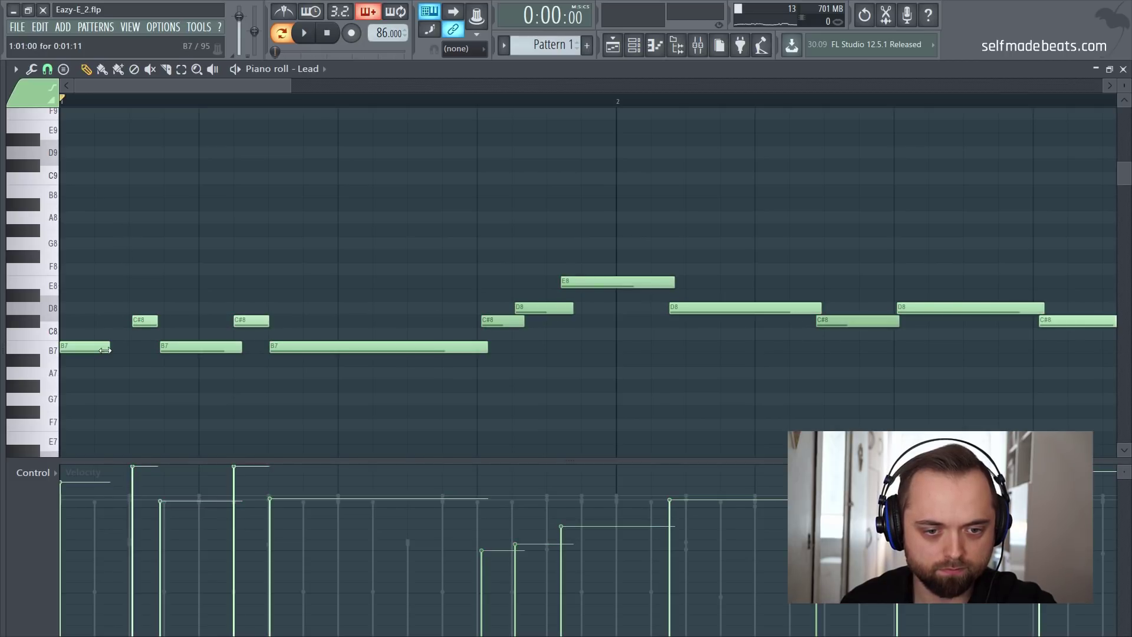
# Move the Lead notes in bars three and four, except the last C#8, slightly earlier to start on bar three, and play them
pyautogui.press('space')
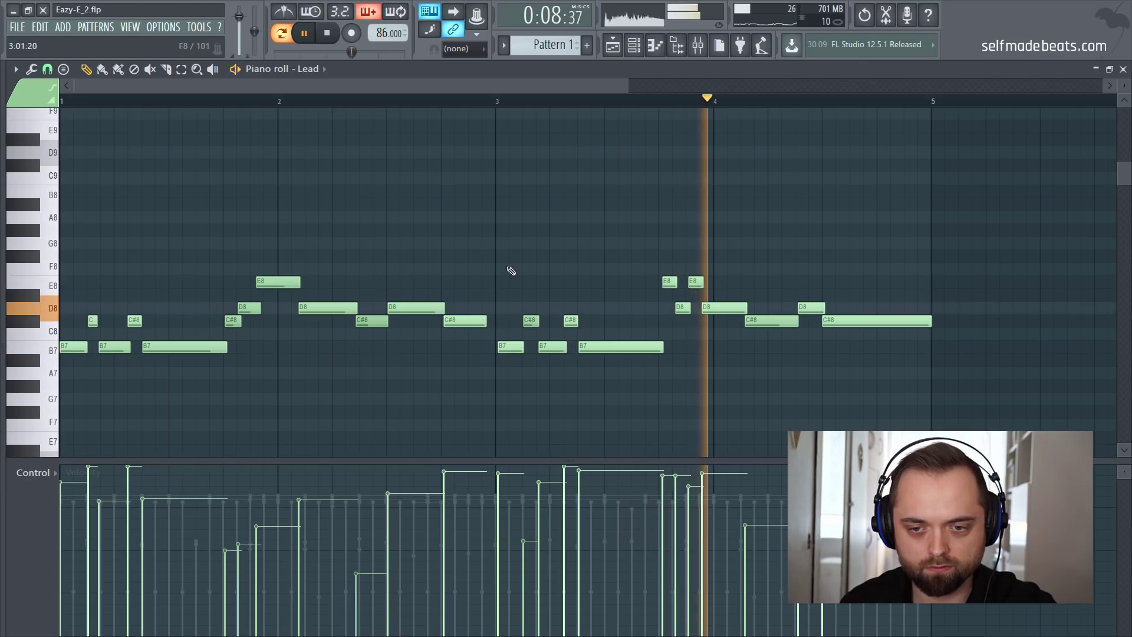
pyautogui.moveTo(504, 227); pyautogui.dragTo(904, 405)
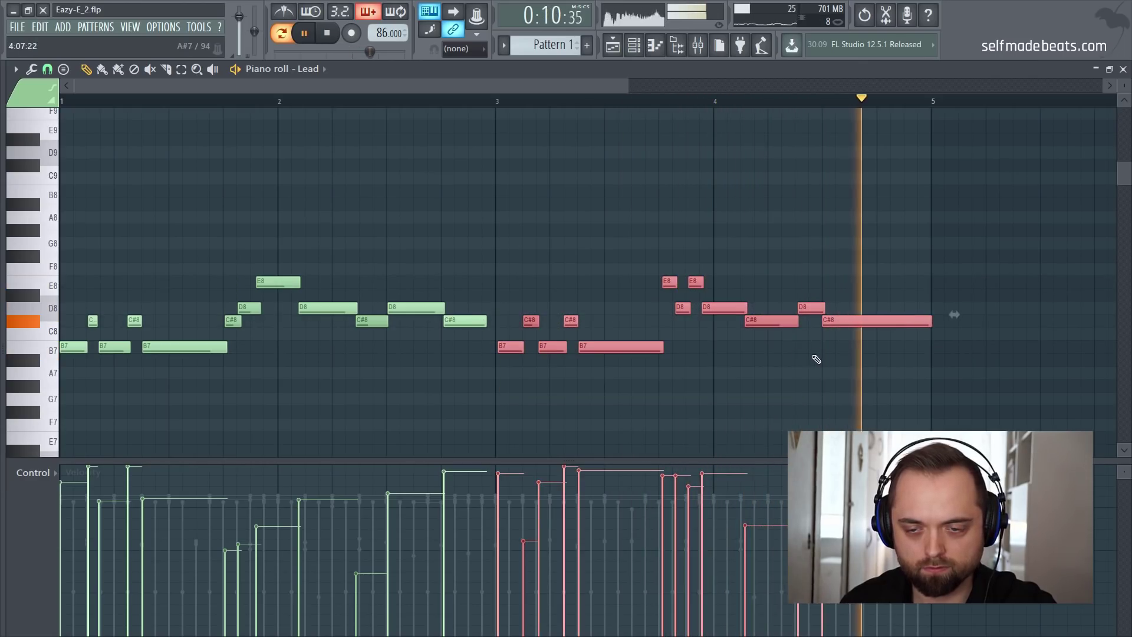
pyautogui.keyDown('ctrl'); pyautogui.keyDown('shift'); pyautogui.click(845, 321); pyautogui.keyUp('shift'); pyautogui.keyUp('ctrl')
pyautogui.press('space')
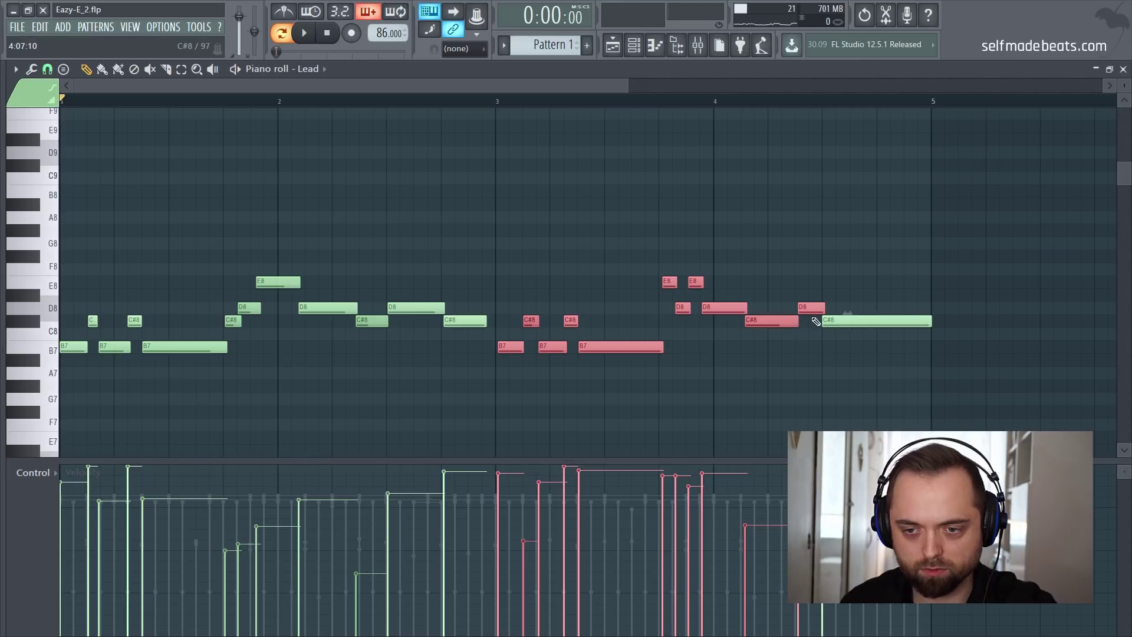
pyautogui.moveTo(811, 308); pyautogui.dragTo(809, 307)
pyautogui.press('space')
pyautogui.keyDown('ctrl'); pyautogui.click(812, 271); pyautogui.keyUp('ctrl')
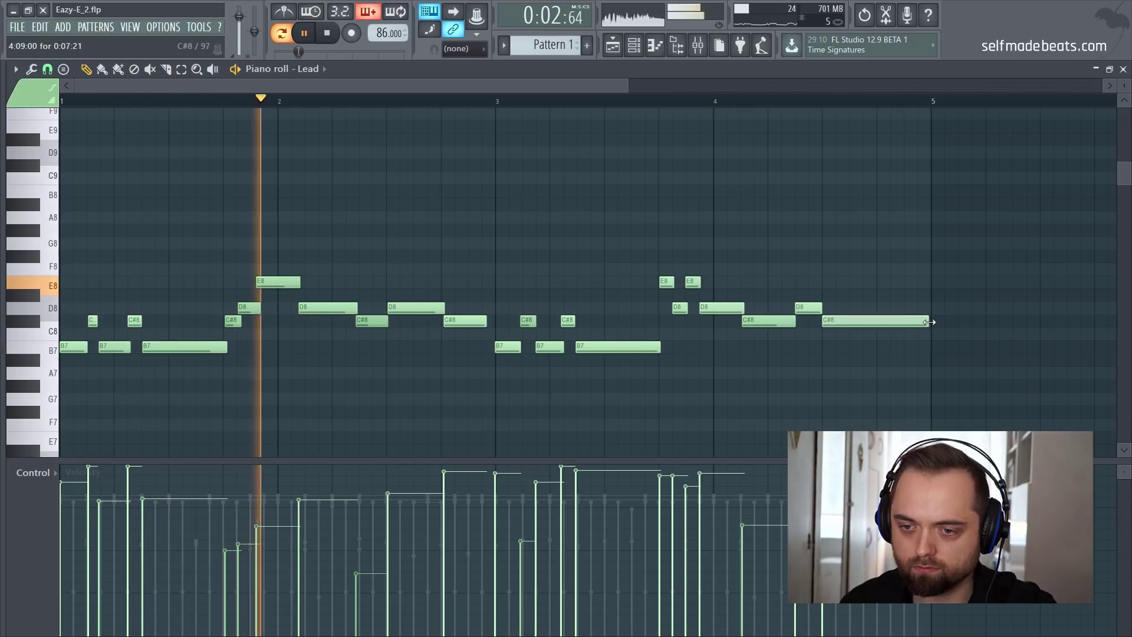
# Nudge the short C#8 late in bar one earlier, and shift bar two's last C#8 earlier, extending it to the start of bar three
pyautogui.moveTo(230, 321); pyautogui.dragTo(227, 322)
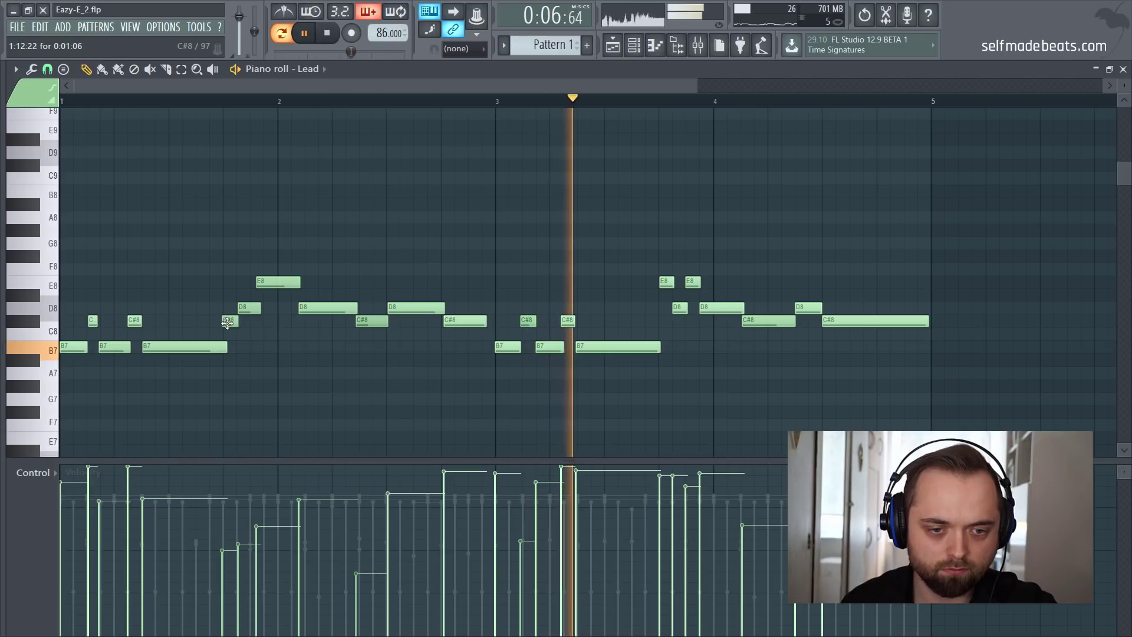
pyautogui.scroll(5, 477, 105)
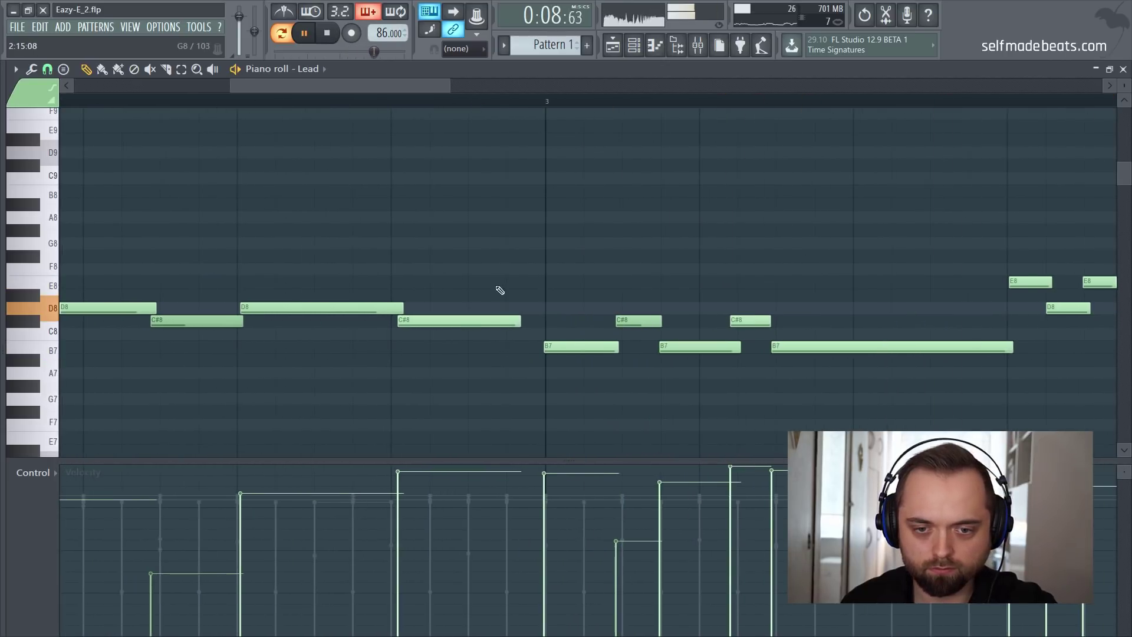
pyautogui.moveTo(466, 321); pyautogui.dragTo(545, 318)
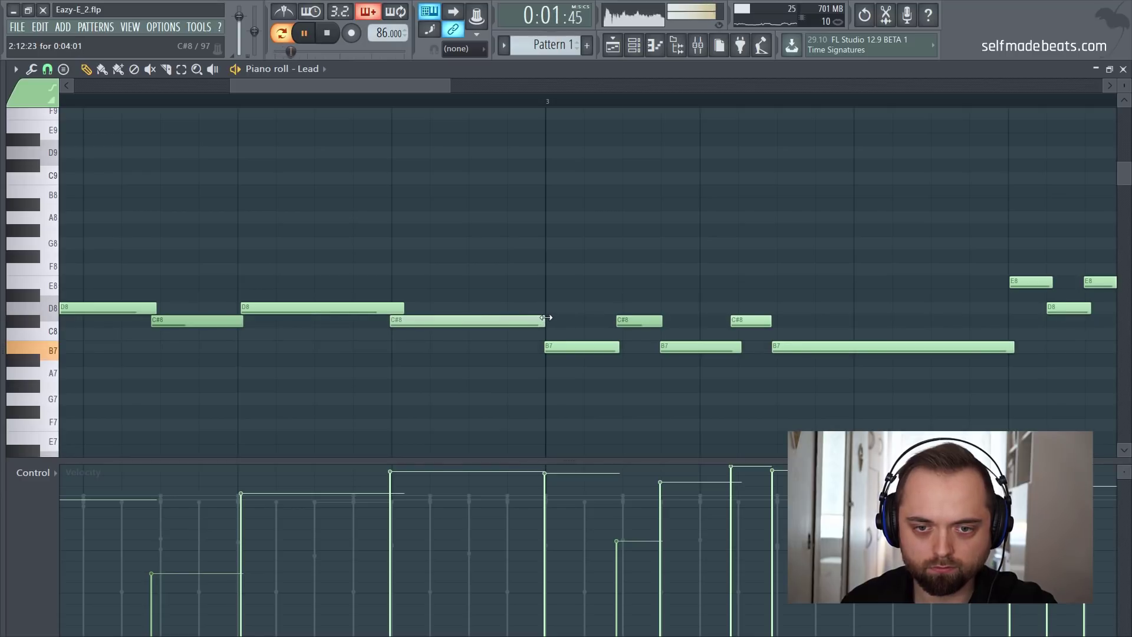
pyautogui.scroll(-6, 420, 108)
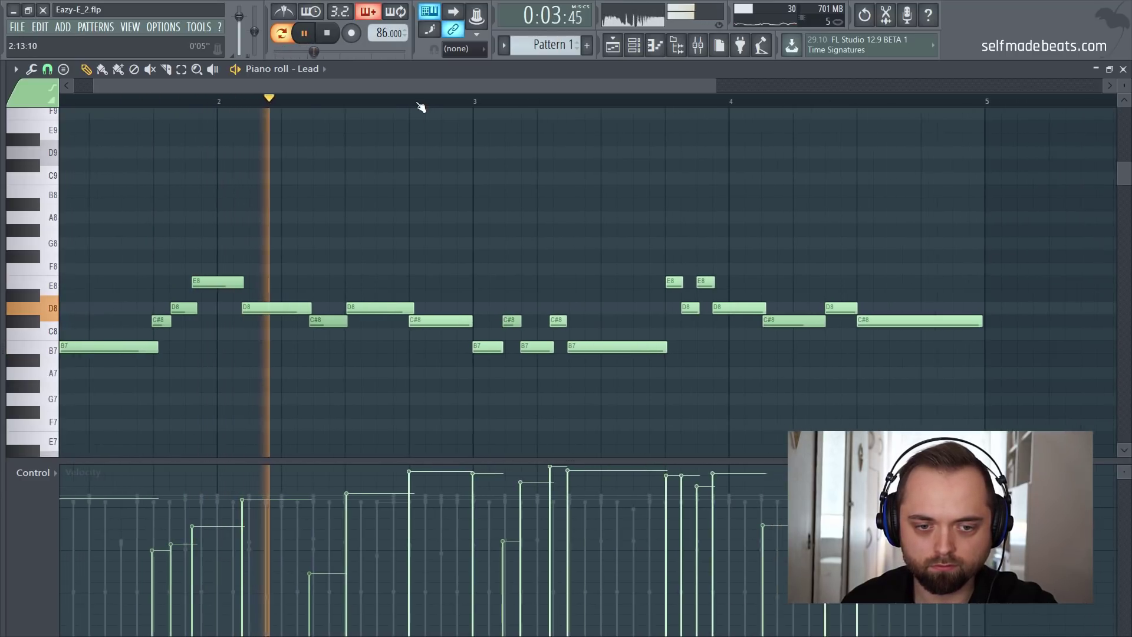
# Move the D8 and E8 at the end of bar one slightly earlier, and lengthen the E8 to meet the following D8
pyautogui.scroll(6, 183, 106)
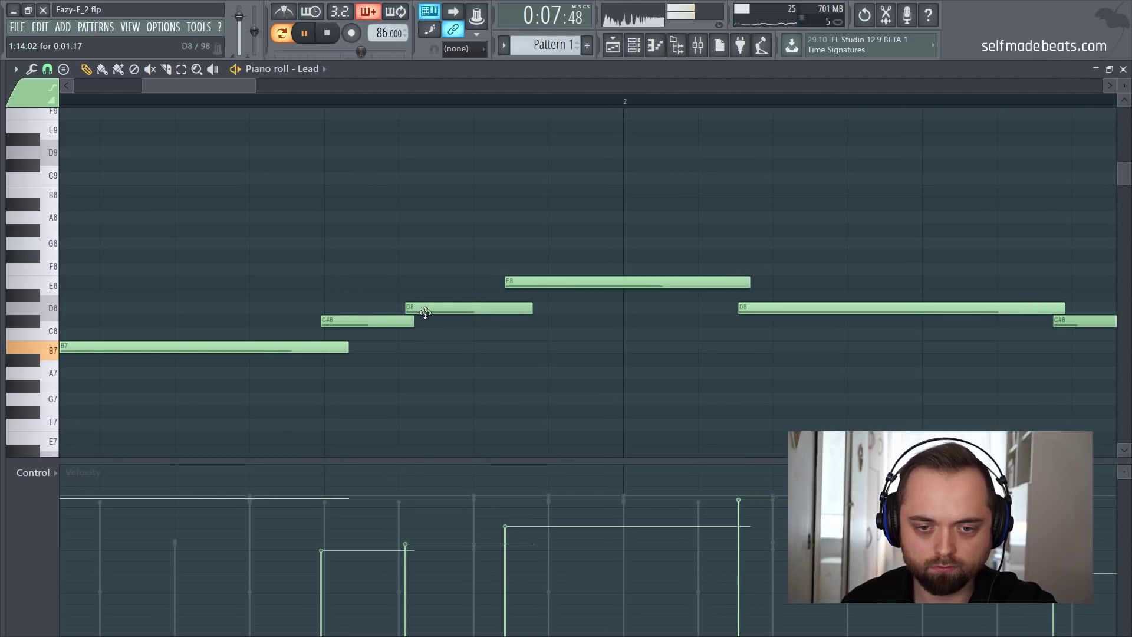
pyautogui.moveTo(425, 311); pyautogui.dragTo(422, 309)
pyautogui.moveTo(529, 281); pyautogui.dragTo(509, 282)
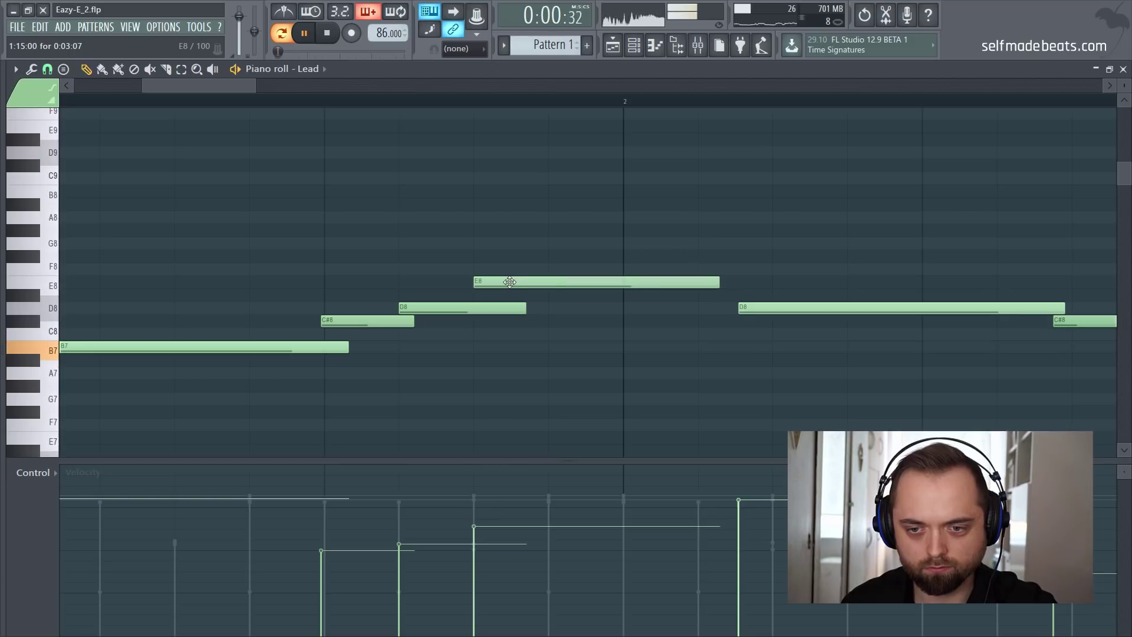
pyautogui.moveTo(718, 284); pyautogui.dragTo(741, 285)
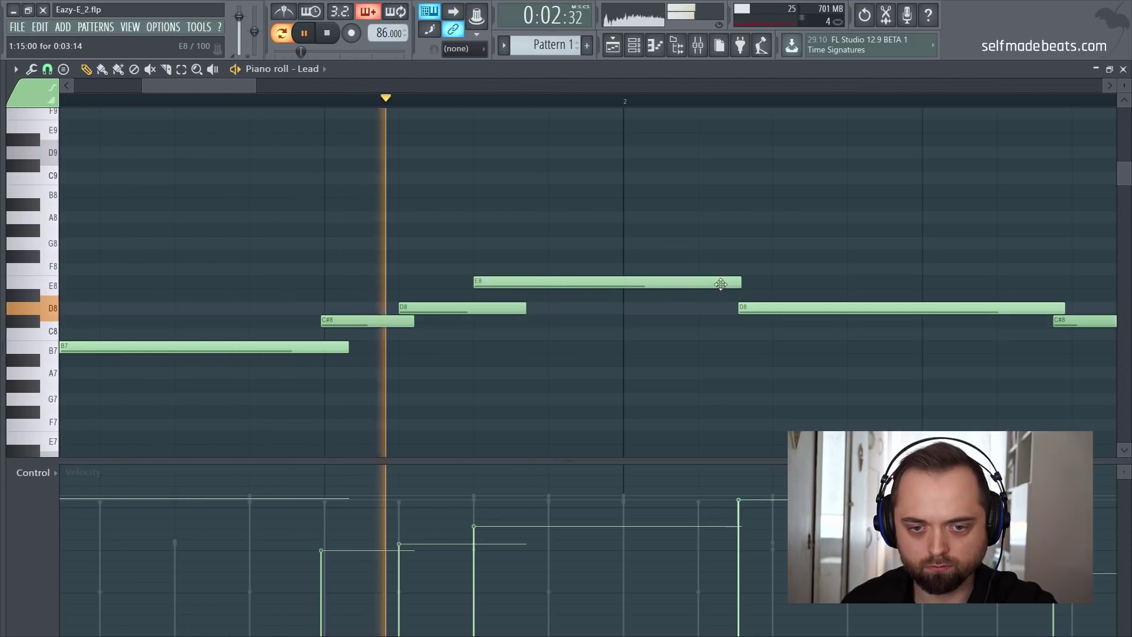
pyautogui.scroll(-8, 368, 110)
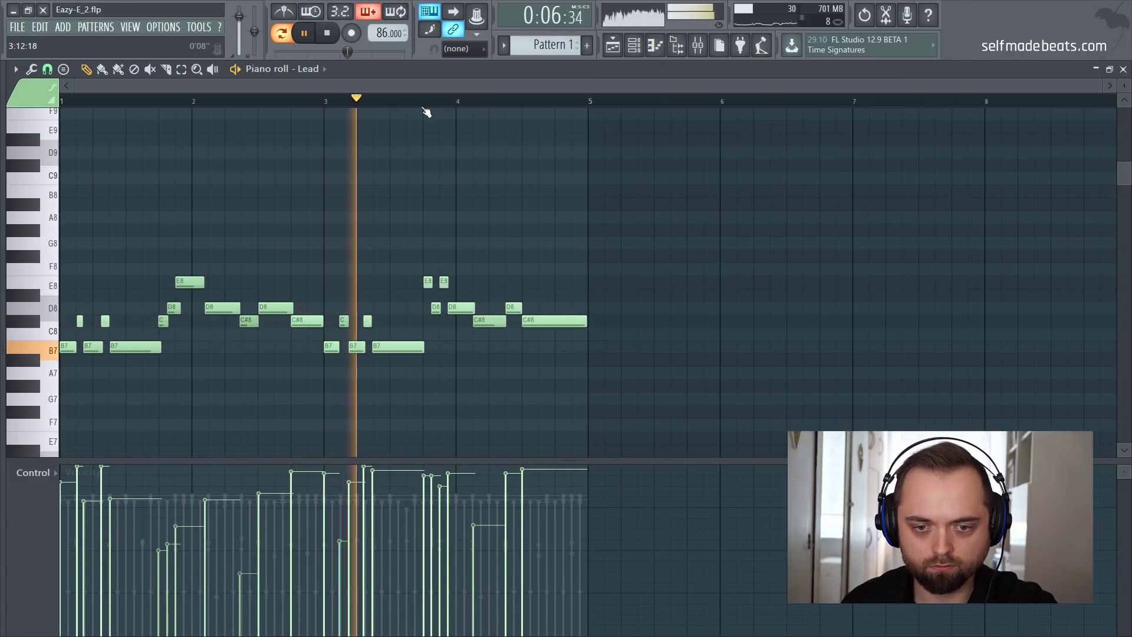
# Check the timing of the E8 and D8 notes at the end of bar three, stop playback and close the piano roll
pyautogui.scroll(6, 425, 108)
pyautogui.scroll(1, 425, 111)
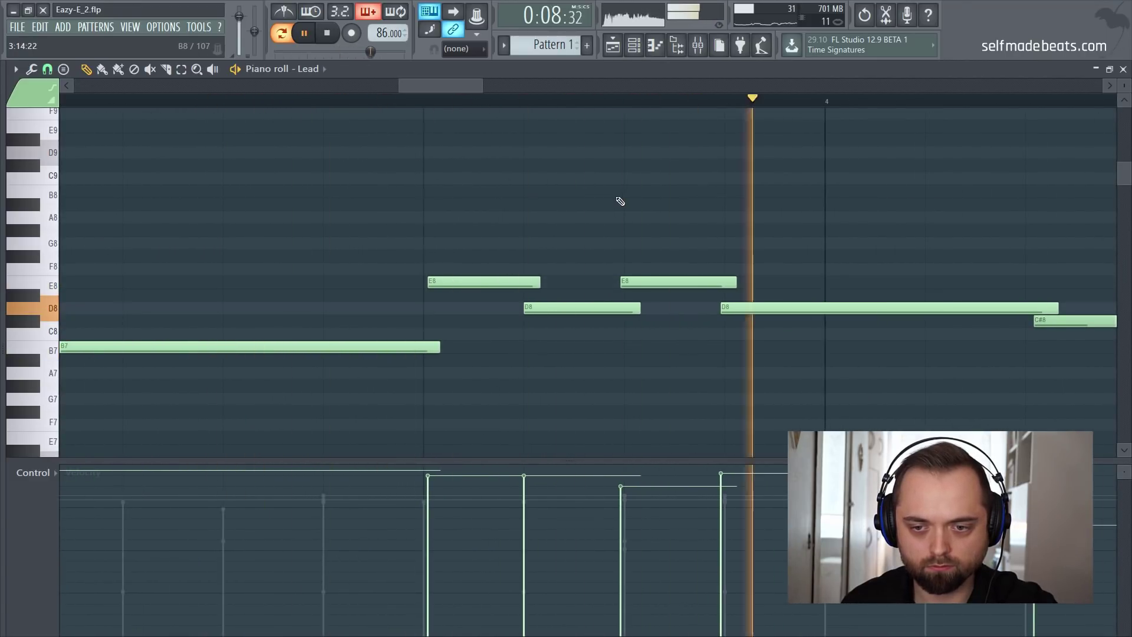
pyautogui.scroll(-7, 399, 106)
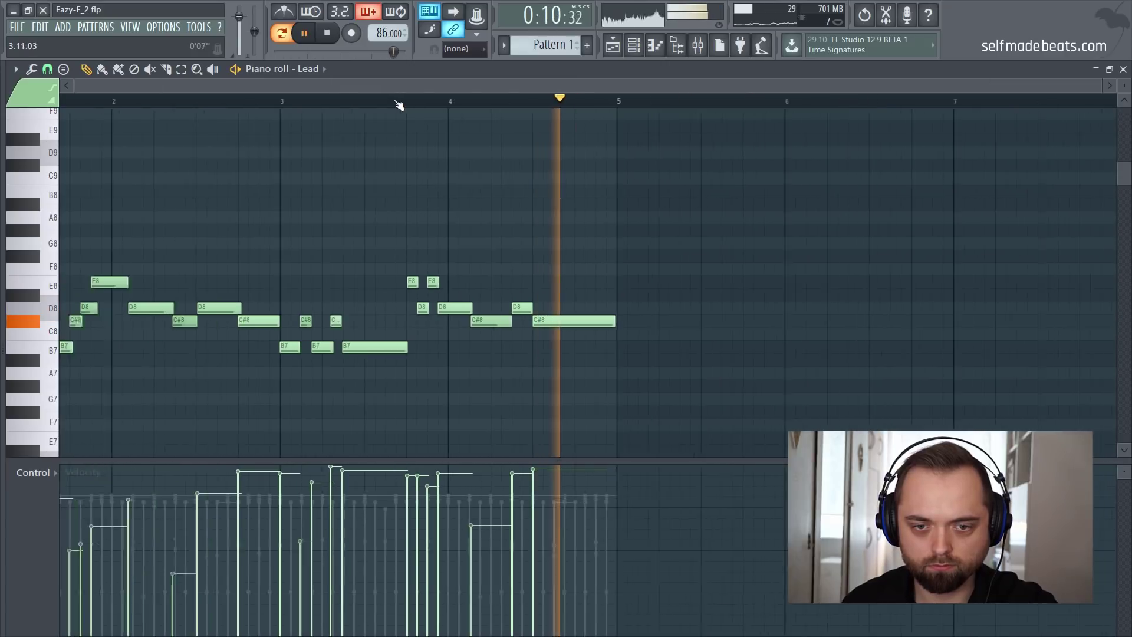
pyautogui.press('space')
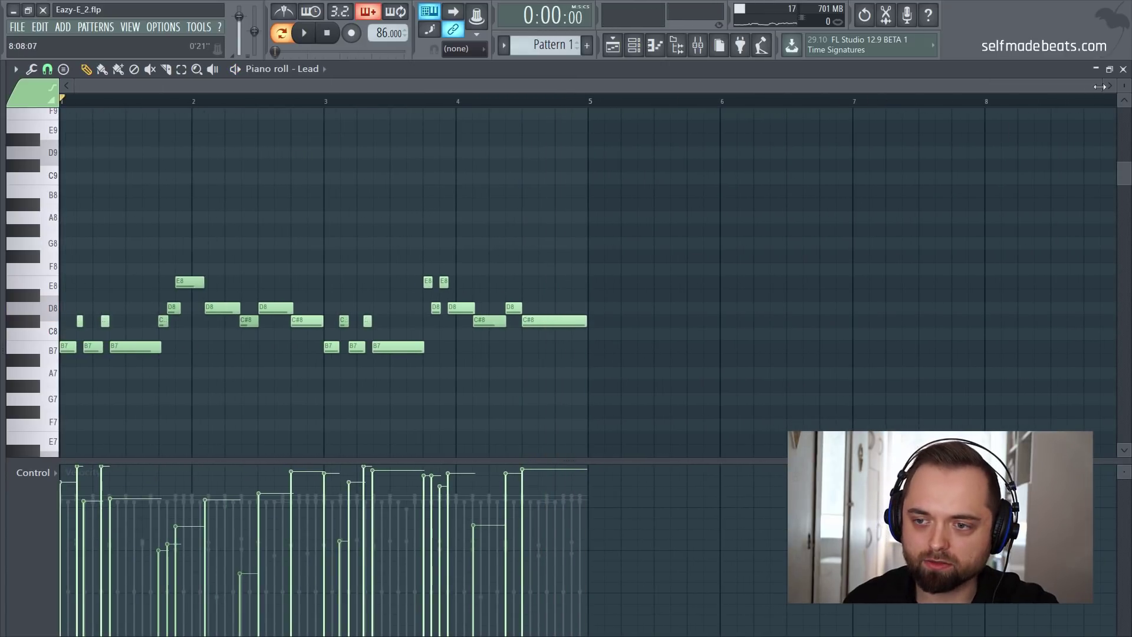
pyautogui.click(1122, 69)
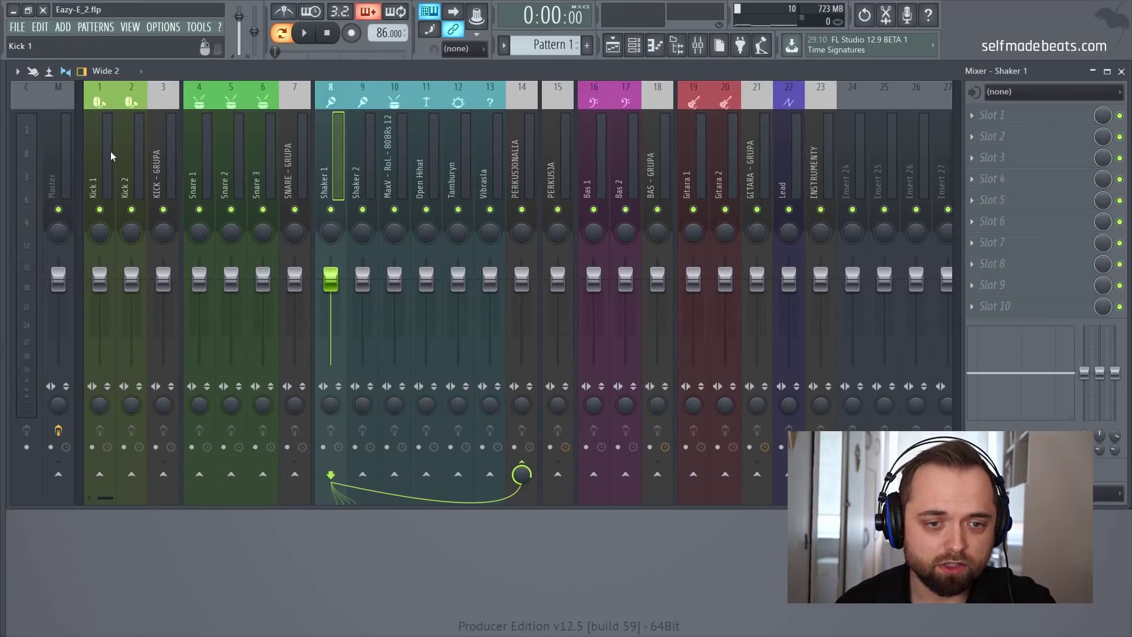
# Play the pattern and lower the SNARE - GRUPA mixer track to -1.5 dB and the MaxV 808 track to -5.3 dB
pyautogui.moveTo(111, 151); pyautogui.dragTo(377, 145)
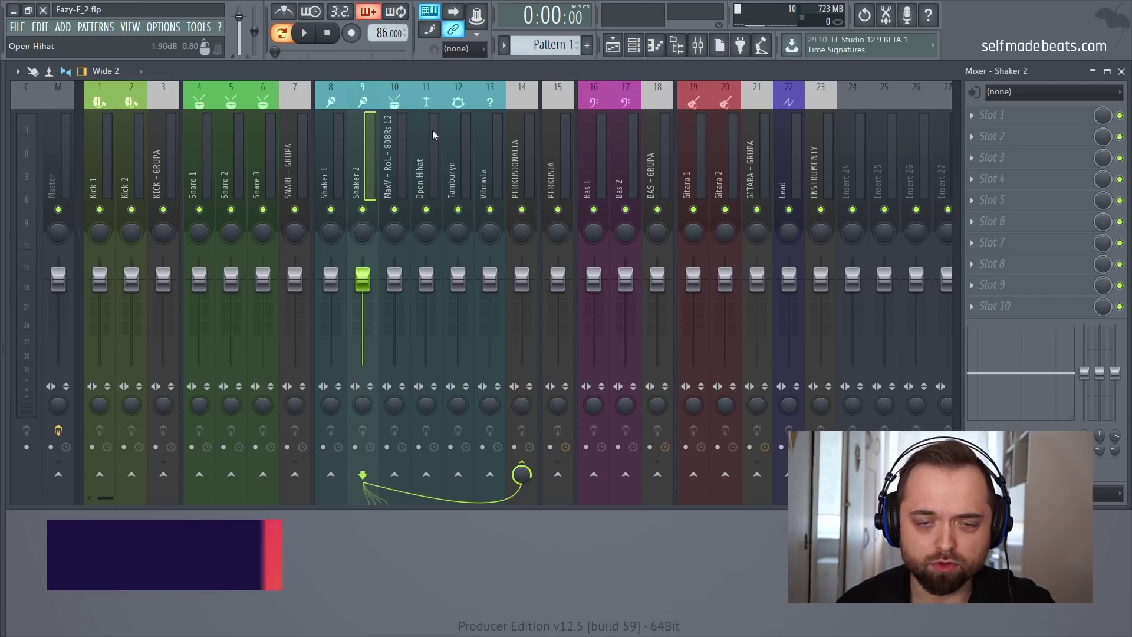
pyautogui.press('space')
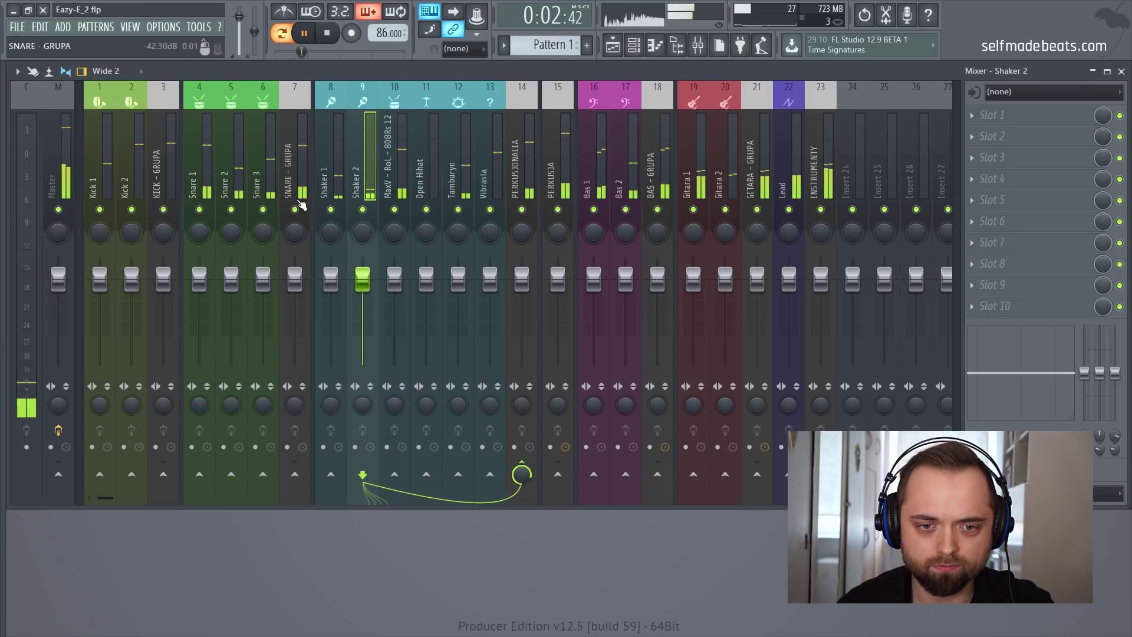
pyautogui.moveTo(294, 276); pyautogui.dragTo(294, 283)
pyautogui.moveTo(394, 282); pyautogui.dragTo(394, 299)
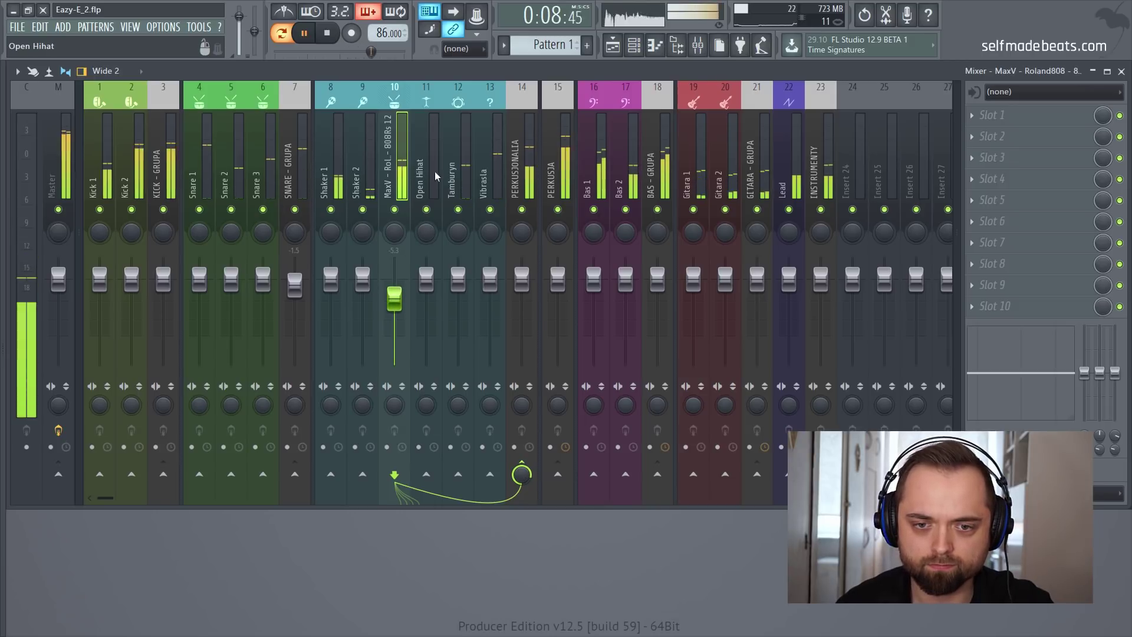
# Lower BAS - GRUPA to -3.3 dB, Lead to -3.3 dB and GITARA - GRUPA to -3.6 dB in the mixer
pyautogui.moveTo(657, 278); pyautogui.dragTo(657, 292)
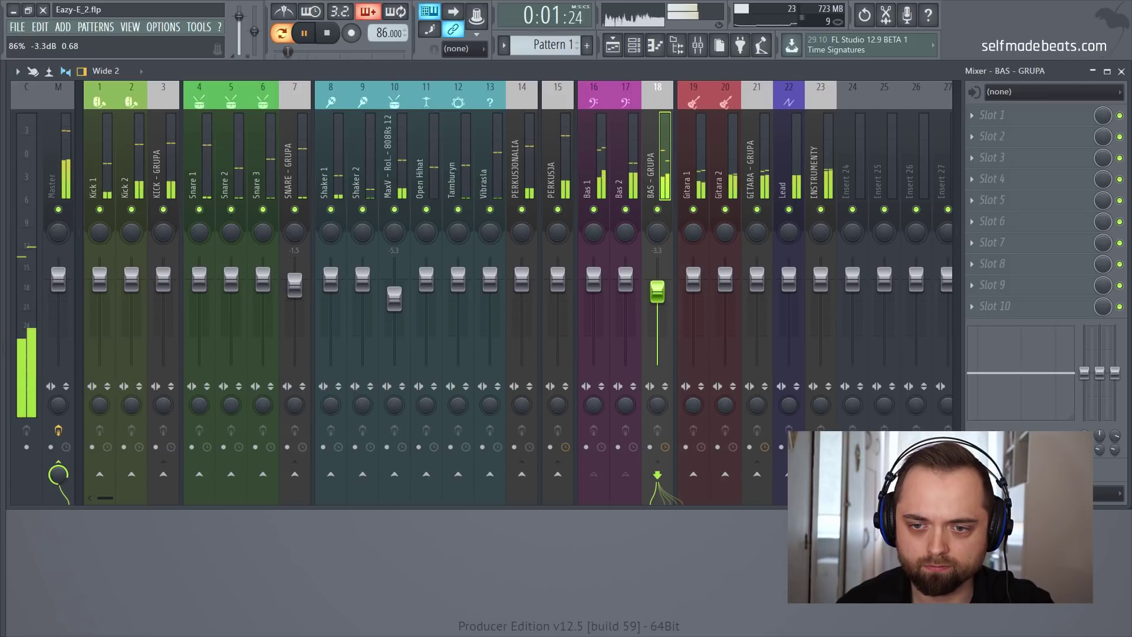
pyautogui.moveTo(788, 279); pyautogui.dragTo(789, 286)
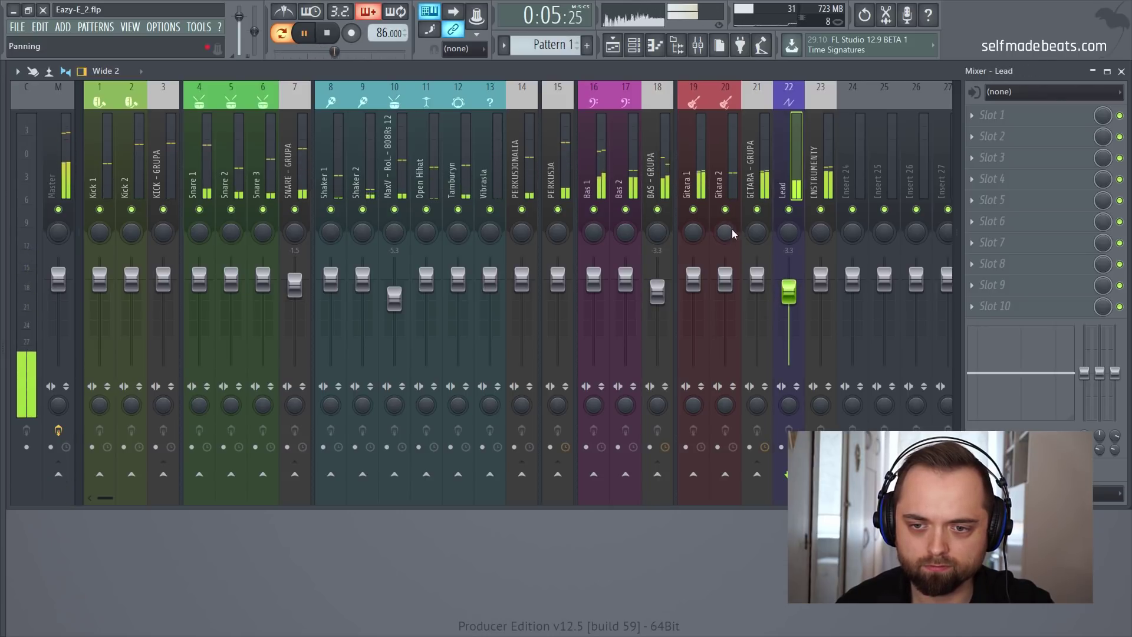
pyautogui.moveTo(757, 279); pyautogui.dragTo(756, 289)
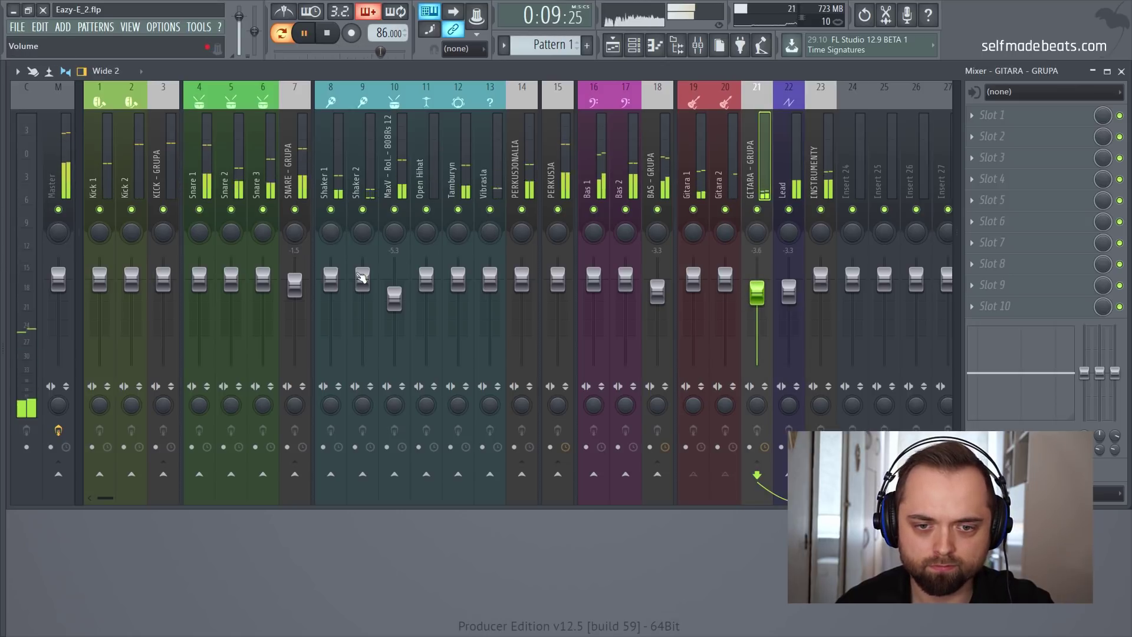
# Set Shaker 1 to -3.7 dB, Shaker 2 to -3.8, Open Hihat to -6.4, Tamburyn to -2.8, Vibrasla to -4.1 and Lead to -4.5, and stop playback
pyautogui.moveTo(331, 275); pyautogui.dragTo(363, 292)
pyautogui.moveTo(458, 277); pyautogui.dragTo(426, 296)
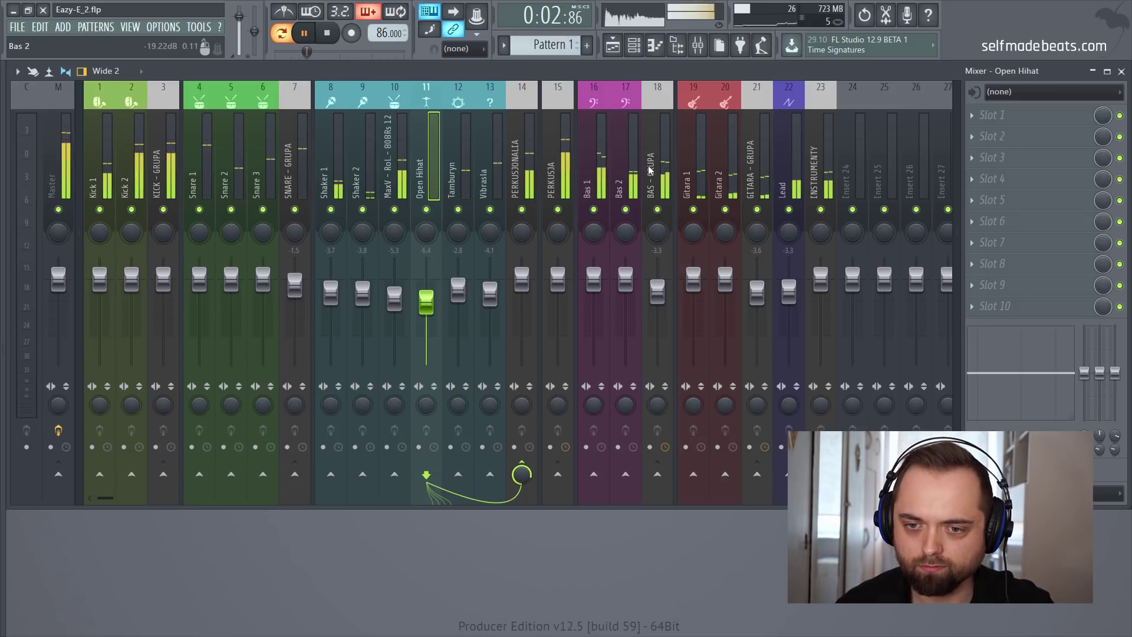
pyautogui.moveTo(788, 289); pyautogui.dragTo(788, 296)
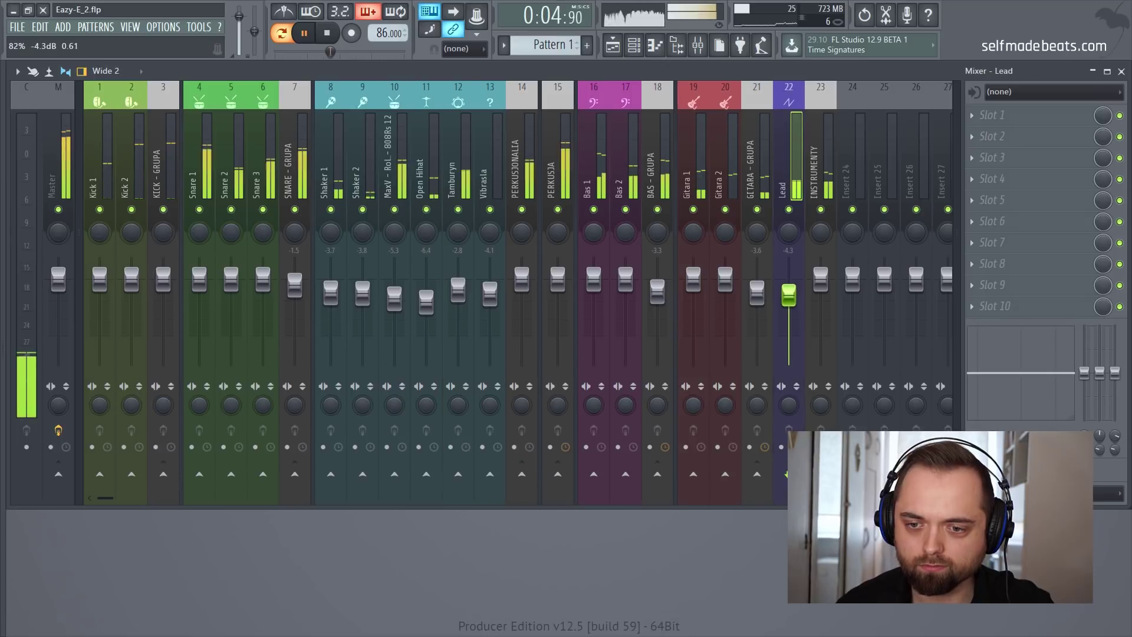
pyautogui.click(472, 161)
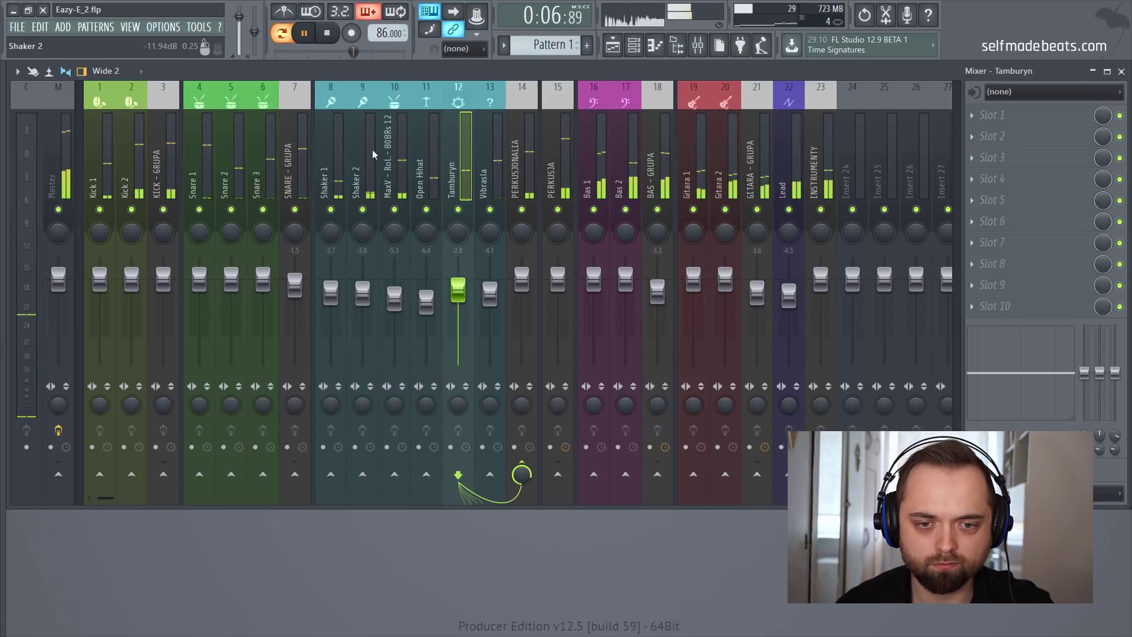
pyautogui.press('space')
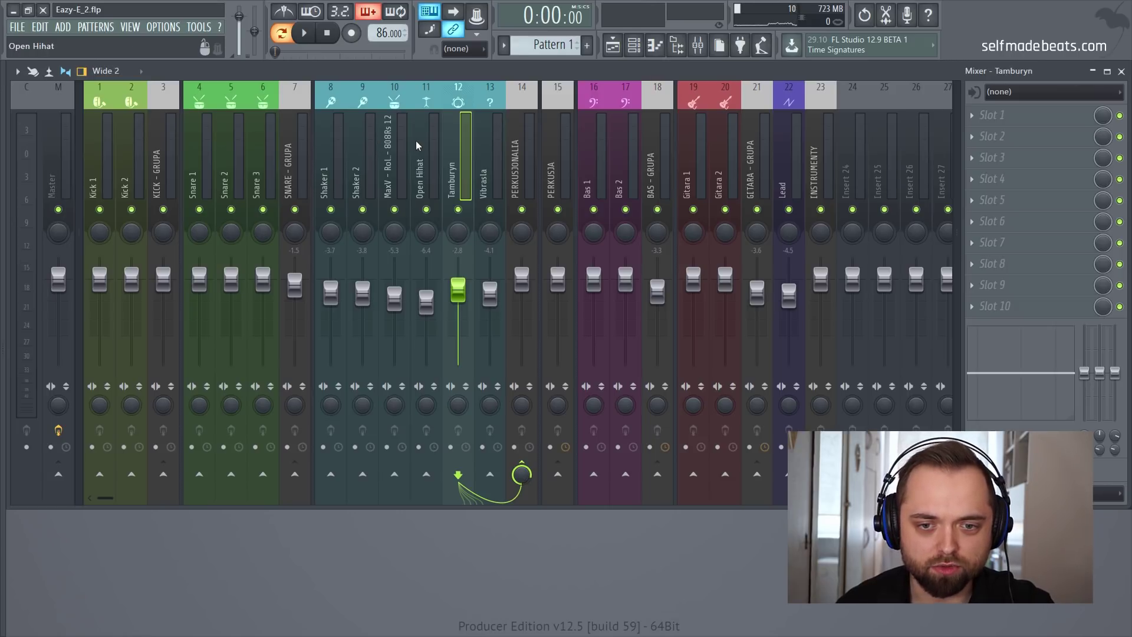
pyautogui.click(358, 140)
pyautogui.click(324, 140)
pyautogui.click(221, 140)
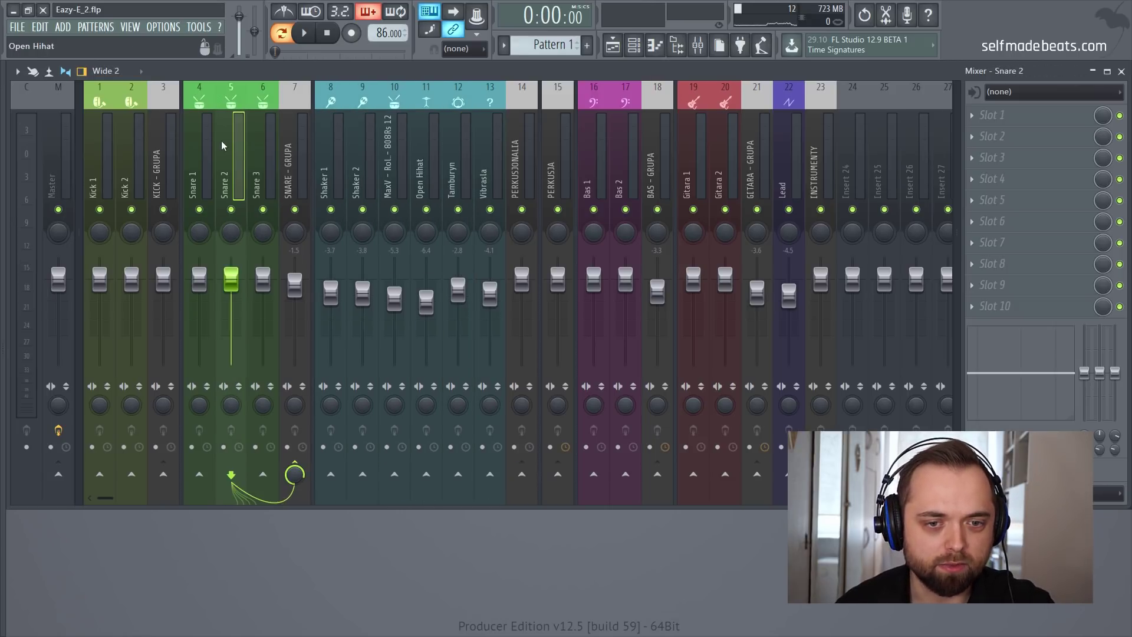
pyautogui.click(197, 143)
pyautogui.click(156, 143)
pyautogui.click(130, 145)
pyautogui.click(106, 146)
pyautogui.click(136, 150)
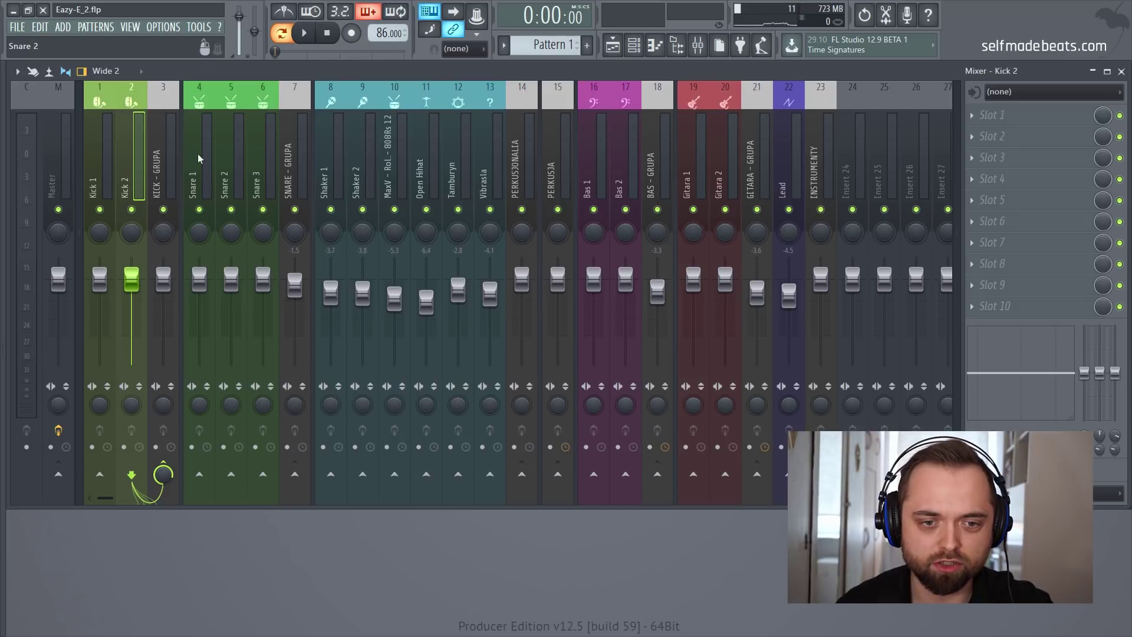
# Pan KICK - GRUPA about 2% left, offset BAS - GRUPA slightly from centre, and pan SNARE - GRUPA slightly right
pyautogui.click(165, 151)
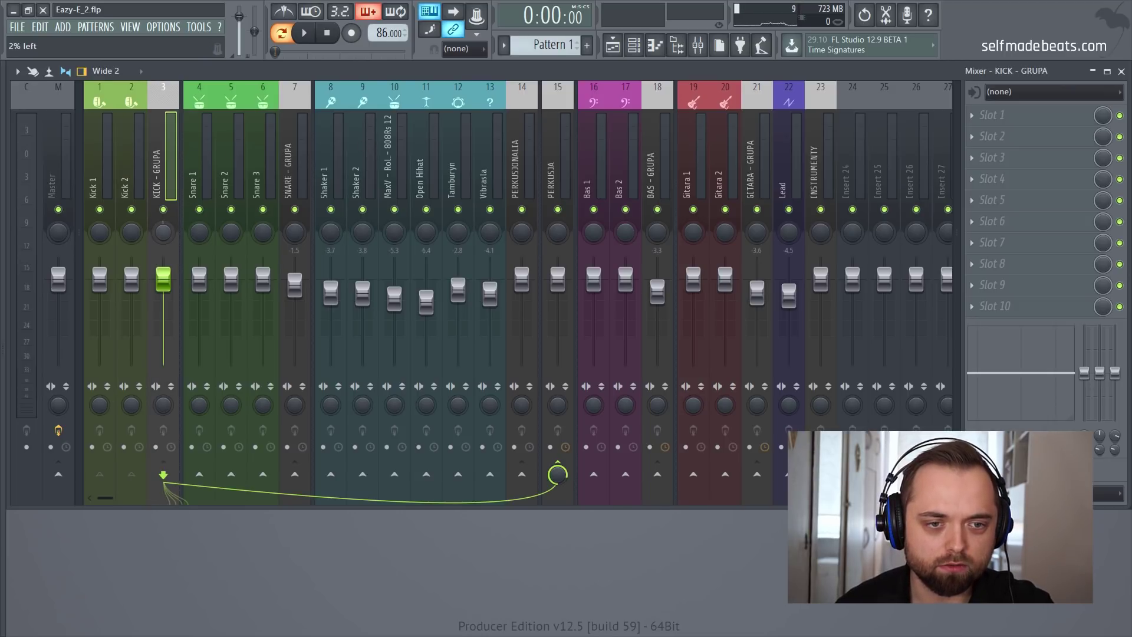
pyautogui.click(660, 241)
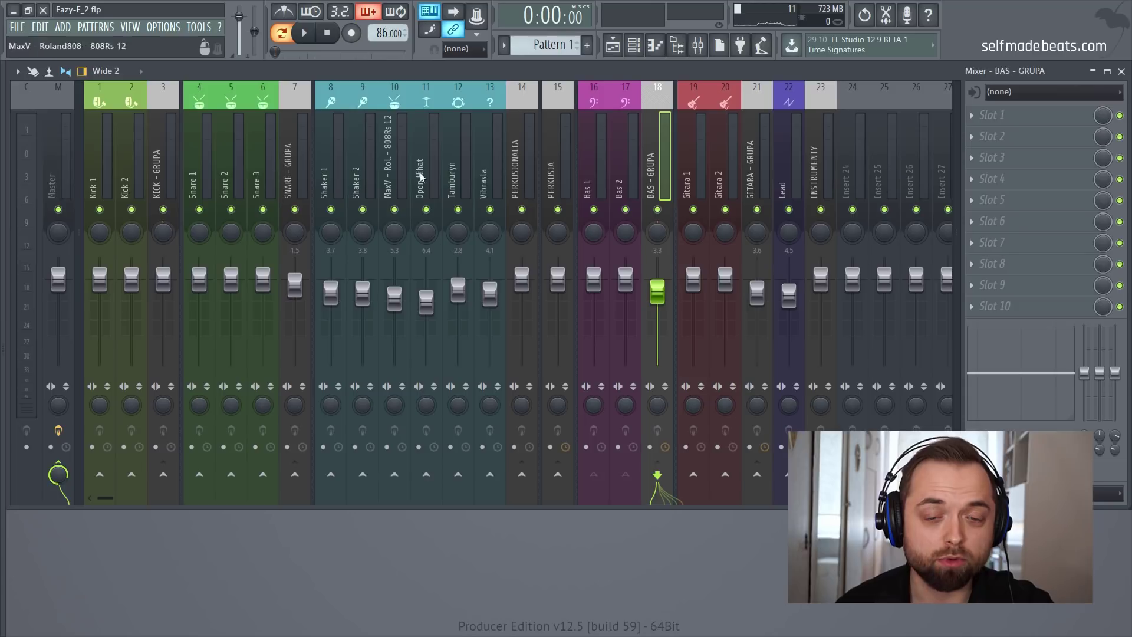
pyautogui.click(292, 234)
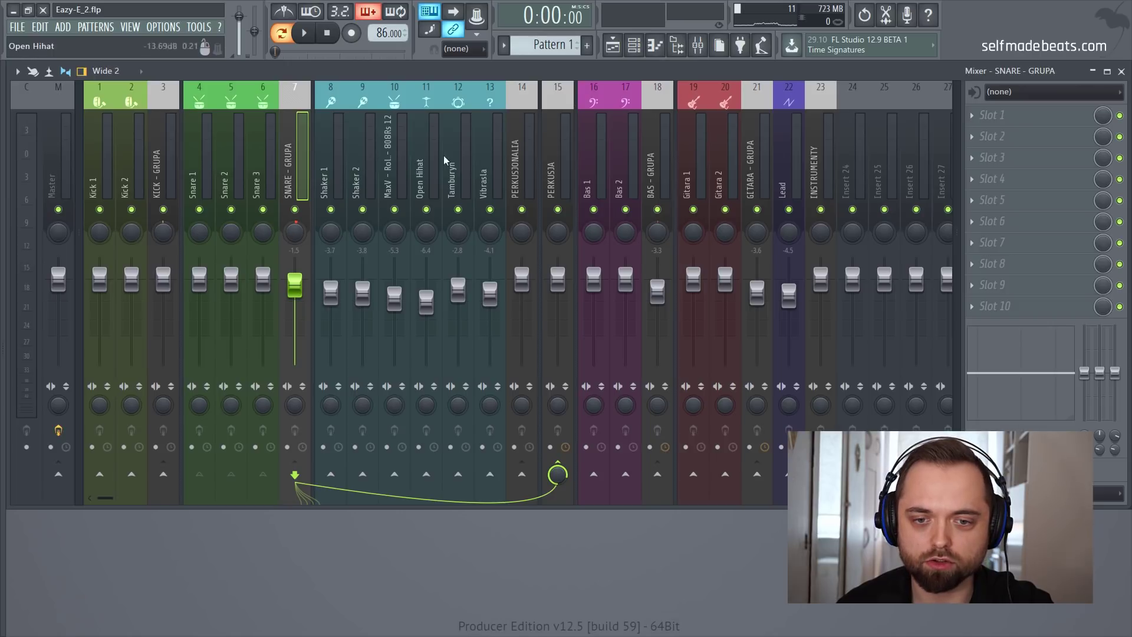
# Select the MaxV 808 mixer track and play the pattern briefly to judge the panning of the percussion
pyautogui.click(395, 160)
pyautogui.press('space')
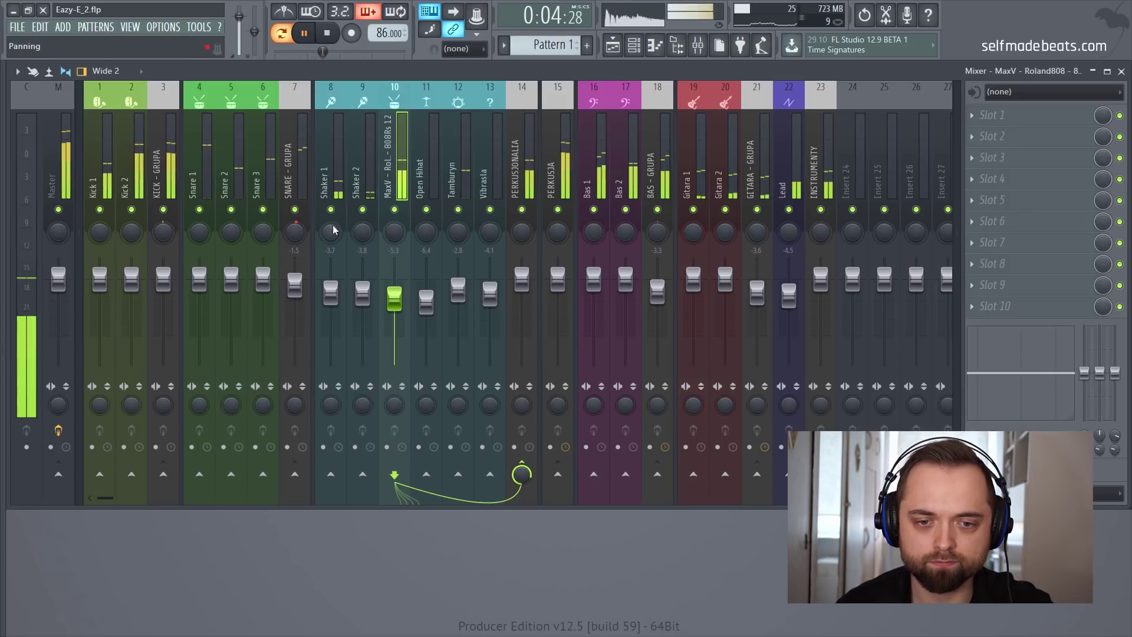
pyautogui.press('space')
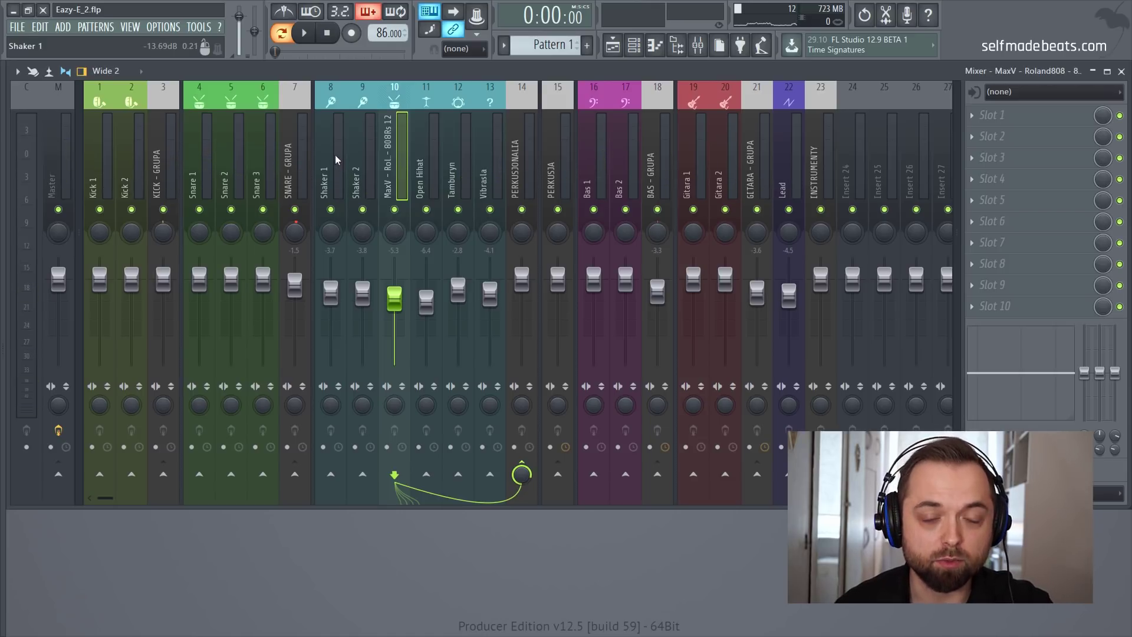
# Pan Shaker 1 about 35% left, Shaker 2 to the right with its level at -1.1 dB, and Tamburyn to the left
pyautogui.click(331, 231)
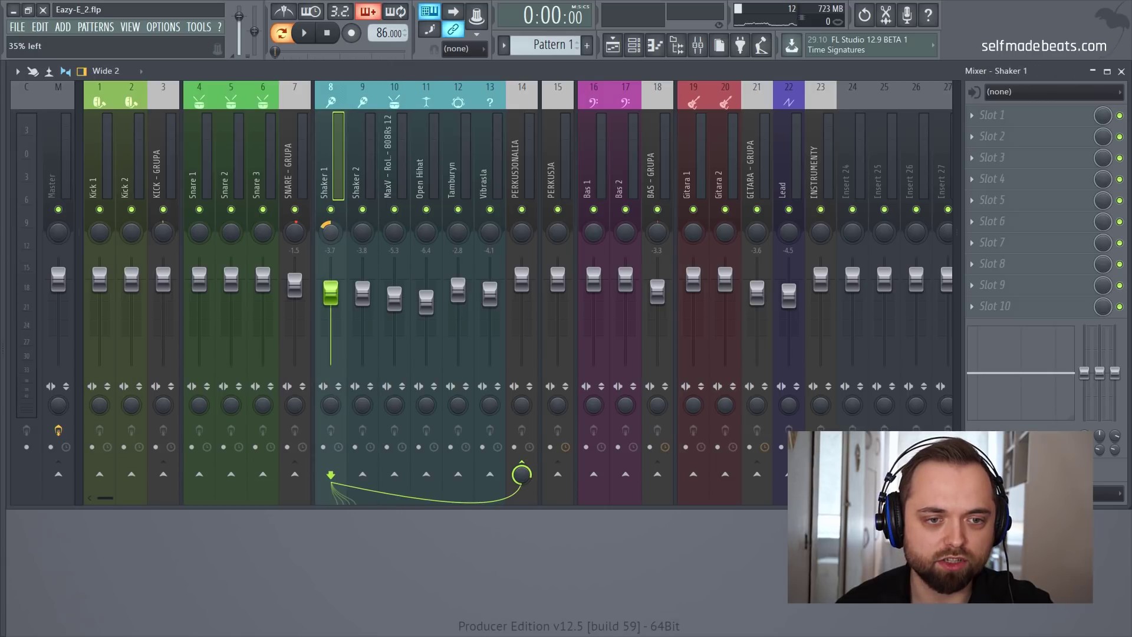
pyautogui.click(357, 233)
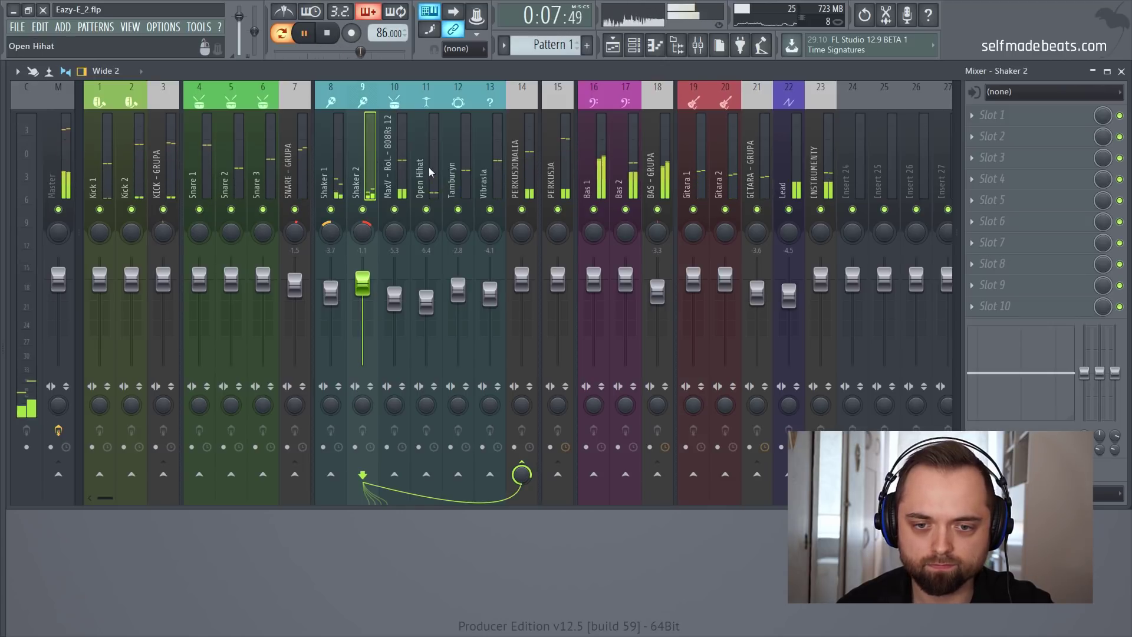
pyautogui.click(455, 234)
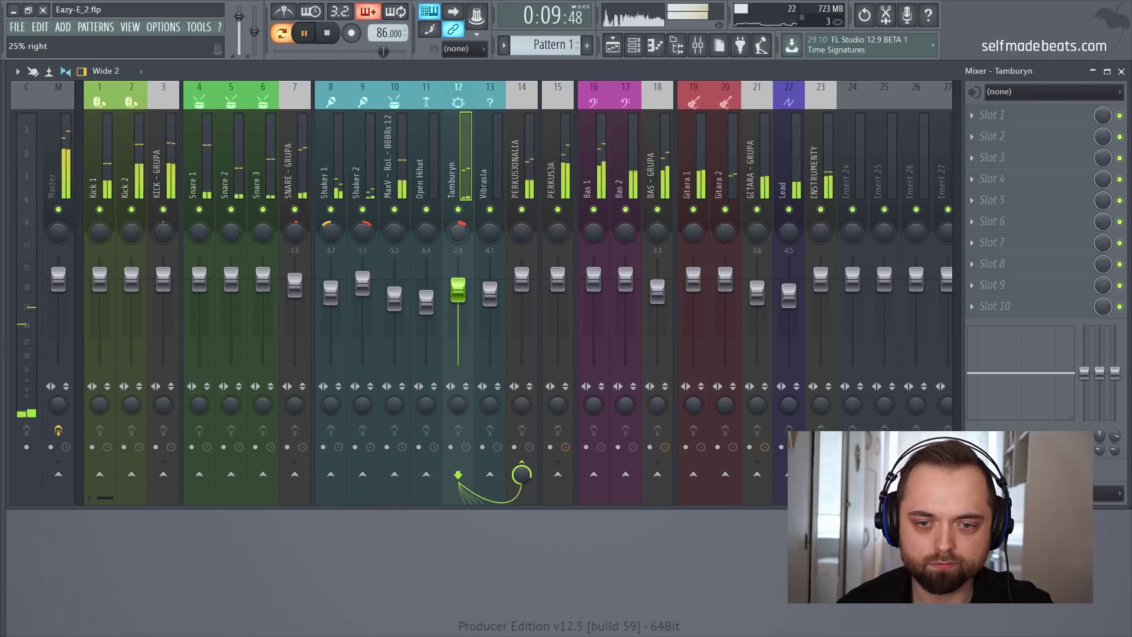
pyautogui.moveTo(455, 234); pyautogui.dragTo(455, 249)
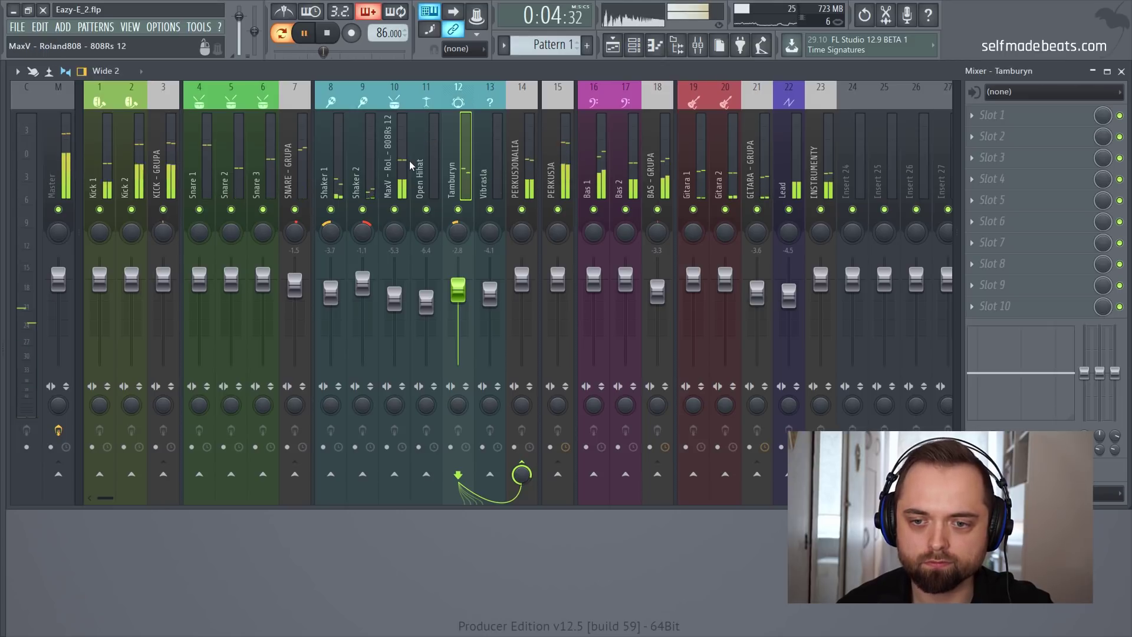
# Pan the GITARA - GRUPA track slightly left and the Lead track slightly right during playback
pyautogui.moveTo(757, 231); pyautogui.dragTo(757, 232)
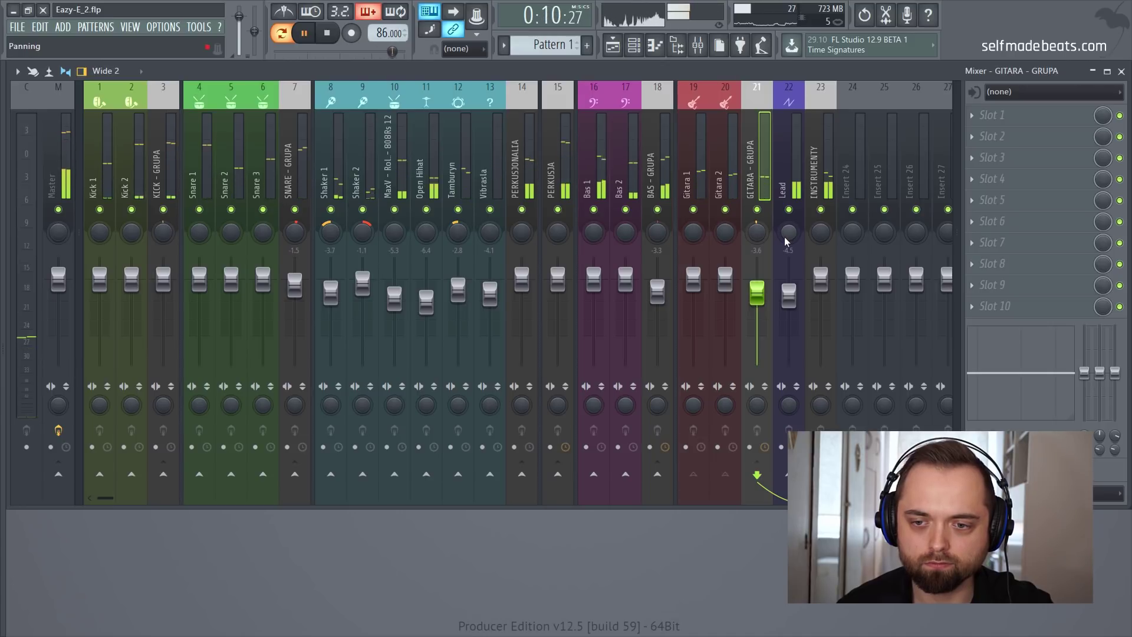
pyautogui.moveTo(788, 232); pyautogui.dragTo(789, 228)
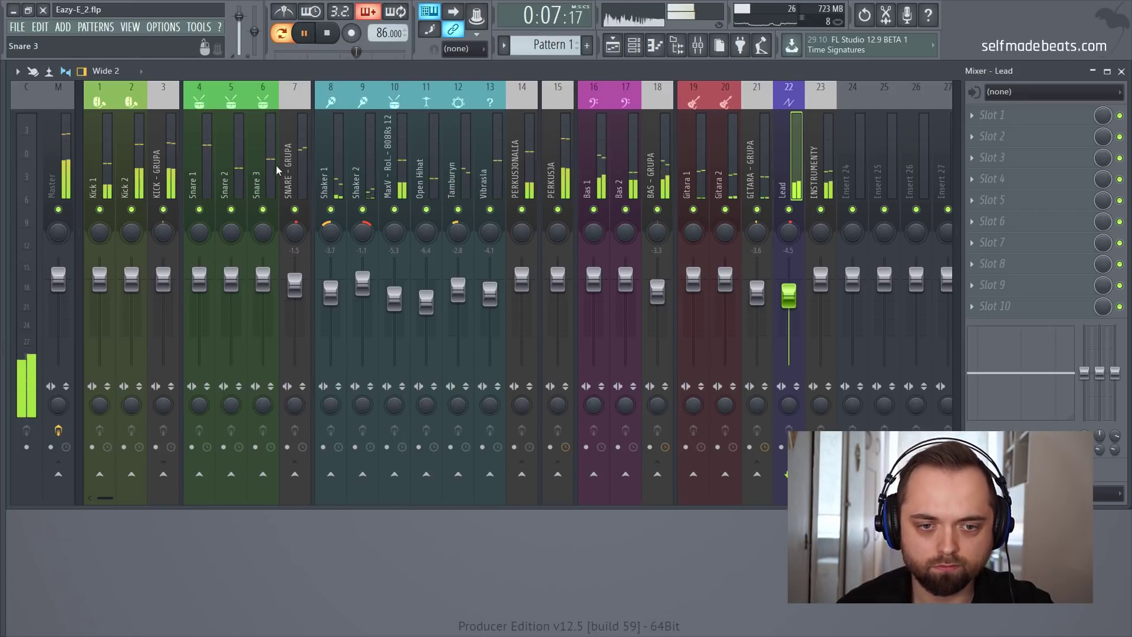
# Stop playback, solo both bass tracks together with BAS - GRUPA, and select the Bas 2 track
pyautogui.press('space')
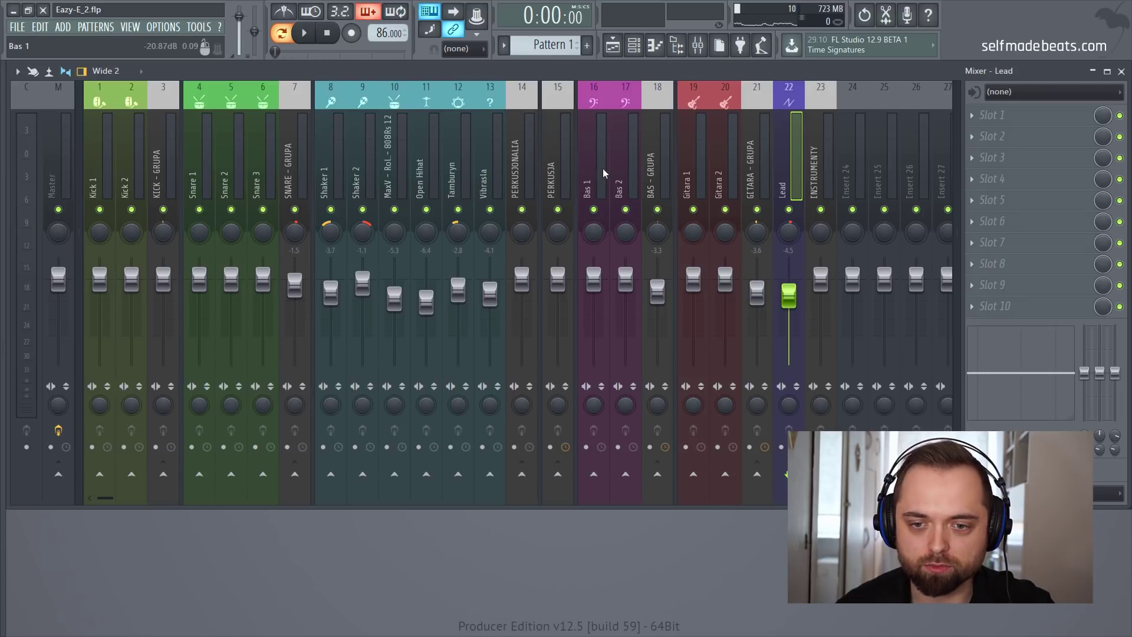
pyautogui.rightClick(593, 209)
pyautogui.click(625, 210)
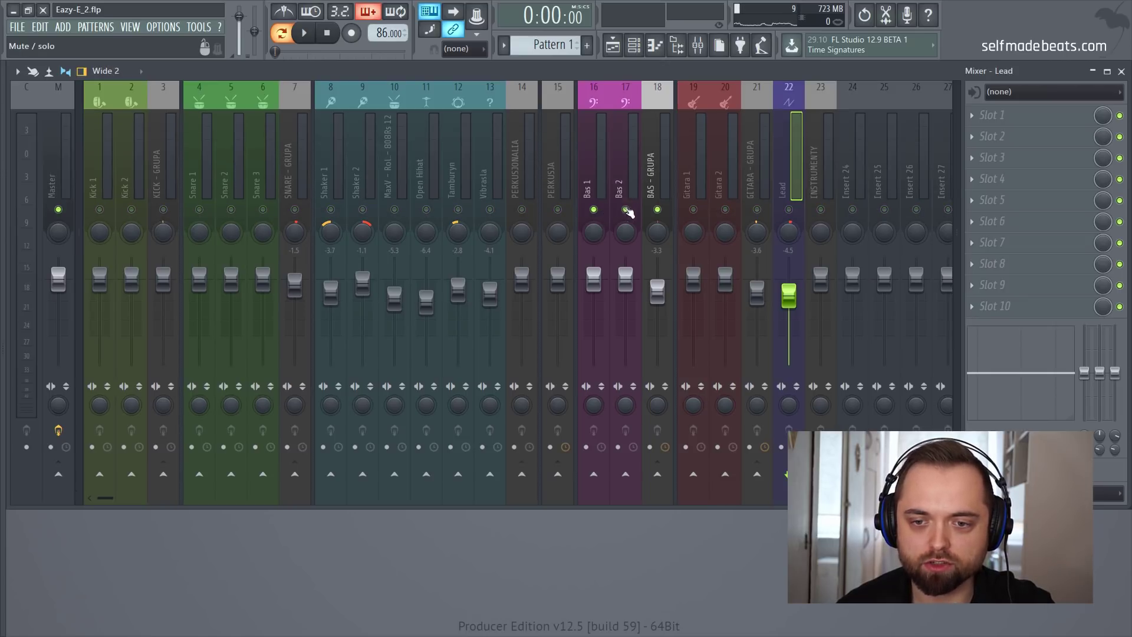
pyautogui.click(615, 161)
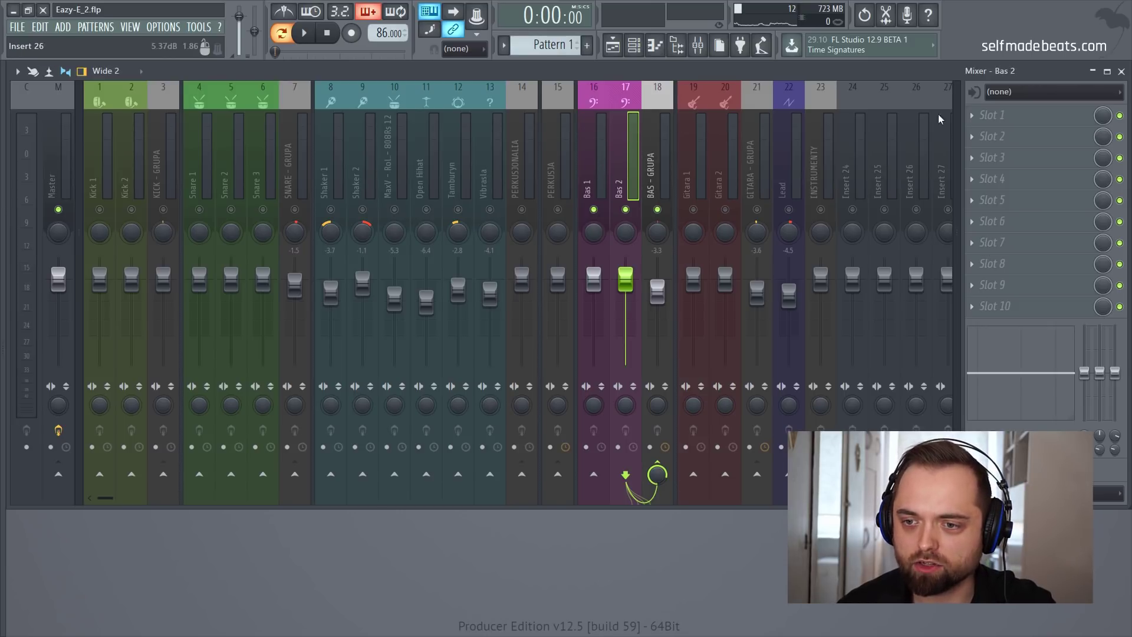
# Load Fruity Parametric EQ 2 into the first effect slot of Bas 2 and enlarge its window
pyautogui.click(994, 118)
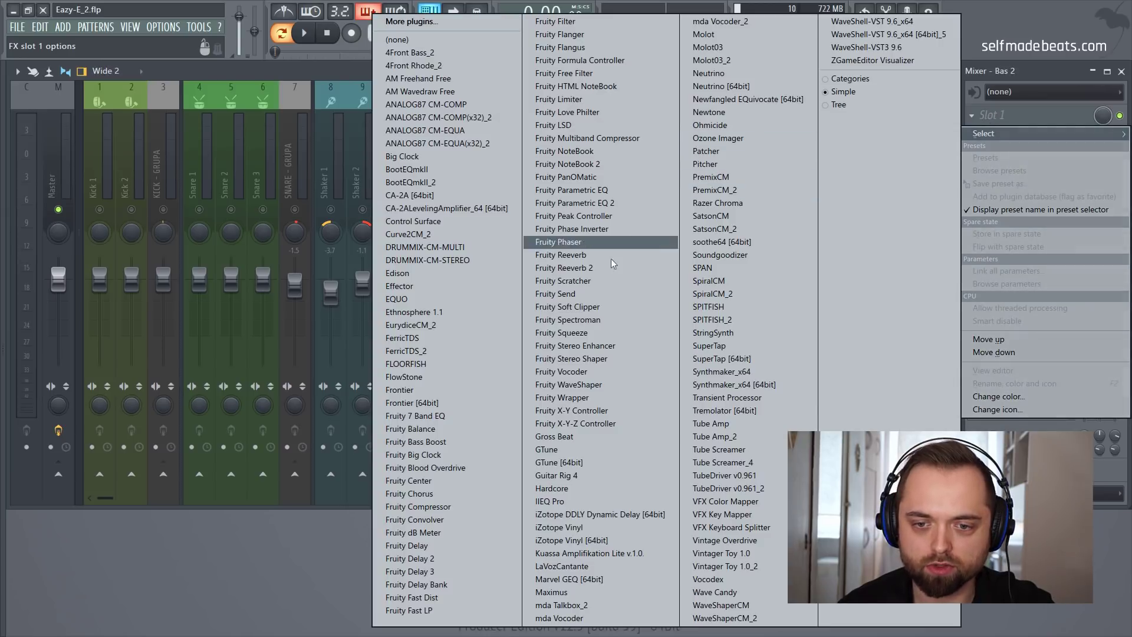
pyautogui.click(600, 206)
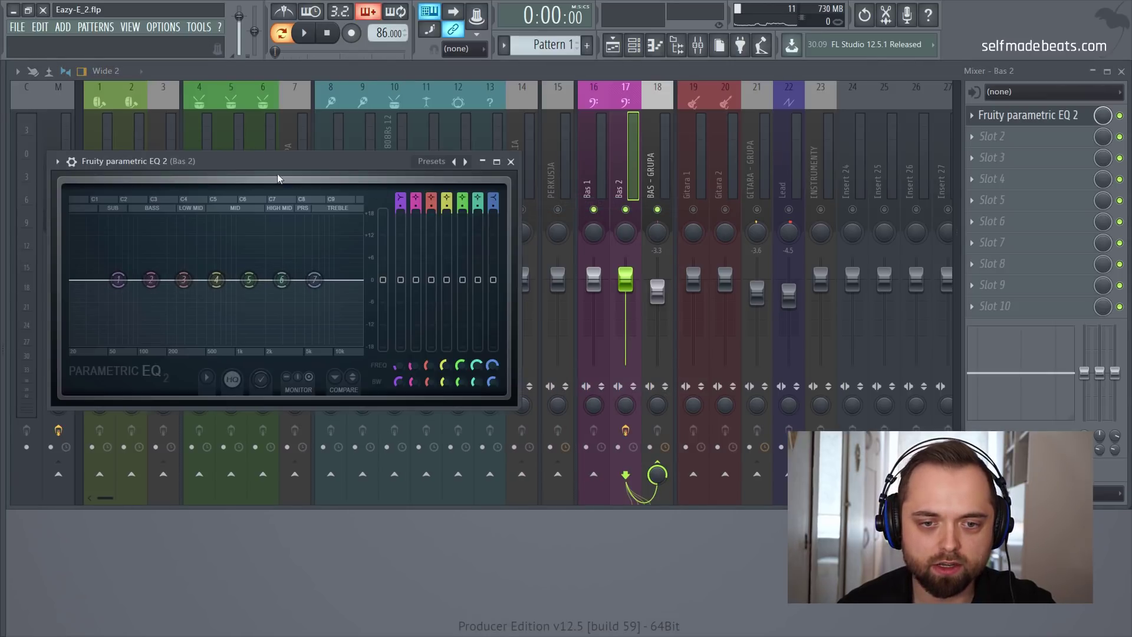
pyautogui.moveTo(280, 163); pyautogui.dragTo(239, 86)
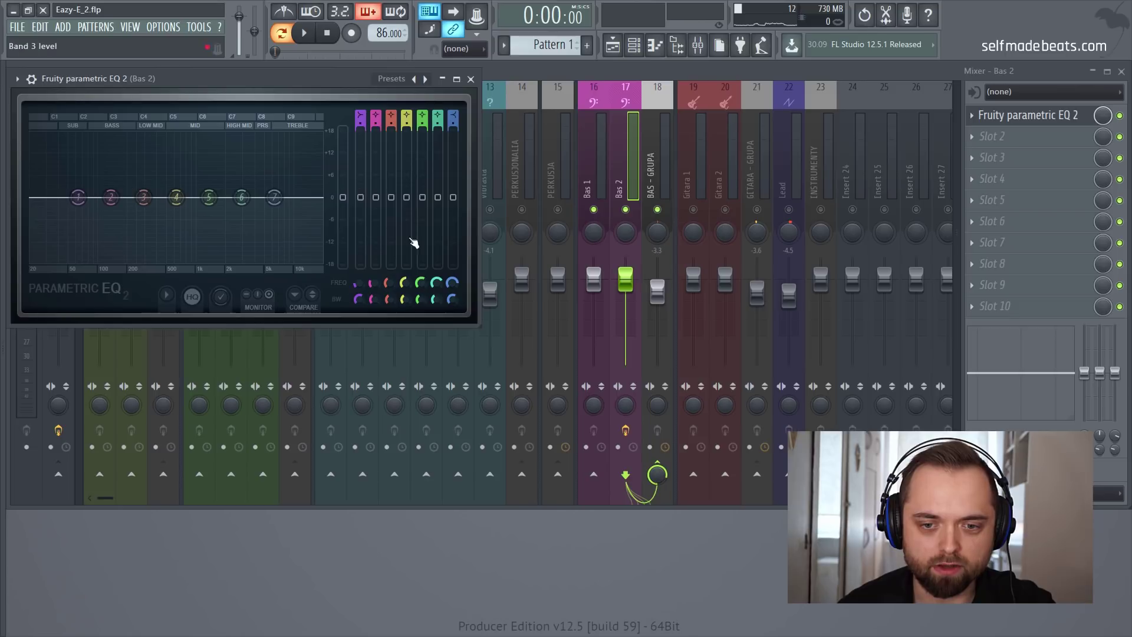
pyautogui.moveTo(476, 323); pyautogui.dragTo(586, 391)
# Silence Bas 1 and play the pattern to examine the frequency spectrum of Bas 2 alone in its equalizer
pyautogui.press('space')
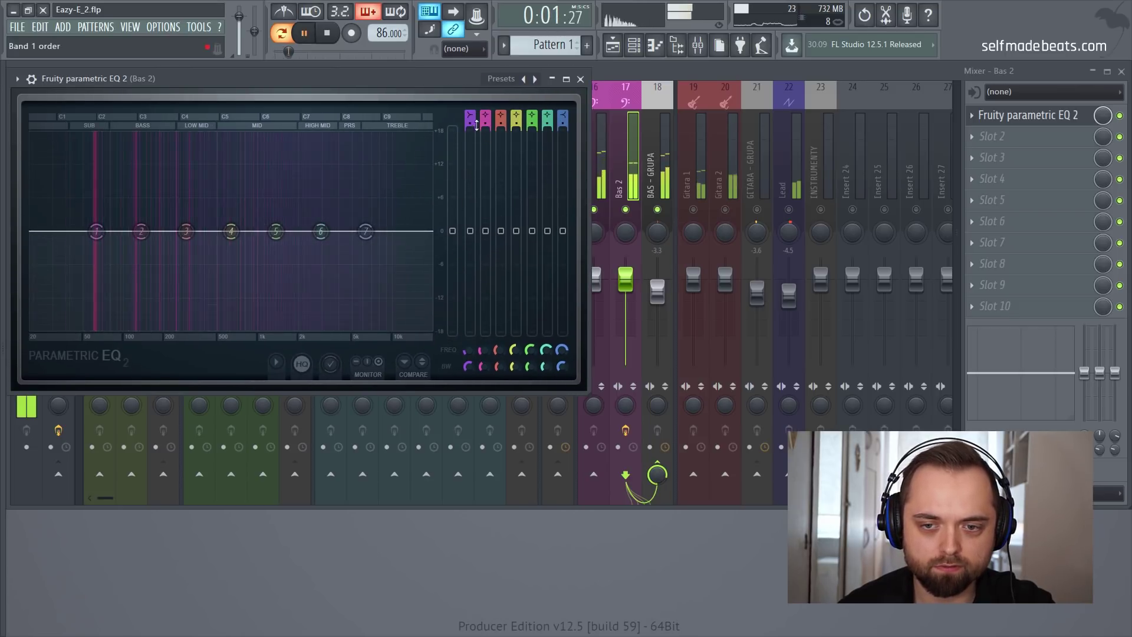
pyautogui.click(597, 211)
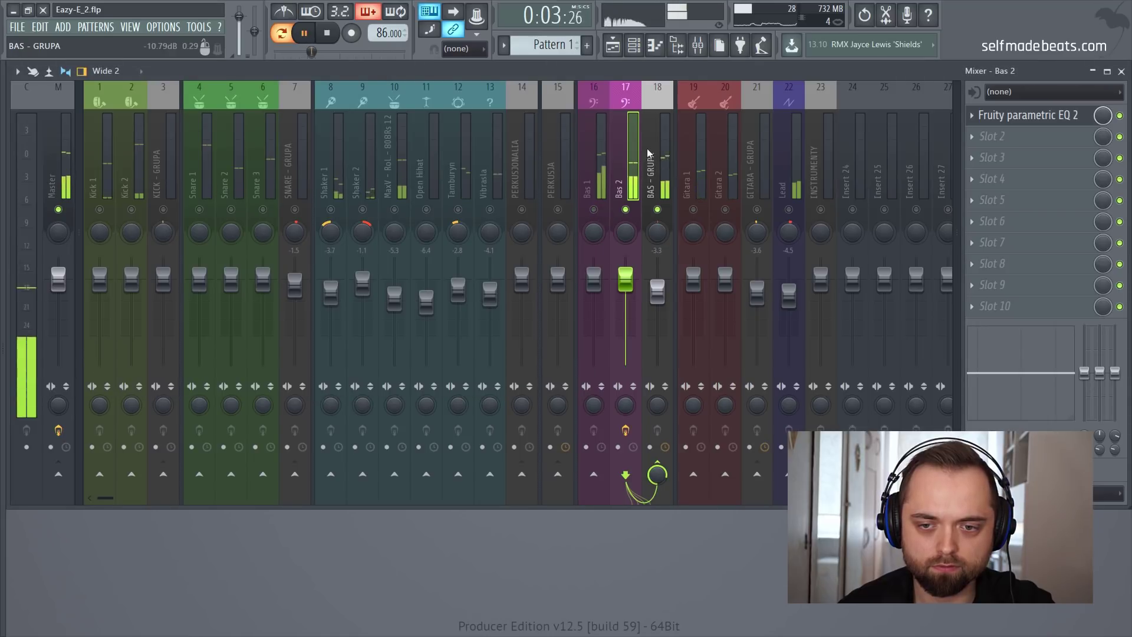
pyautogui.click(1000, 116)
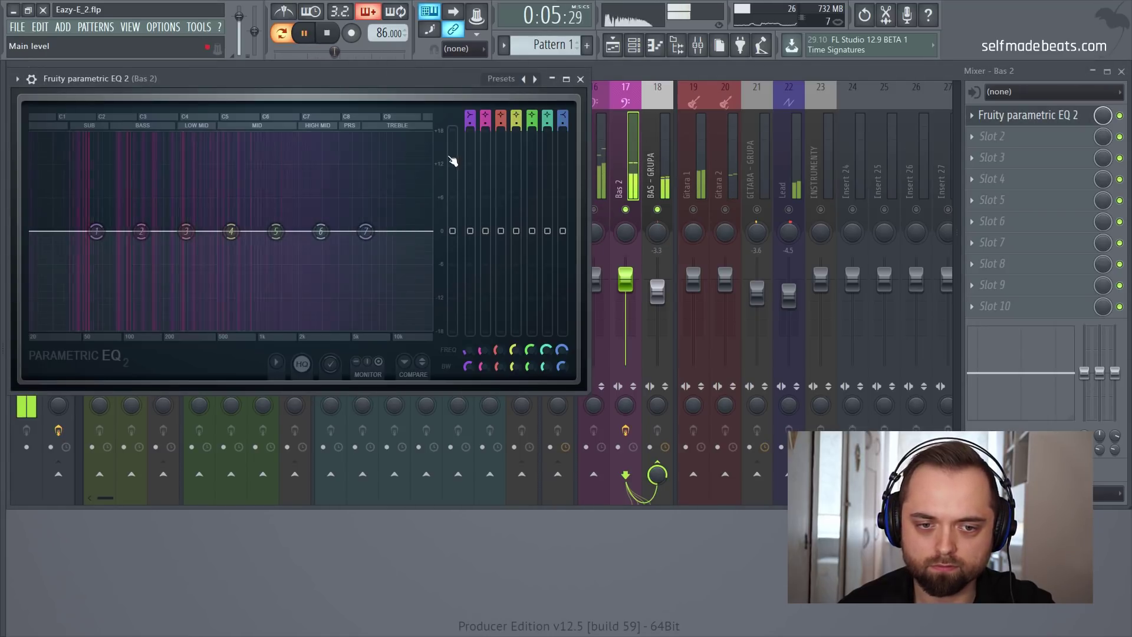
pyautogui.press('space')
# Turn band 1 of the Bas 2 equalizer into a steeper, narrower high-pass filter and lower its cutoff below 63 Hz
pyautogui.moveTo(471, 117); pyautogui.dragTo(474, 194)
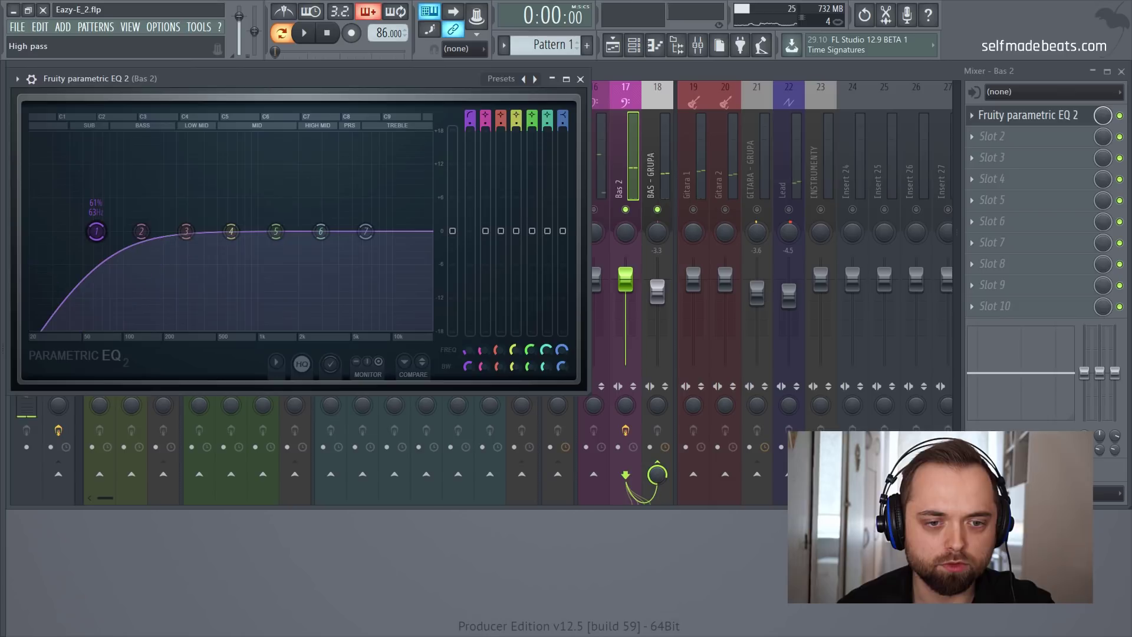
pyautogui.moveTo(470, 351); pyautogui.dragTo(470, 339)
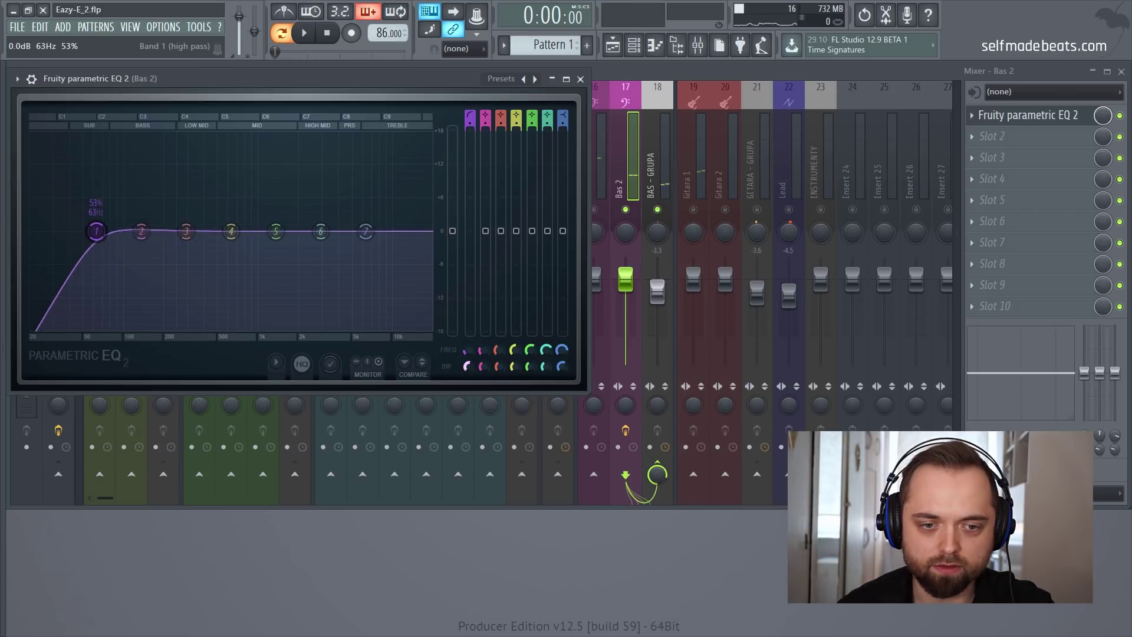
pyautogui.press('space')
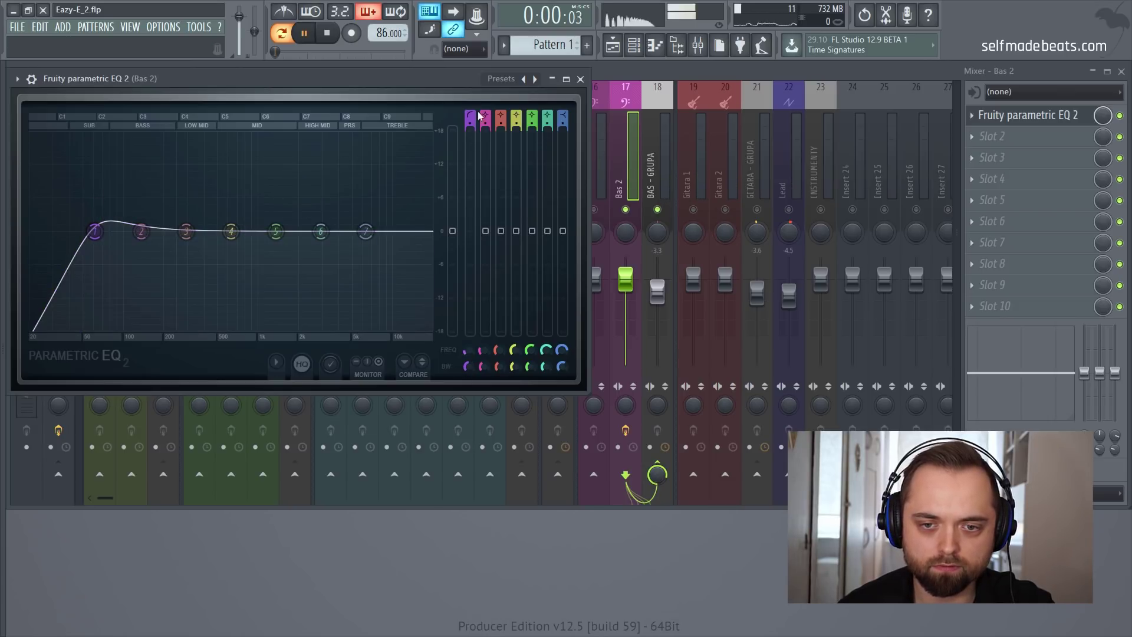
pyautogui.moveTo(469, 122); pyautogui.dragTo(469, 132)
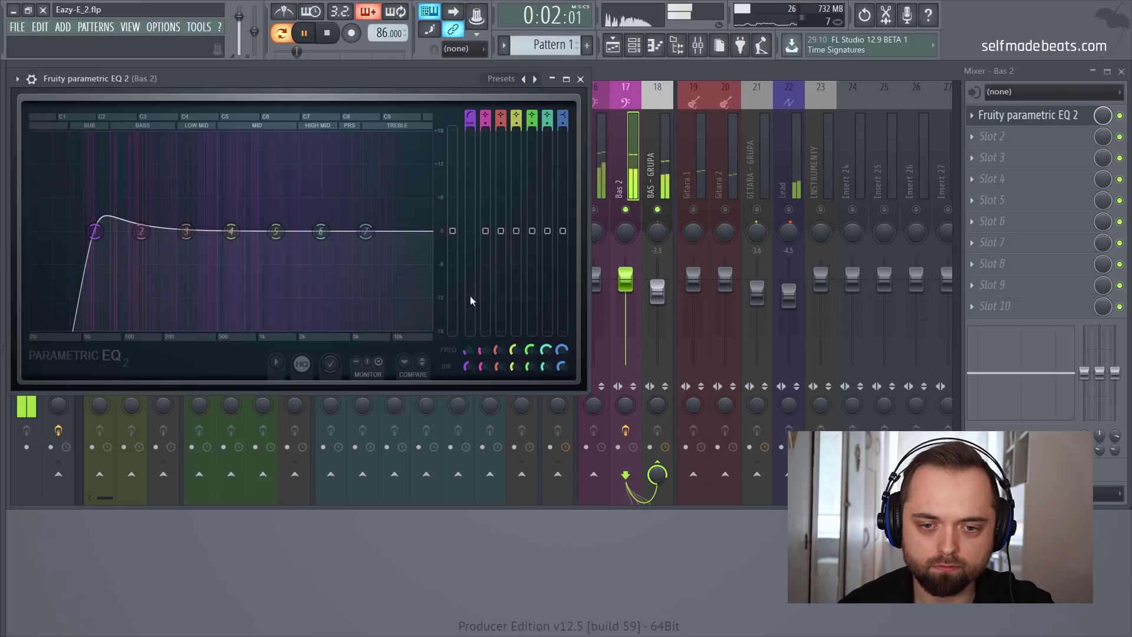
pyautogui.moveTo(469, 352); pyautogui.dragTo(472, 366)
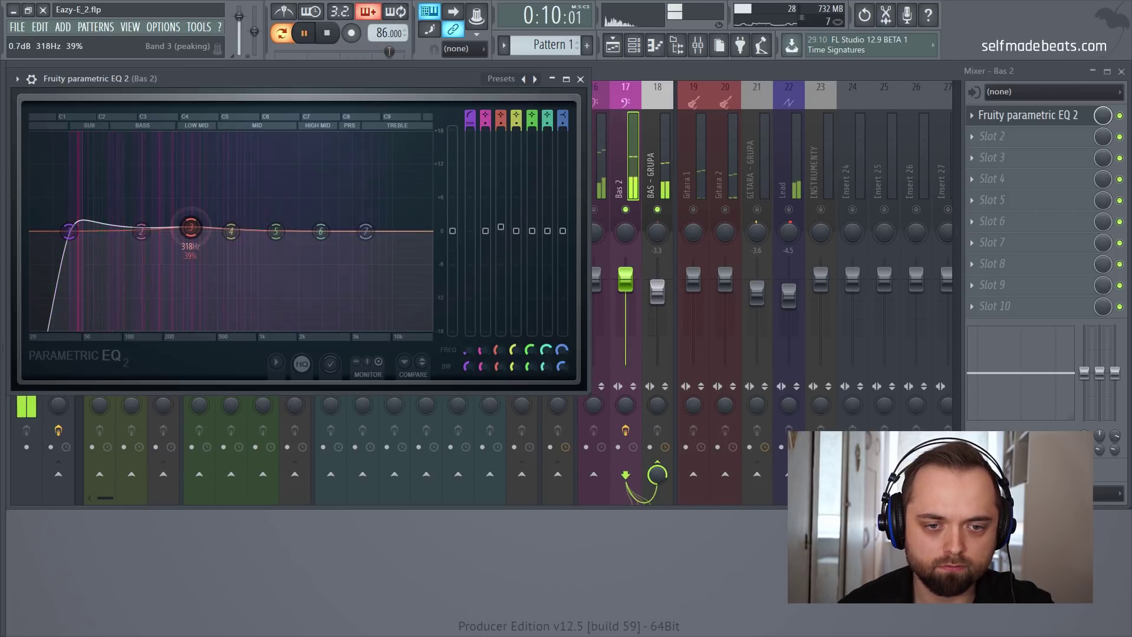
# Cut band 2 of the Bas 2 equalizer at 134 Hz with 21% width, and lower high-shelf band 7 around 1.4 kHz
pyautogui.moveTo(141, 231); pyautogui.dragTo(139, 245)
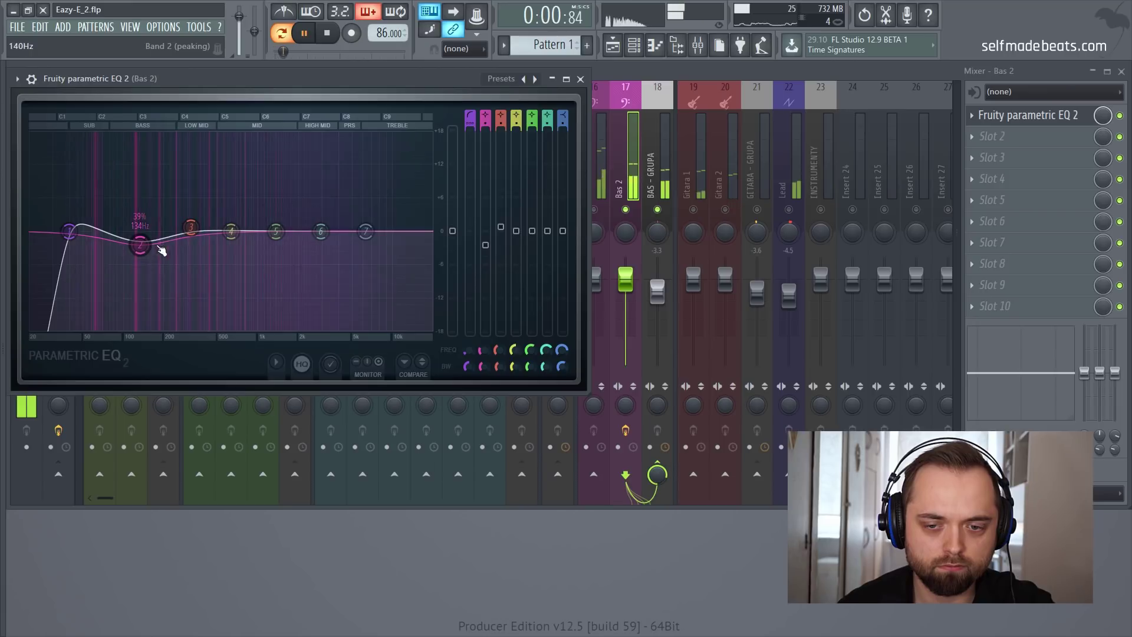
pyautogui.moveTo(484, 367); pyautogui.dragTo(483, 388)
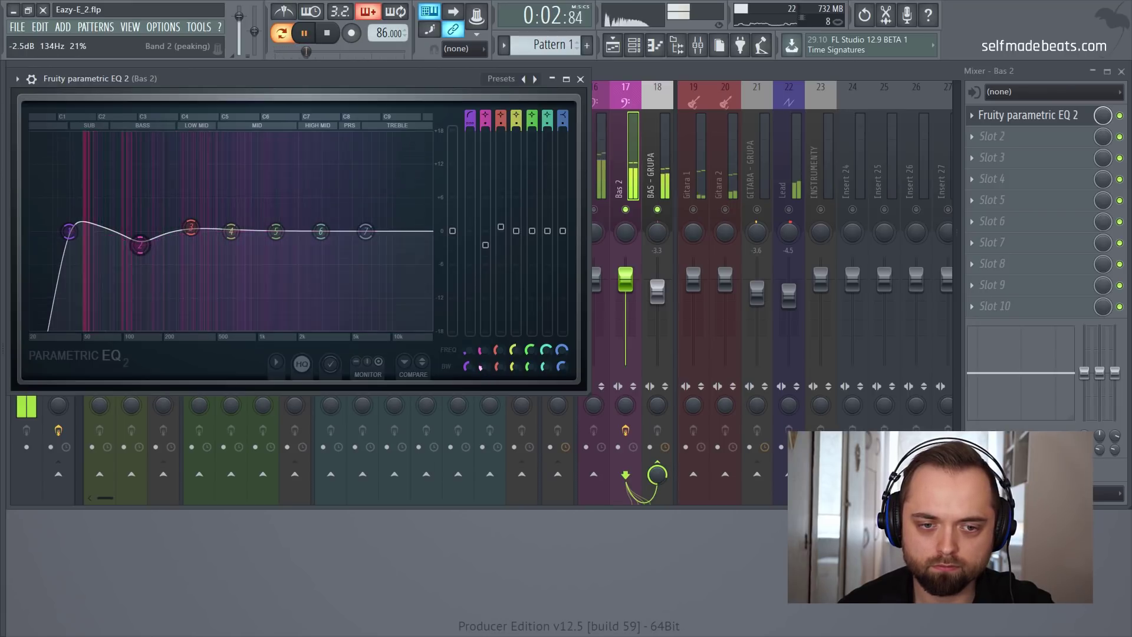
pyautogui.moveTo(494, 255); pyautogui.dragTo(492, 265)
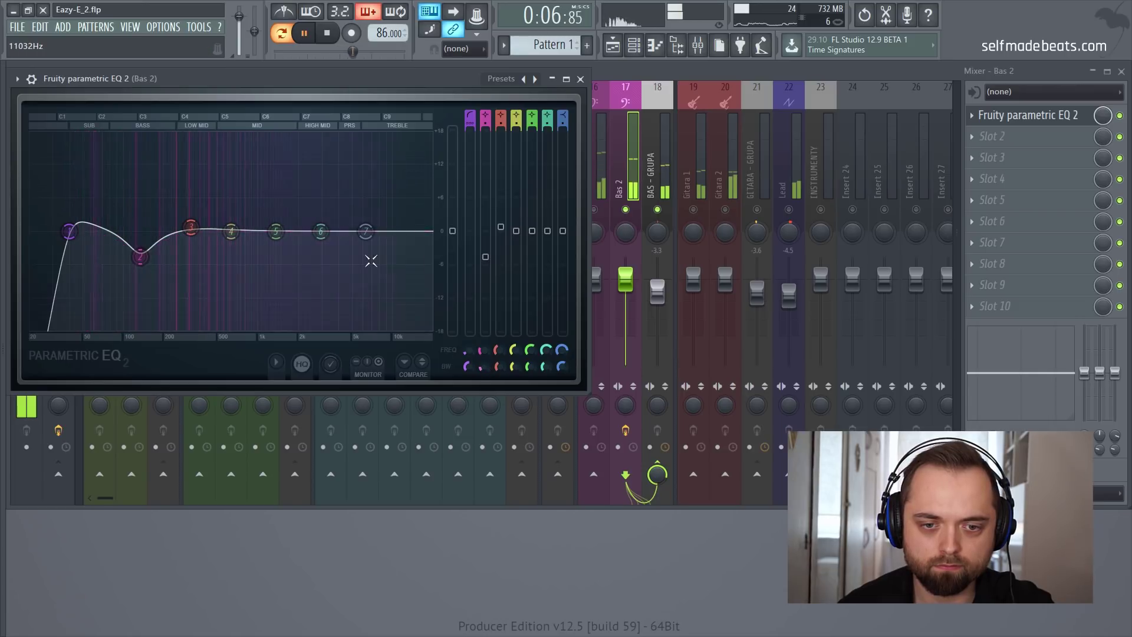
pyautogui.moveTo(365, 231); pyautogui.dragTo(283, 253)
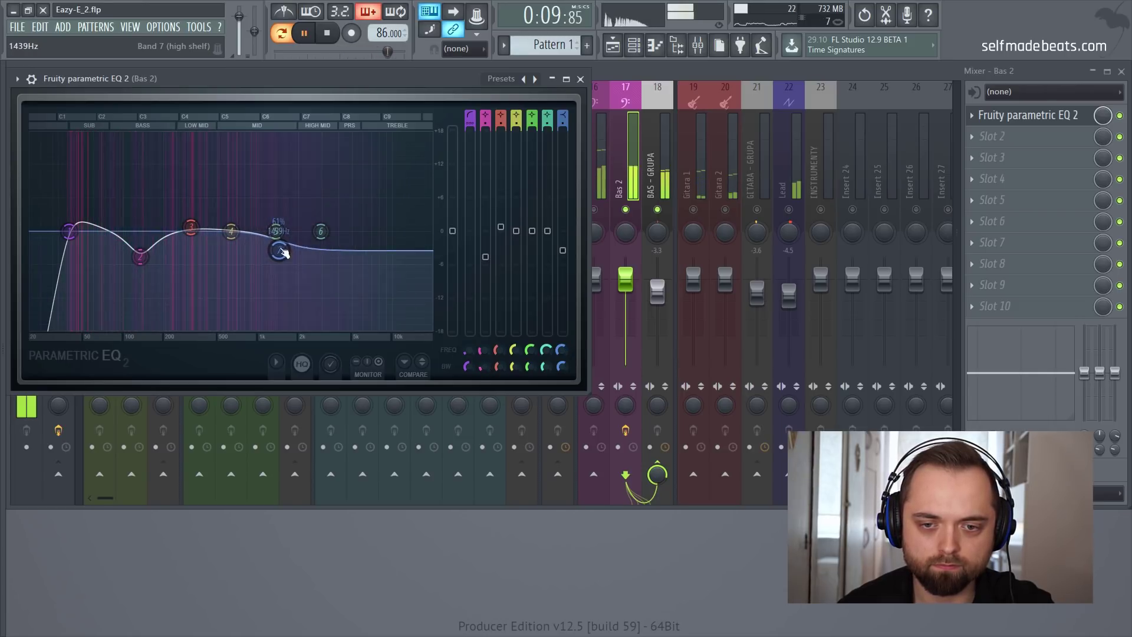
# Close the Bas 2 equalizer, unmute Bas 1, and adjust Bas 1's stereo separation during playback
pyautogui.click(580, 78)
pyautogui.click(596, 171)
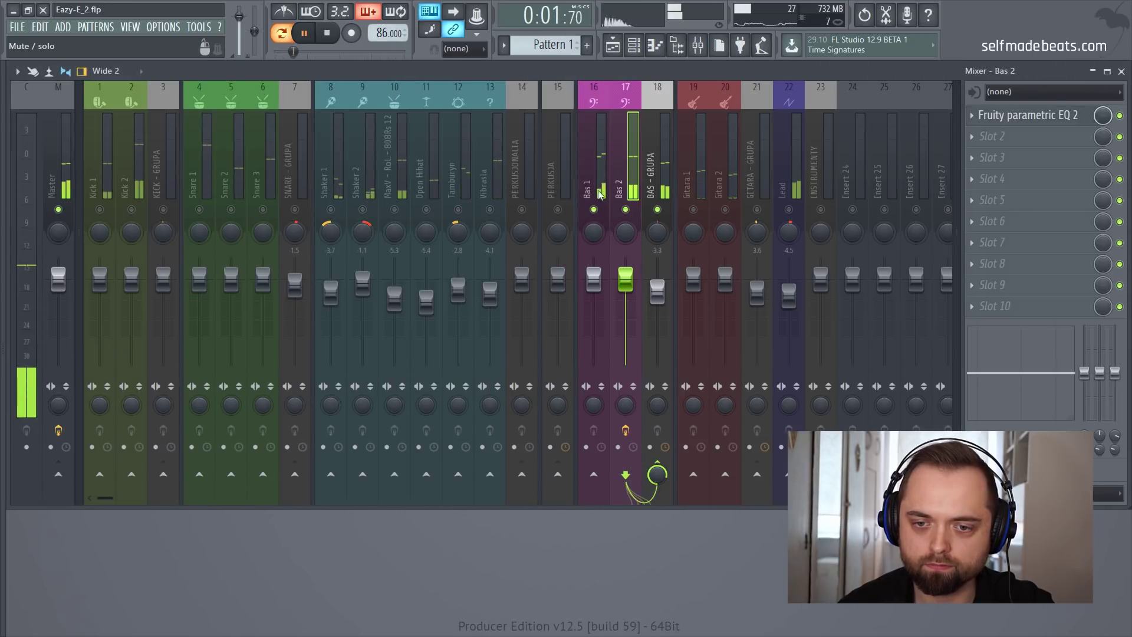
pyautogui.moveTo(593, 405); pyautogui.dragTo(593, 425)
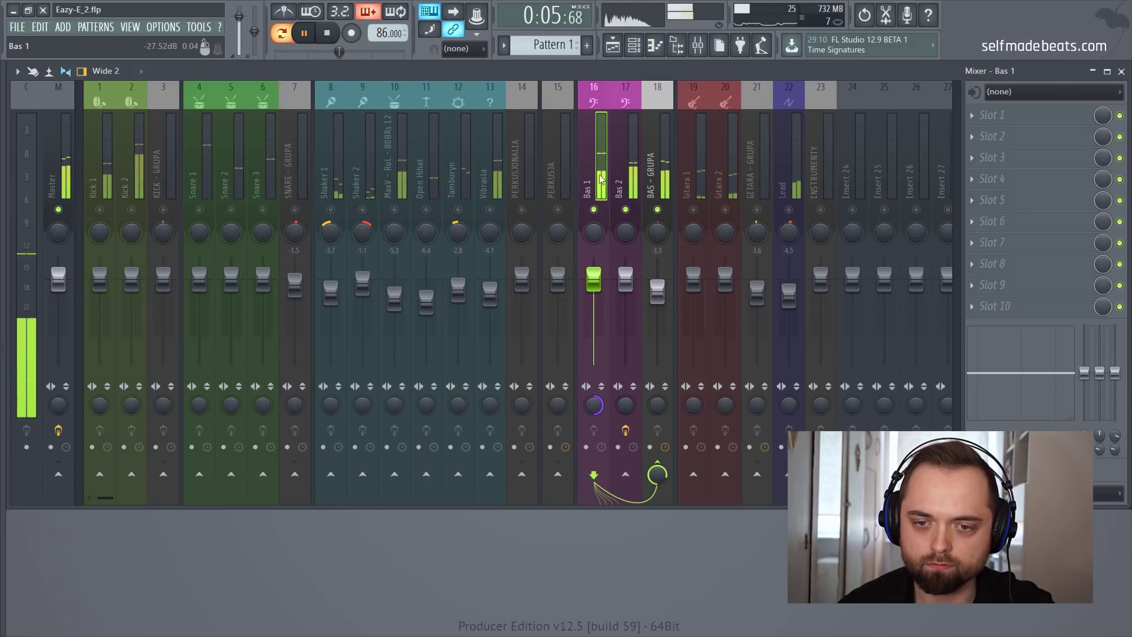
pyautogui.press('space')
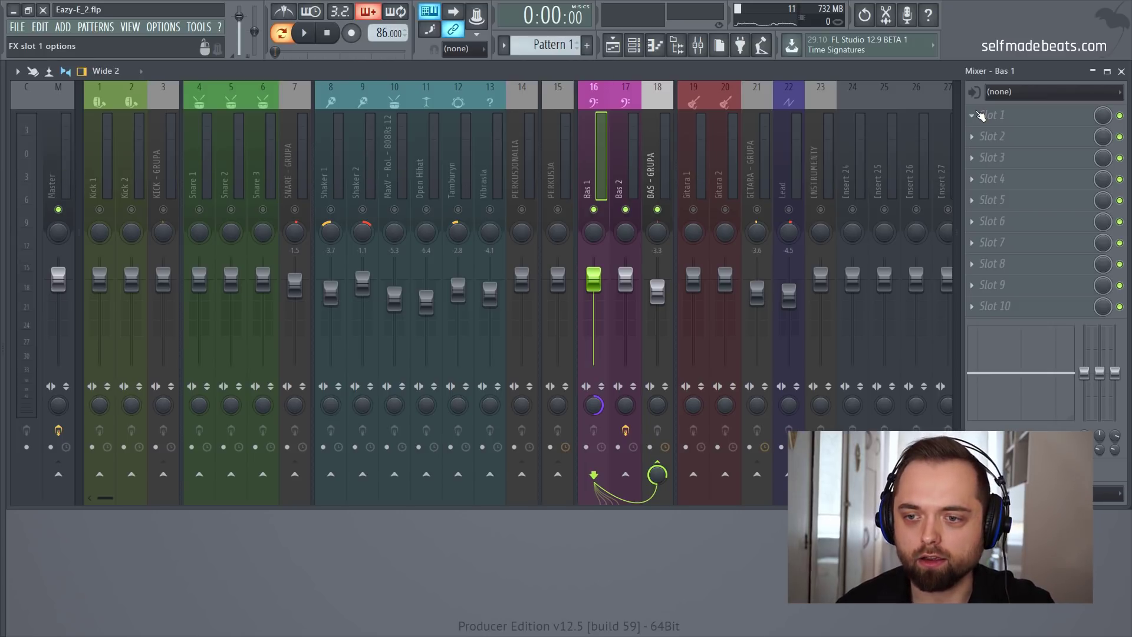
# Load Fruity Parametric EQ 2 into the first slot of Bas 1, enlarge its window, and briefly play the pattern to view the spectrum
pyautogui.click(978, 115)
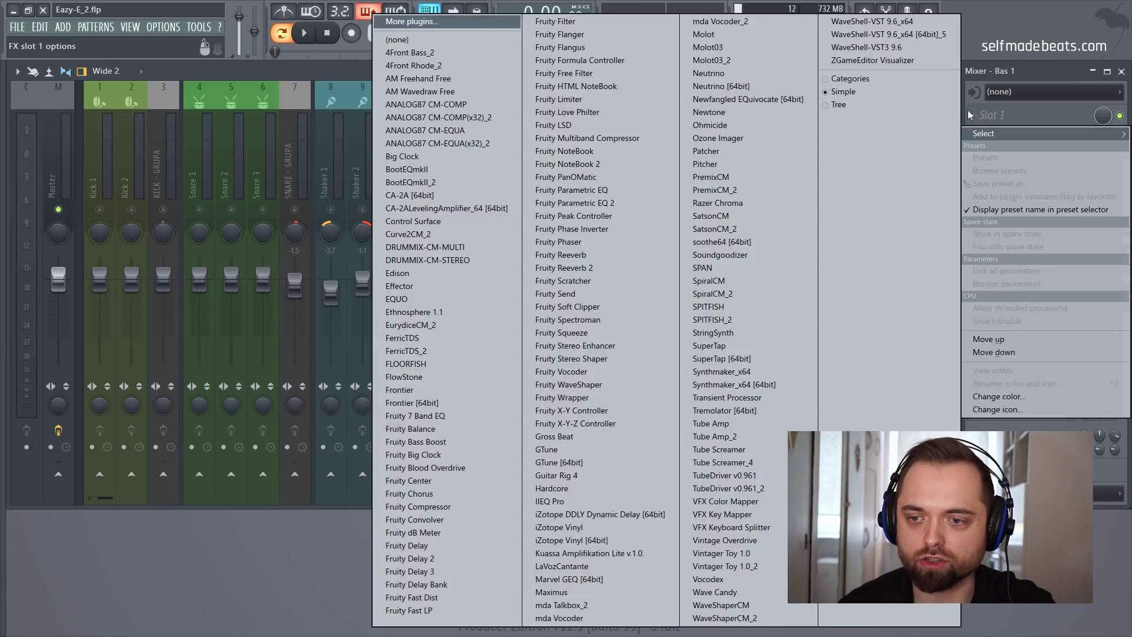
pyautogui.click(602, 203)
pyautogui.moveTo(310, 130); pyautogui.dragTo(306, 78)
pyautogui.moveTo(480, 318); pyautogui.dragTo(628, 406)
pyautogui.press('space')
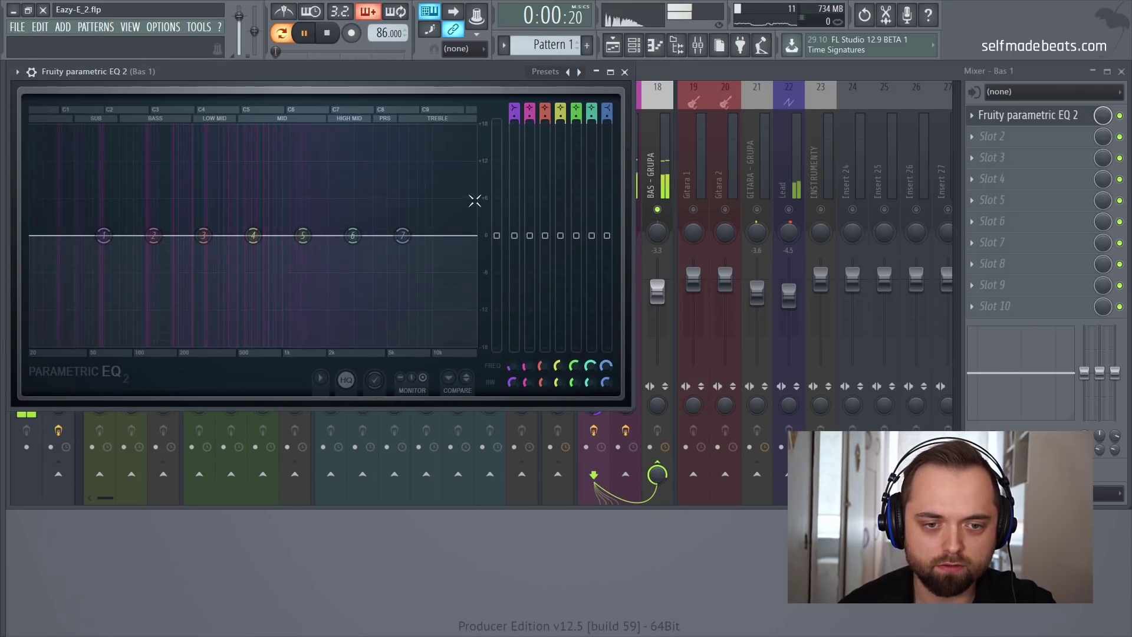
pyautogui.press('space')
# Make band 1 of the Bas 1 equalizer a high-pass filter with 47% width and raise its cutoff to band 2's frequency
pyautogui.moveTo(514, 107); pyautogui.dragTo(515, 121)
pyautogui.press('space')
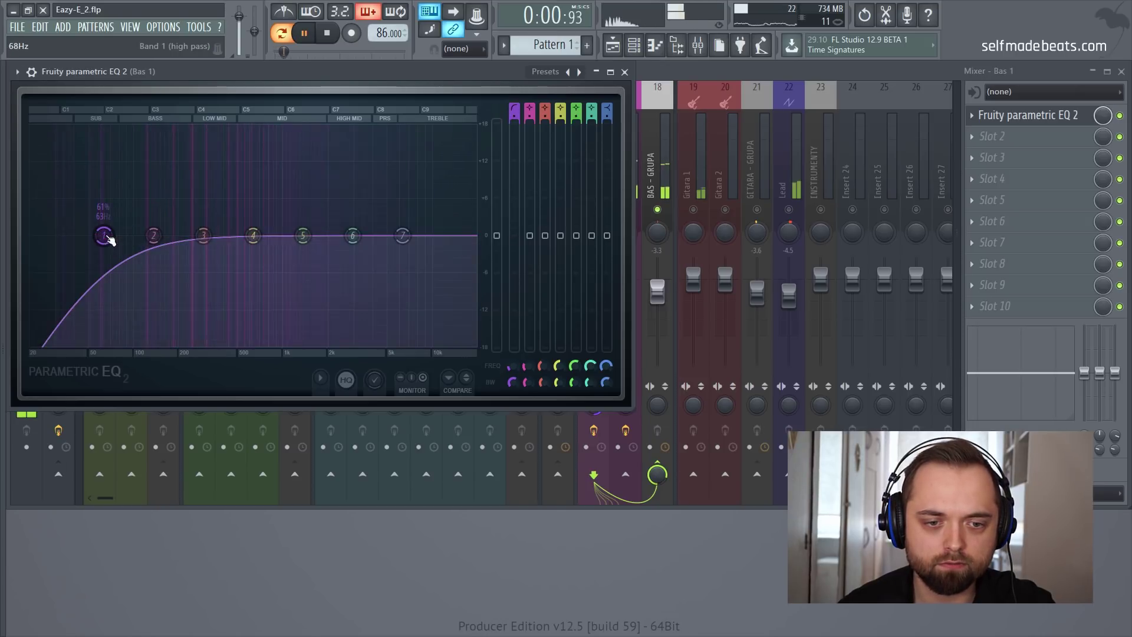
pyautogui.moveTo(104, 235); pyautogui.dragTo(120, 236)
pyautogui.moveTo(508, 382); pyautogui.dragTo(508, 374)
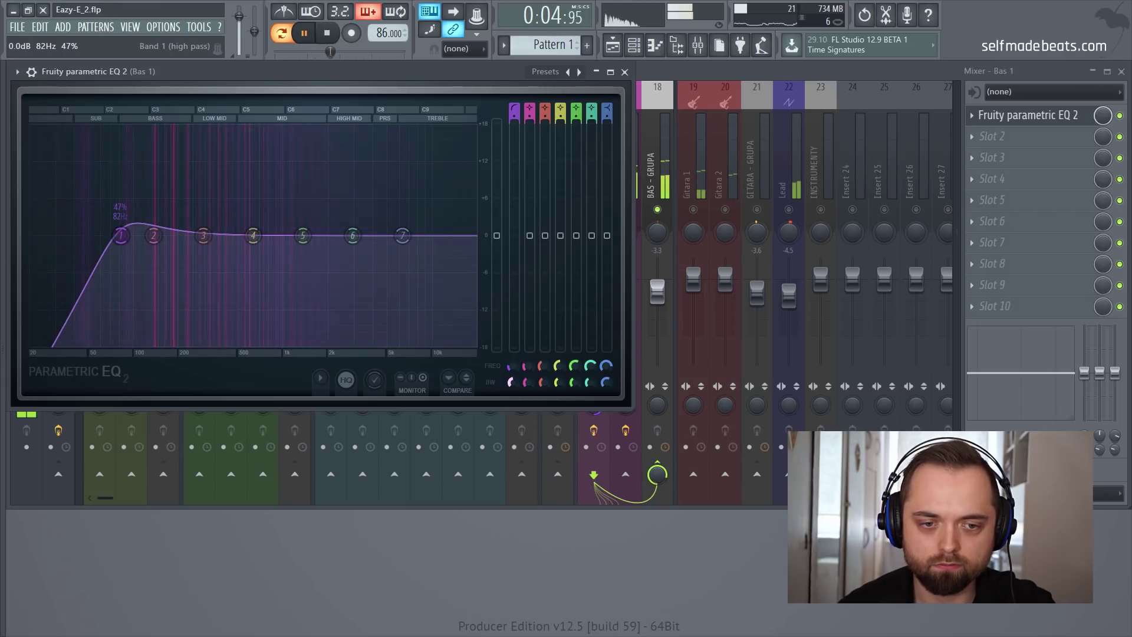
pyautogui.moveTo(513, 366); pyautogui.dragTo(513, 381)
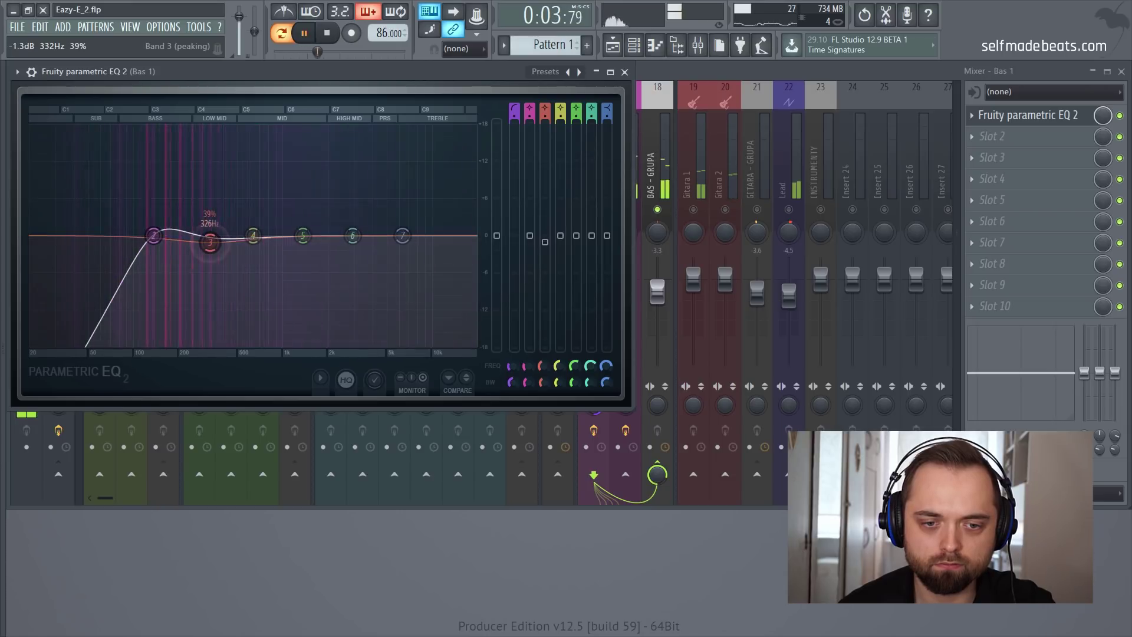
# Cut band 3 of the Bas 1 equalizer at 332 Hz with 22% width, and lower high-shelf band 7 at a reduced frequency
pyautogui.click(529, 382)
pyautogui.moveTo(529, 382); pyautogui.dragTo(542, 382)
pyautogui.press('space')
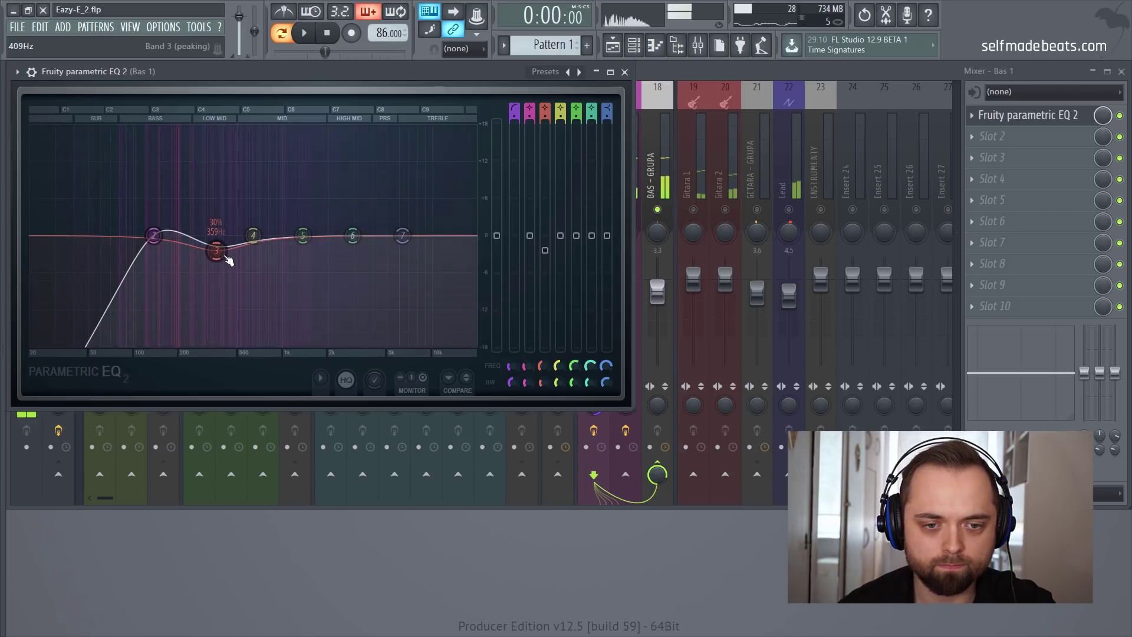
pyautogui.moveTo(216, 250); pyautogui.dragTo(212, 255)
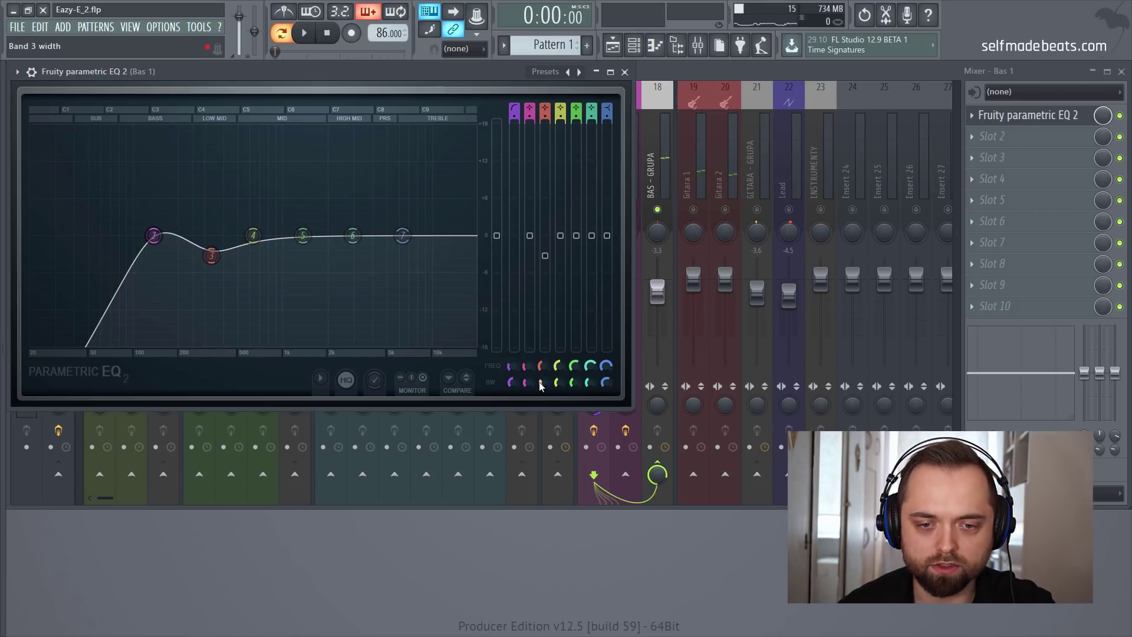
pyautogui.moveTo(541, 384); pyautogui.dragTo(541, 386)
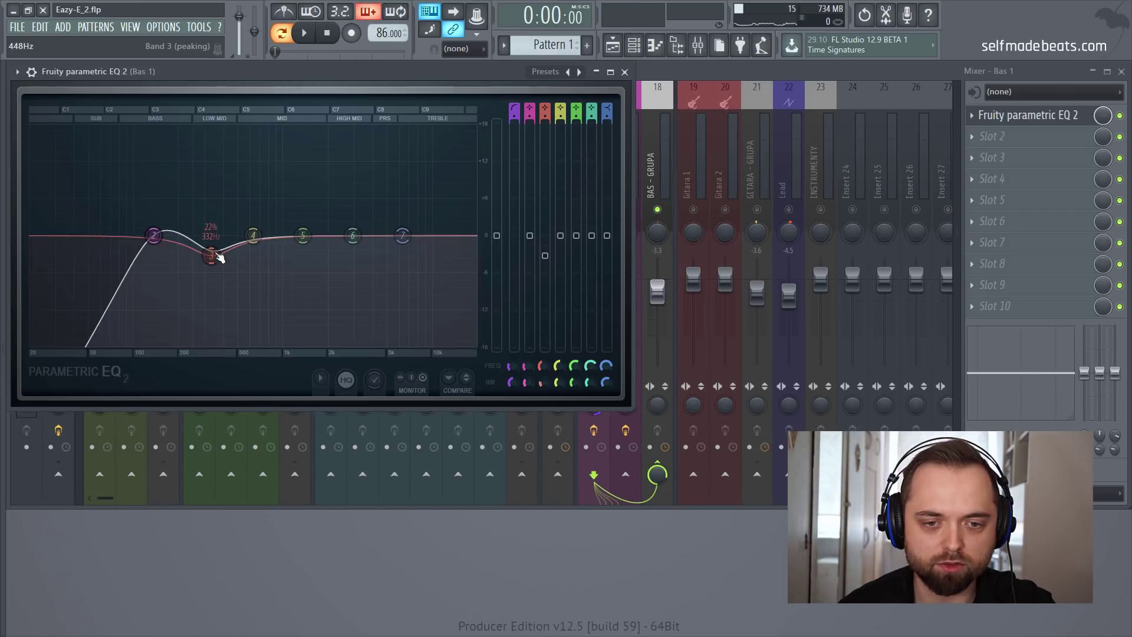
pyautogui.moveTo(403, 235); pyautogui.dragTo(293, 258)
pyautogui.press('space')
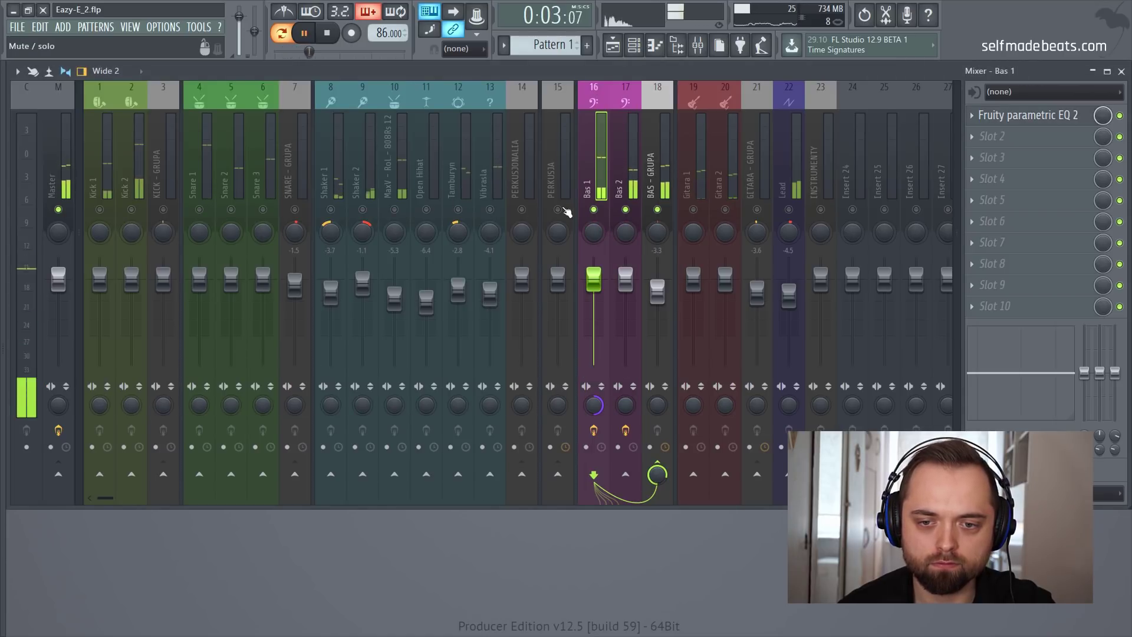
# End the bass solo so all tracks are active, and play the full mix to judge the equalized bass
pyautogui.press('space')
pyautogui.rightClick(594, 211)
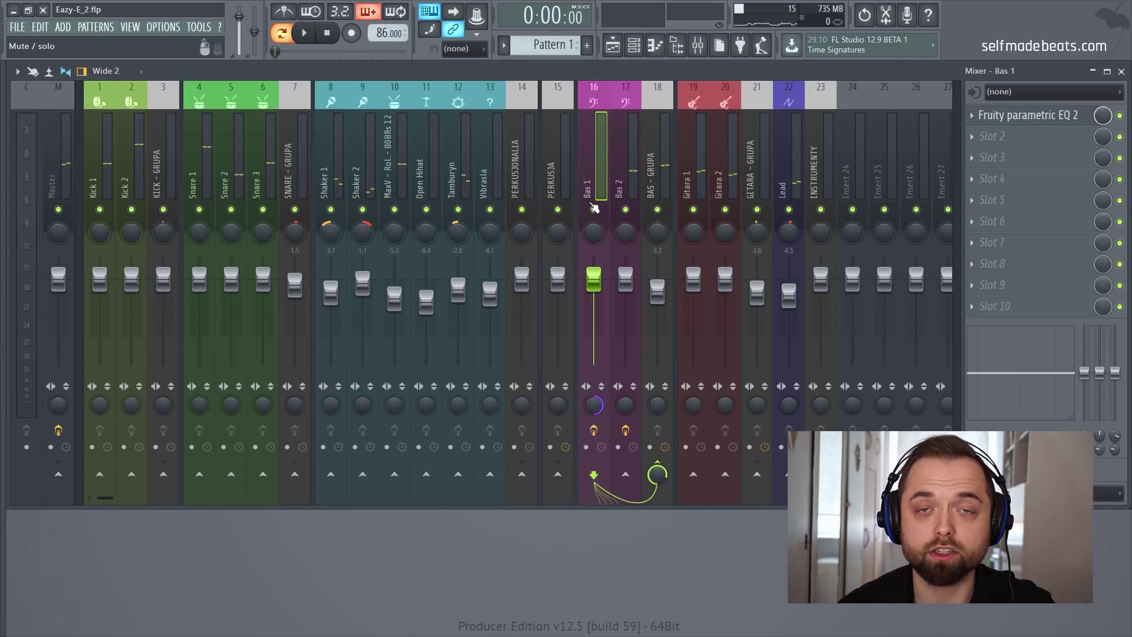
pyautogui.press('space')
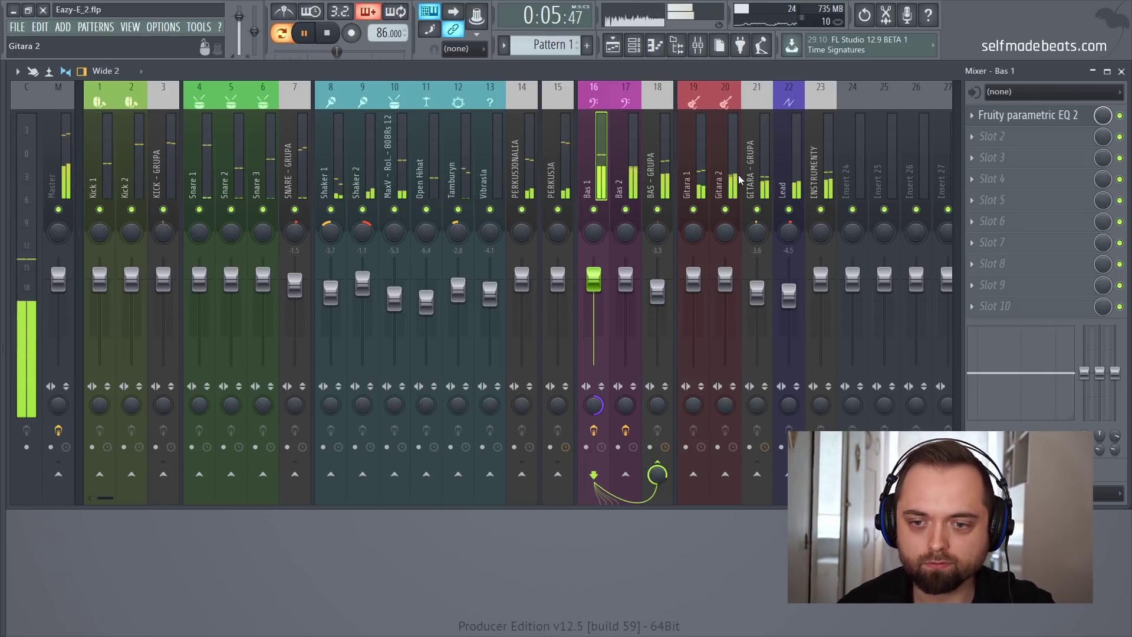
# Stop playback, load Fruity Parametric EQ 2 into the first effect slot of the Lead track, and move its window clear of that track
pyautogui.click(785, 161)
pyautogui.press('space')
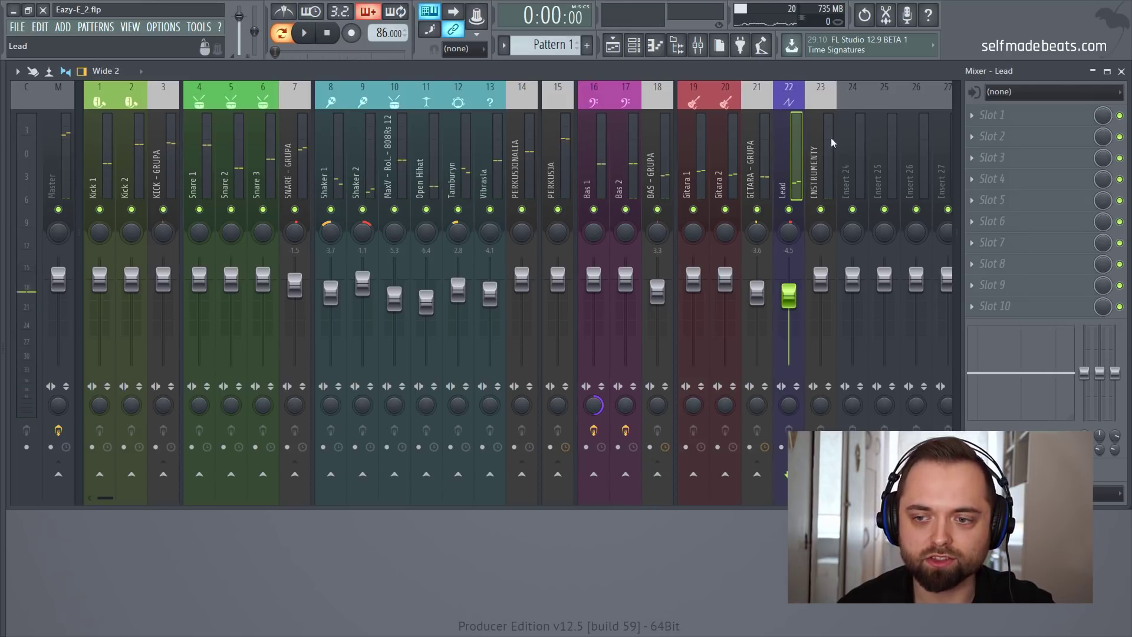
pyautogui.click(998, 120)
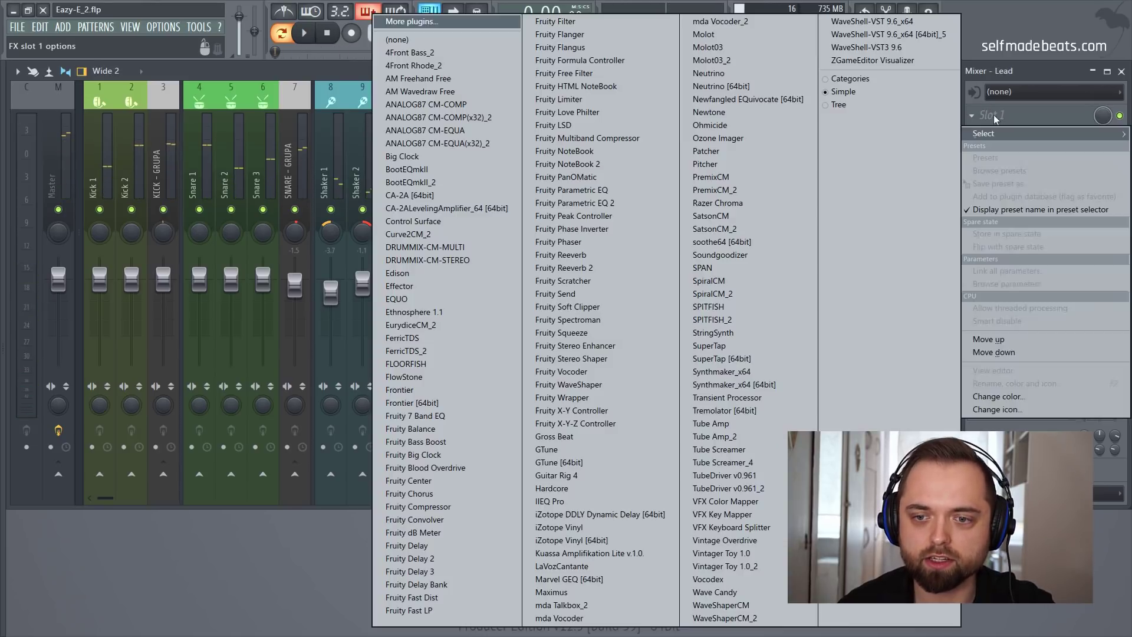
pyautogui.click(601, 203)
pyautogui.moveTo(242, 199); pyautogui.dragTo(168, 83)
# Make band 1 of the Lead equalizer a high-pass filter and, during playback, raise its cutoff to between bands 3 and 4
pyautogui.moveTo(375, 119); pyautogui.dragTo(375, 123)
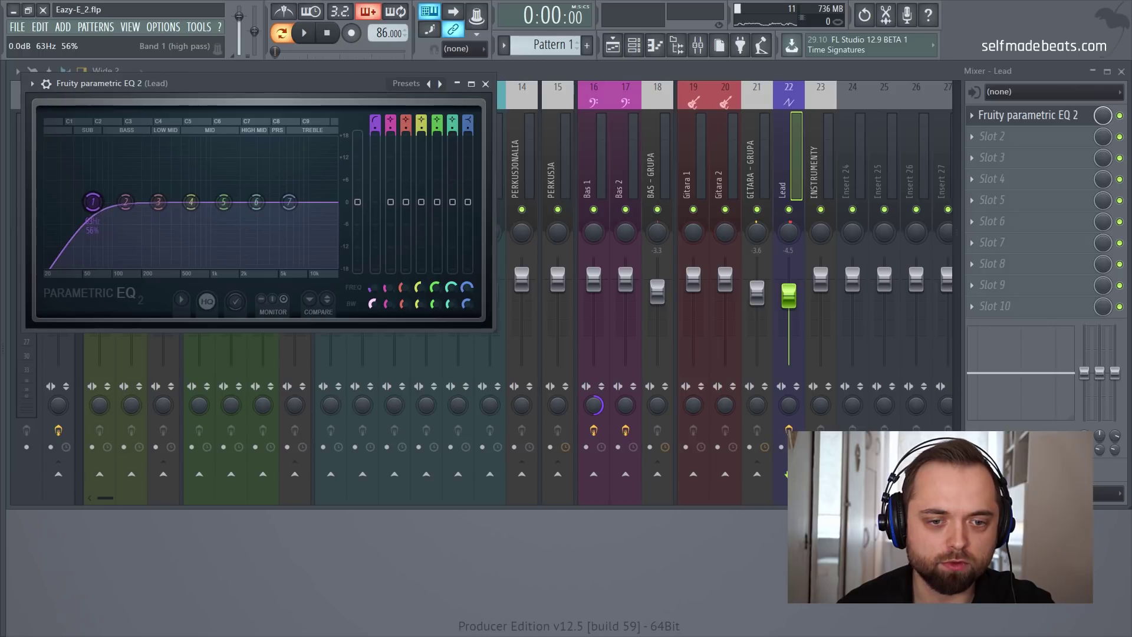
pyautogui.press('space')
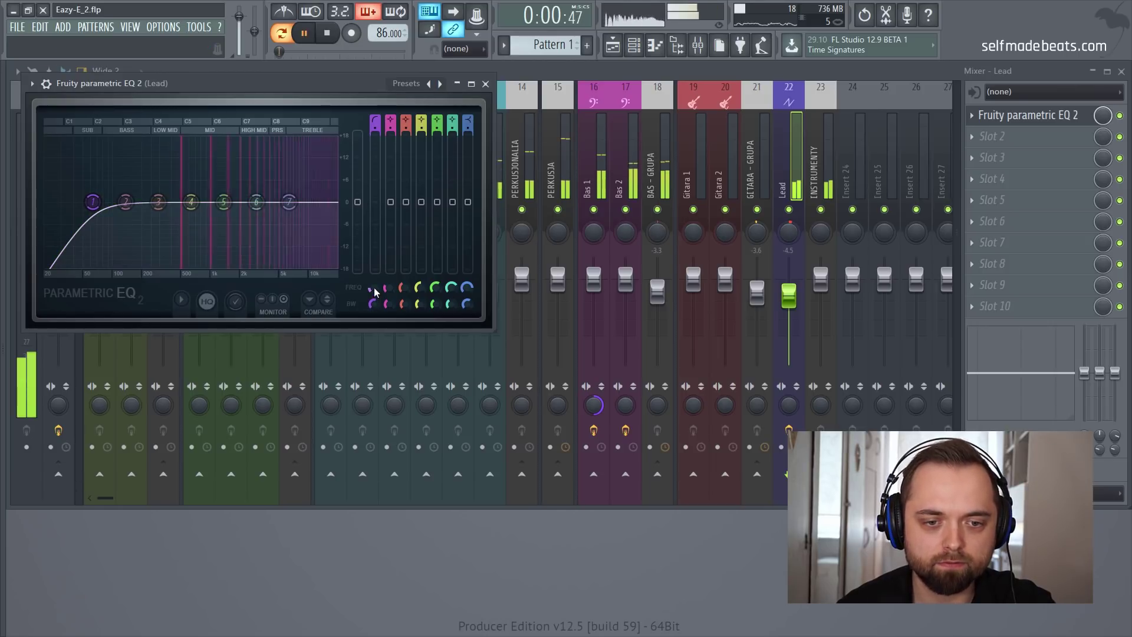
pyautogui.moveTo(374, 288); pyautogui.dragTo(374, 257)
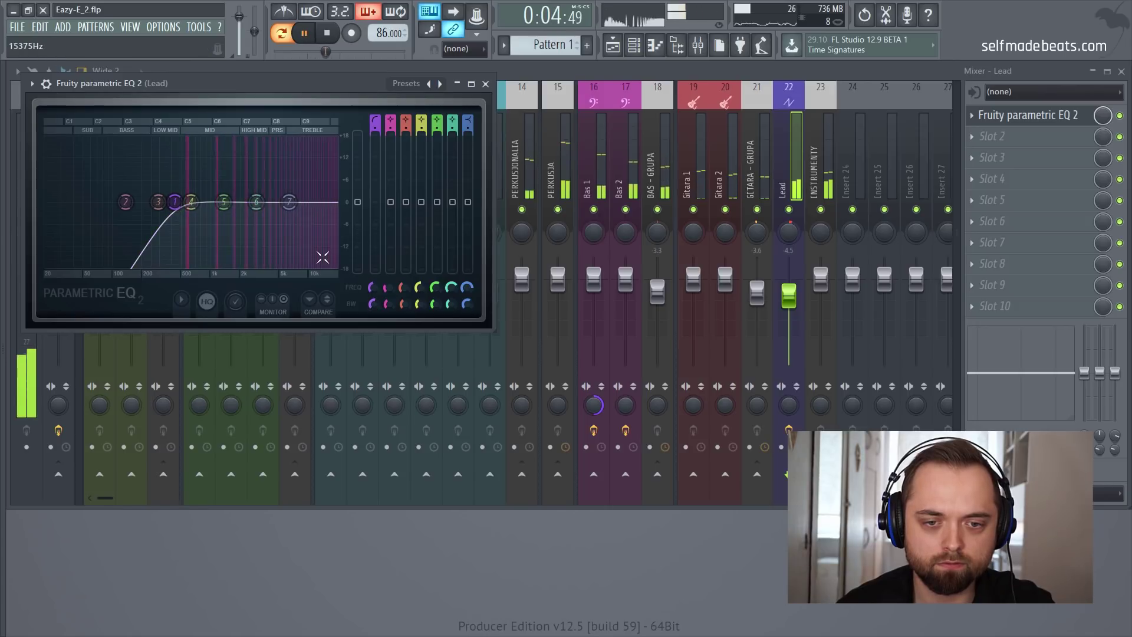
# Boost band 6 of the Lead equalizer by about 6 dB at 2083 Hz, and lower high-shelf band 7 by about 10 dB
pyautogui.moveTo(289, 202); pyautogui.dragTo(242, 178)
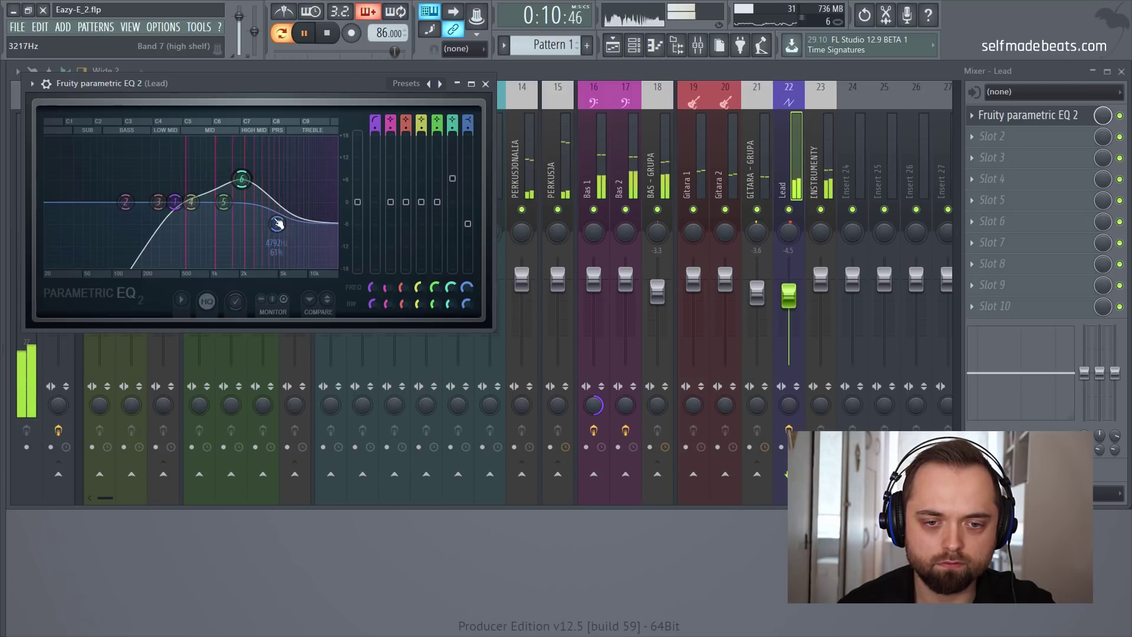
pyautogui.moveTo(274, 226); pyautogui.dragTo(270, 238)
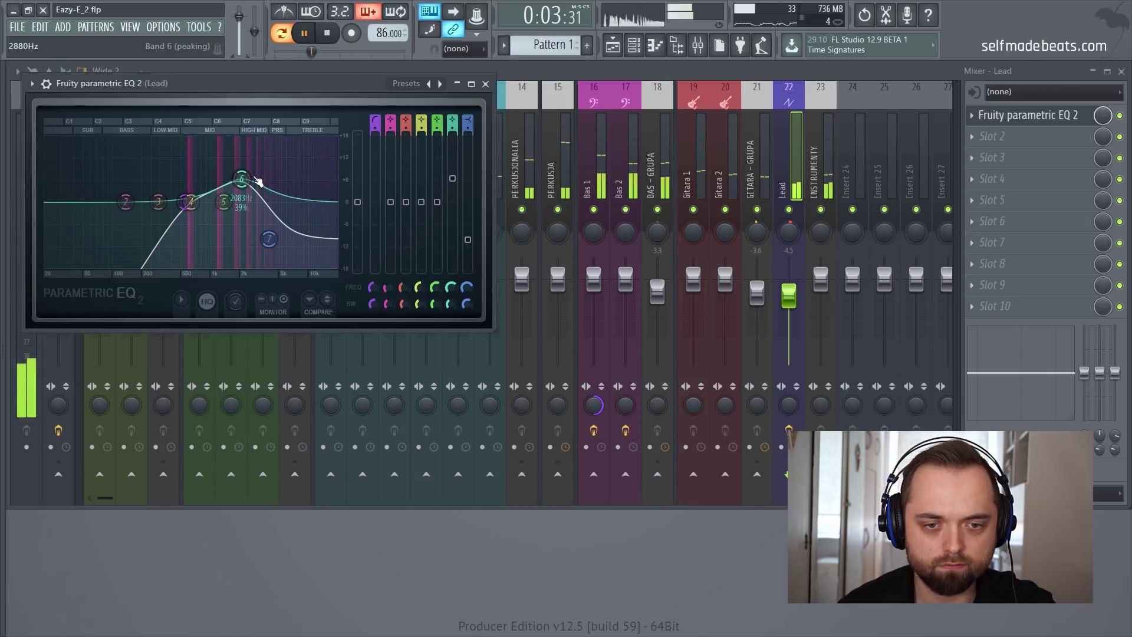
pyautogui.press('space')
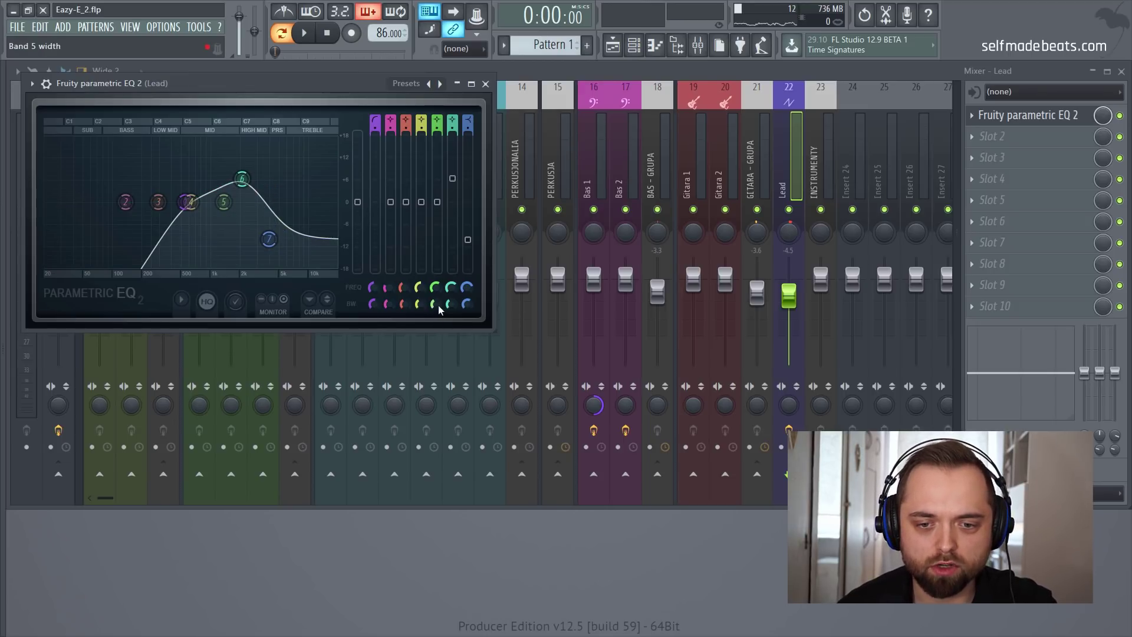
# Play the full mix to judge the equalized lead, then stop playback and close the Lead equalizer
pyautogui.press('space')
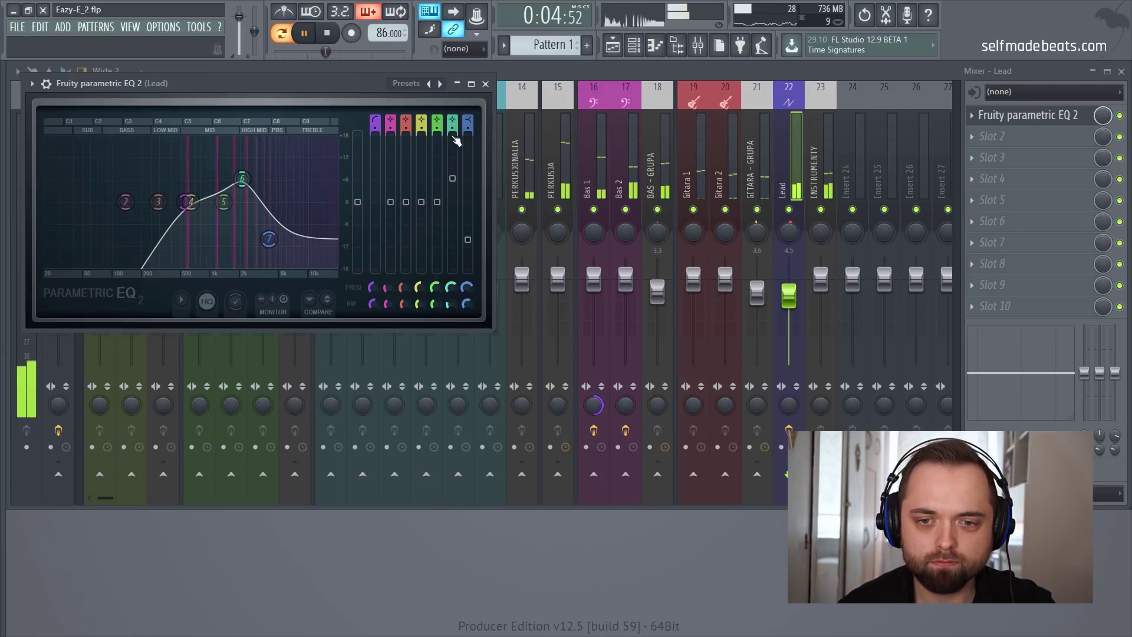
pyautogui.press('space')
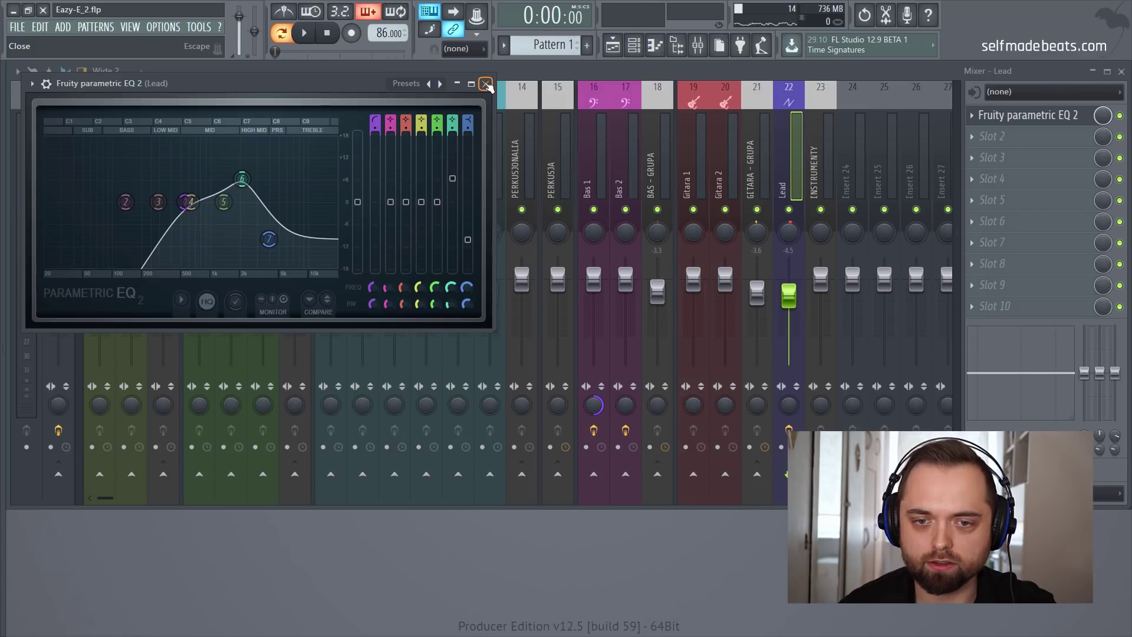
pyautogui.click(485, 84)
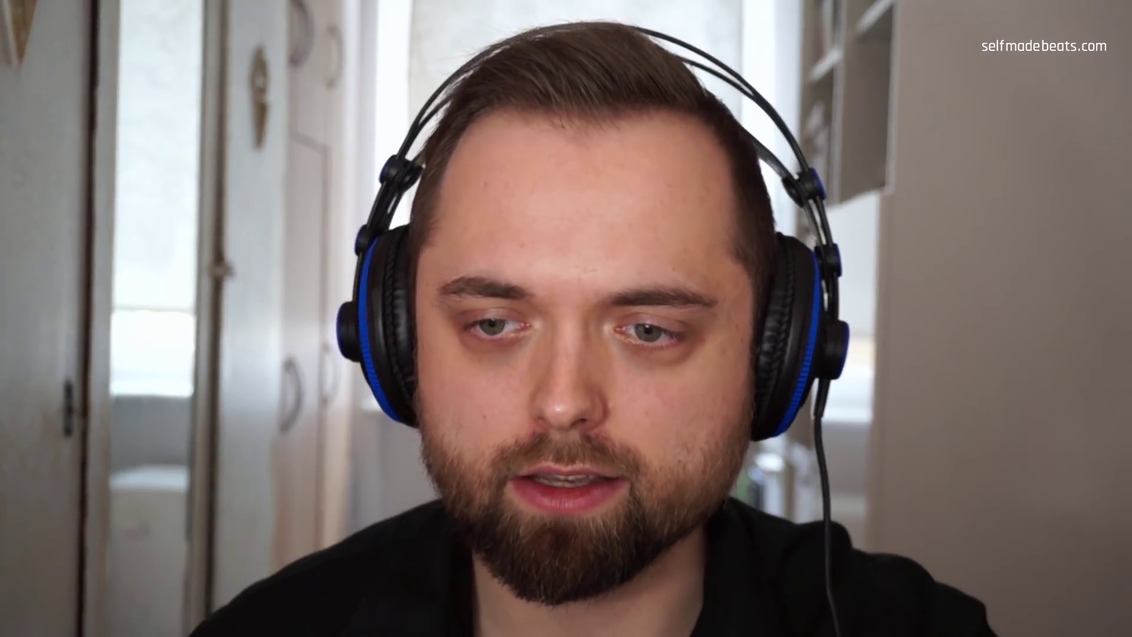
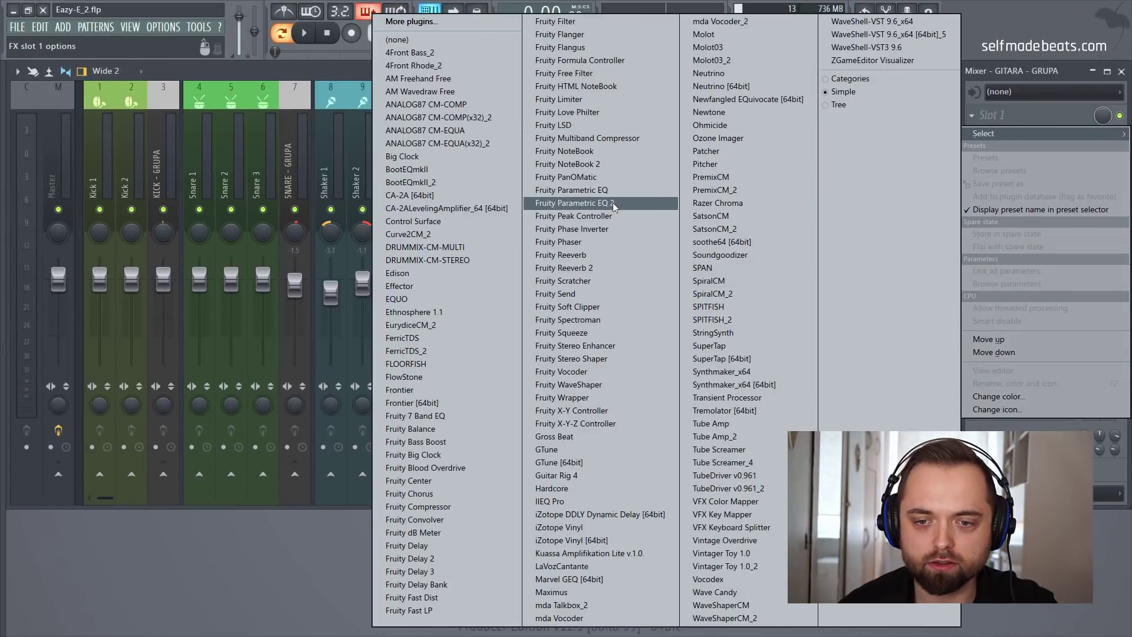
# Load Fruity Parametric EQ 2 into the first slot of GITARA - GRUPA, enlarge its window, and briefly play the pattern
pyautogui.click(613, 203)
pyautogui.moveTo(245, 125); pyautogui.dragTo(250, 73)
pyautogui.moveTo(487, 317); pyautogui.dragTo(601, 380)
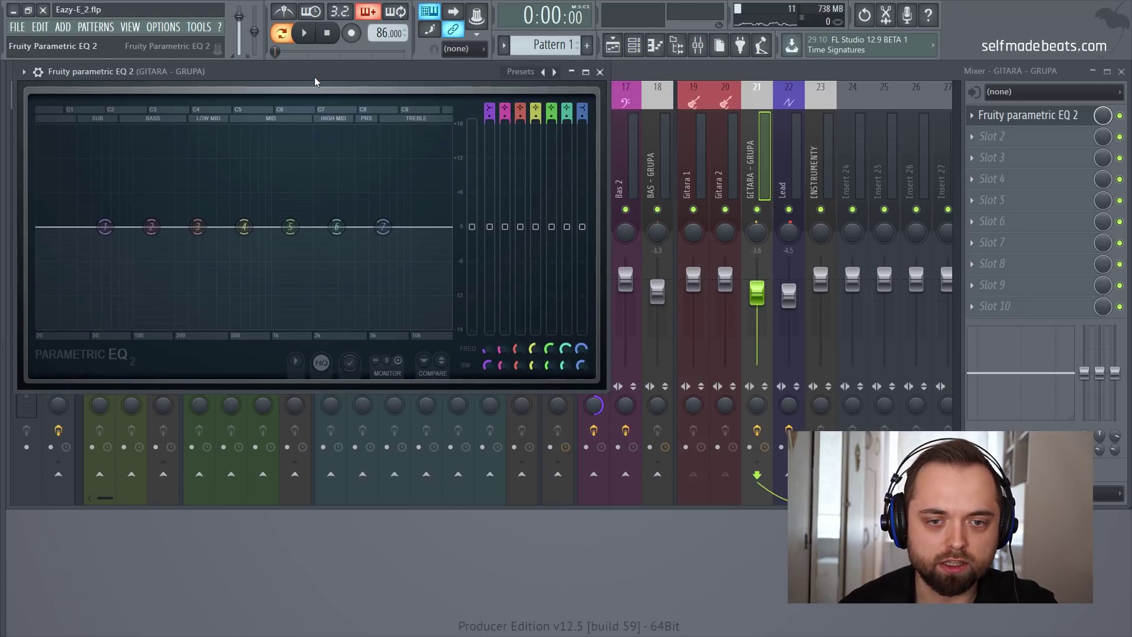
pyautogui.moveTo(310, 72); pyautogui.dragTo(303, 72)
pyautogui.press('space')
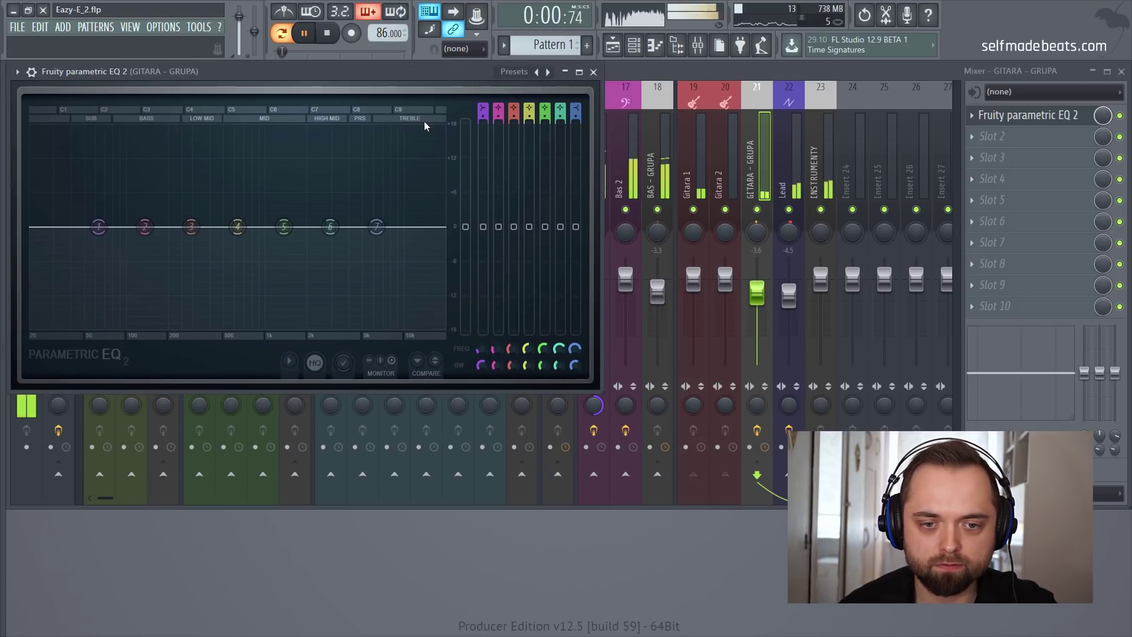
pyautogui.press('space')
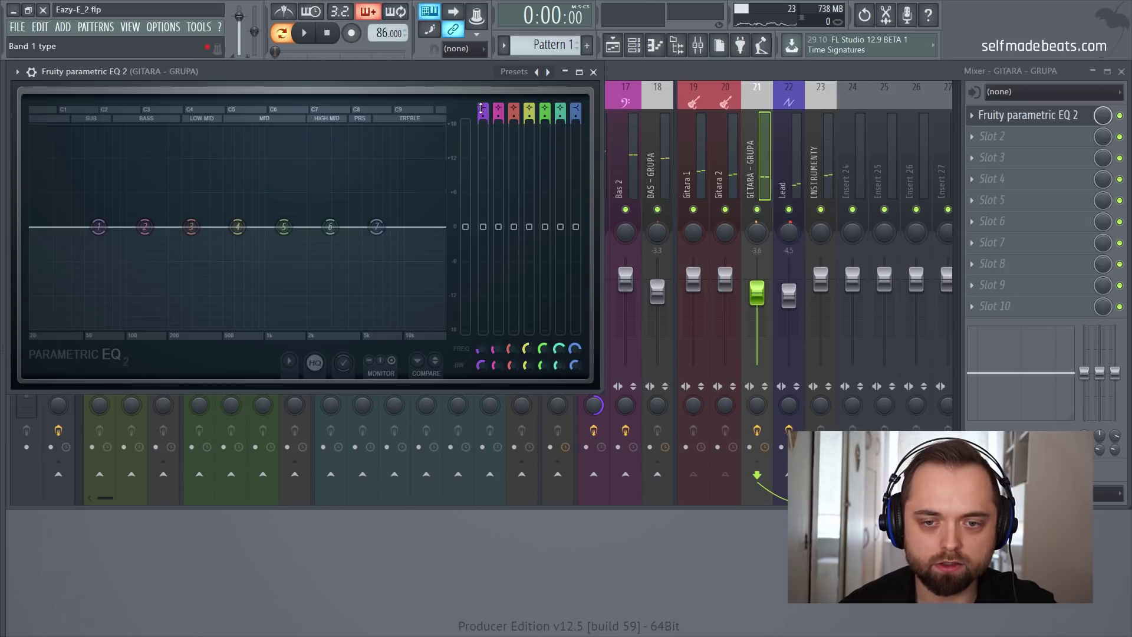
# Make band 1 of the guitar group equalizer a high-pass filter with 55% width and raise its cutoff to band 4's frequency
pyautogui.moveTo(481, 108); pyautogui.dragTo(481, 123)
pyautogui.moveTo(99, 229); pyautogui.dragTo(234, 227)
pyautogui.press('space')
pyautogui.moveTo(481, 365)
pyautogui.mouseDown()
pyautogui.moveTo(481, 389)
pyautogui.moveTo(481, 333)
pyautogui.moveTo(476, 352)
pyautogui.mouseUp()
# Lower high-shelf band 7 of the guitar group equalizer by about 11 dB and raise the high-pass cutoff to 1436 Hz
pyautogui.moveTo(376, 227); pyautogui.dragTo(372, 288)
pyautogui.moveTo(270, 226); pyautogui.dragTo(286, 227)
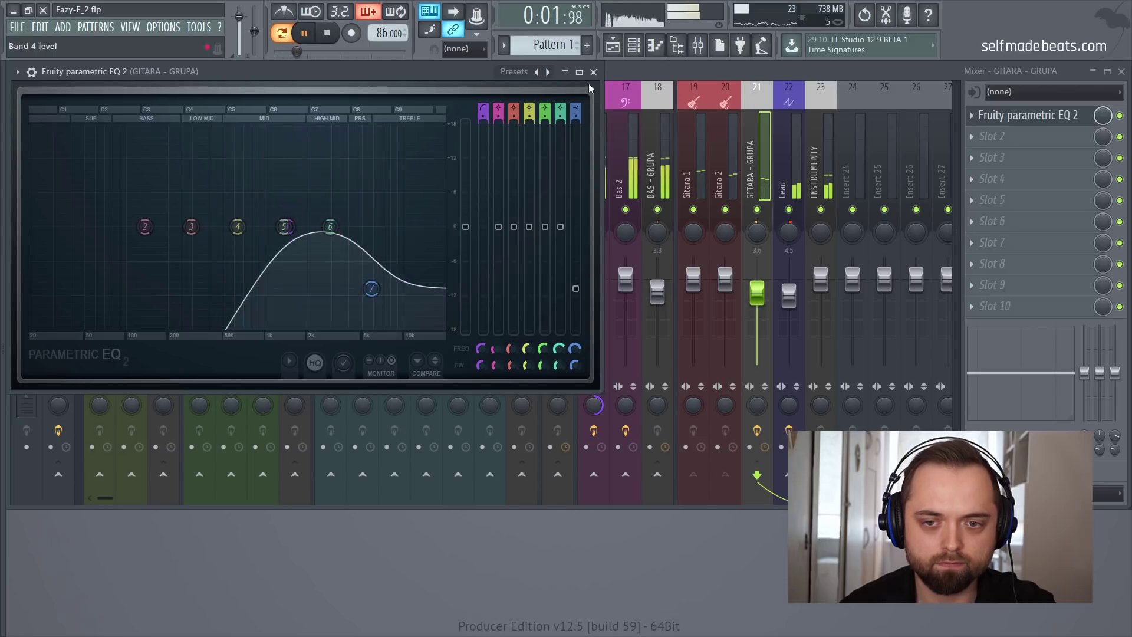
pyautogui.press('space')
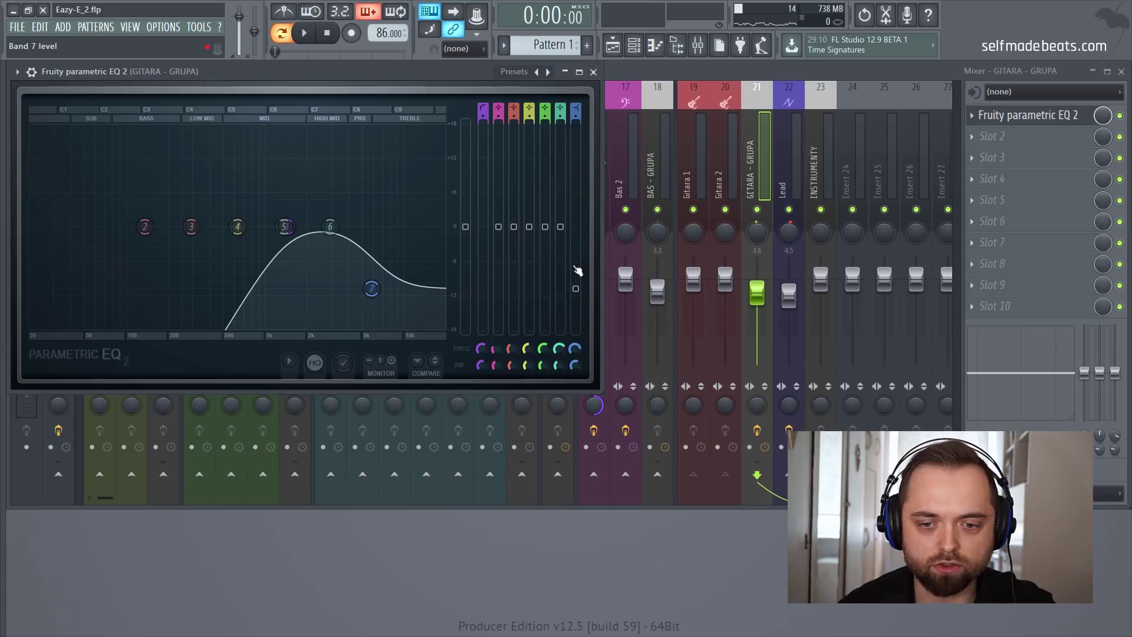
# Boost band 6 of the guitar group equalizer slightly near 2.9 kHz, and fine-tune high-pass band 1 and high-shelf band 7
pyautogui.moveTo(330, 227); pyautogui.dragTo(329, 222)
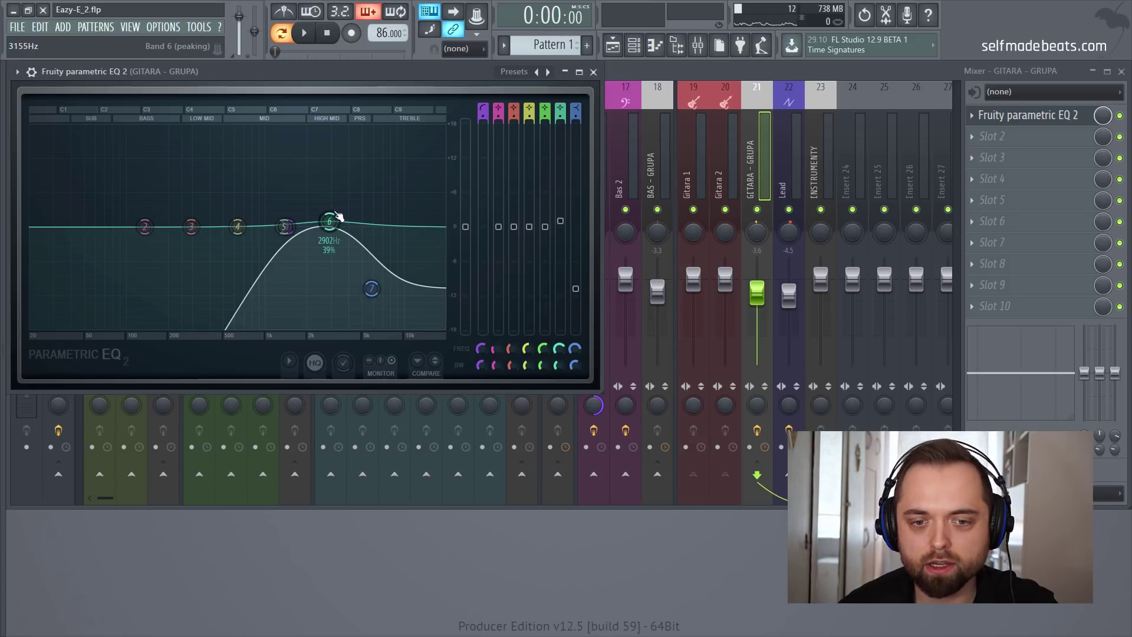
pyautogui.moveTo(334, 214); pyautogui.dragTo(334, 211)
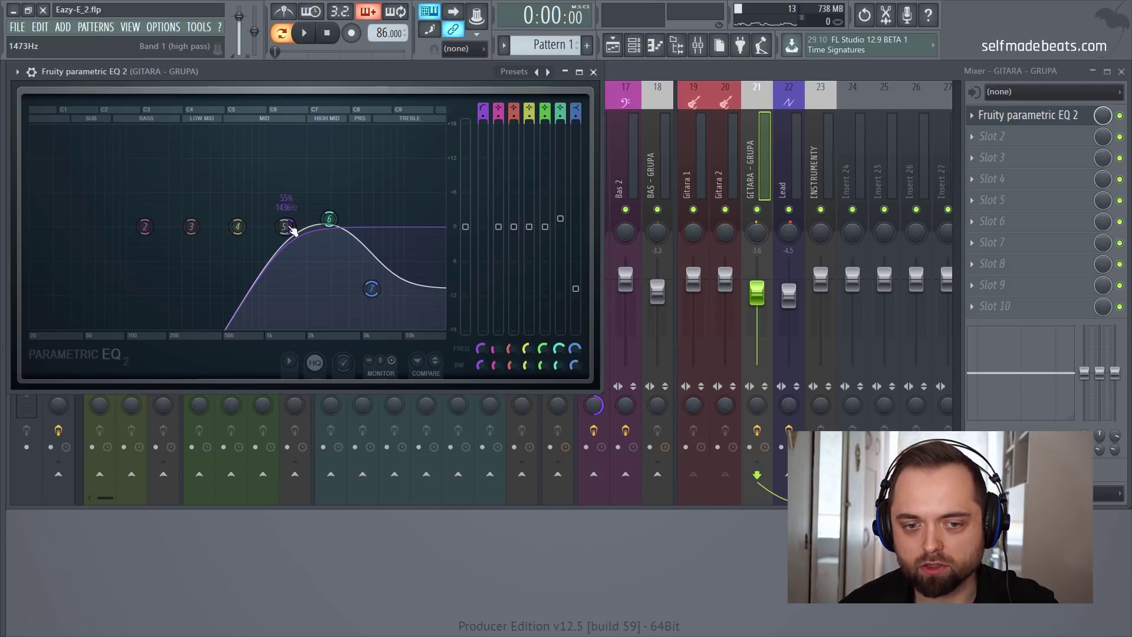
pyautogui.moveTo(371, 288); pyautogui.dragTo(370, 290)
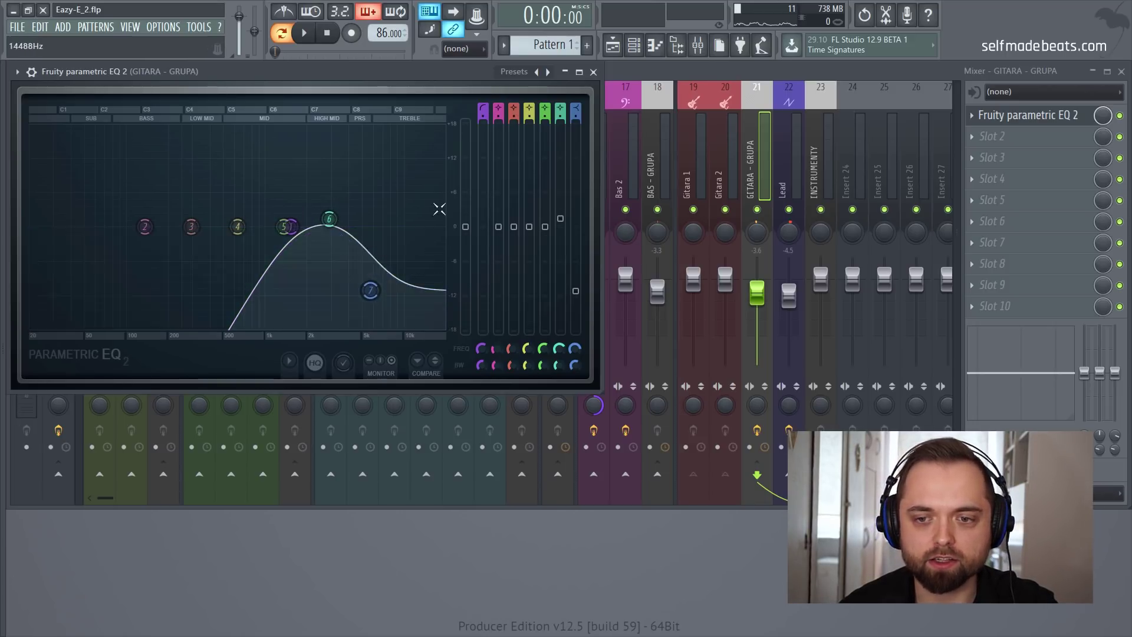
# Play the mix to check the equalized guitars, and close the guitar group equalizer
pyautogui.press('space')
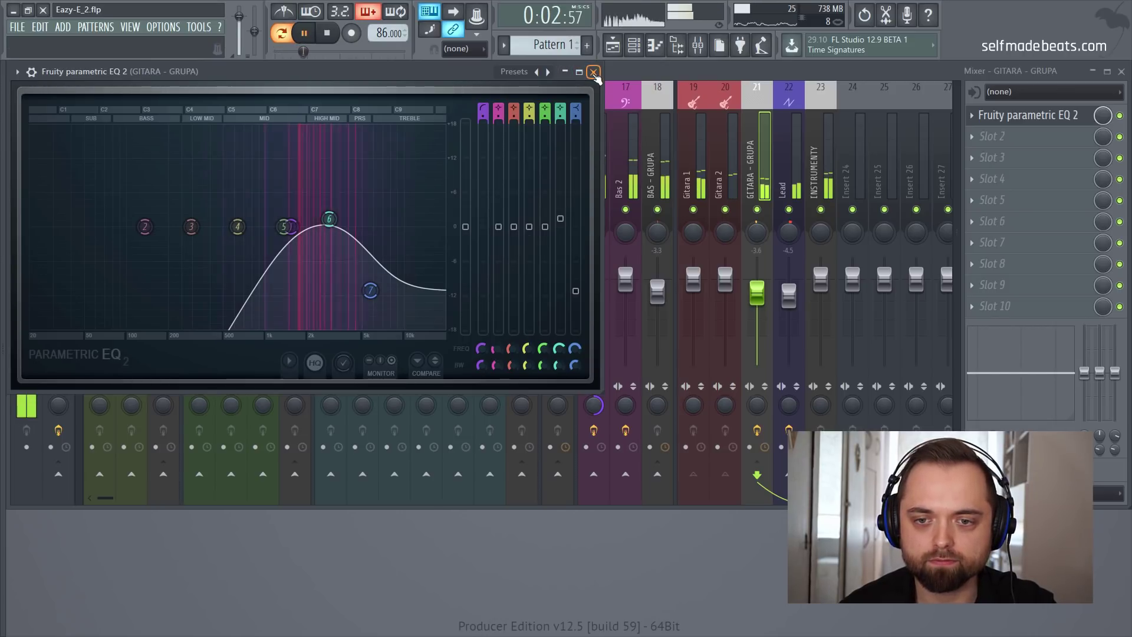
pyautogui.click(594, 73)
pyautogui.press('space')
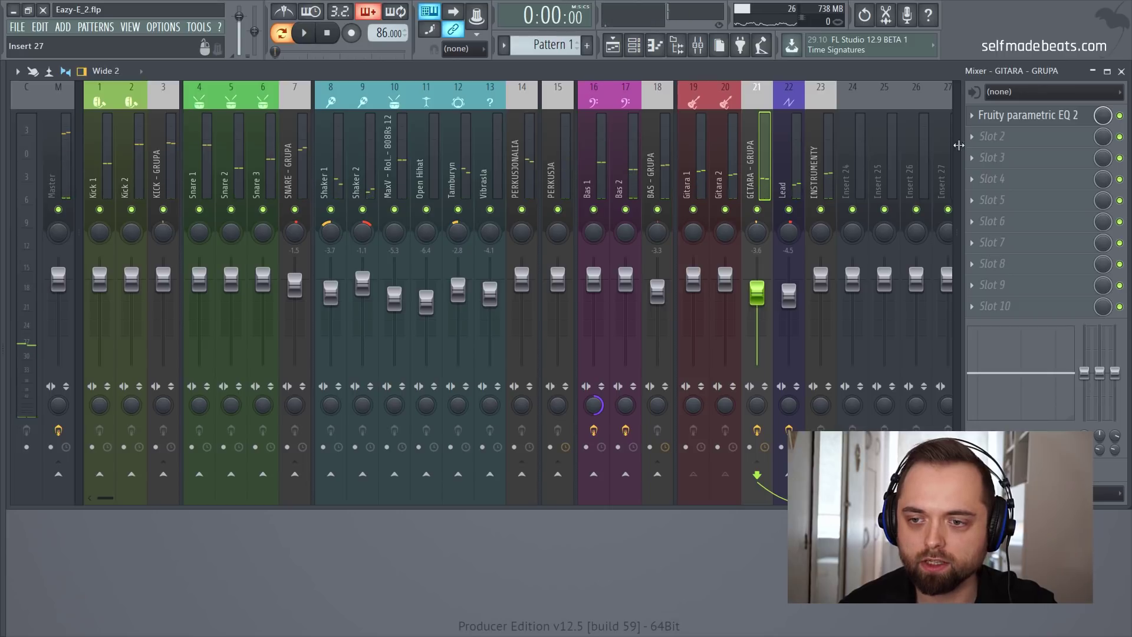
# Load Fruity Compressor into the second effect slot of the GITARA - GRUPA mixer track
pyautogui.click(975, 140)
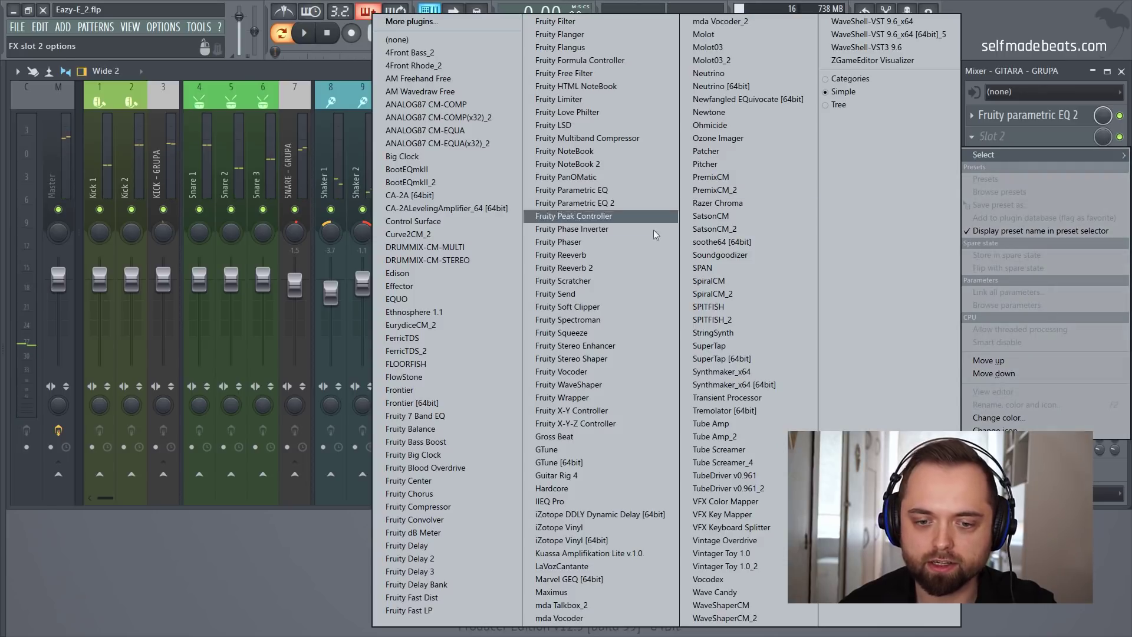
pyautogui.click(458, 507)
pyautogui.moveTo(228, 146); pyautogui.dragTo(375, 179)
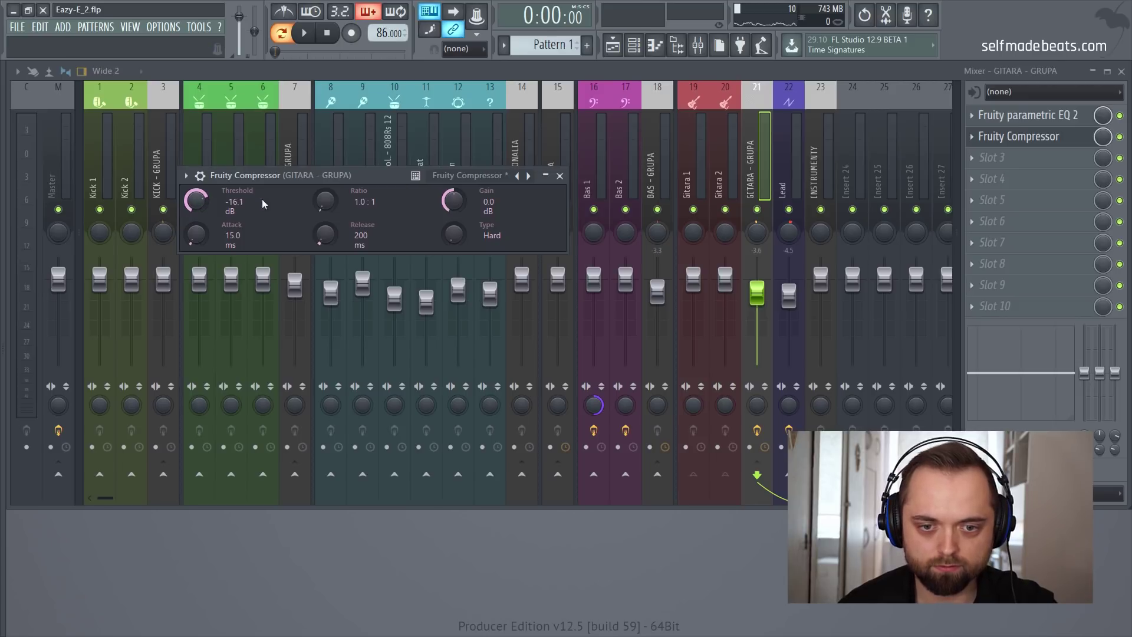
# During playback, set the guitar group compressor's ratio to 11.7:1 and threshold to -29.6 dB
pyautogui.press('space')
pyautogui.moveTo(323, 201); pyautogui.dragTo(334, 195)
pyautogui.moveTo(202, 203); pyautogui.dragTo(202, 221)
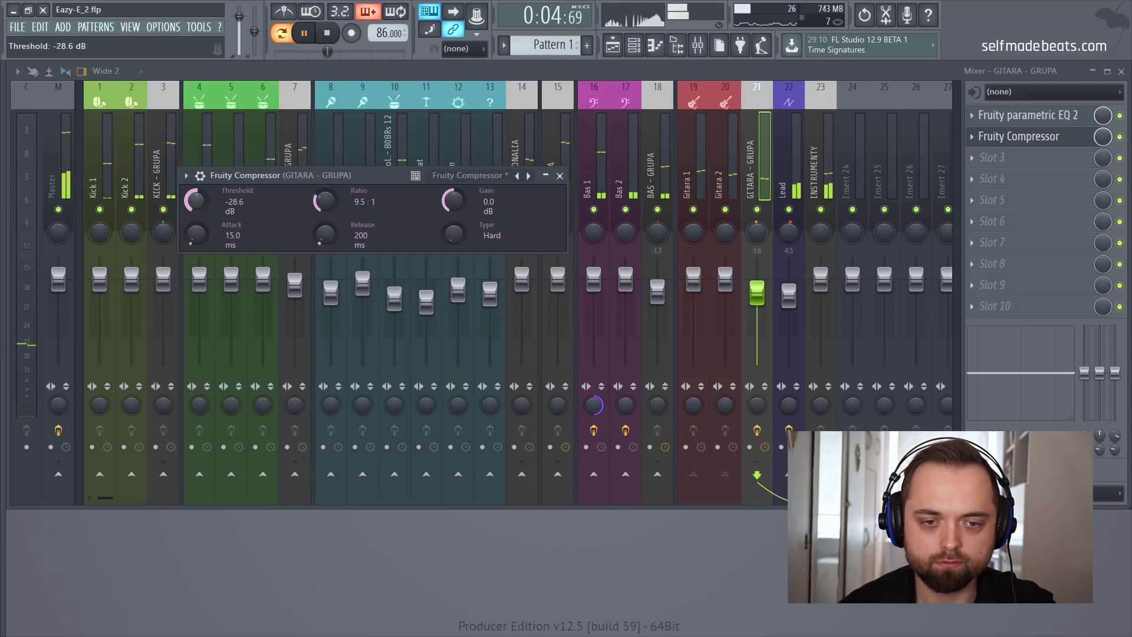
pyautogui.moveTo(323, 201); pyautogui.dragTo(324, 196)
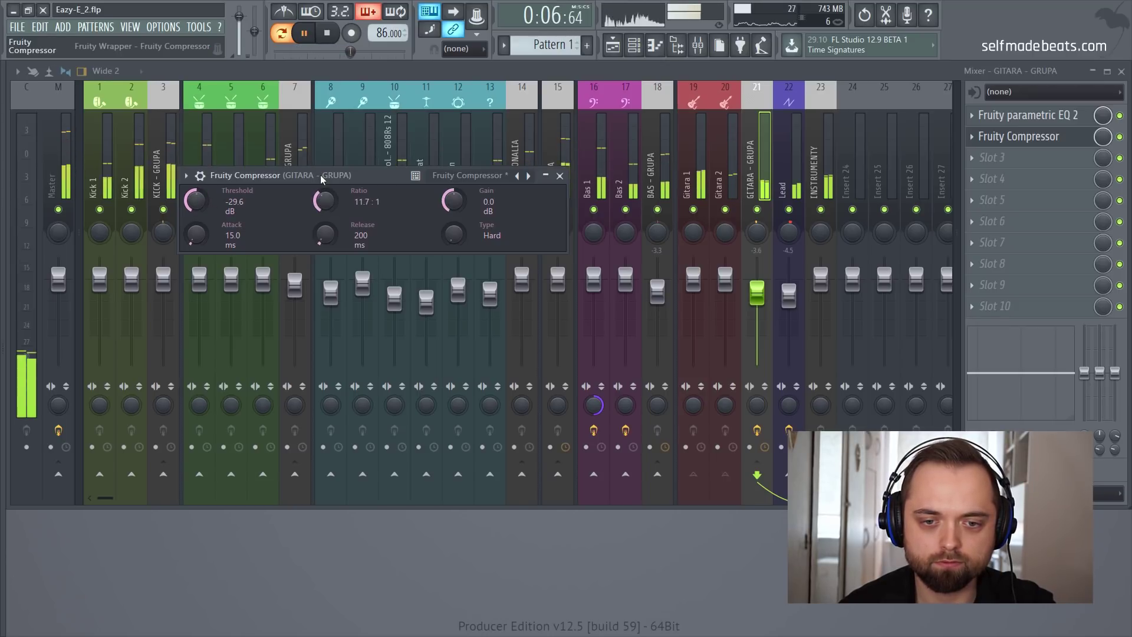
# Solo the guitar tracks and set the guitar group compressor's gain to 2.9 dB and attack to 9.6 ms
pyautogui.rightClick(725, 209)
pyautogui.click(693, 209)
pyautogui.click(995, 137)
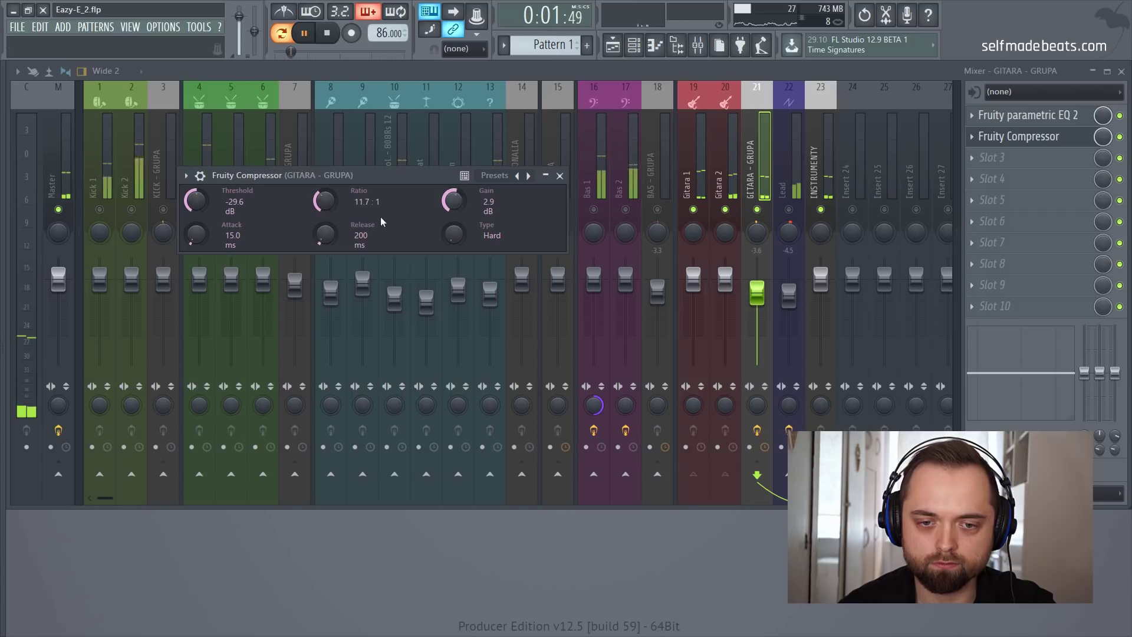
pyautogui.moveTo(200, 235); pyautogui.dragTo(199, 240)
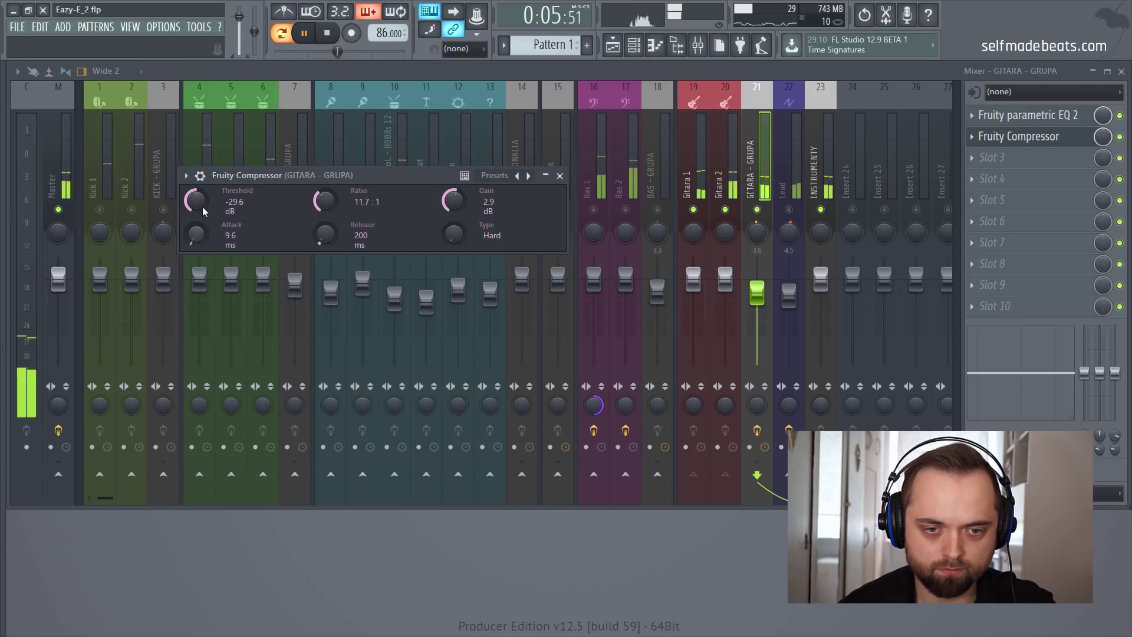
# Set the guitar group compressor to a -37.9 dB threshold, 13.9:1 ratio and 9.2 dB gain
pyautogui.moveTo(284, 202); pyautogui.dragTo(284, 209)
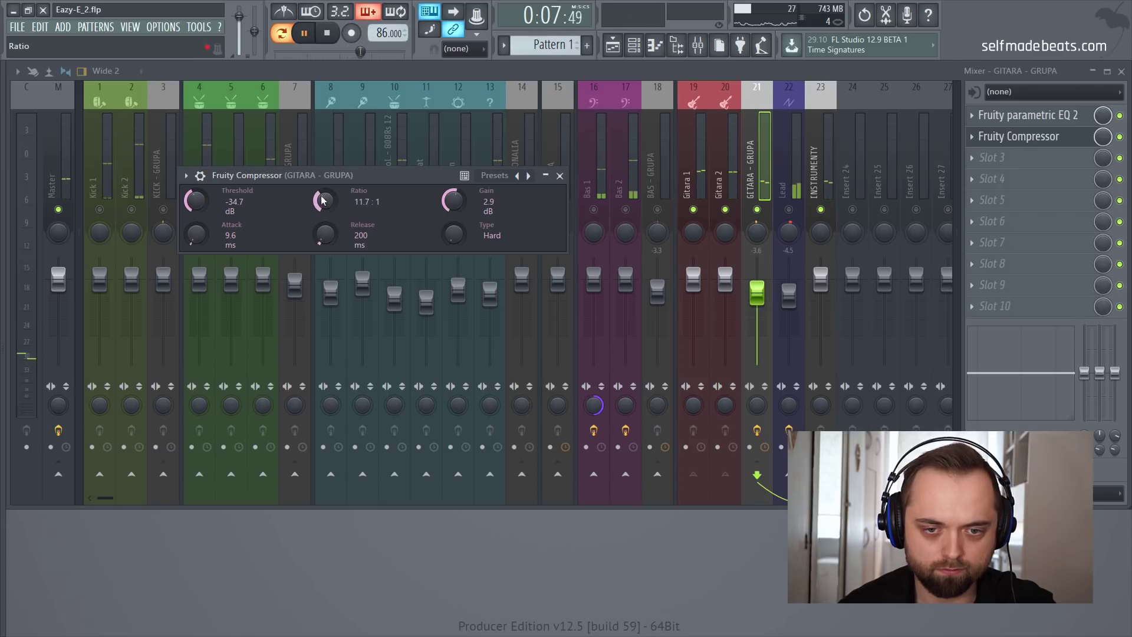
pyautogui.moveTo(453, 201); pyautogui.dragTo(453, 192)
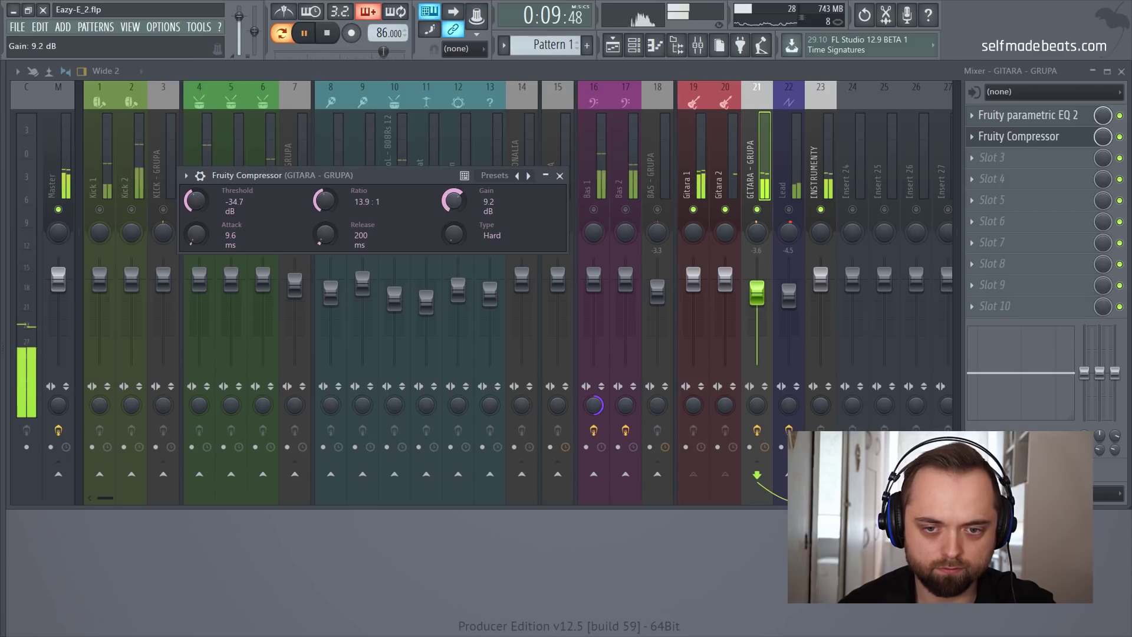
pyautogui.moveTo(194, 206); pyautogui.dragTo(194, 211)
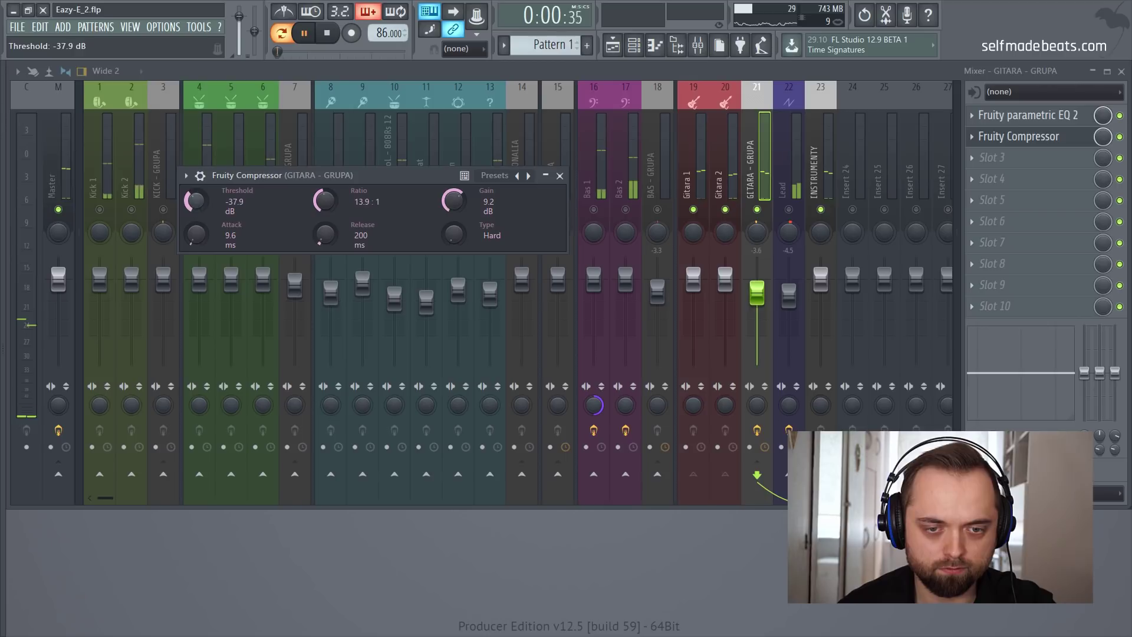
# Refine the guitar group compressor to a -42.0 dB threshold, 16.4:1 ratio and 6.7 ms attack
pyautogui.moveTo(322, 209); pyautogui.dragTo(322, 207)
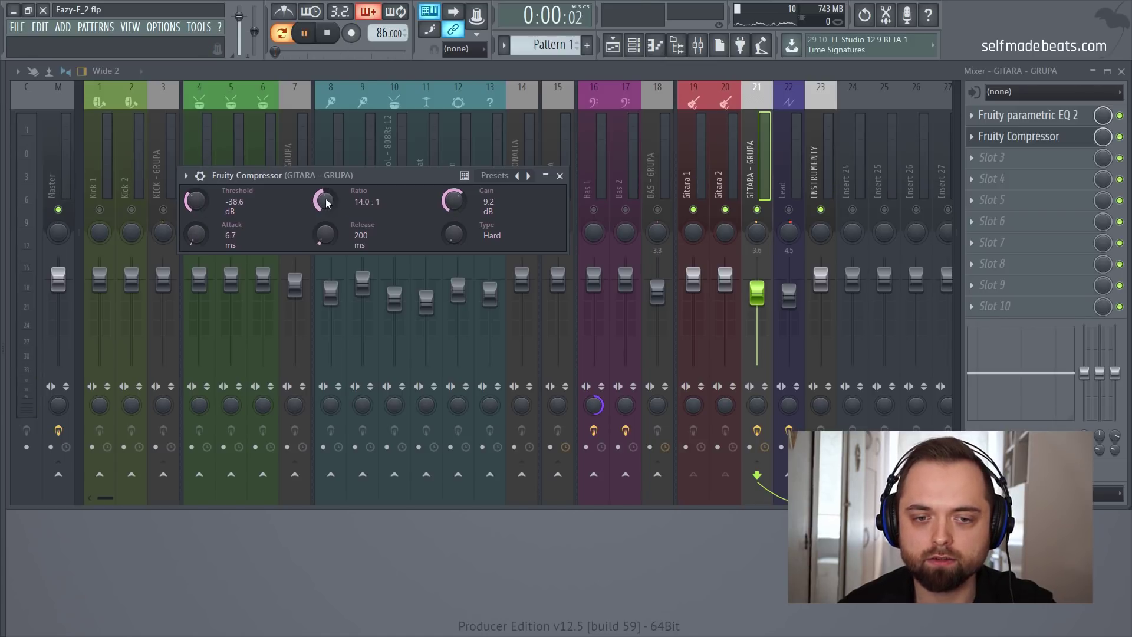
pyautogui.moveTo(327, 207); pyautogui.dragTo(327, 199)
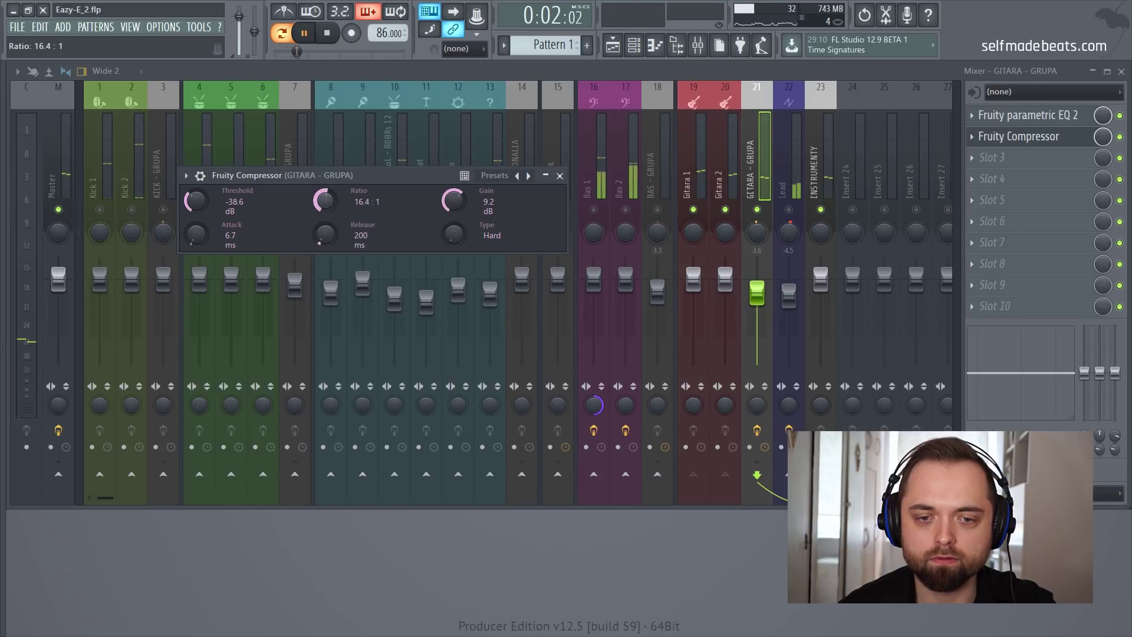
pyautogui.moveTo(261, 210); pyautogui.dragTo(261, 211)
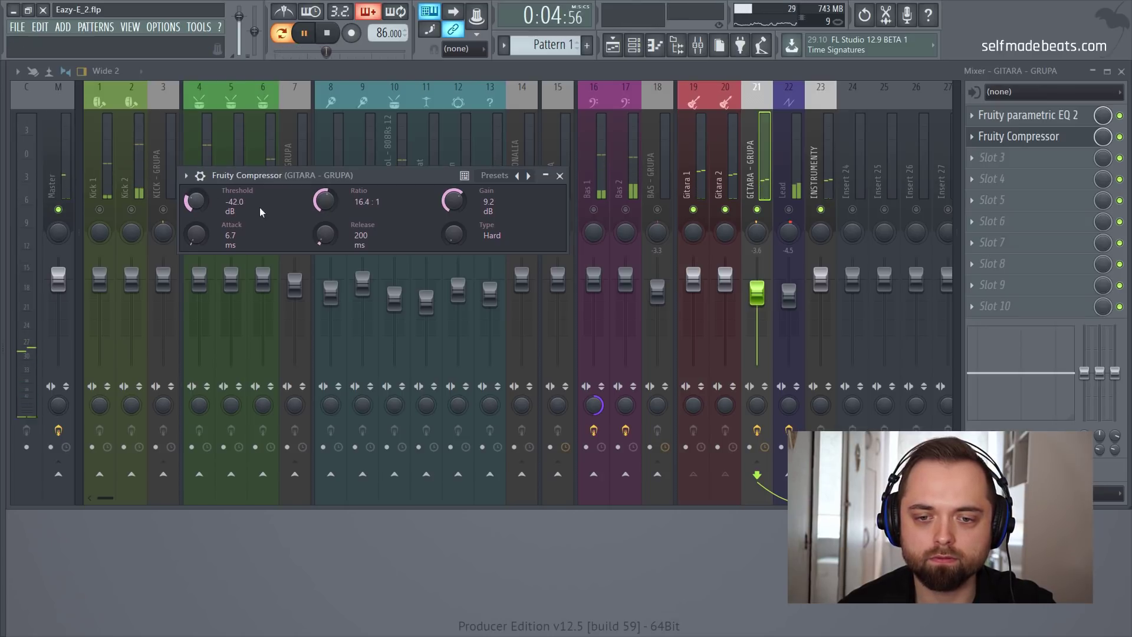
pyautogui.click(559, 176)
# Unsolo the guitars and raise the guitar group compressor's gain to 10.9 dB while listening to the full mix
pyautogui.rightClick(693, 209)
pyautogui.press('space')
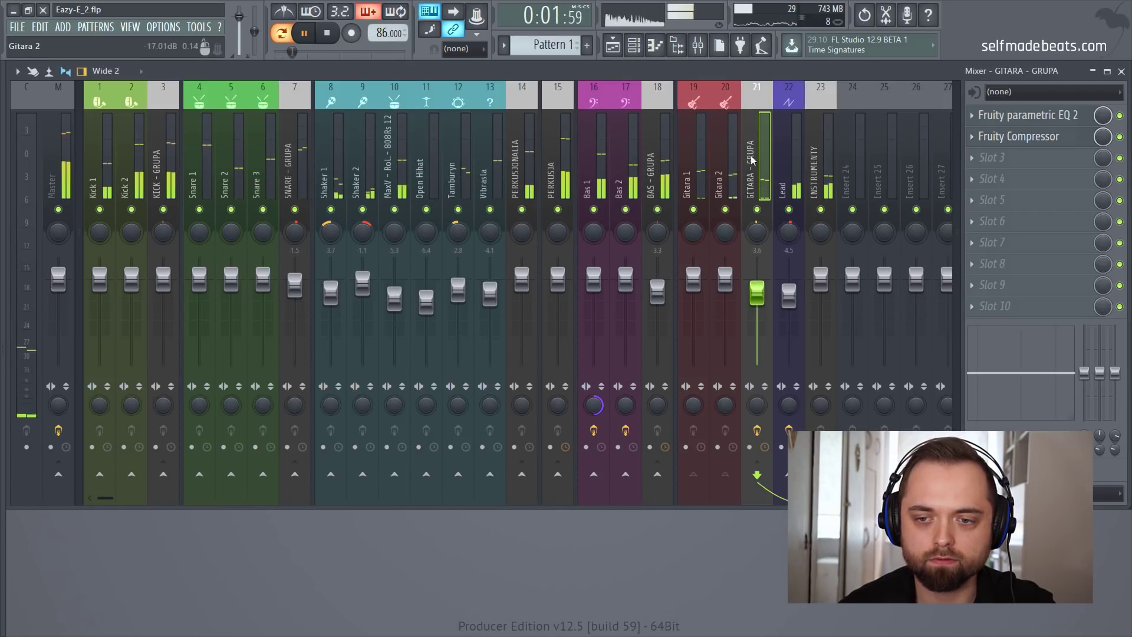
pyautogui.click(969, 138)
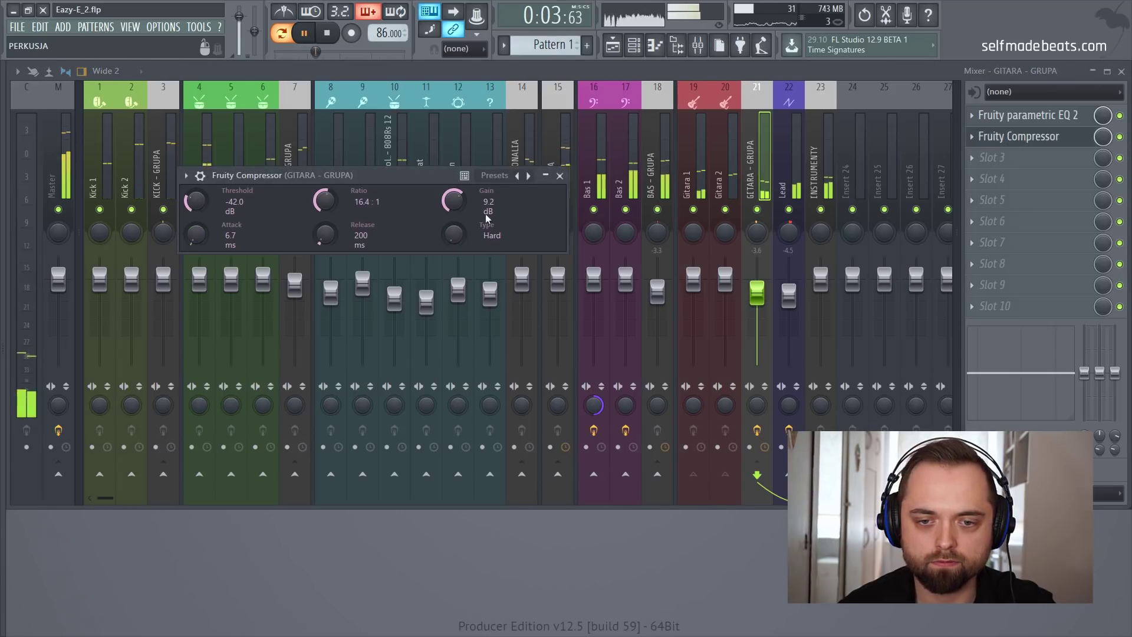
pyautogui.moveTo(453, 200); pyautogui.dragTo(453, 191)
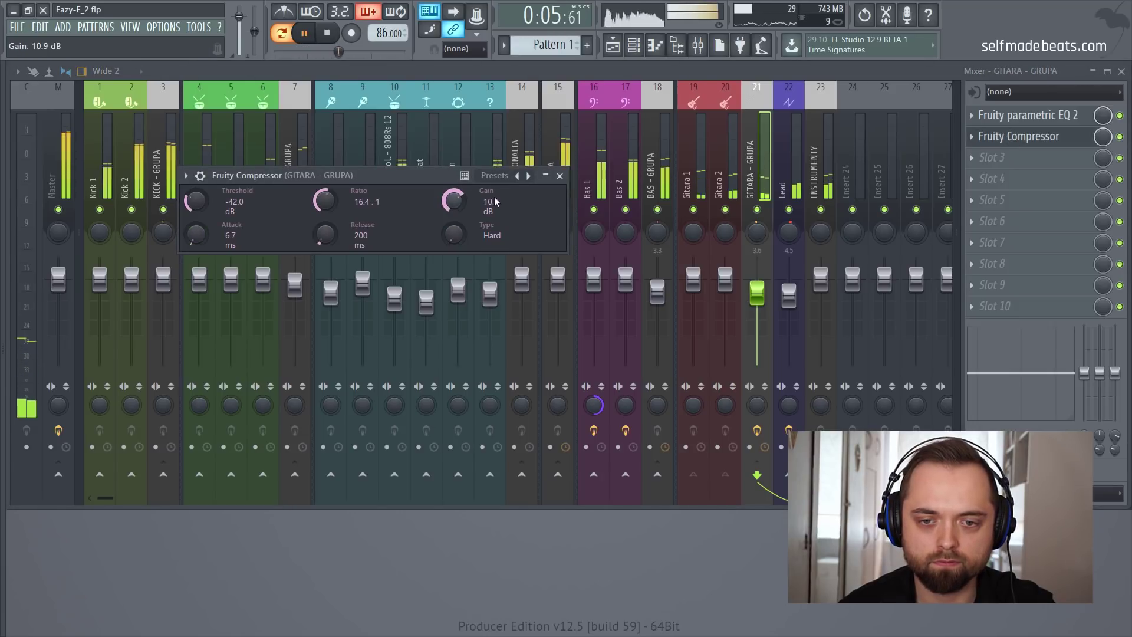
pyautogui.click(559, 175)
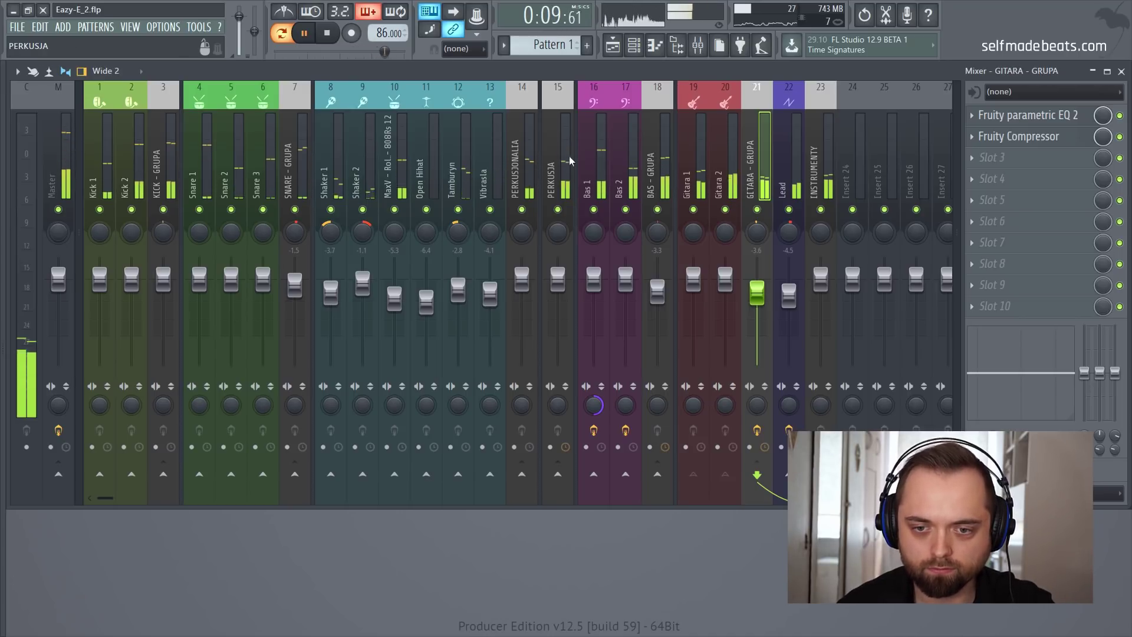
pyautogui.press('space')
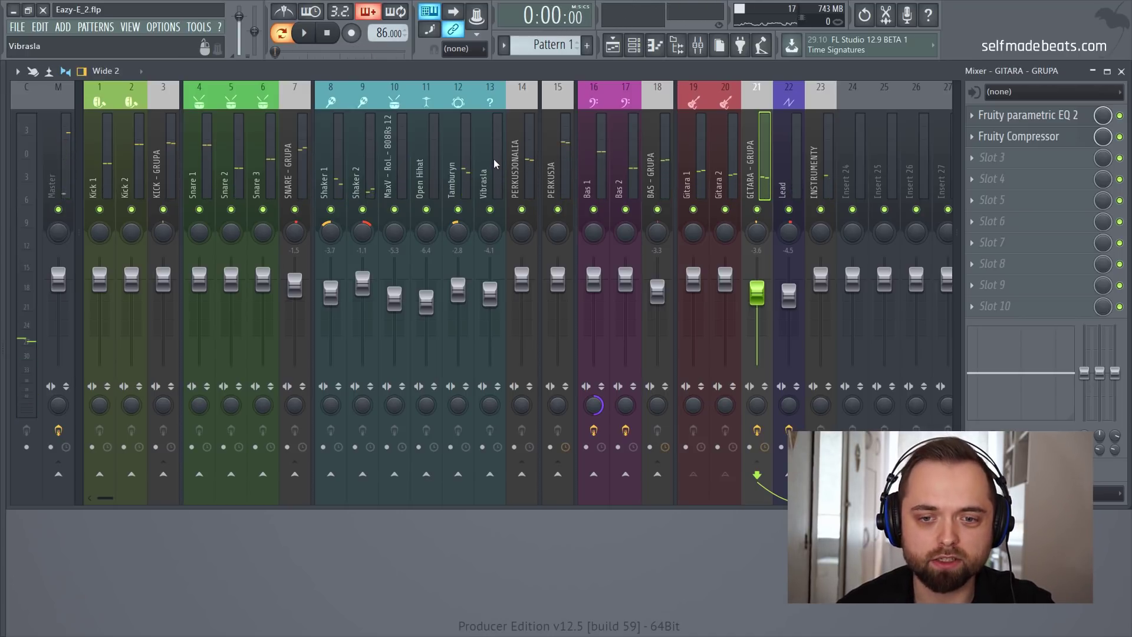
# Load Fruity Parametric EQ 2 into the first effect slot of the Vibrasla track
pyautogui.click(497, 160)
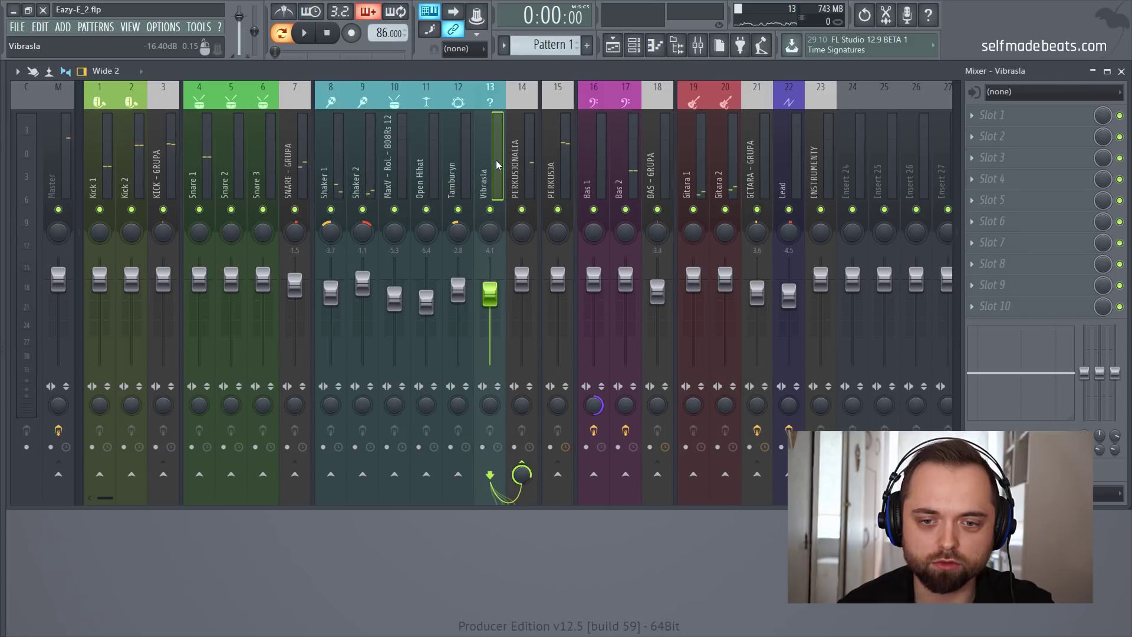
pyautogui.click(983, 118)
pyautogui.click(636, 201)
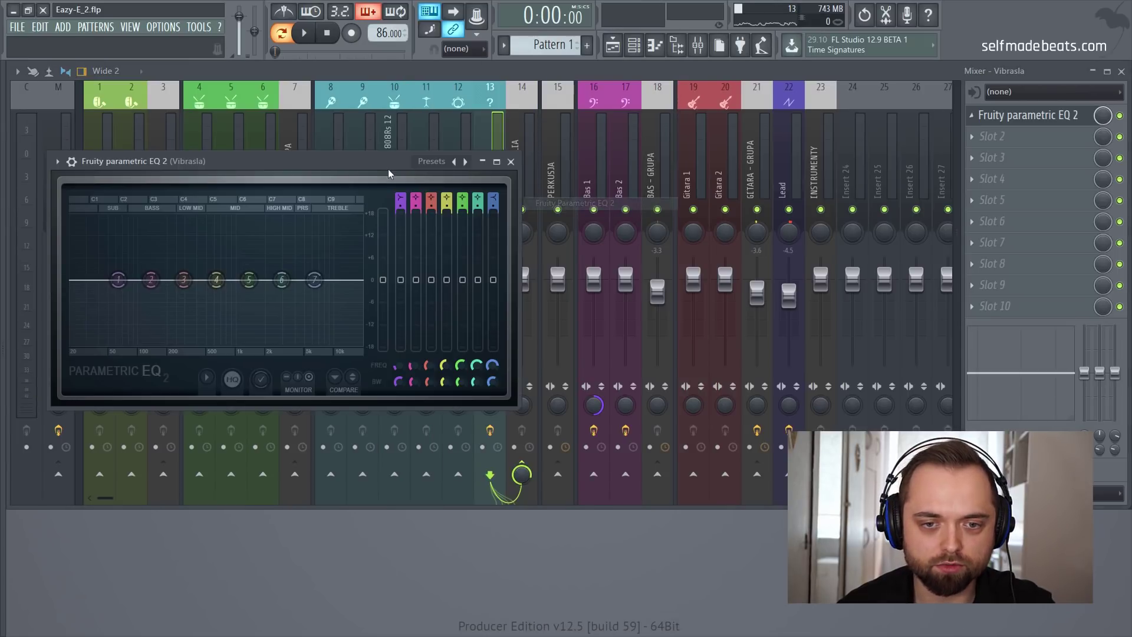
pyautogui.moveTo(361, 156); pyautogui.dragTo(334, 89)
# Make band 1 of the Vibrasla EQ a high-pass filter at about 1059 Hz
pyautogui.moveTo(374, 129); pyautogui.dragTo(373, 141)
pyautogui.press('space')
pyautogui.moveTo(91, 211); pyautogui.dragTo(211, 210)
pyautogui.press('space')
pyautogui.press('space')
pyautogui.press('space')
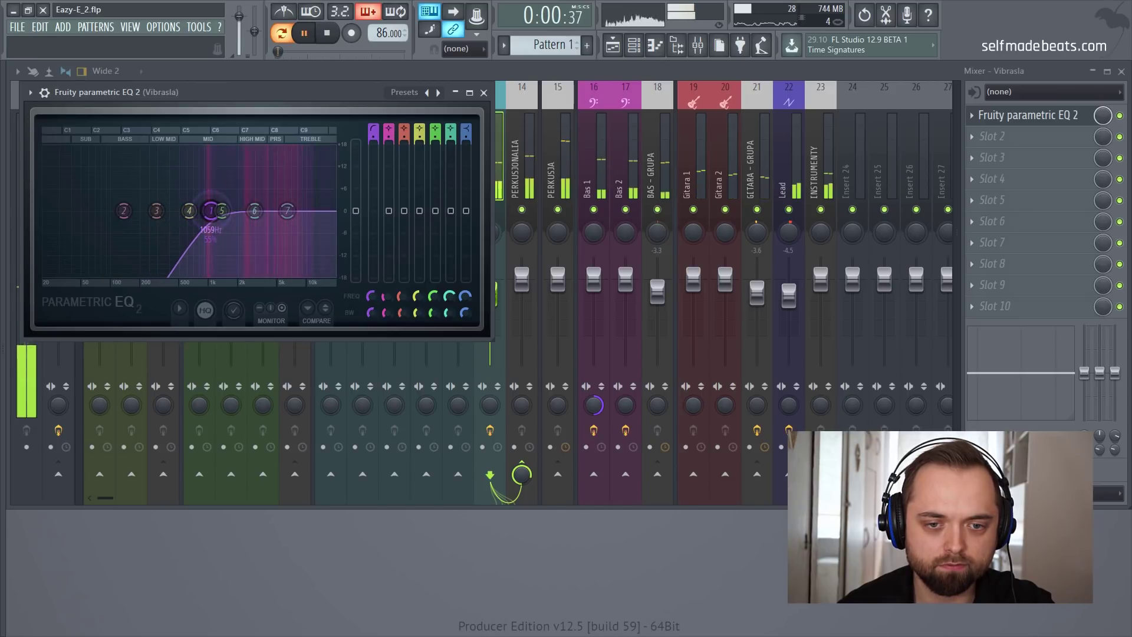
pyautogui.click(483, 92)
# Load Fruity Parametric EQ 2 into the first effect slot of the Tamburyn track
pyautogui.click(445, 140)
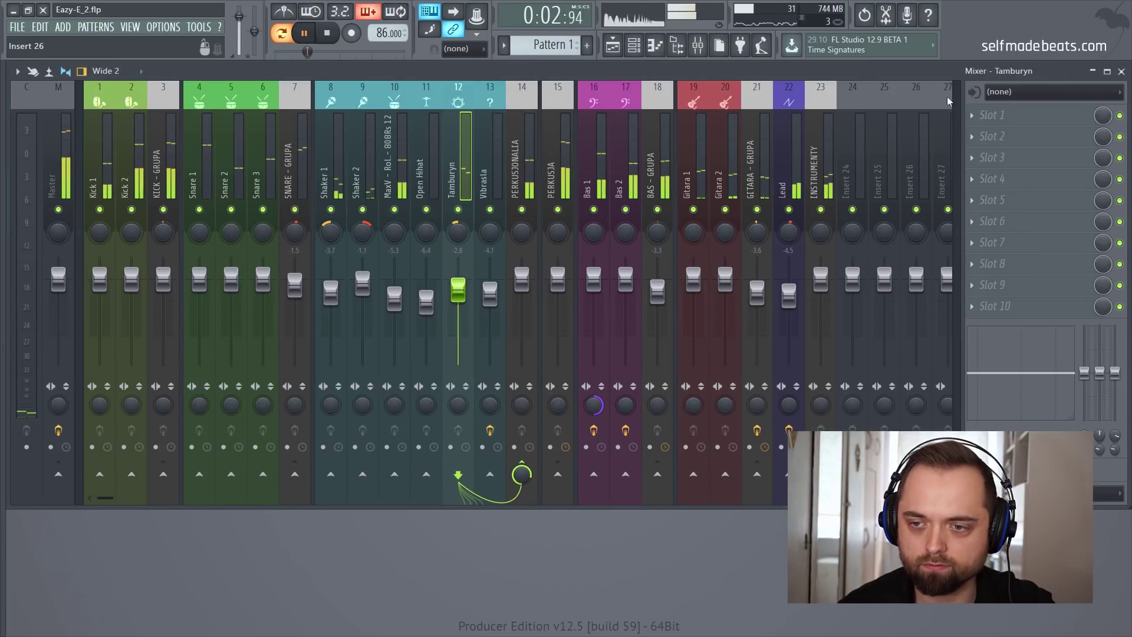
pyautogui.click(996, 115)
pyautogui.click(604, 205)
pyautogui.press('space')
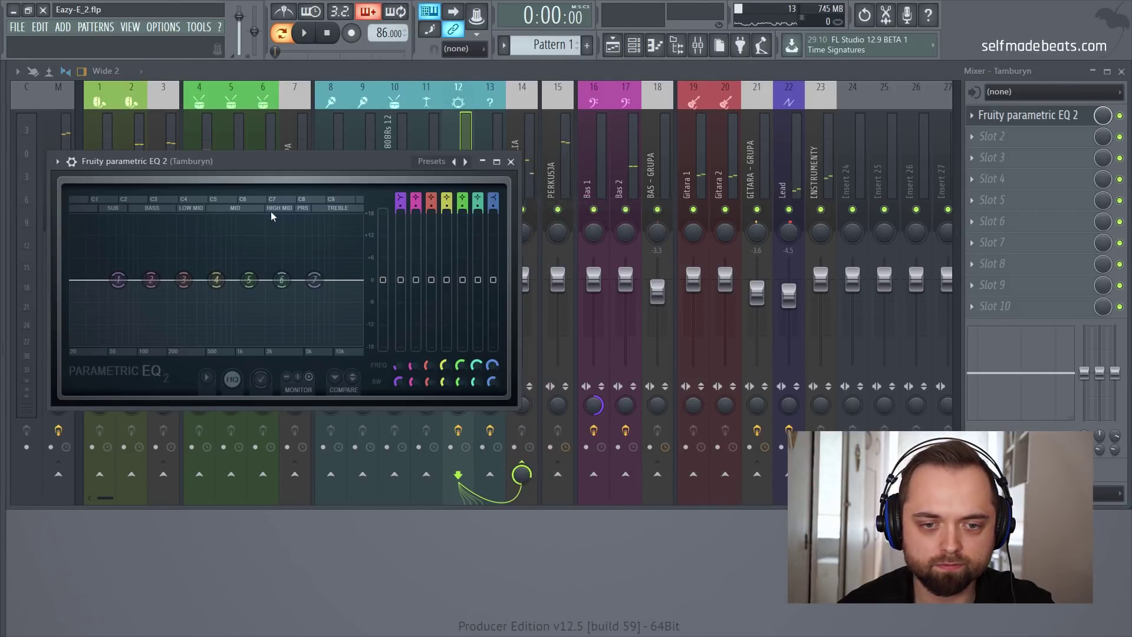
# Filter the Tamburyn's low end with EQ band 1, moving the band up to the high mids and adjusting its bandwidth
pyautogui.scroll(-2, 400, 196)
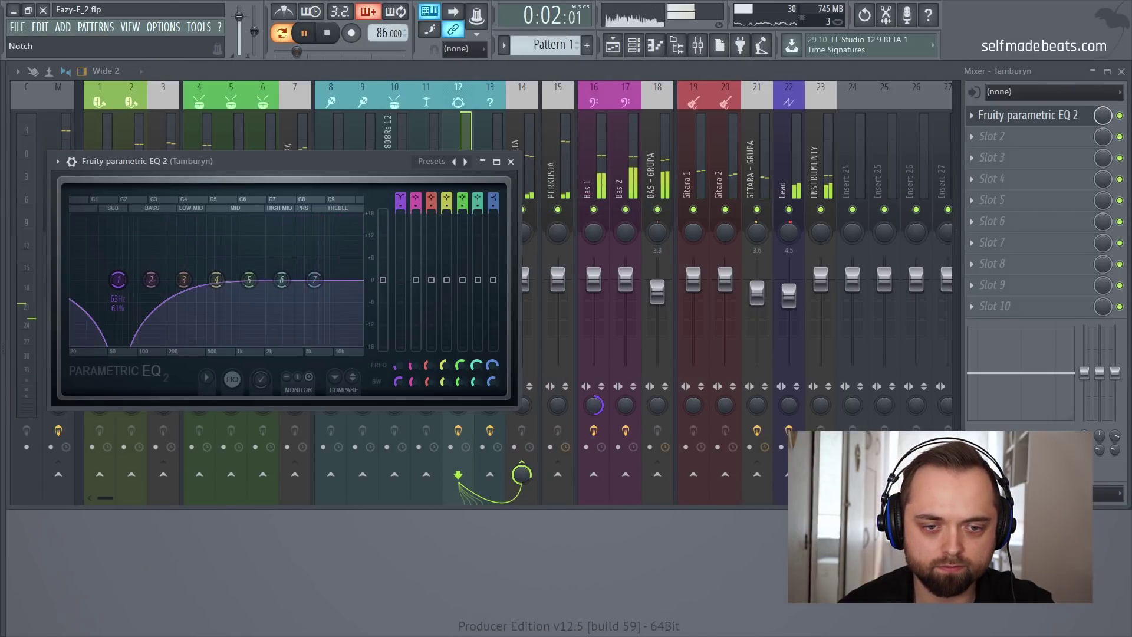
pyautogui.moveTo(119, 280); pyautogui.dragTo(276, 279)
pyautogui.moveTo(399, 382); pyautogui.dragTo(400, 363)
pyautogui.click(511, 162)
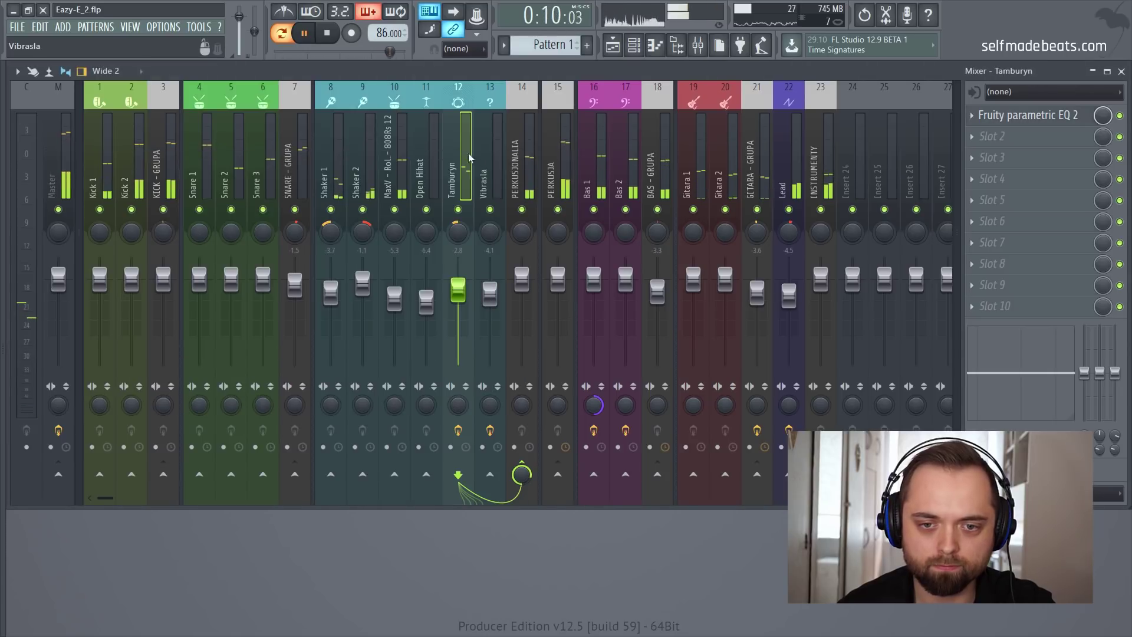
pyautogui.press('space')
# Load Fruity Parametric EQ 2 into the first effect slot of the Open Hihat track
pyautogui.click(436, 158)
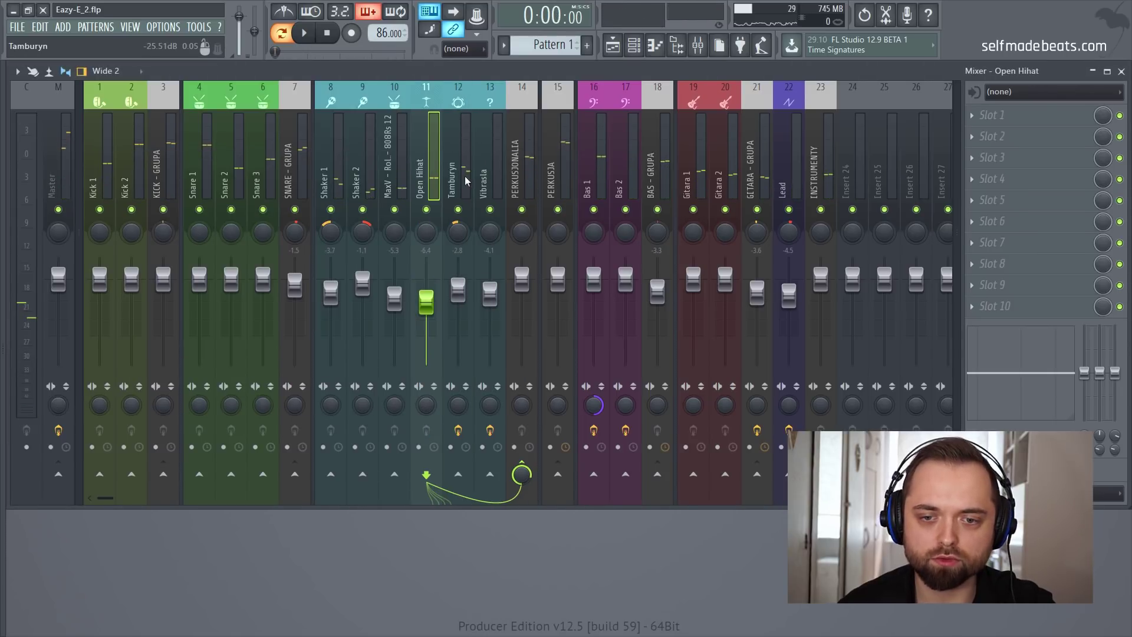
pyautogui.click(991, 118)
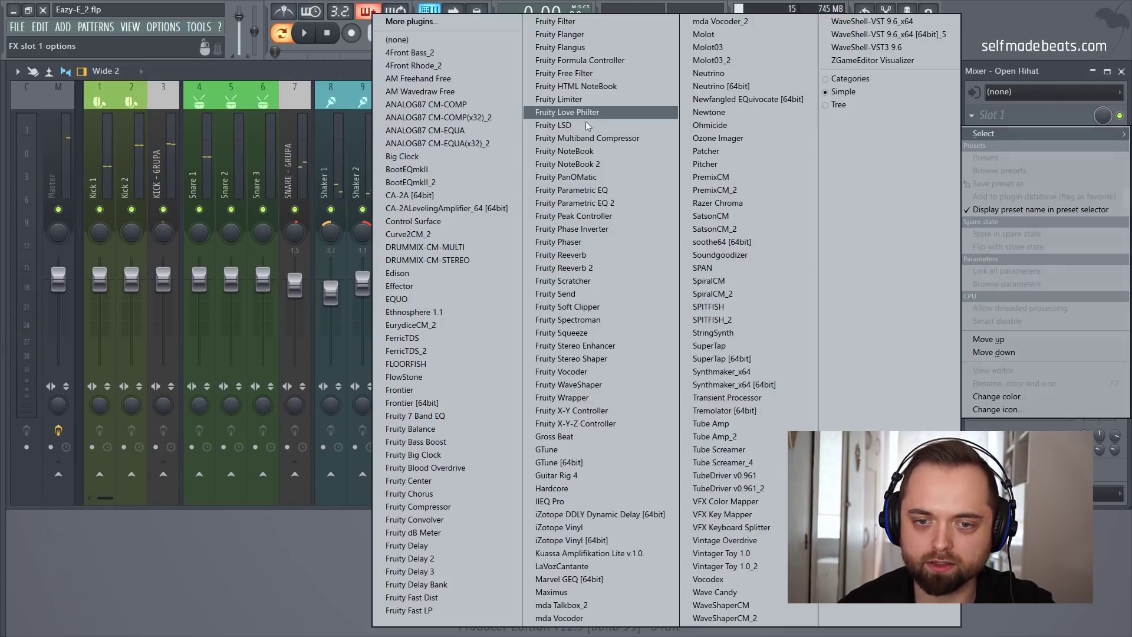
pyautogui.click(581, 204)
pyautogui.moveTo(702, 134); pyautogui.dragTo(231, 100)
# High-pass the Open Hihat up to the high mids with EQ band 1 and lower its treble with band 7
pyautogui.press('space')
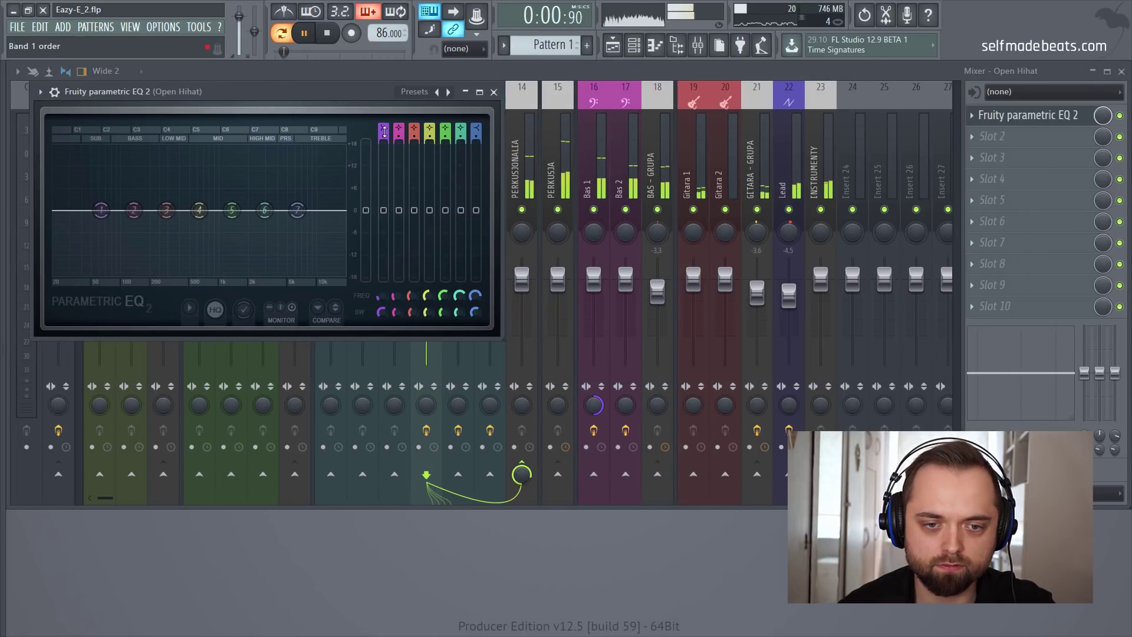
pyautogui.moveTo(384, 124); pyautogui.dragTo(384, 141)
pyautogui.moveTo(105, 212); pyautogui.dragTo(316, 229)
pyautogui.press('space')
pyautogui.press('space')
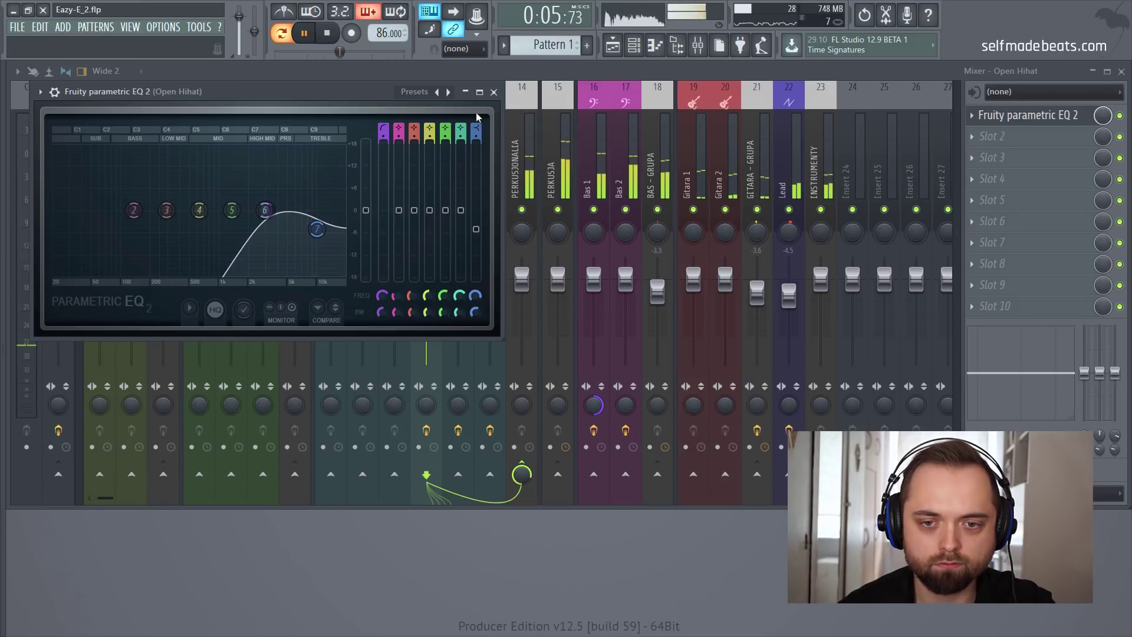
pyautogui.press('space')
pyautogui.click(493, 92)
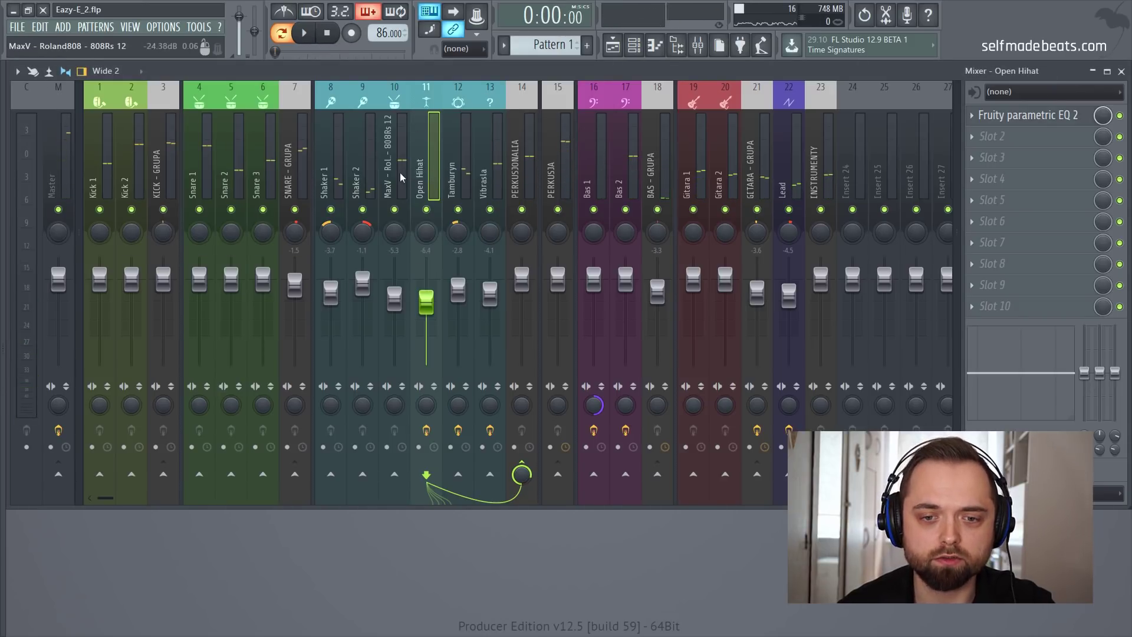
# Load Fruity Parametric EQ 2 into the first effect slot of the MaxV - Roland808 track
pyautogui.click(400, 172)
pyautogui.click(993, 115)
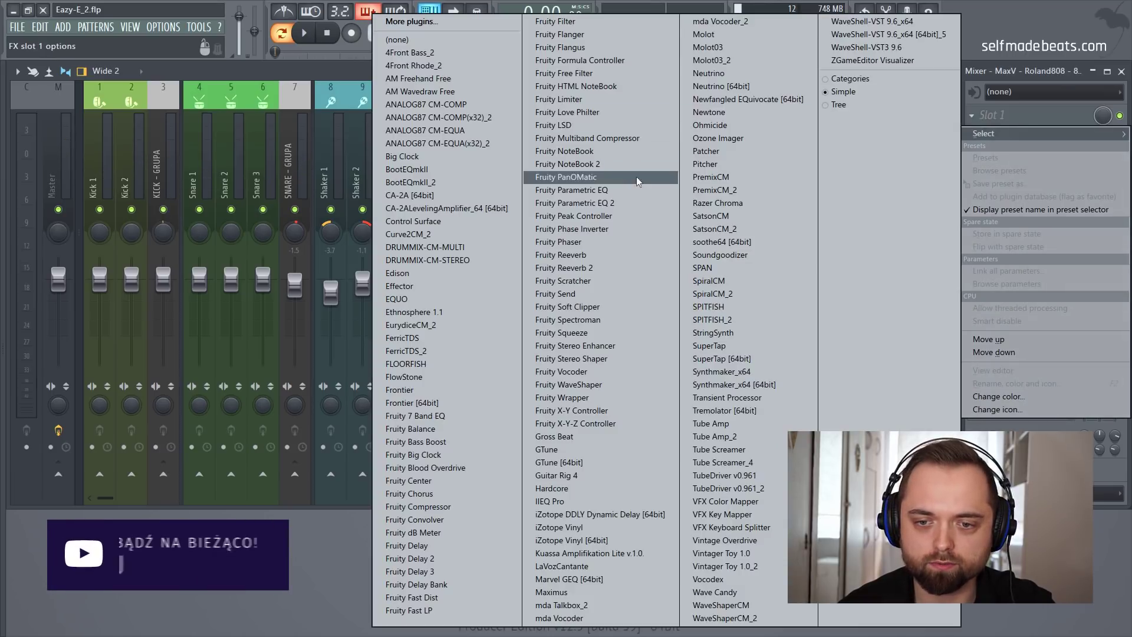
pyautogui.click(634, 201)
# Make band 1 of the MaxV - Roland808 EQ a high-pass filter at about 850 Hz
pyautogui.press('space')
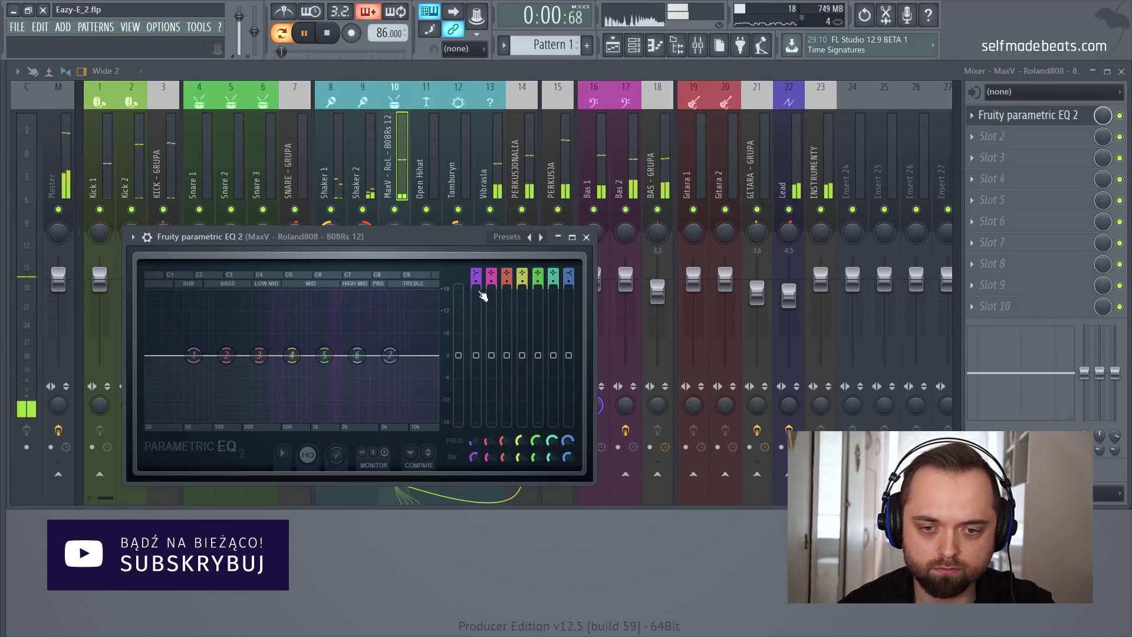
pyautogui.moveTo(475, 274); pyautogui.dragTo(475, 288)
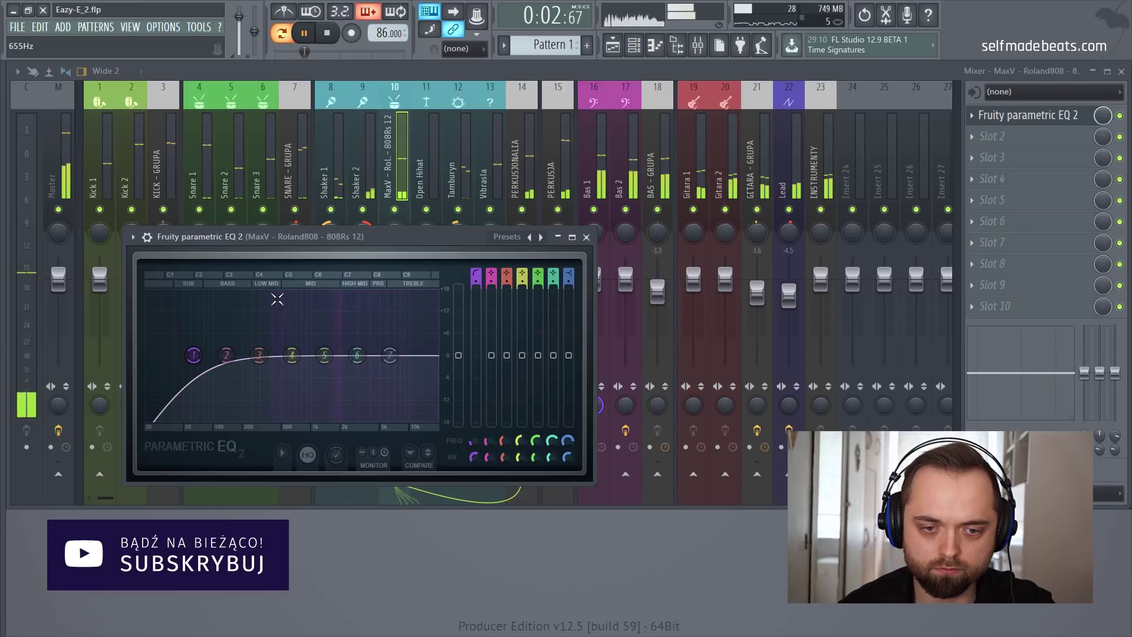
pyautogui.moveTo(194, 355); pyautogui.dragTo(272, 356)
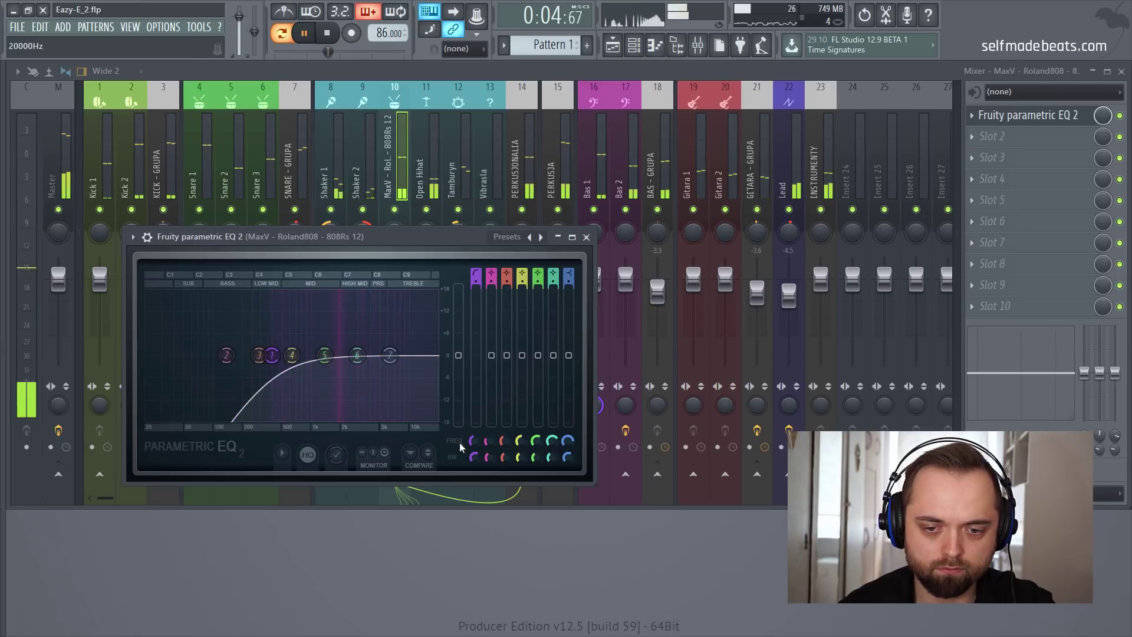
pyautogui.moveTo(470, 441); pyautogui.dragTo(470, 424)
# Boost the MaxV - Roland808 mids with EQ band 5 and lower the band 7 high shelf to -3.6 dB at 4268 Hz
pyautogui.moveTo(325, 355); pyautogui.dragTo(336, 332)
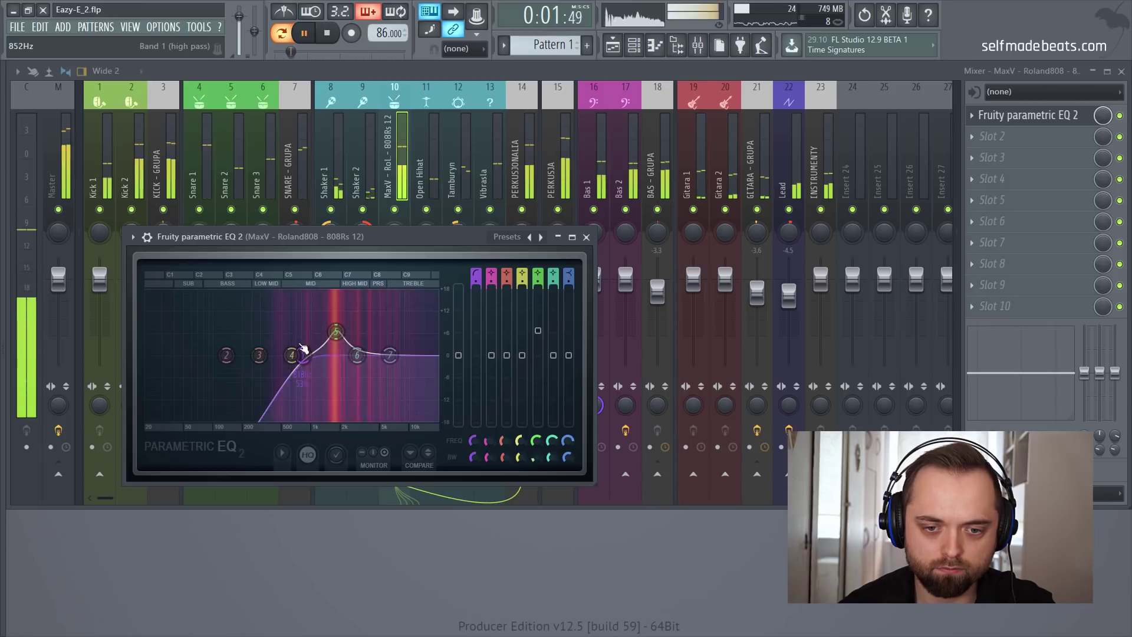
pyautogui.moveTo(390, 355); pyautogui.dragTo(373, 369)
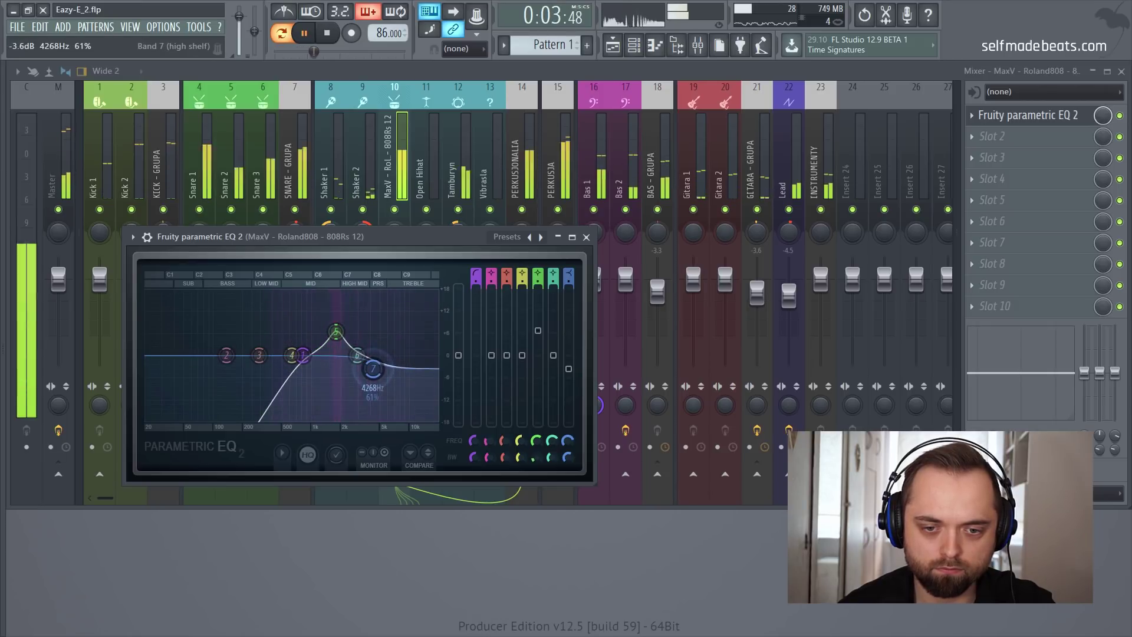
# Raise the band 1 high-pass cutoff of the MaxV - Roland808 EQ to 958 Hz and close the EQ
pyautogui.moveTo(303, 356); pyautogui.dragTo(310, 355)
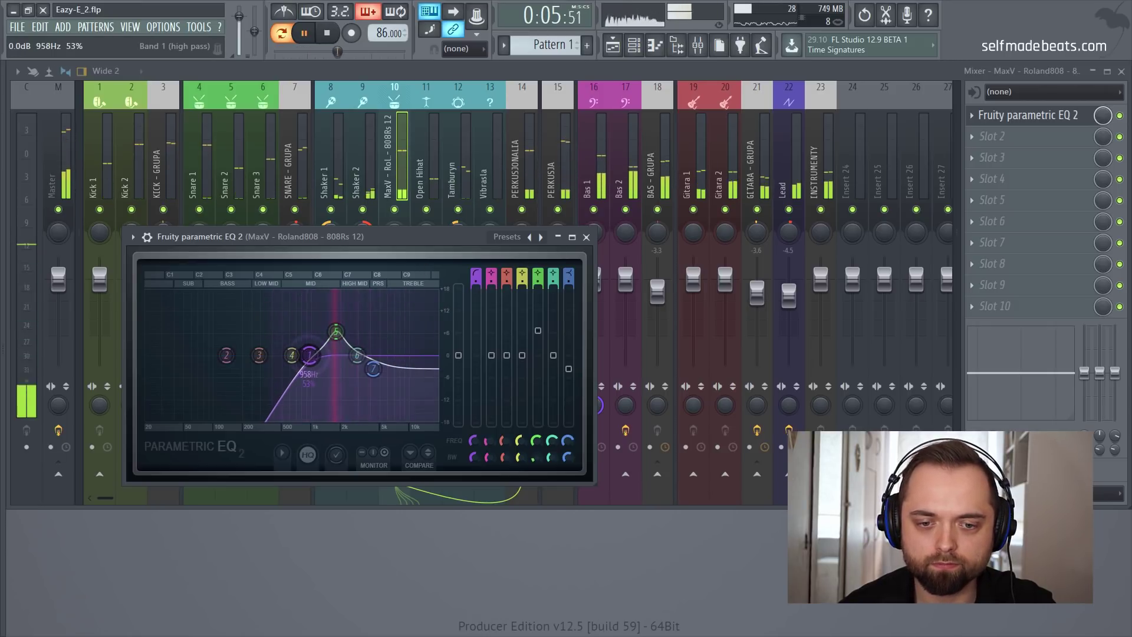
pyautogui.press('space')
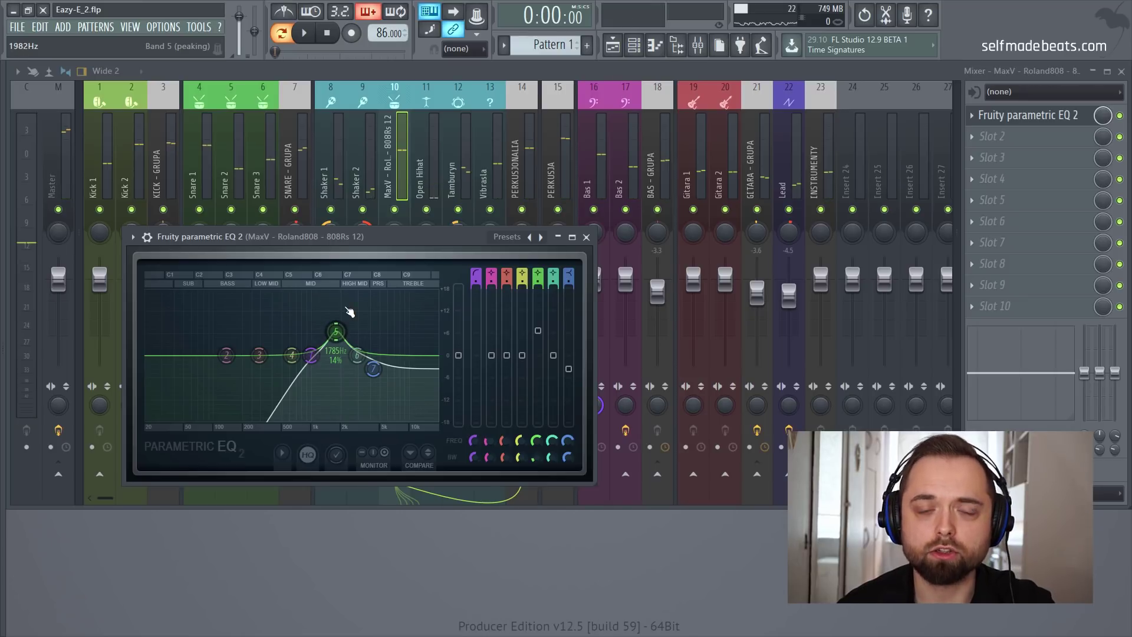
pyautogui.click(586, 237)
# Load Fruity Parametric EQ 2 into the first effect slot of the Shaker 2 track and enlarge its window
pyautogui.click(358, 160)
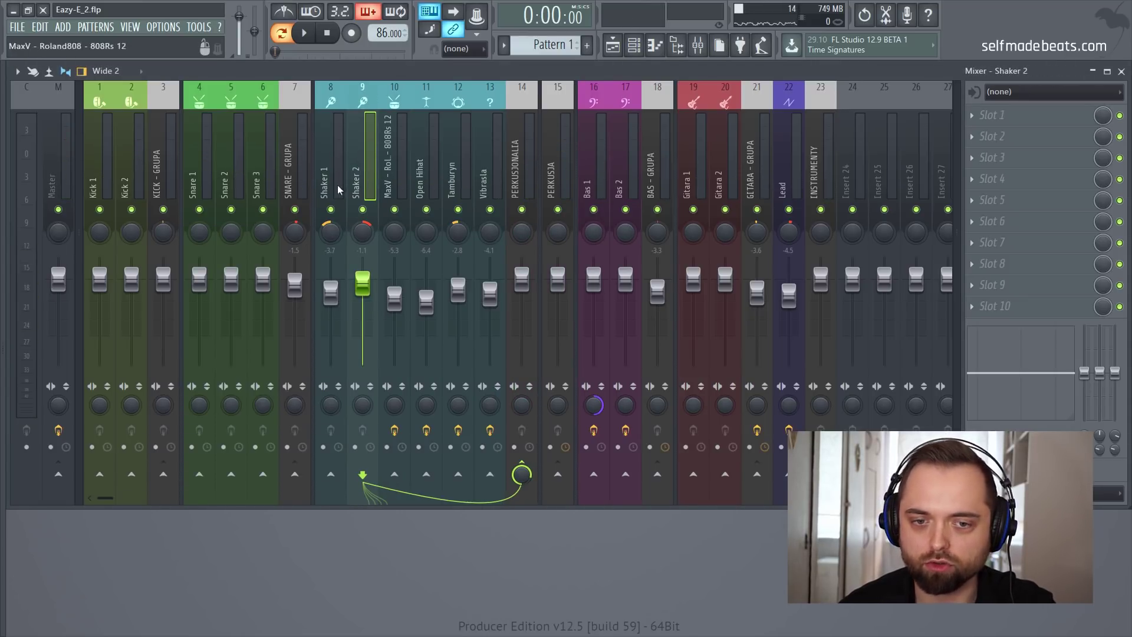
pyautogui.click(1019, 120)
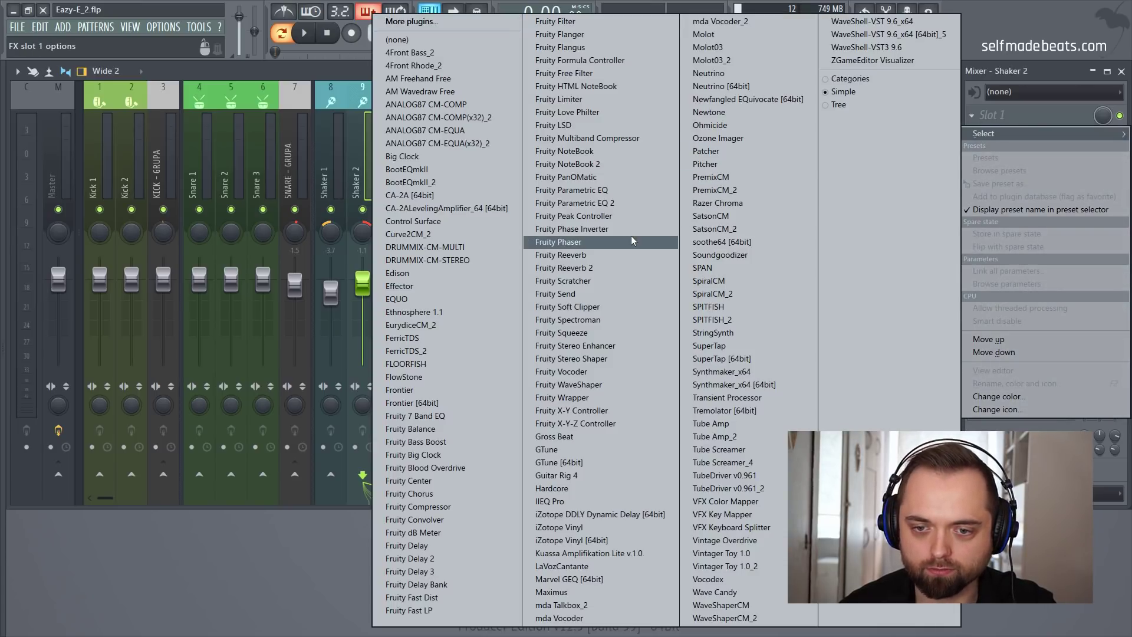
pyautogui.click(575, 203)
pyautogui.moveTo(354, 240); pyautogui.dragTo(140, 82)
pyautogui.moveTo(476, 324); pyautogui.dragTo(564, 341)
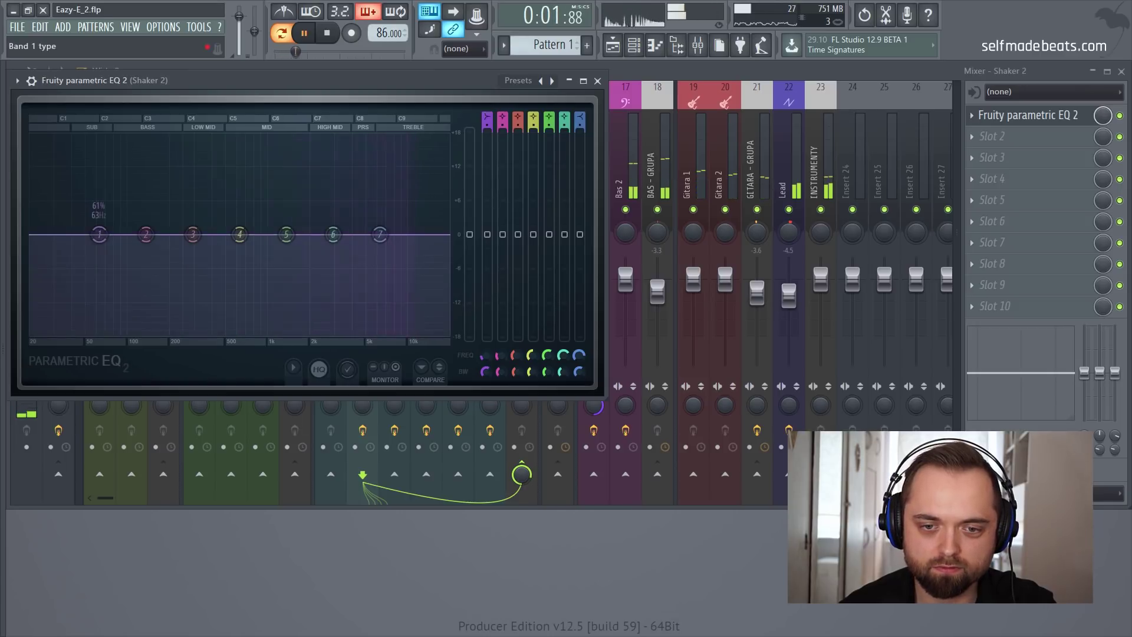
# High-pass Shaker 2 with EQ band 1 up to just below band 4 and move band 6 next to band 7 without gain
pyautogui.moveTo(487, 119); pyautogui.dragTo(487, 131)
pyautogui.moveTo(99, 235); pyautogui.dragTo(307, 234)
pyautogui.moveTo(482, 371); pyautogui.dragTo(482, 359)
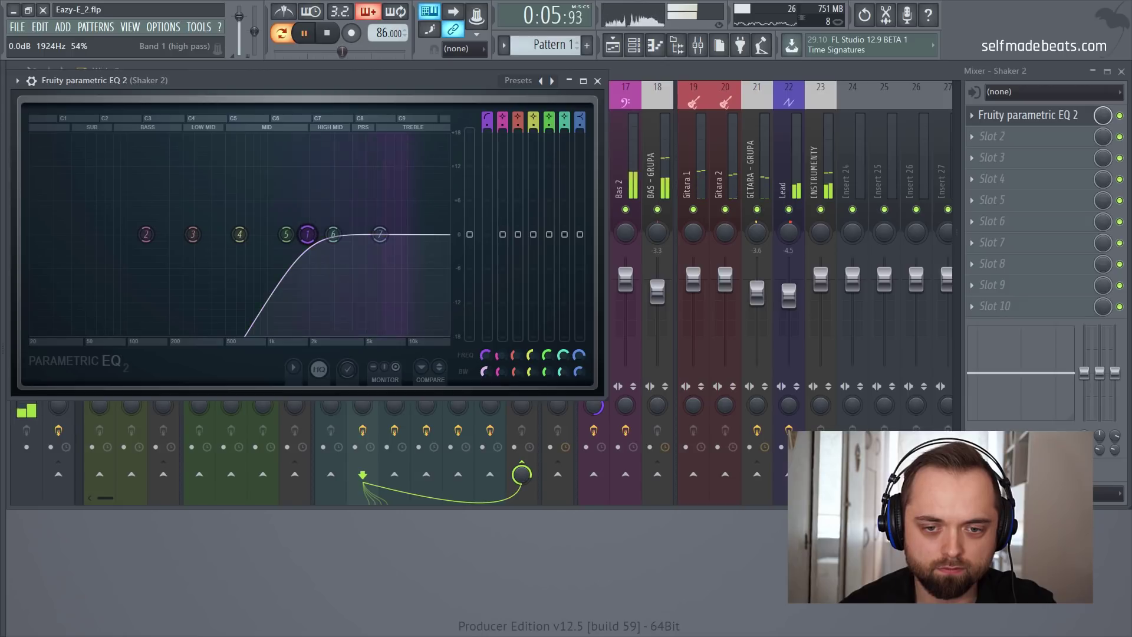
pyautogui.moveTo(307, 234); pyautogui.dragTo(222, 234)
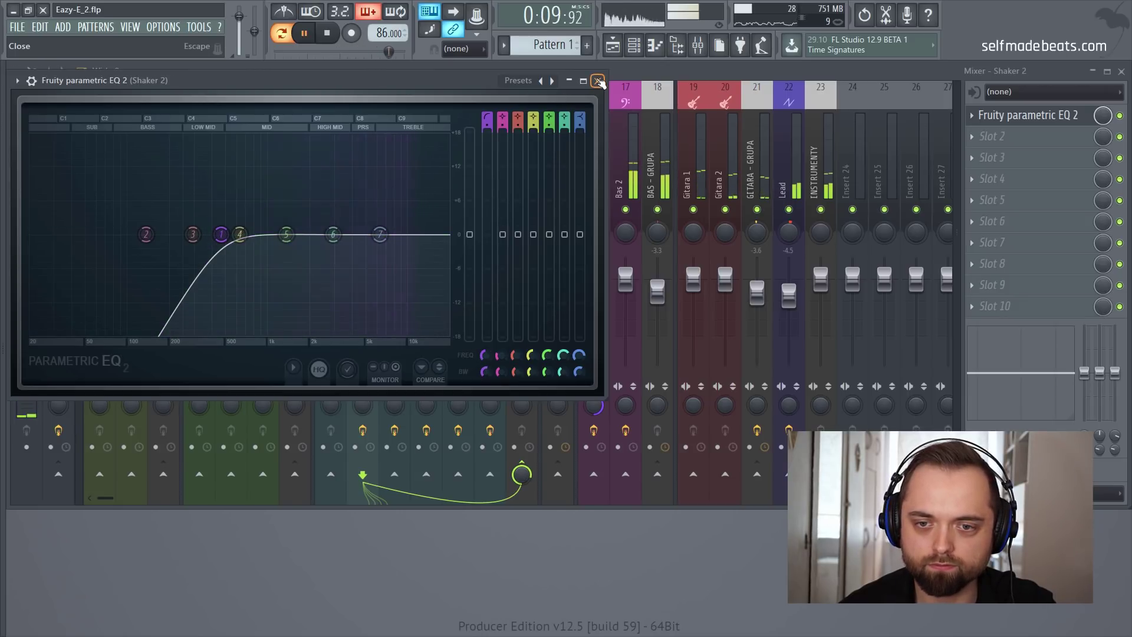
pyautogui.moveTo(333, 234); pyautogui.dragTo(382, 235)
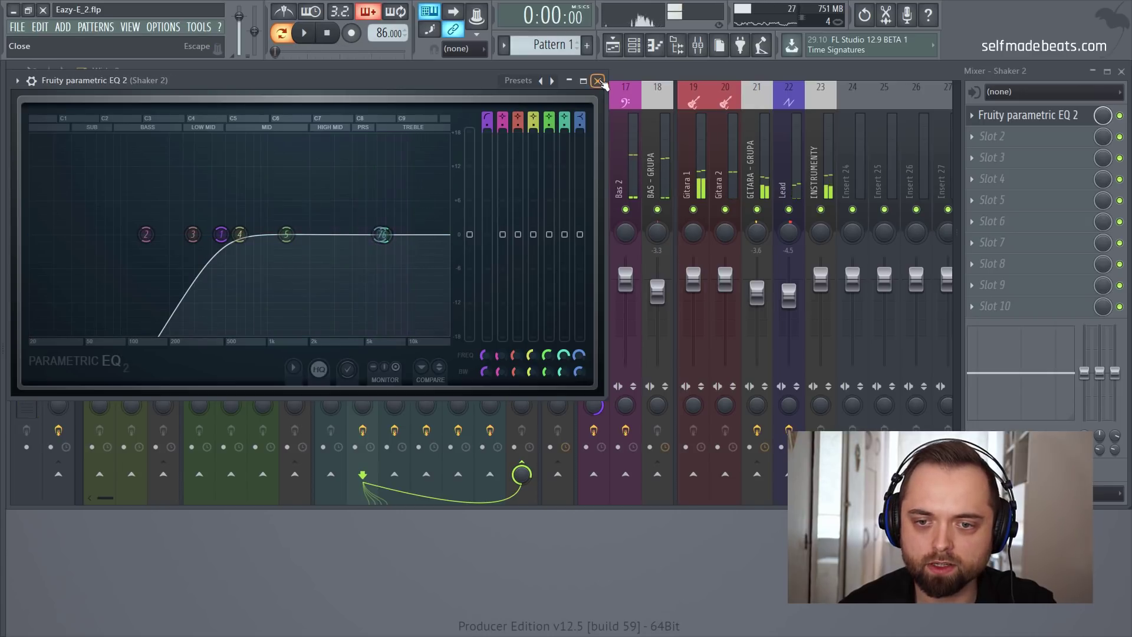
pyautogui.click(598, 81)
# Load Fruity Parametric EQ 2 into the first effect slot of the Shaker 1 track and enlarge its window
pyautogui.click(333, 175)
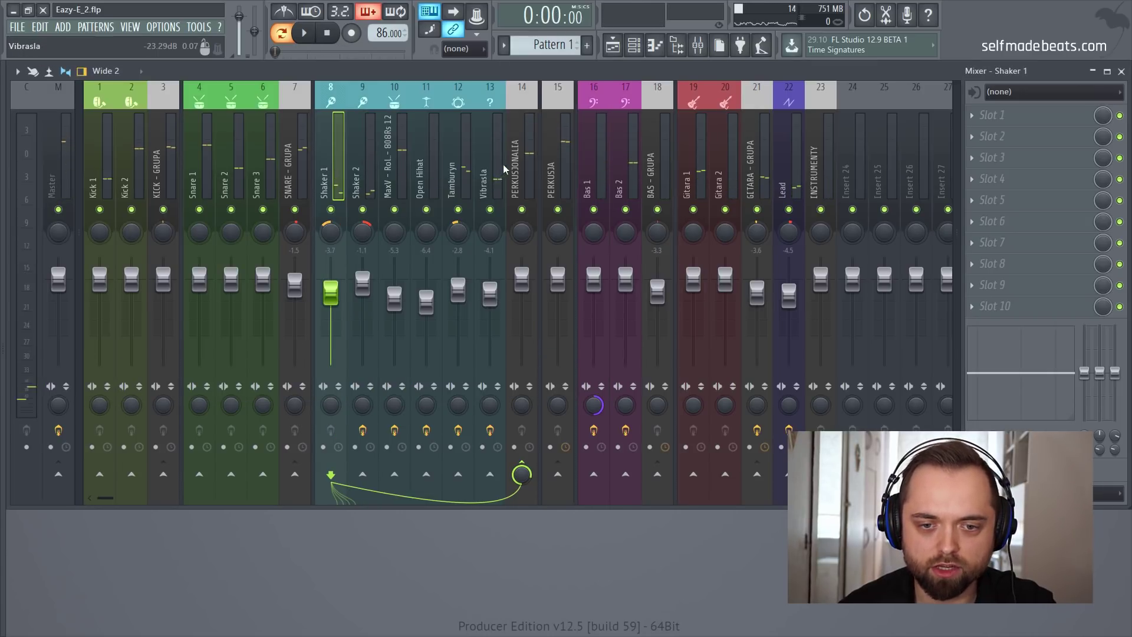
pyautogui.click(1003, 115)
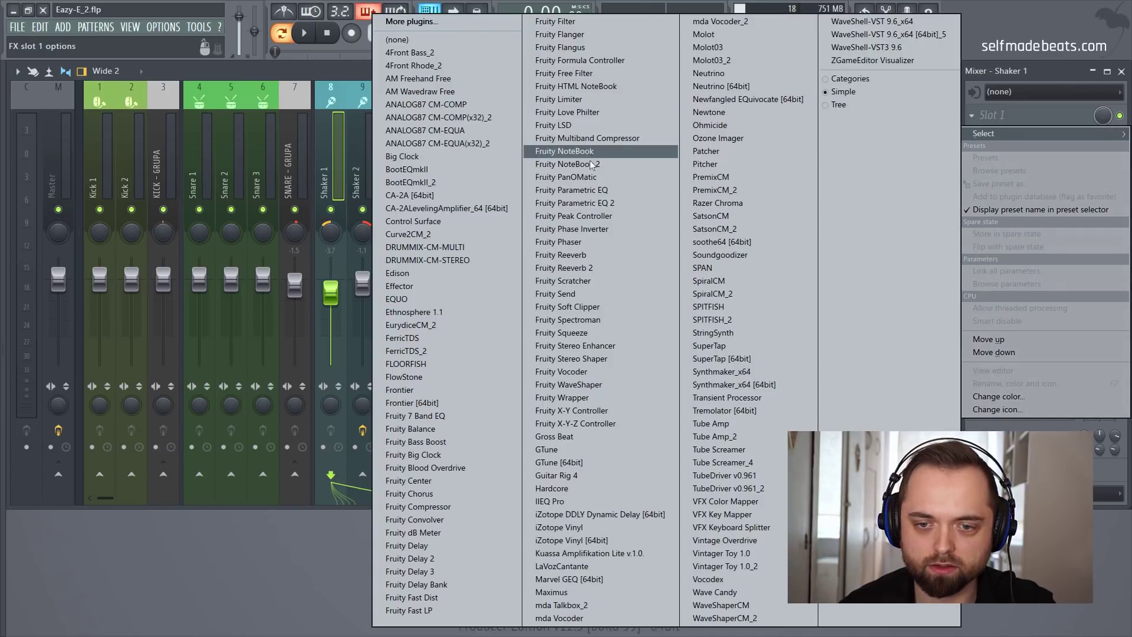
pyautogui.click(616, 202)
pyautogui.moveTo(389, 198); pyautogui.dragTo(320, 83)
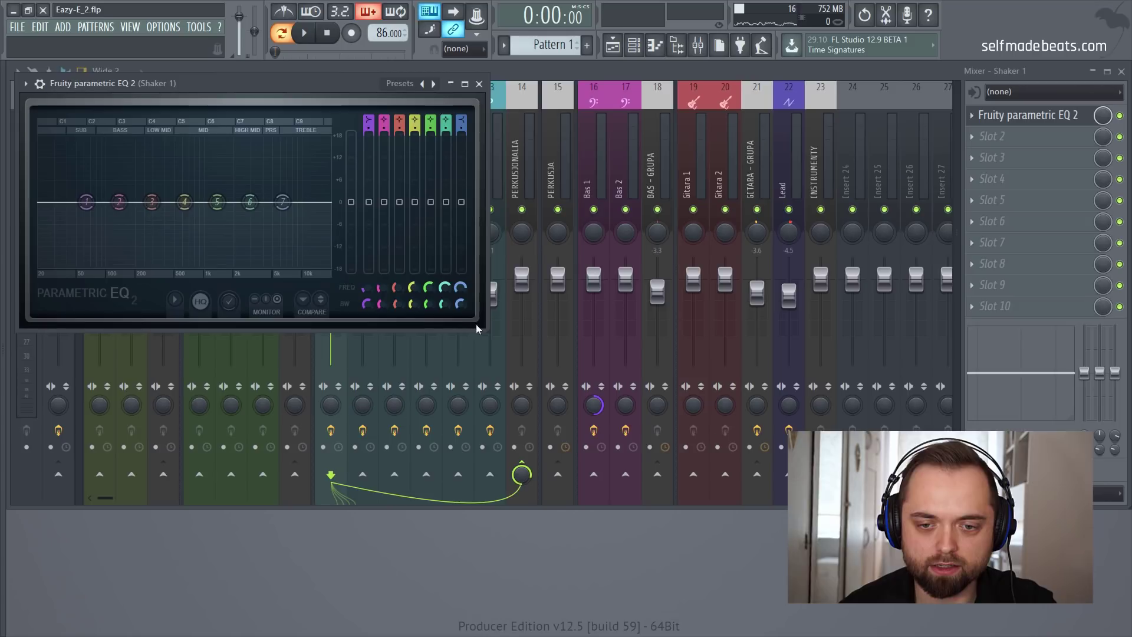
pyautogui.moveTo(487, 328); pyautogui.dragTo(620, 410)
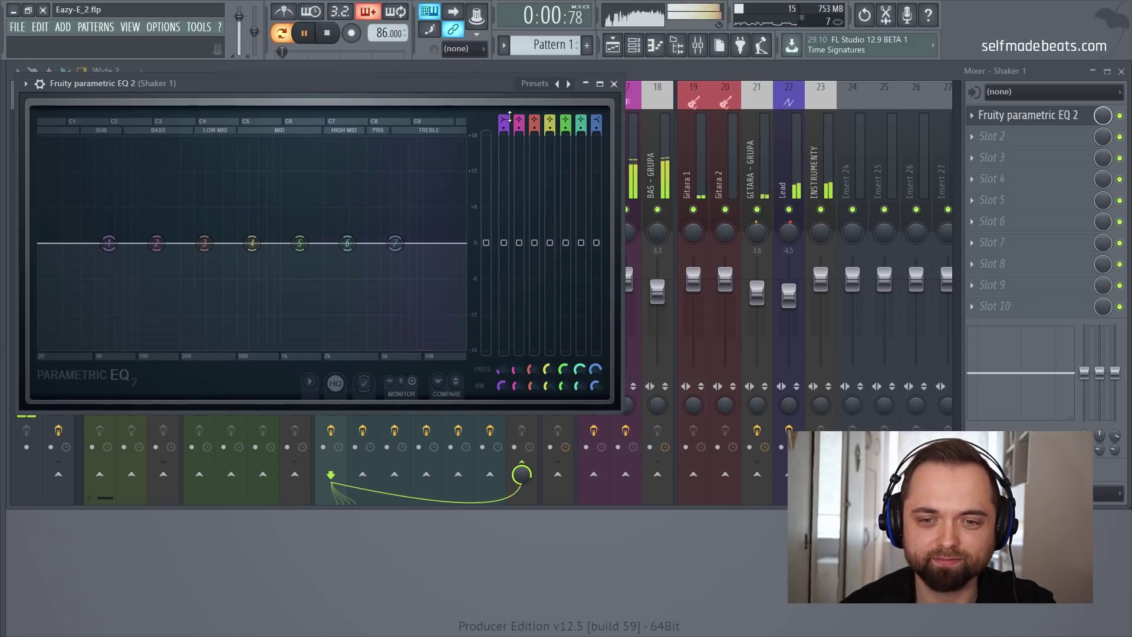
# High-pass Shaker 1 up to the high mids with EQ band 1, slightly boost band 6 and lower the treble with band 7
pyautogui.moveTo(504, 117); pyautogui.dragTo(503, 134)
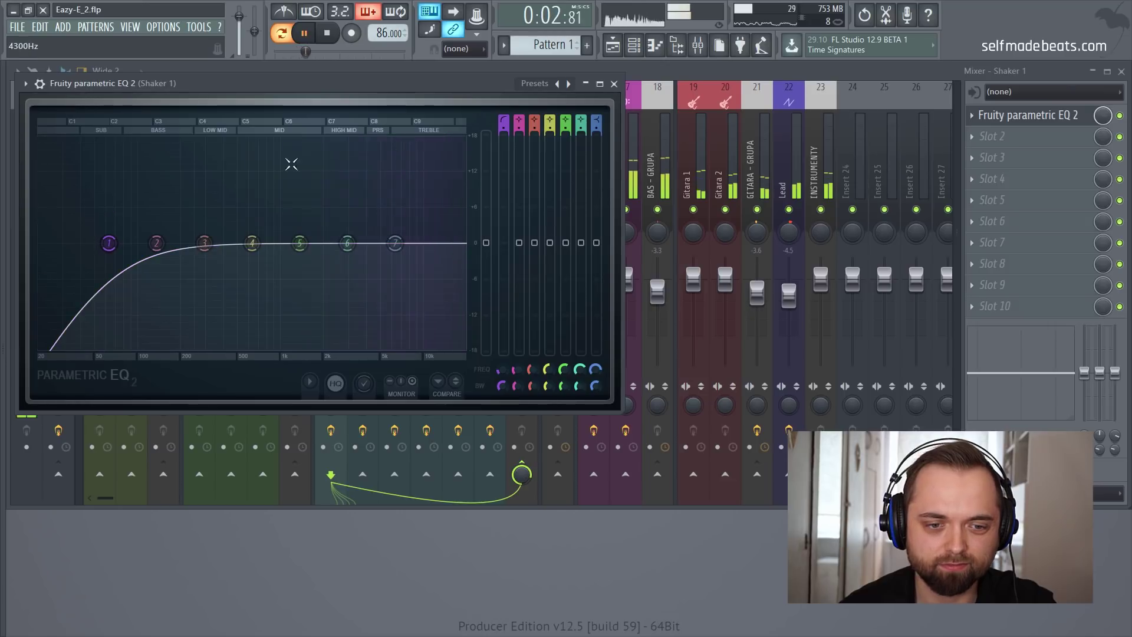
pyautogui.moveTo(120, 233); pyautogui.dragTo(336, 234)
pyautogui.moveTo(502, 386); pyautogui.dragTo(502, 411)
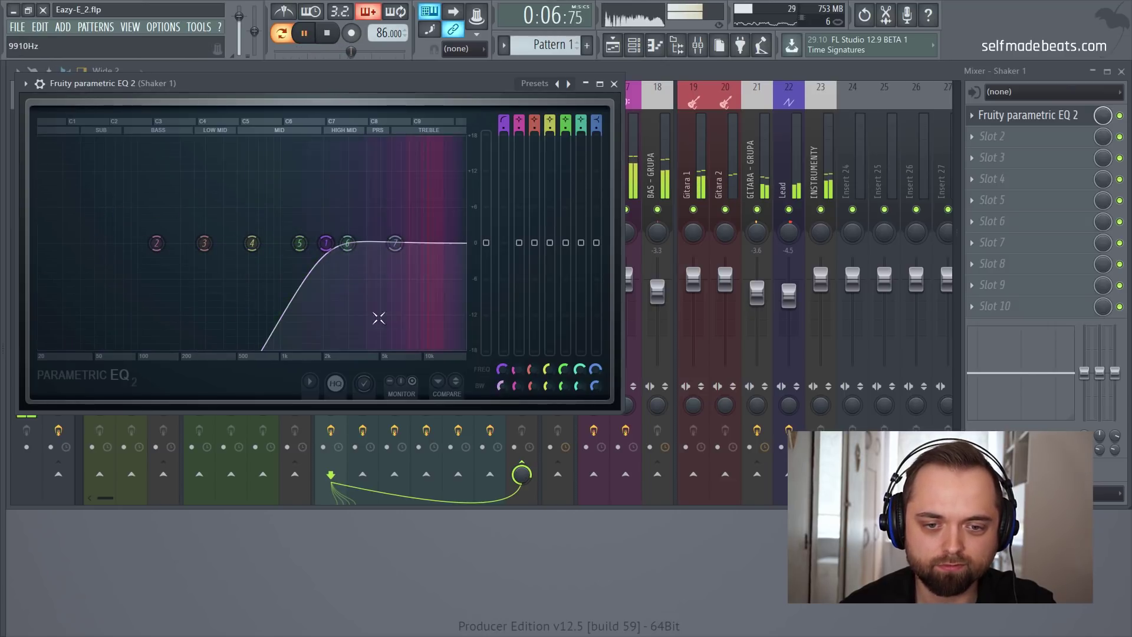
pyautogui.moveTo(325, 243); pyautogui.dragTo(449, 281)
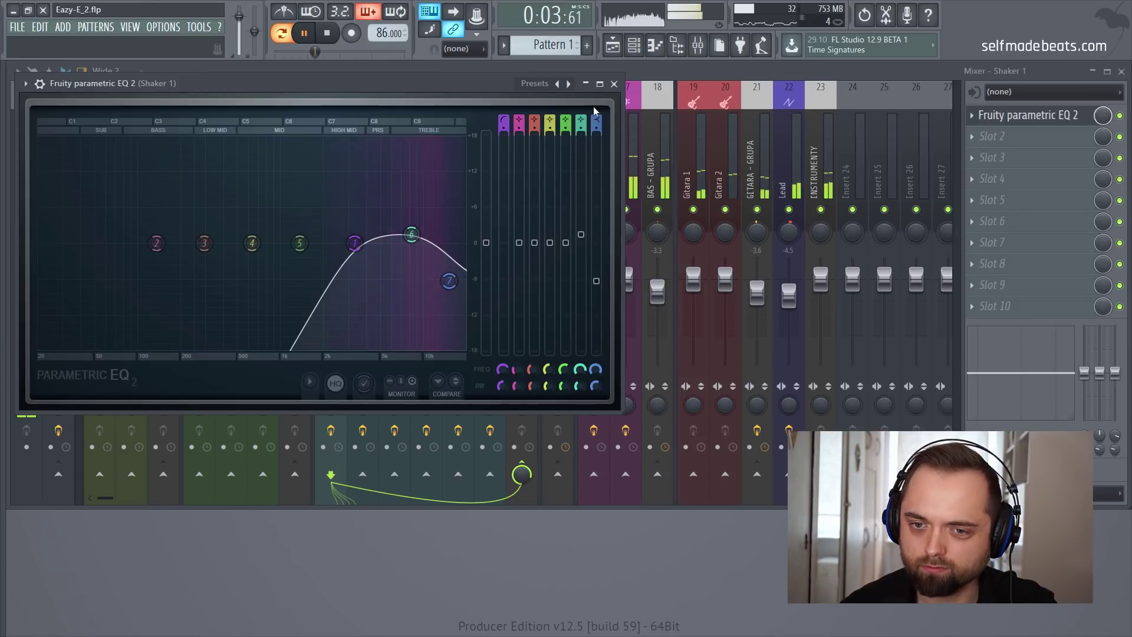
pyautogui.click(614, 84)
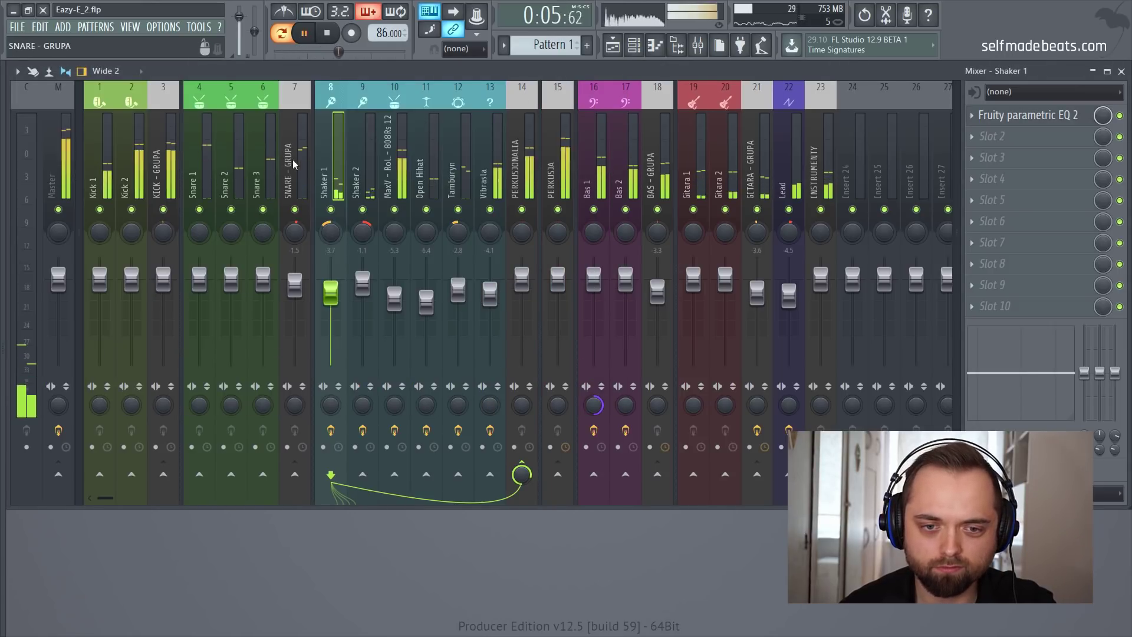
pyautogui.press('space')
# Leave only Snare 1, Snare 2 and Snare 3 audible and audition them together
pyautogui.click(264, 163)
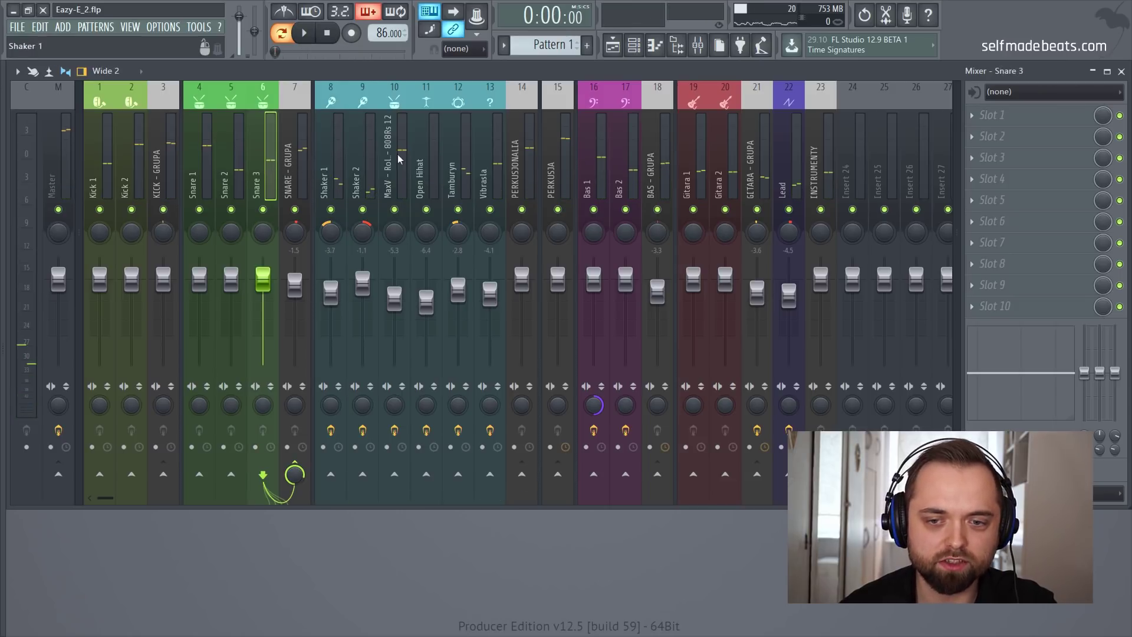
pyautogui.rightClick(211, 209)
pyautogui.click(231, 209)
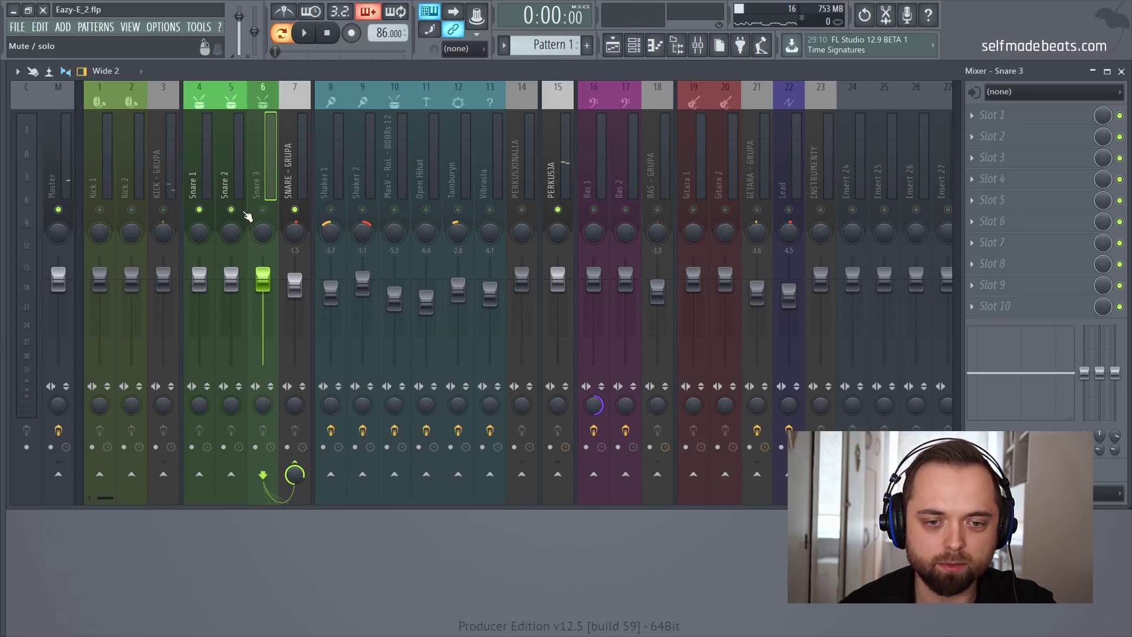
pyautogui.press('space')
pyautogui.press('space')
# Load Fruity Parametric EQ 2 into the first effect slot of the Snare 3 track and enlarge its window
pyautogui.click(996, 117)
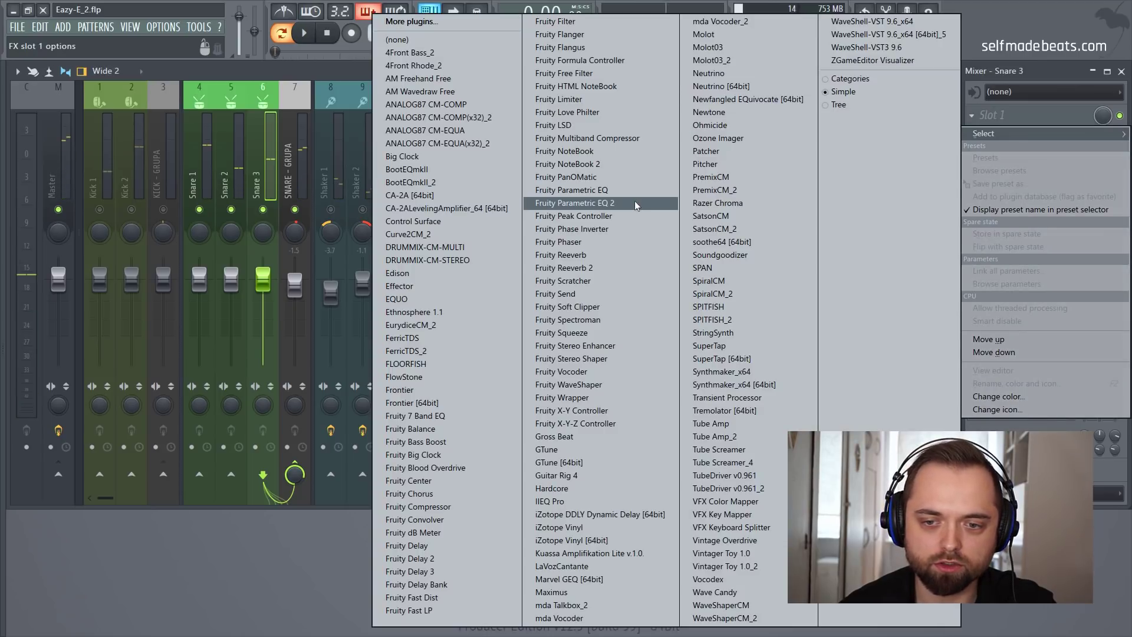
pyautogui.click(575, 201)
pyautogui.moveTo(306, 238); pyautogui.dragTo(243, 93)
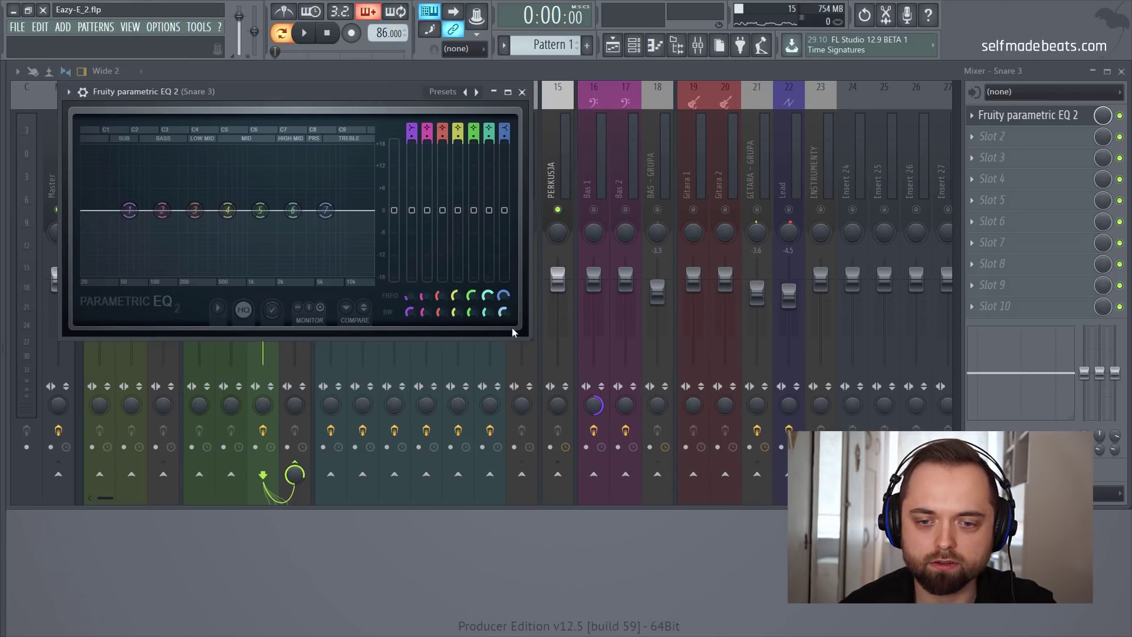
pyautogui.moveTo(528, 335); pyautogui.dragTo(681, 413)
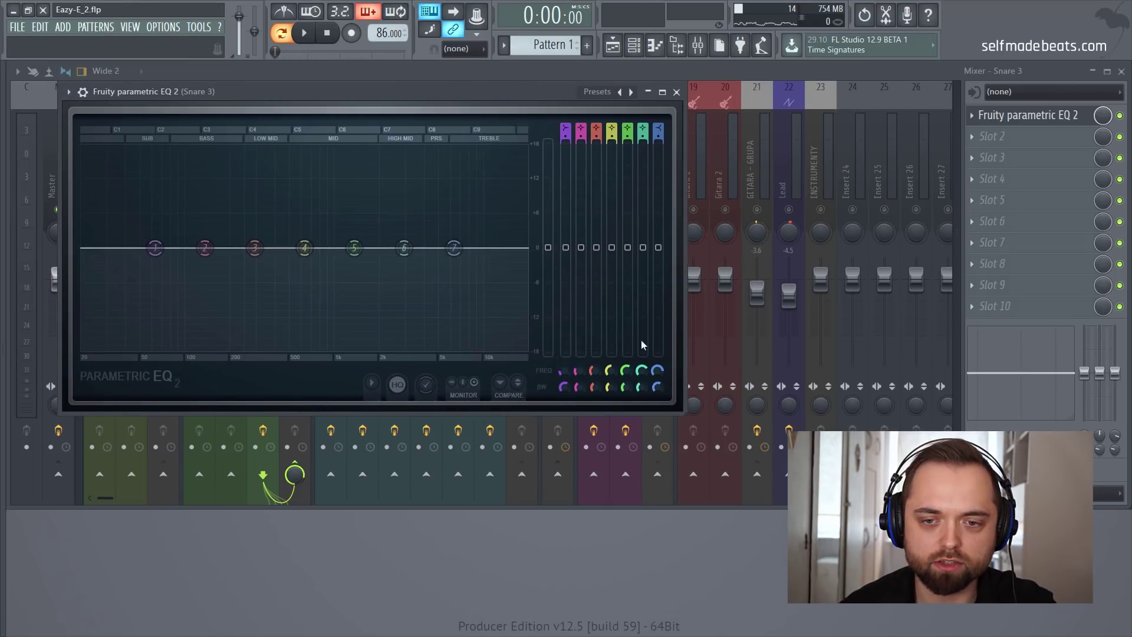
# High-pass Snare 3 up to the lower mids with EQ band 1, dip band 4 near 1 kHz and lower the band 7 treble shelf
pyautogui.moveTo(563, 129); pyautogui.dragTo(570, 334)
pyautogui.moveTo(571, 387); pyautogui.dragTo(560, 337)
pyautogui.press('space')
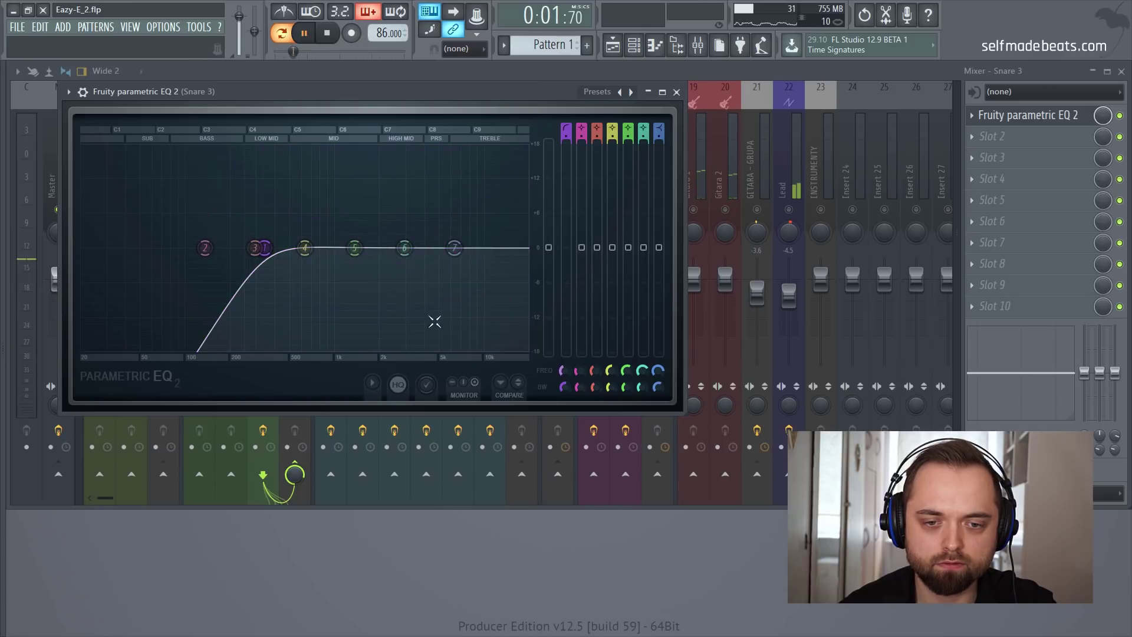
pyautogui.moveTo(262, 251); pyautogui.dragTo(334, 257)
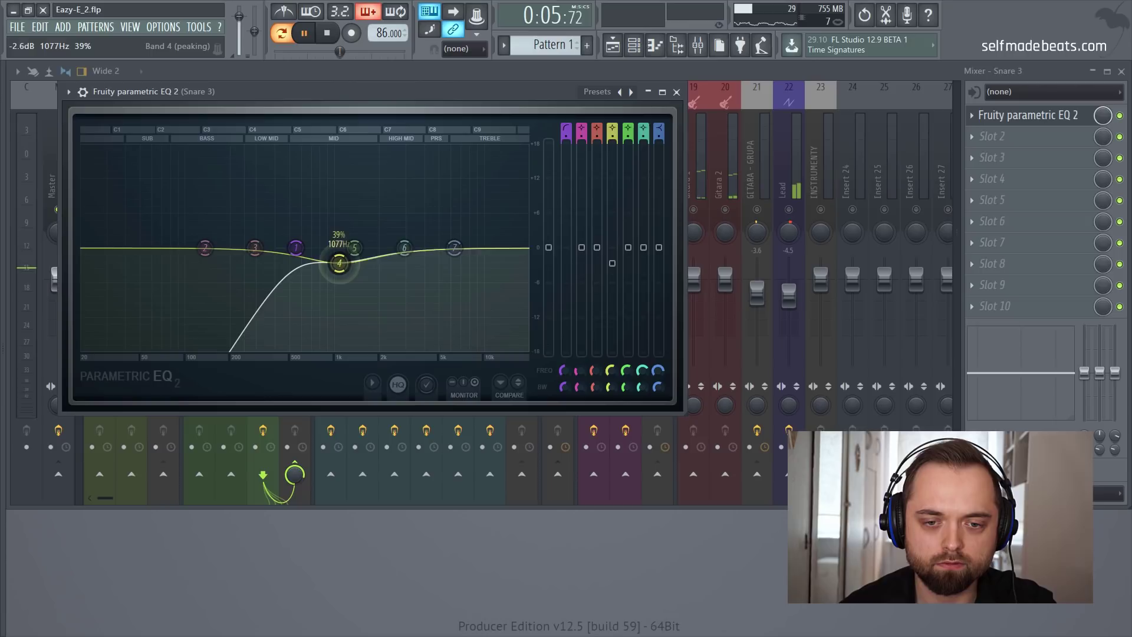
pyautogui.moveTo(454, 247); pyautogui.dragTo(466, 266)
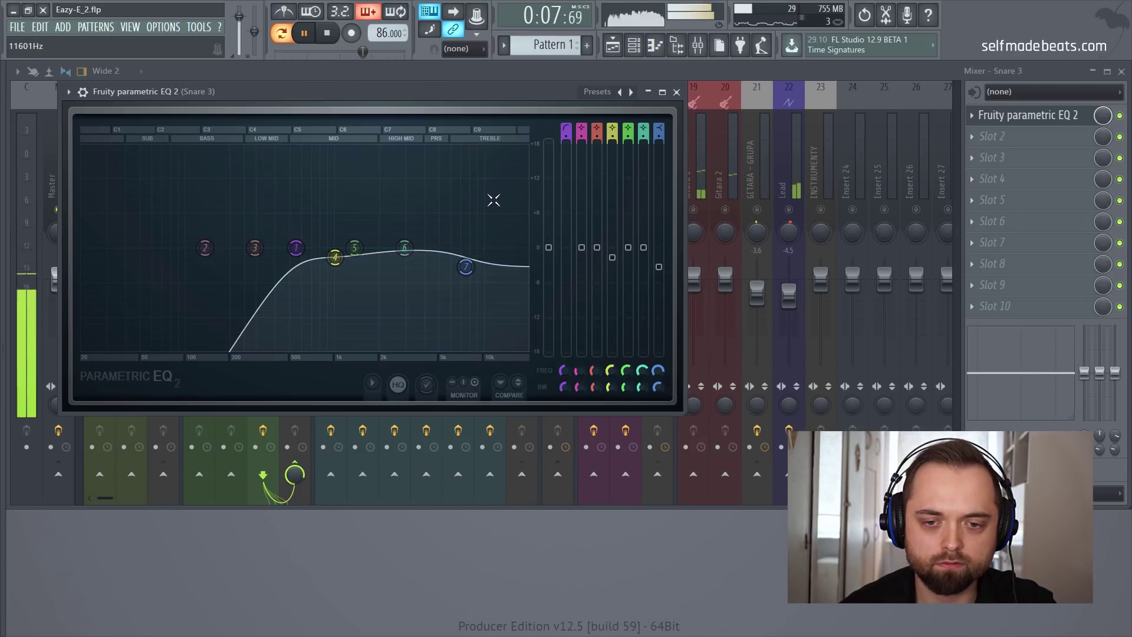
pyautogui.press('space')
pyautogui.click(676, 92)
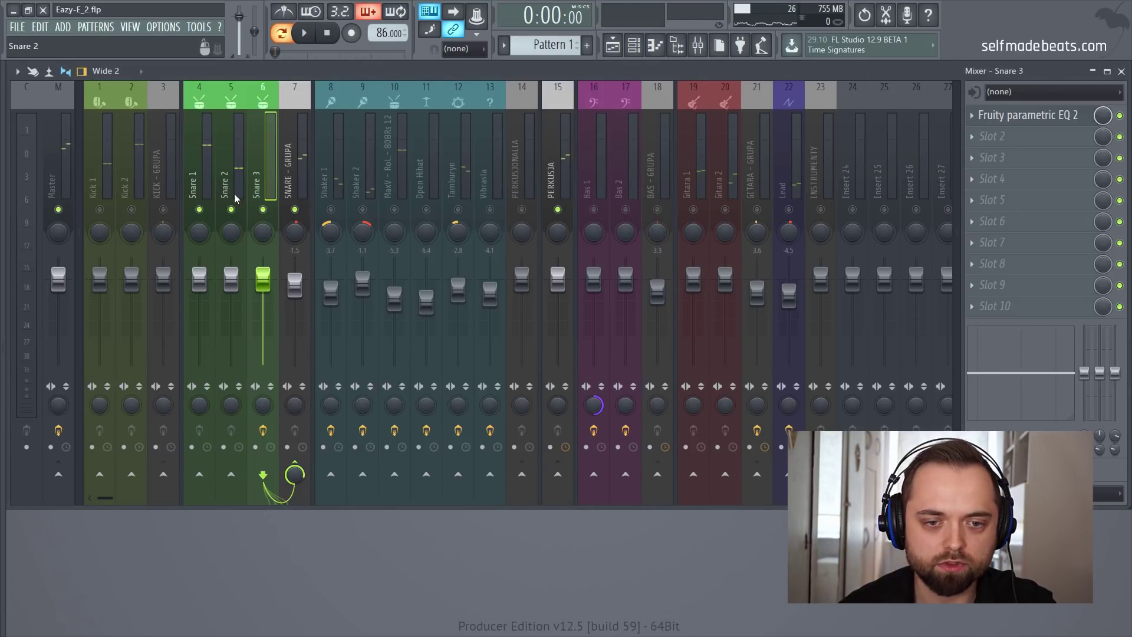
# Solo the Snare 2 track and load Fruity Parametric EQ 2 into its first effect slot
pyautogui.rightClick(231, 210)
pyautogui.click(235, 177)
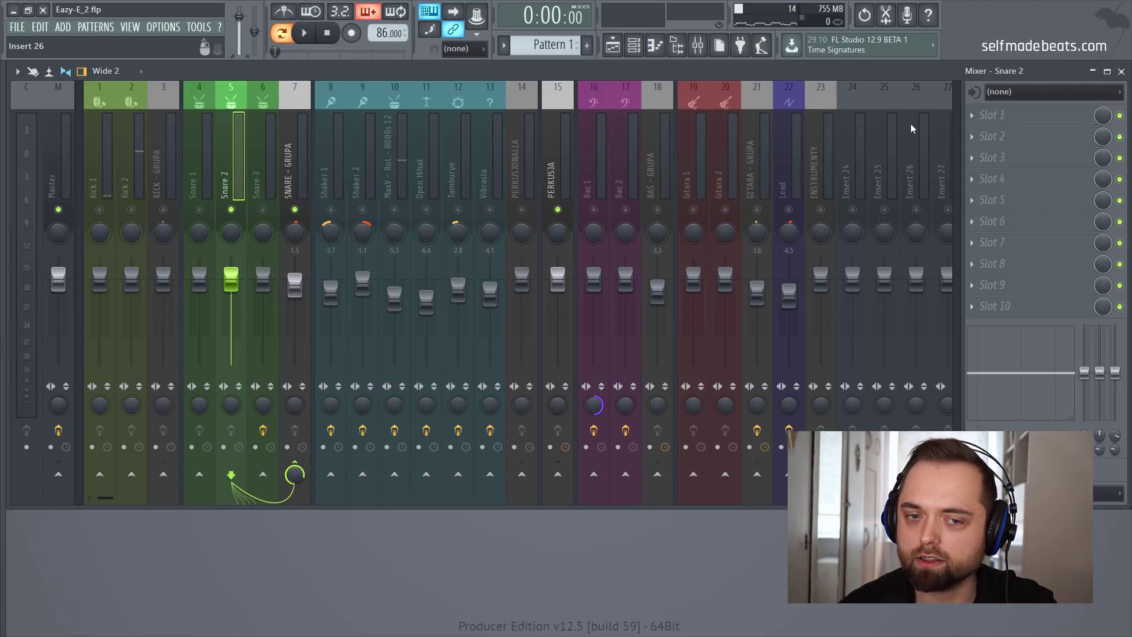
pyautogui.click(972, 117)
pyautogui.click(589, 202)
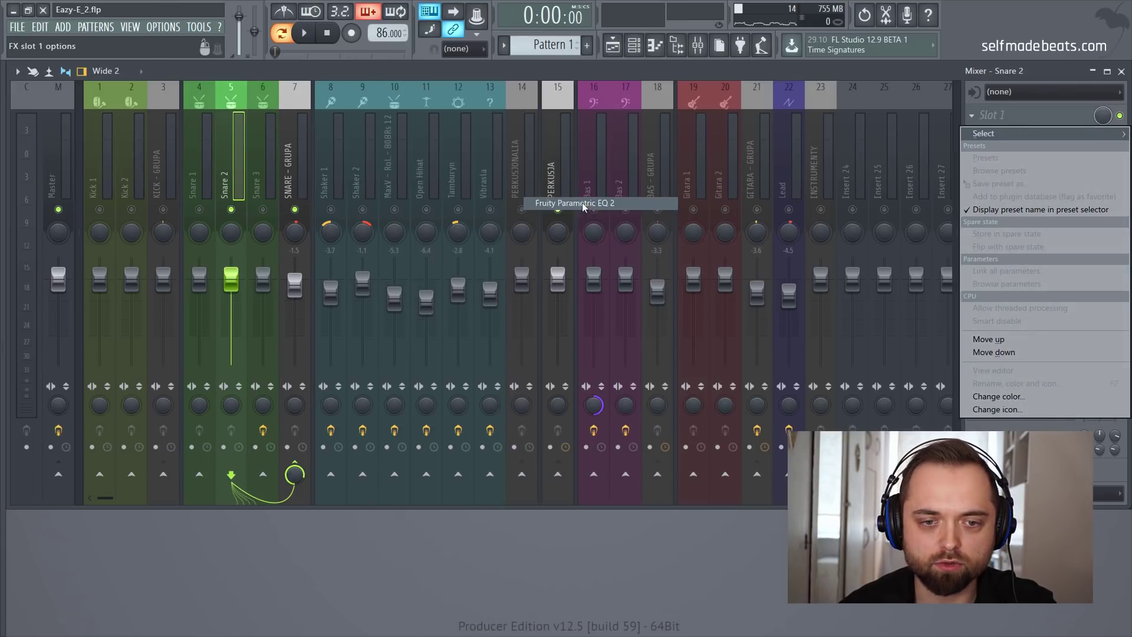
# High-pass Snare 2 at 436 Hz with EQ band 1, boost band 5 at about 5.9 kHz and slightly dip band 6
pyautogui.moveTo(419, 216); pyautogui.dragTo(419, 236)
pyautogui.moveTo(137, 304); pyautogui.dragTo(189, 300)
pyautogui.press('space')
pyautogui.moveTo(417, 400); pyautogui.dragTo(415, 372)
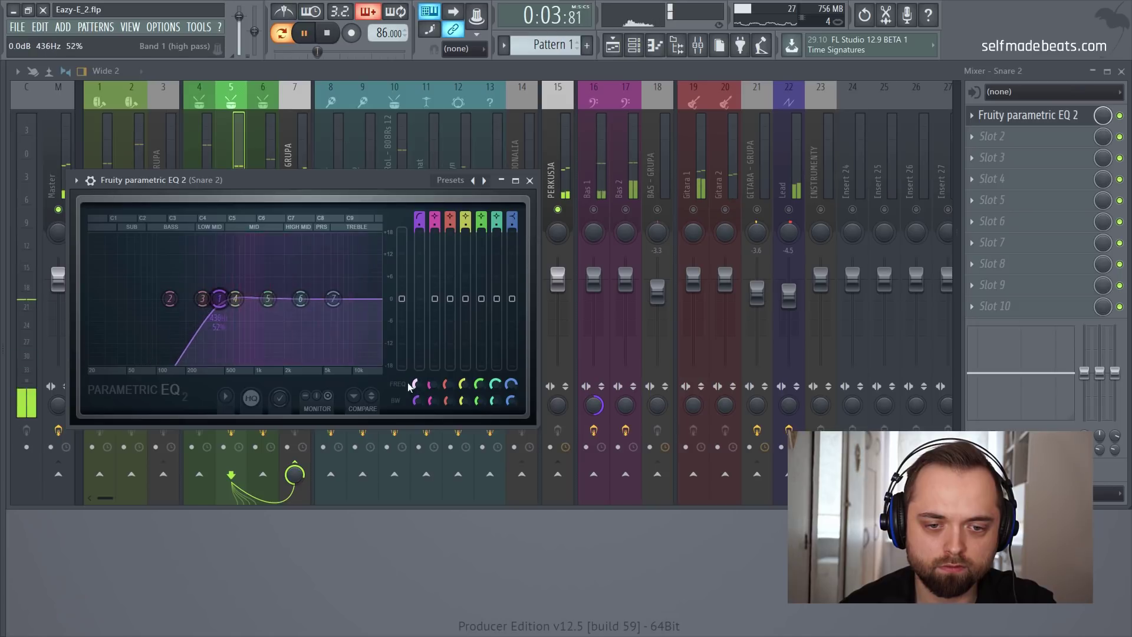
pyautogui.moveTo(269, 300); pyautogui.dragTo(331, 275)
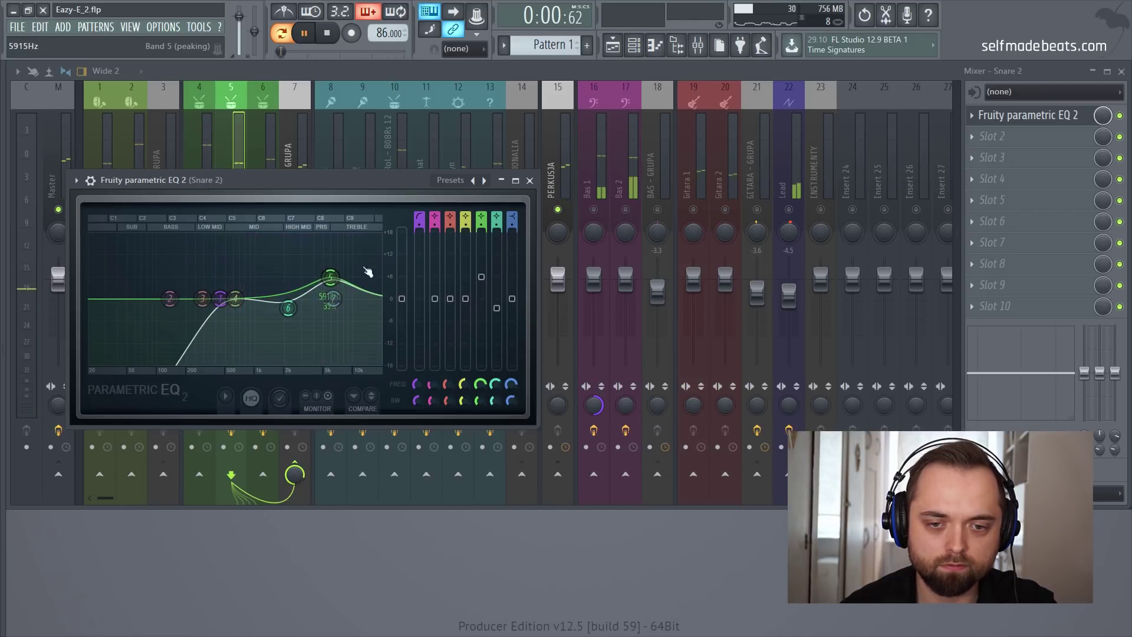
pyautogui.press('space')
pyautogui.click(529, 181)
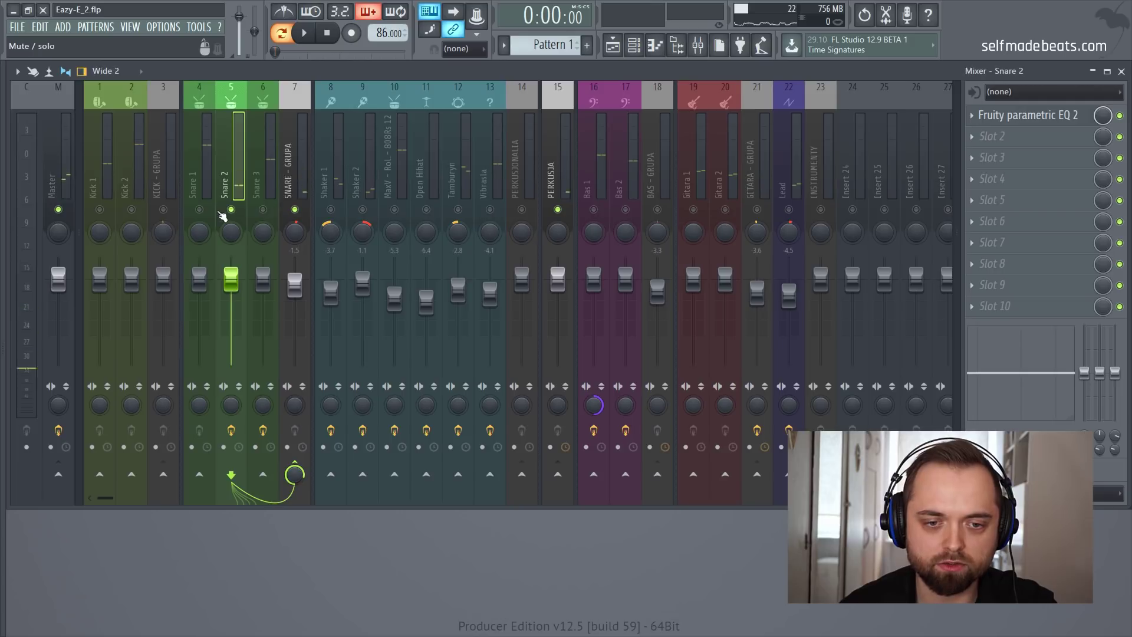
# Unmute Snare 1 and Snare 3 alongside Snare 2 and play the three snares together
pyautogui.click(200, 210)
pyautogui.click(263, 210)
pyautogui.press('space')
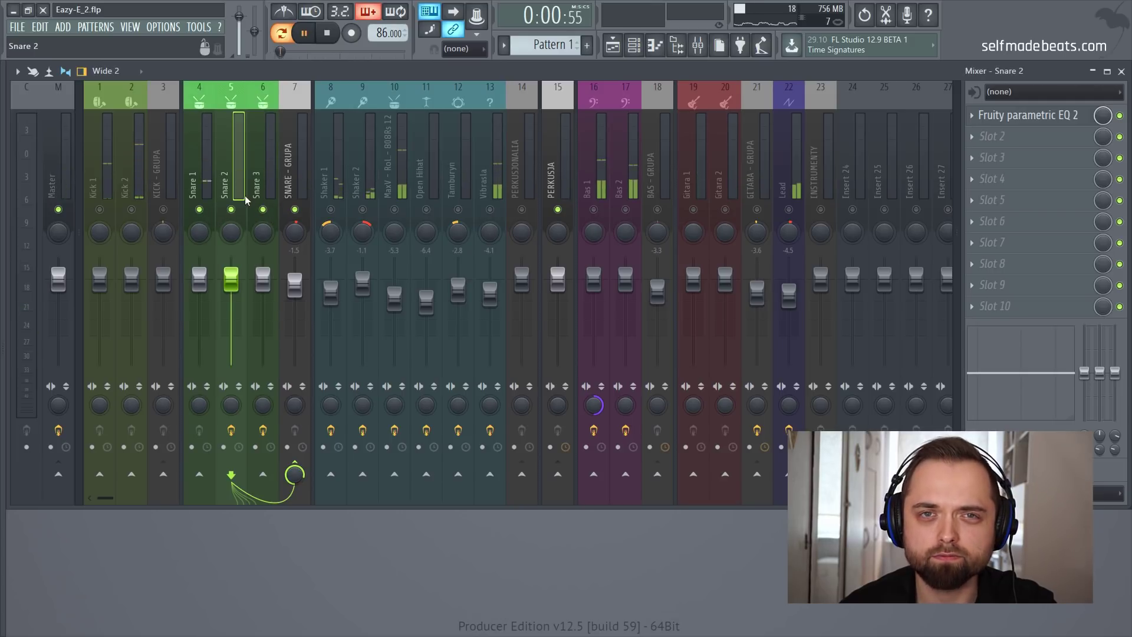
pyautogui.press('space')
# Load Fruity Parametric EQ 2 into the first effect slot of the Snare 1 track and move its window clear of the effect slots
pyautogui.click(211, 171)
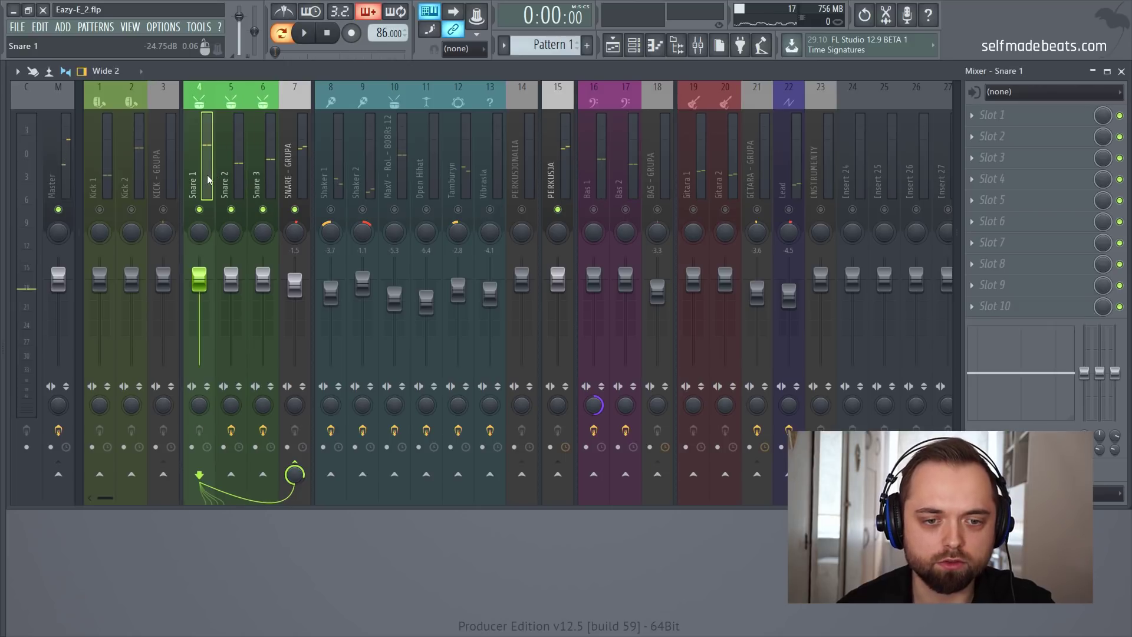
pyautogui.click(244, 171)
pyautogui.click(267, 173)
pyautogui.click(240, 175)
pyautogui.click(206, 179)
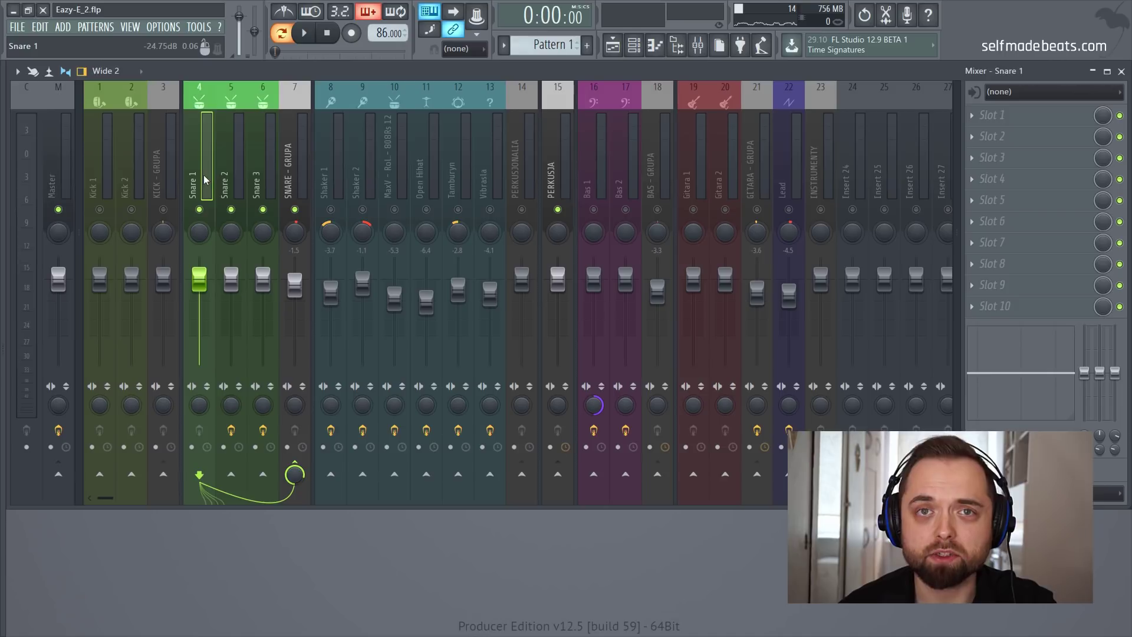
pyautogui.click(1023, 116)
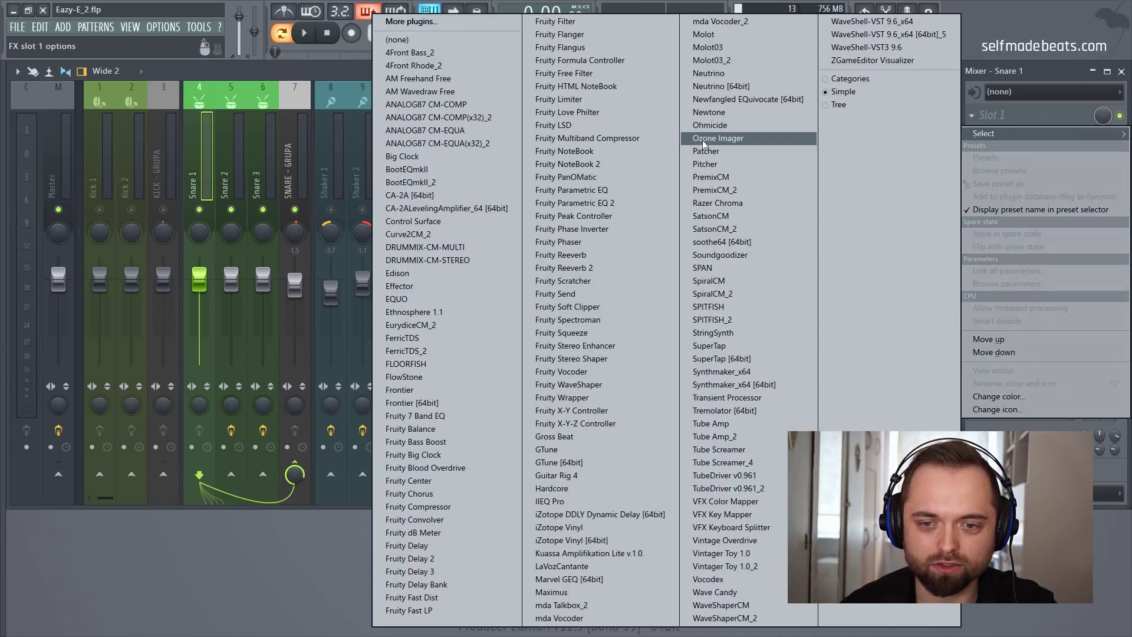
pyautogui.click(638, 201)
pyautogui.moveTo(737, 195); pyautogui.dragTo(180, 95)
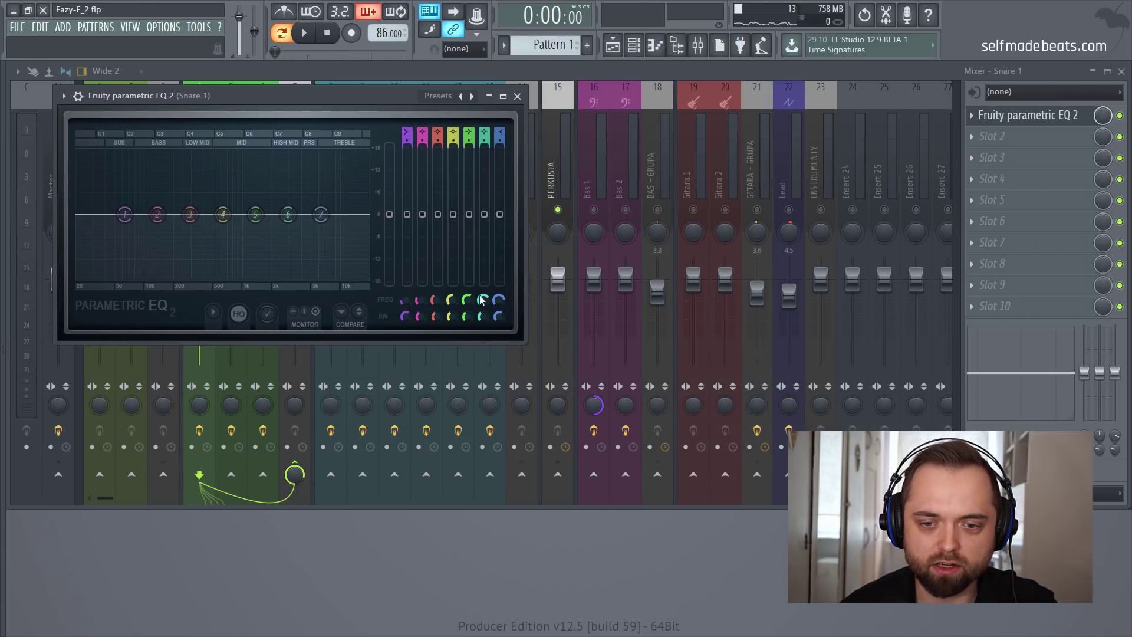
# Enlarge the Snare 1 EQ window and make band 1 a high-pass filter with a steeper slope and raised cutoff
pyautogui.moveTo(523, 343); pyautogui.dragTo(637, 406)
pyautogui.press('space')
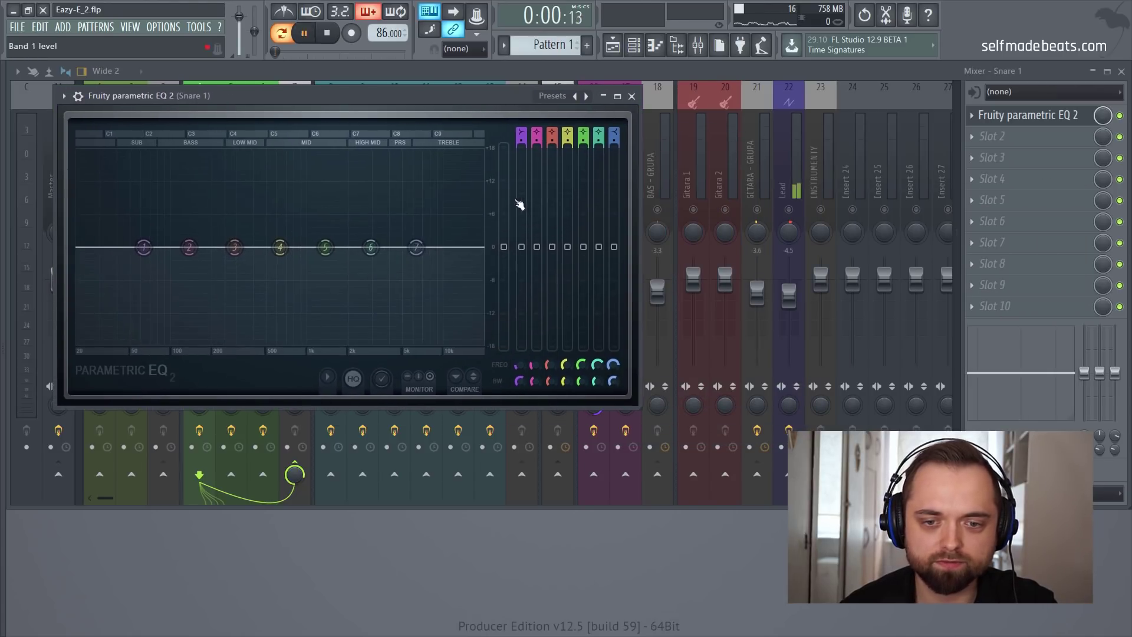
pyautogui.press('space')
pyautogui.moveTo(525, 130); pyautogui.dragTo(525, 144)
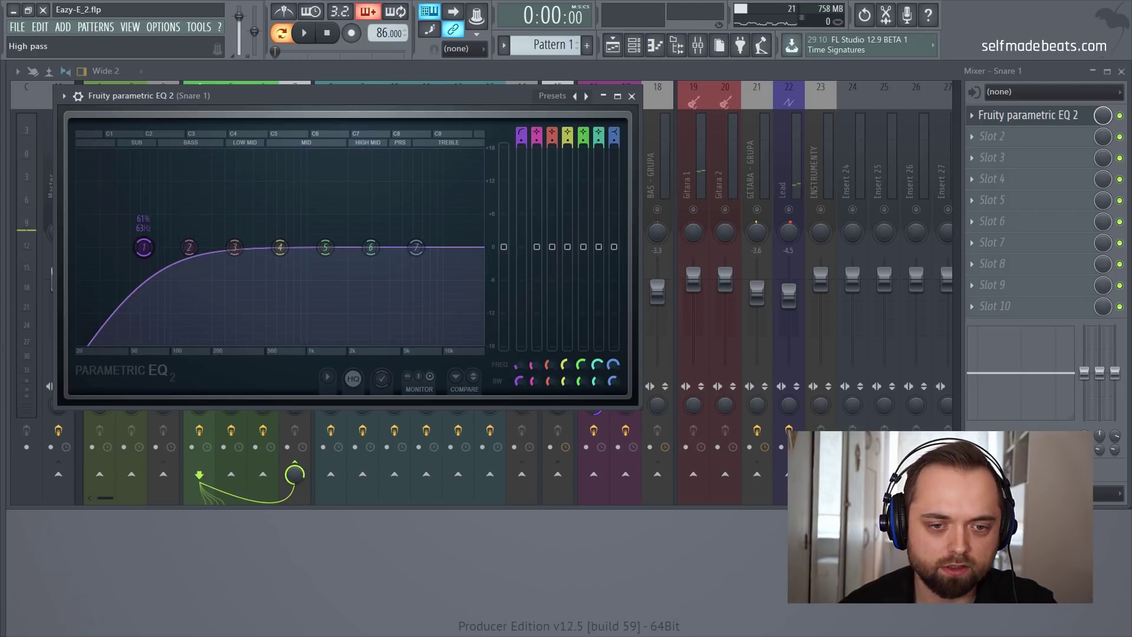
pyautogui.moveTo(526, 383)
pyautogui.mouseDown()
pyautogui.moveTo(520, 341)
pyautogui.moveTo(520, 364)
pyautogui.mouseUp()
pyautogui.press('space')
# Boost Snare 1's EQ band 4 near 288 Hz, slightly dip bands 5, 6 and 7, and close the equalizer
pyautogui.moveTo(279, 247); pyautogui.dragTo(233, 229)
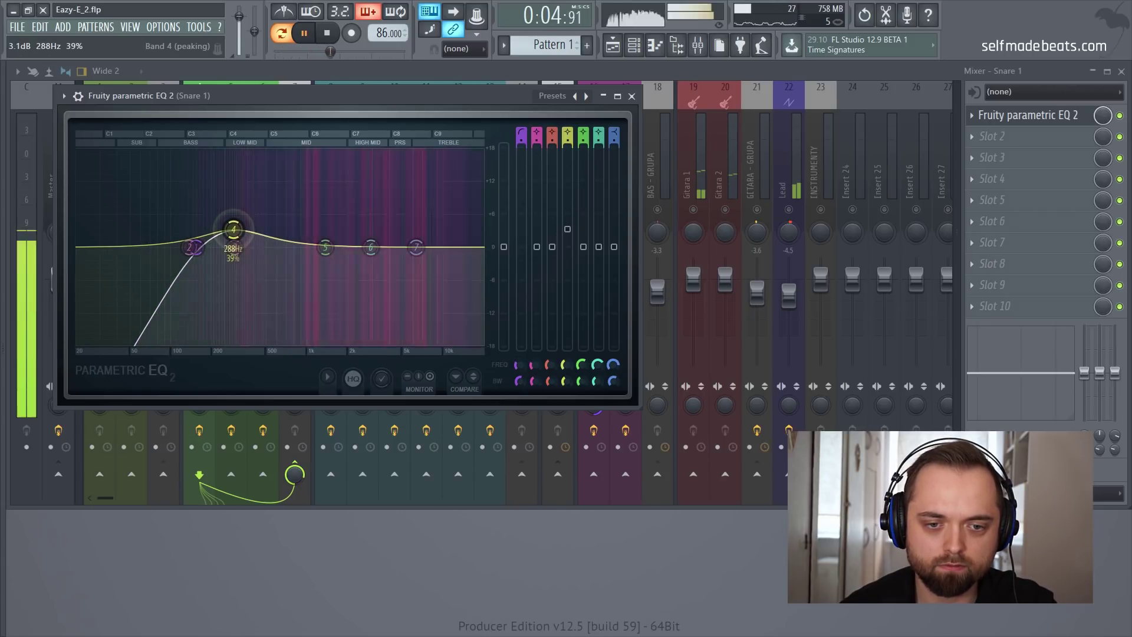
pyautogui.moveTo(324, 247); pyautogui.dragTo(413, 255)
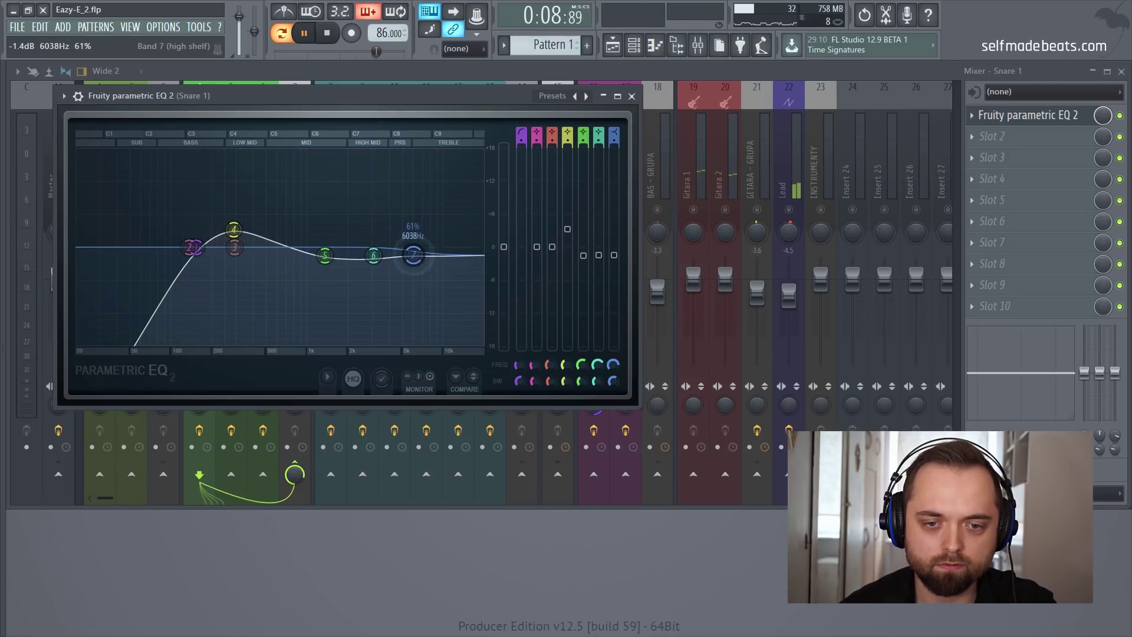
pyautogui.press('space')
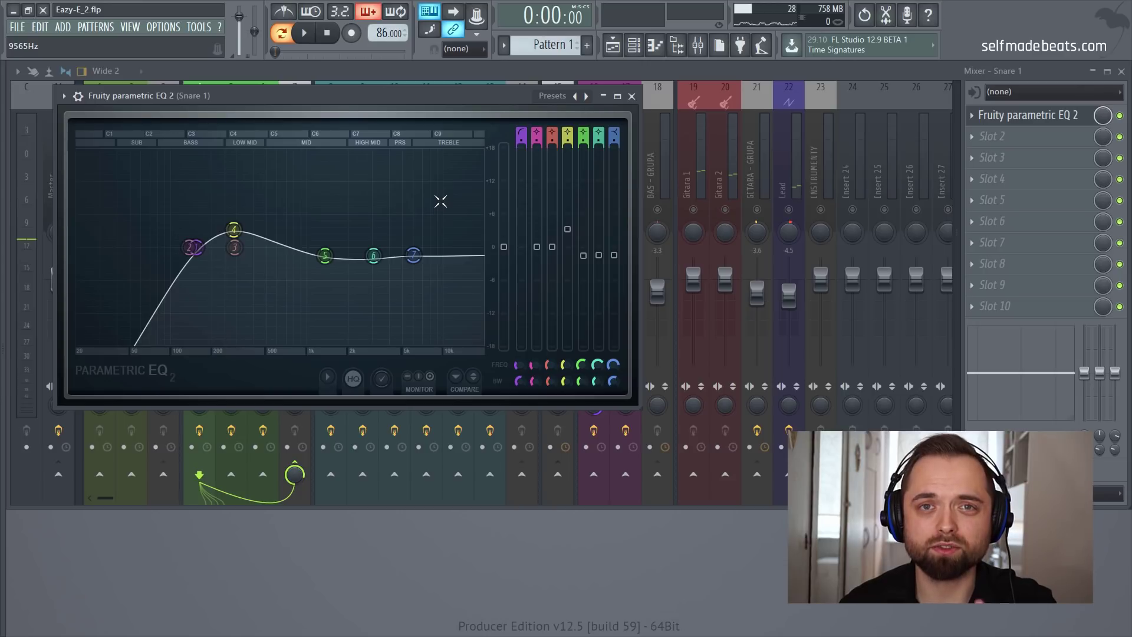
pyautogui.moveTo(234, 230); pyautogui.dragTo(231, 225)
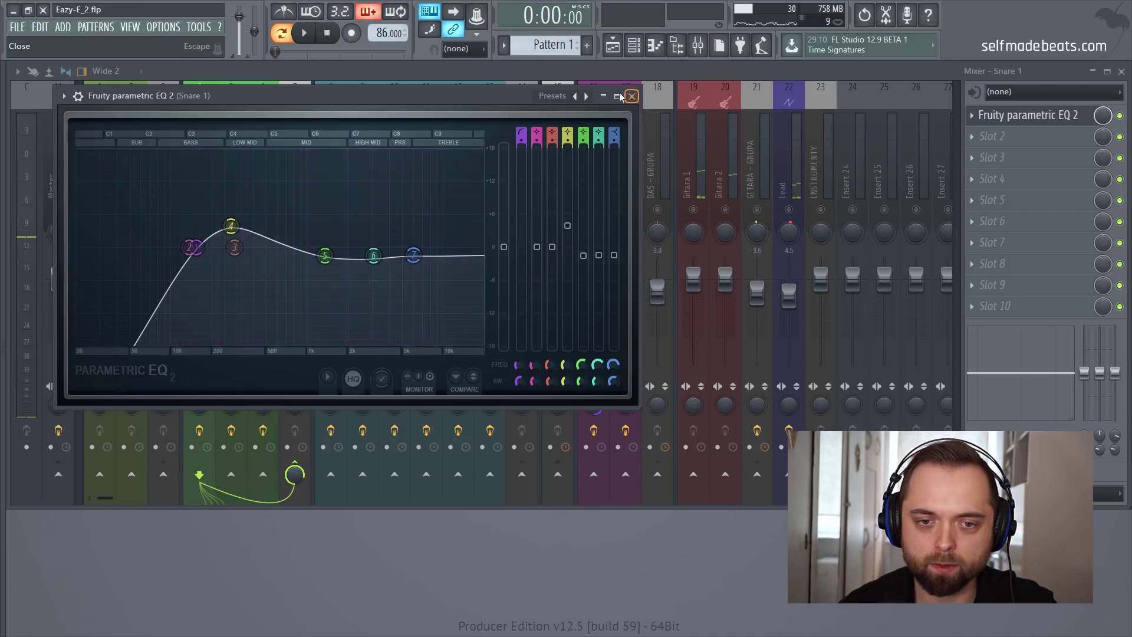
pyautogui.click(629, 96)
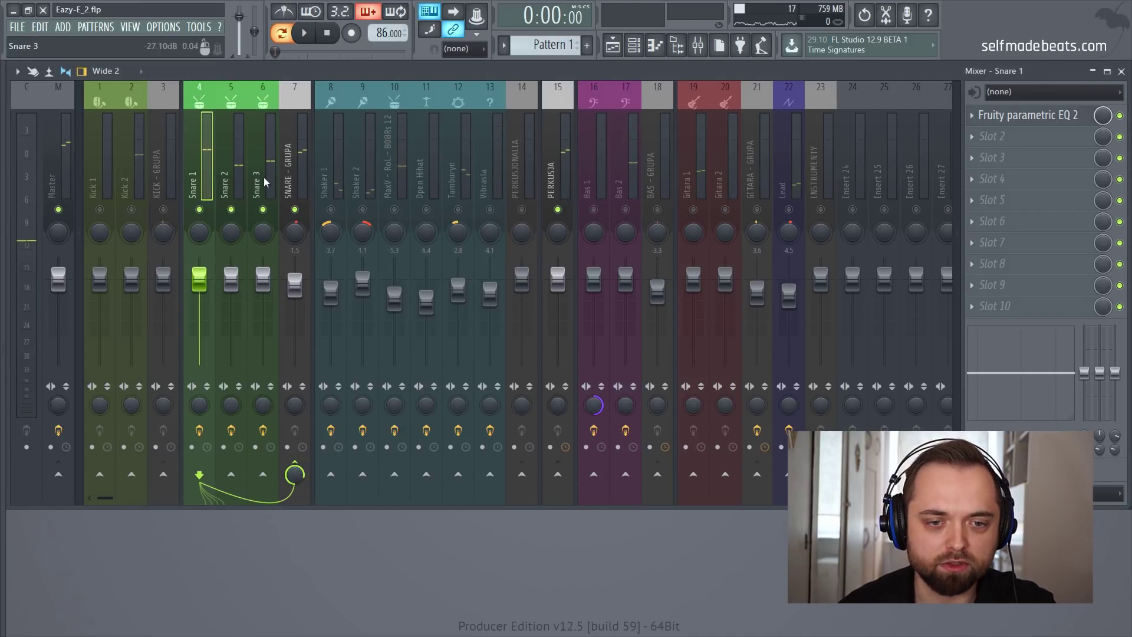
# Bring all tracks back from the snare solo and listen to the full mix
pyautogui.rightClick(199, 209)
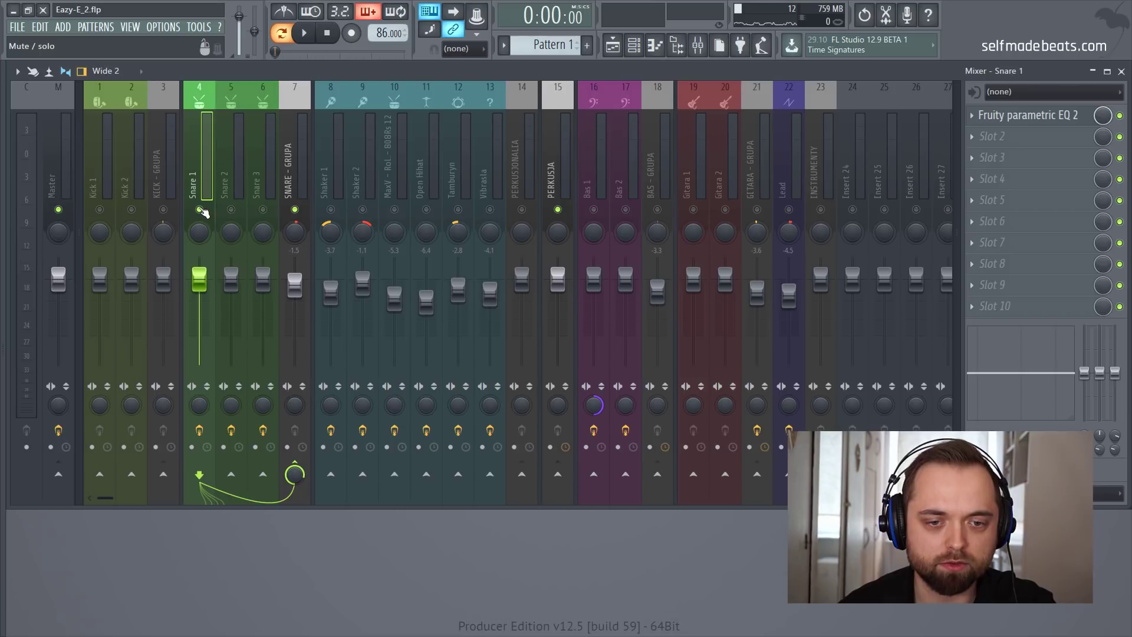
pyautogui.rightClick(200, 209)
pyautogui.press('space')
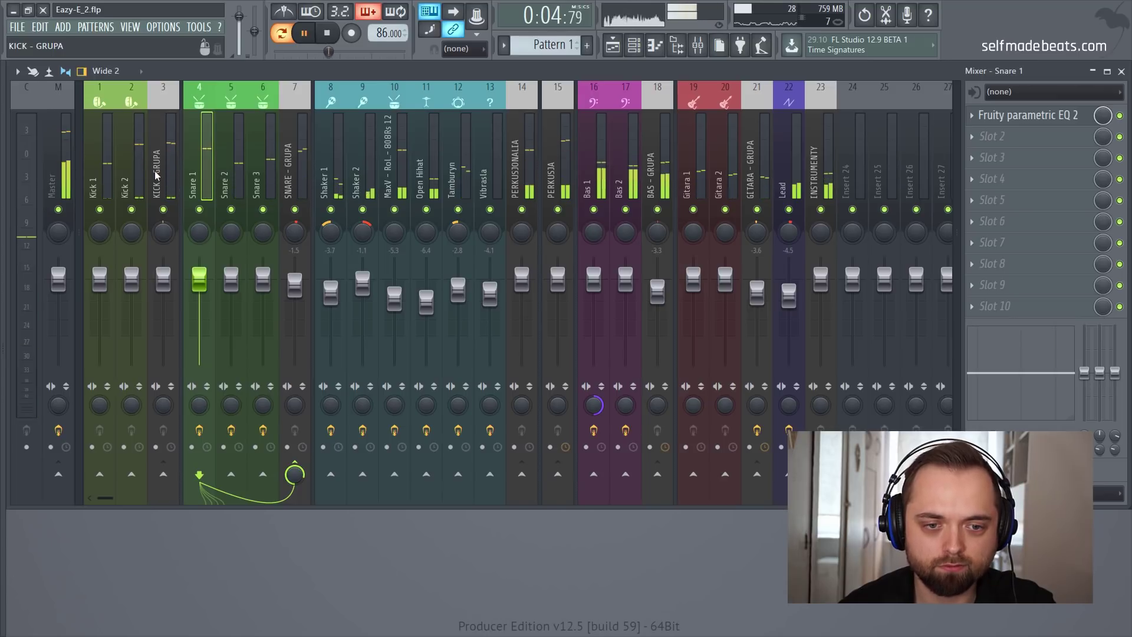
pyautogui.press('space')
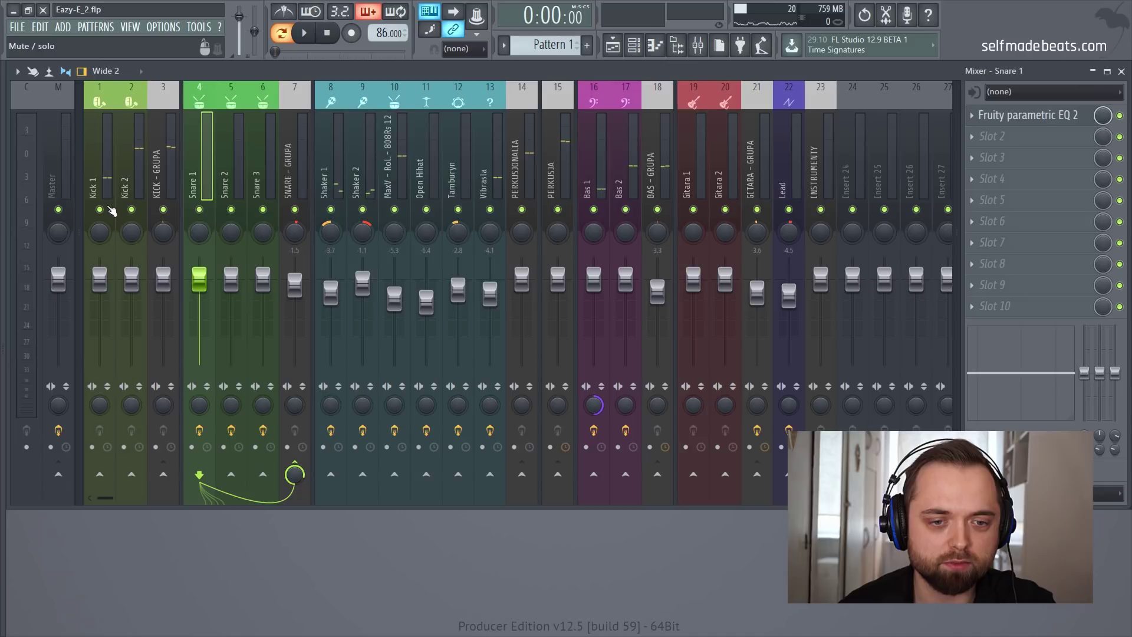
# Solo the kick group and load Fruity Parametric EQ 2 into the first effect slot of Kick 1
pyautogui.rightClick(131, 210)
pyautogui.click(139, 170)
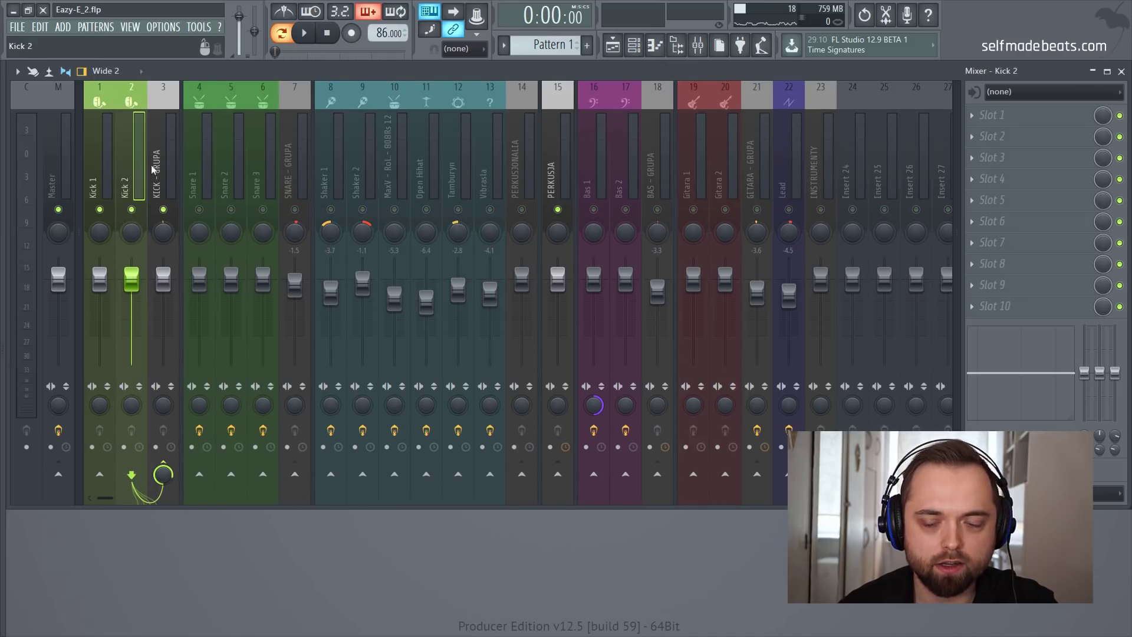
pyautogui.click(99, 164)
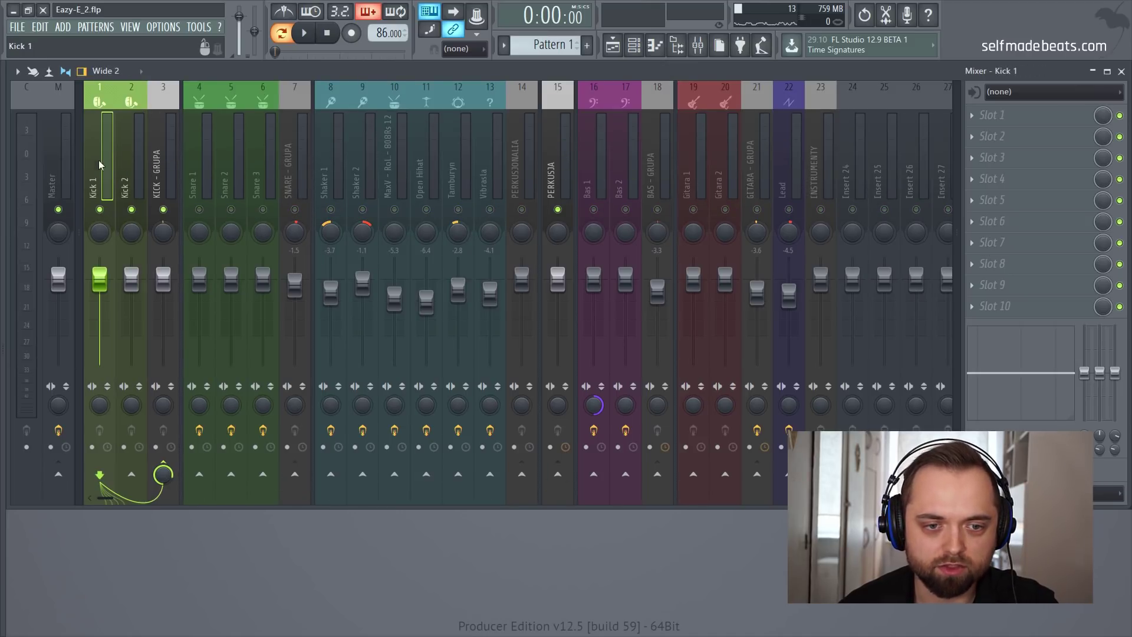
pyautogui.click(996, 121)
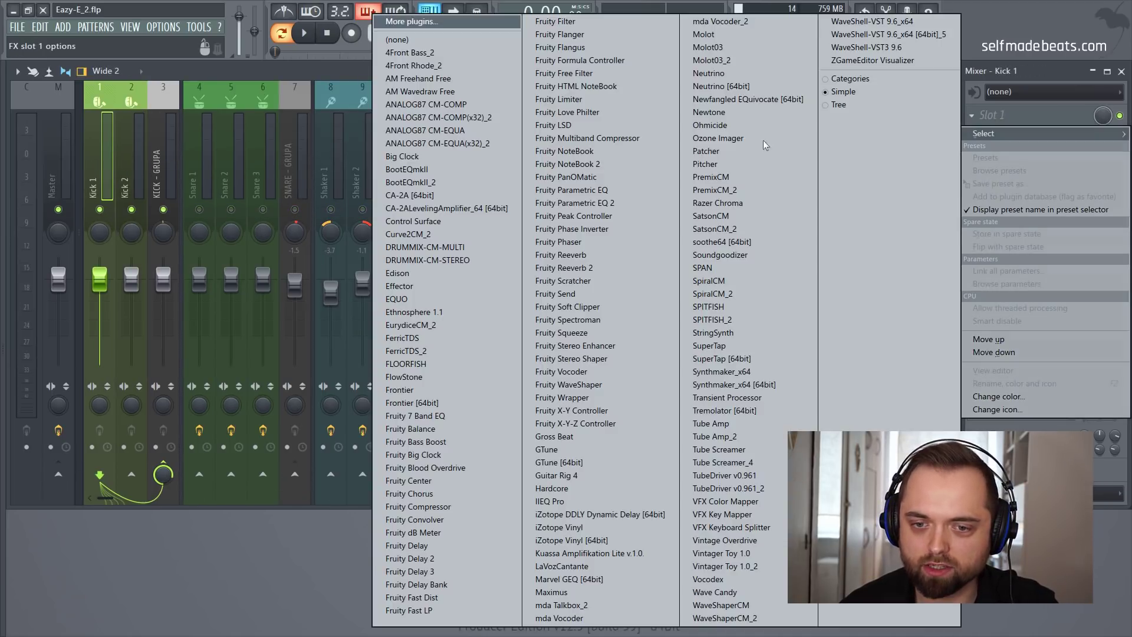
pyautogui.click(589, 201)
# High-pass Kick 1 at 84 Hz with EQ band 1, slightly boost band 6, and dip band 4 at about 568 Hz
pyautogui.moveTo(358, 108); pyautogui.dragTo(357, 123)
pyautogui.click(358, 291)
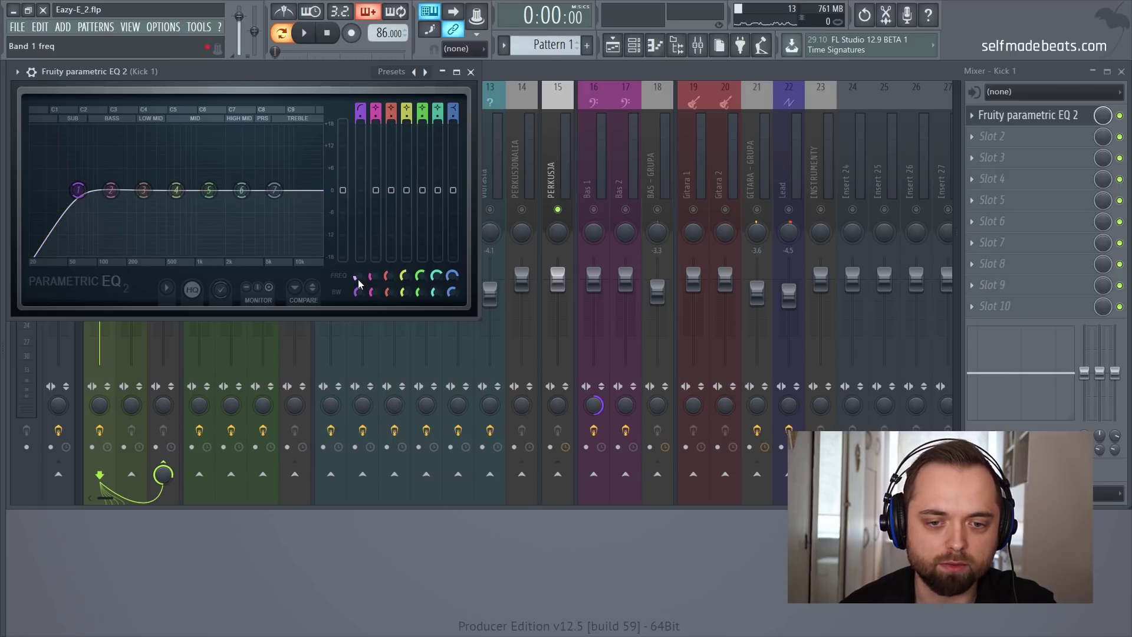
pyautogui.press('space')
pyautogui.moveTo(357, 277); pyautogui.dragTo(357, 267)
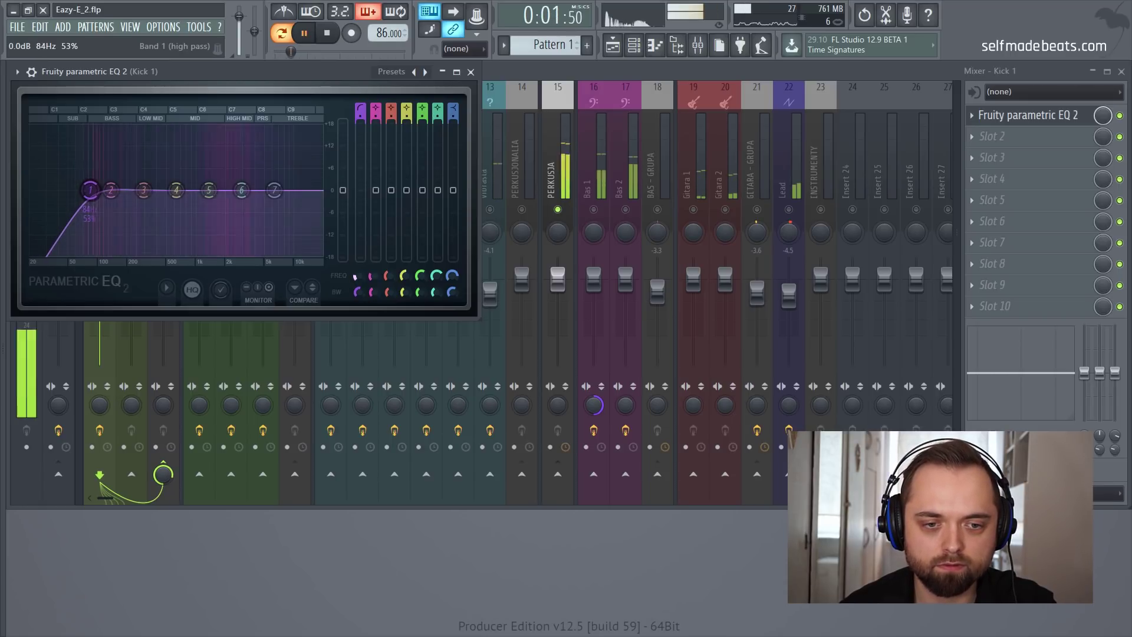
pyautogui.moveTo(241, 190); pyautogui.dragTo(248, 181)
pyautogui.moveTo(176, 190); pyautogui.dragTo(171, 214)
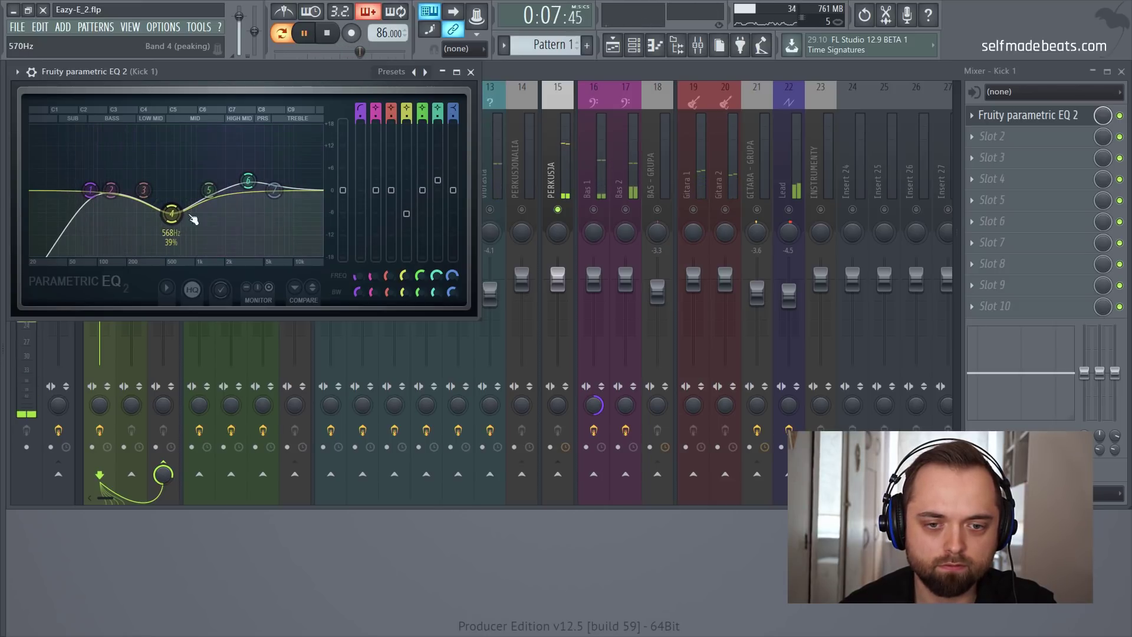
pyautogui.click(471, 71)
# Load Fruity Parametric EQ 2 into the first effect slot of Kick 2
pyautogui.click(131, 165)
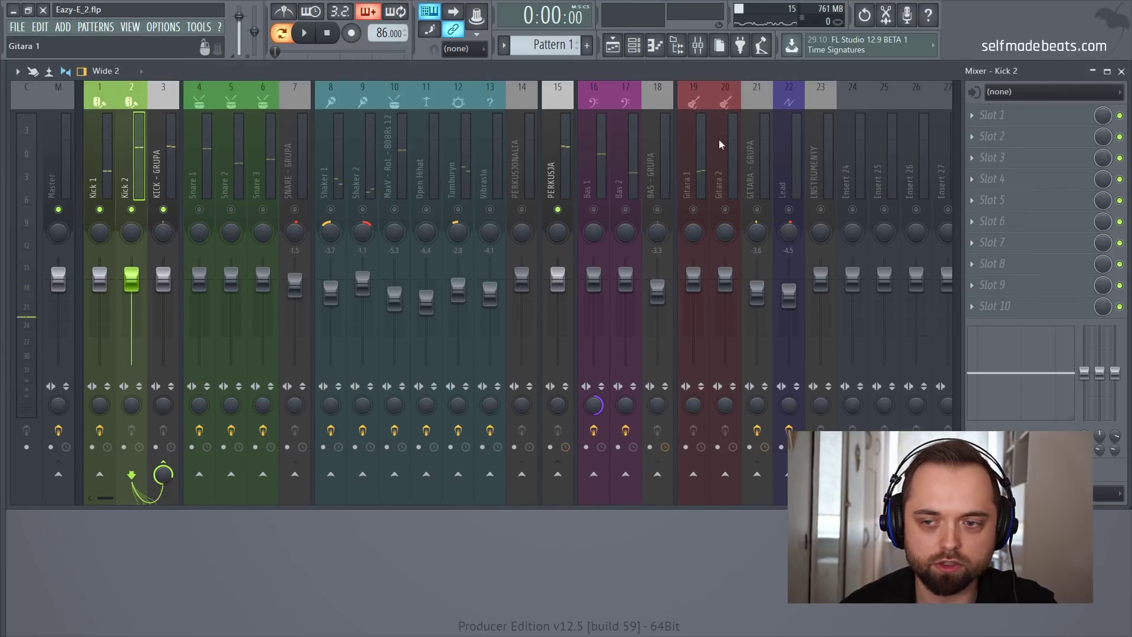
pyautogui.click(983, 118)
pyautogui.click(601, 205)
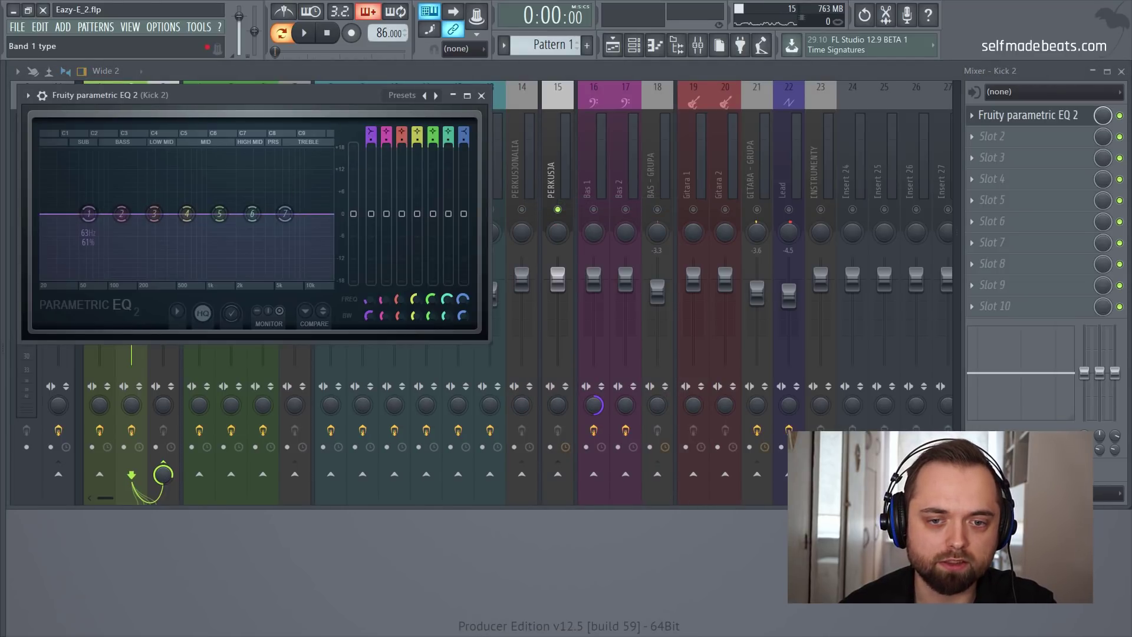
# Make Kick 2's EQ band 1 a steeper, lower-set high-pass filter and dip band 2 by 2.7 dB at 124 Hz
pyautogui.moveTo(371, 132); pyautogui.dragTo(371, 147)
pyautogui.press('space')
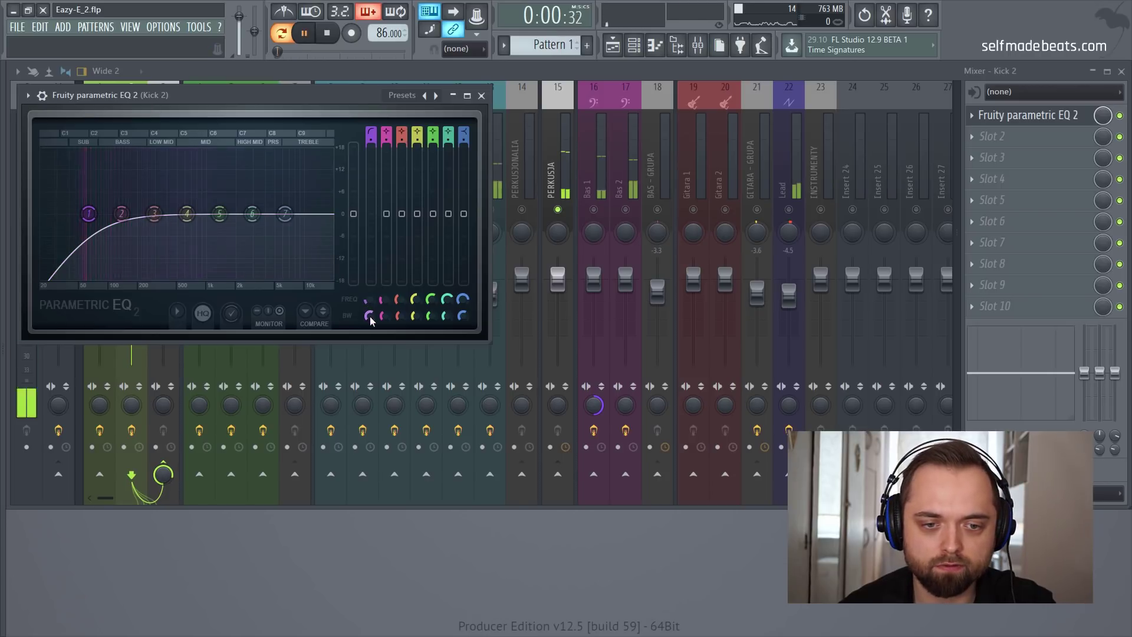
pyautogui.moveTo(370, 319); pyautogui.dragTo(370, 307)
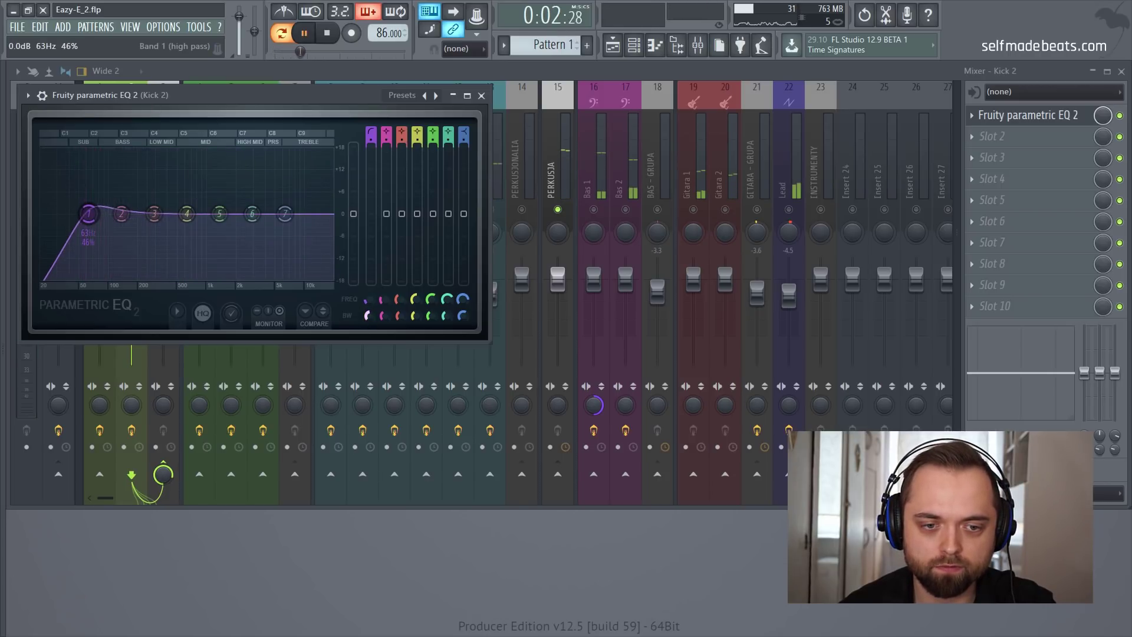
pyautogui.moveTo(370, 140); pyautogui.dragTo(371, 154)
pyautogui.moveTo(370, 300); pyautogui.dragTo(370, 303)
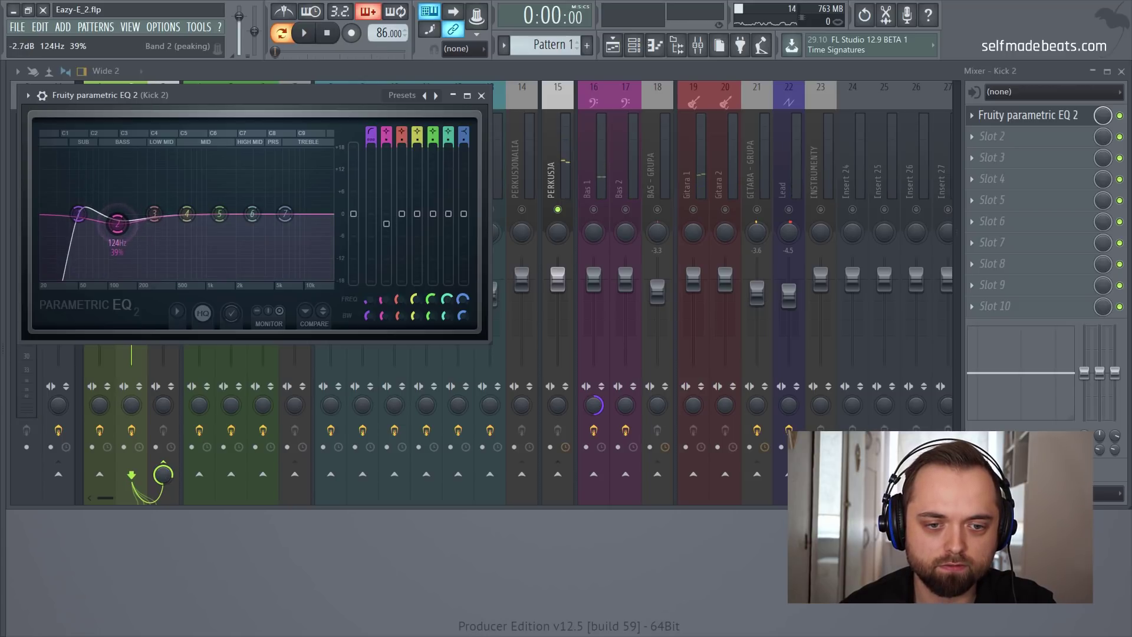
# Dip Kick 2's EQ bands 3 and 4, boost band 5 near 4 kHz, and cut the band 7 high shelf about 3.8 dB near 6.5 kHz
pyautogui.press('space')
pyautogui.moveTo(156, 221); pyautogui.dragTo(256, 201)
pyautogui.moveTo(187, 213); pyautogui.dragTo(195, 228)
pyautogui.moveTo(256, 202); pyautogui.dragTo(282, 234)
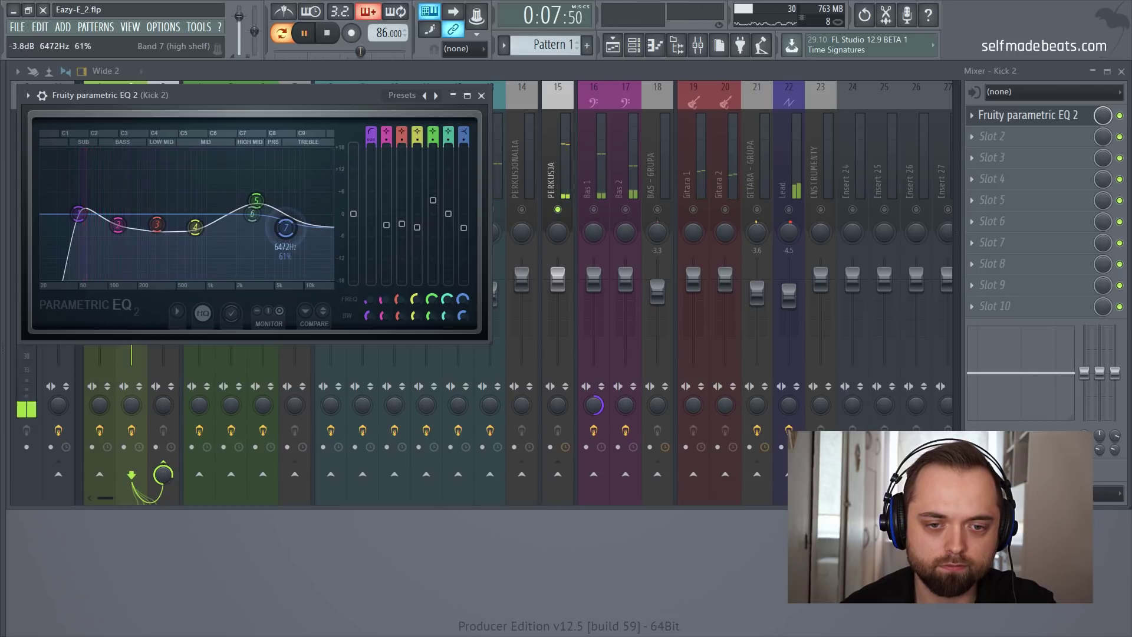
pyautogui.press('space')
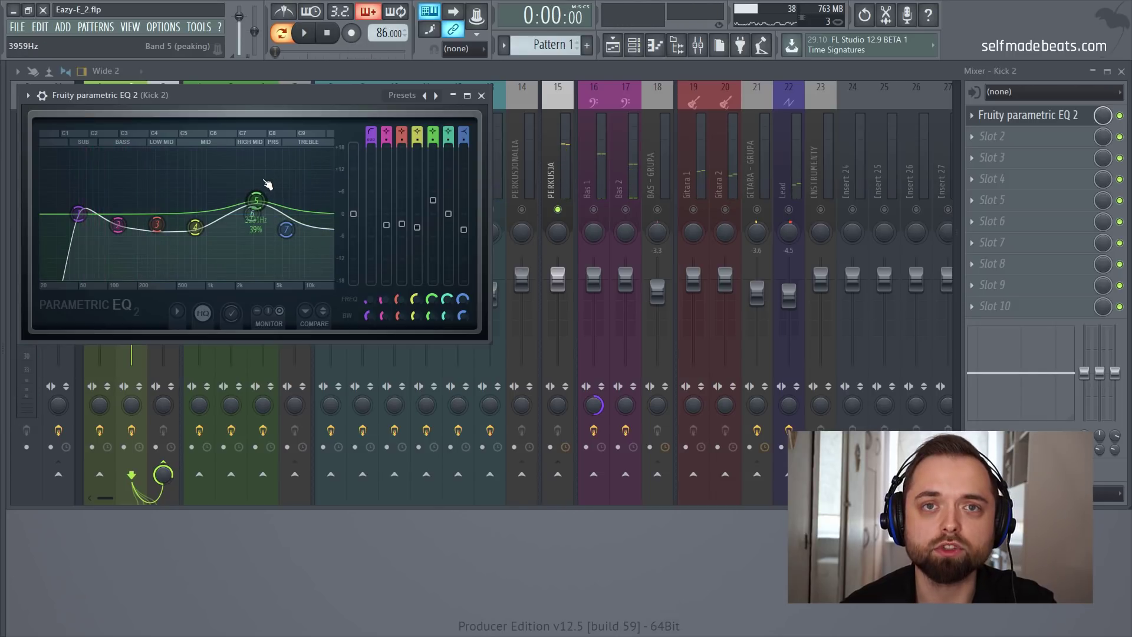
pyautogui.click(482, 97)
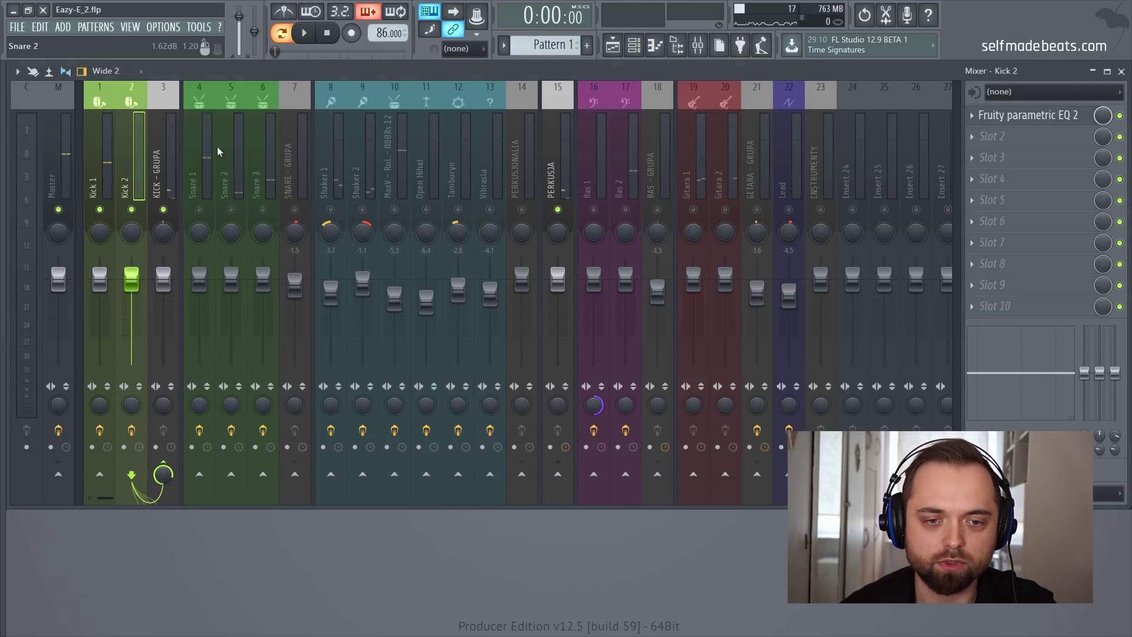
# Unsolo the kick group and play the full mix, checking Kick 2's equalizer against it
pyautogui.rightClick(132, 209)
pyautogui.press('space')
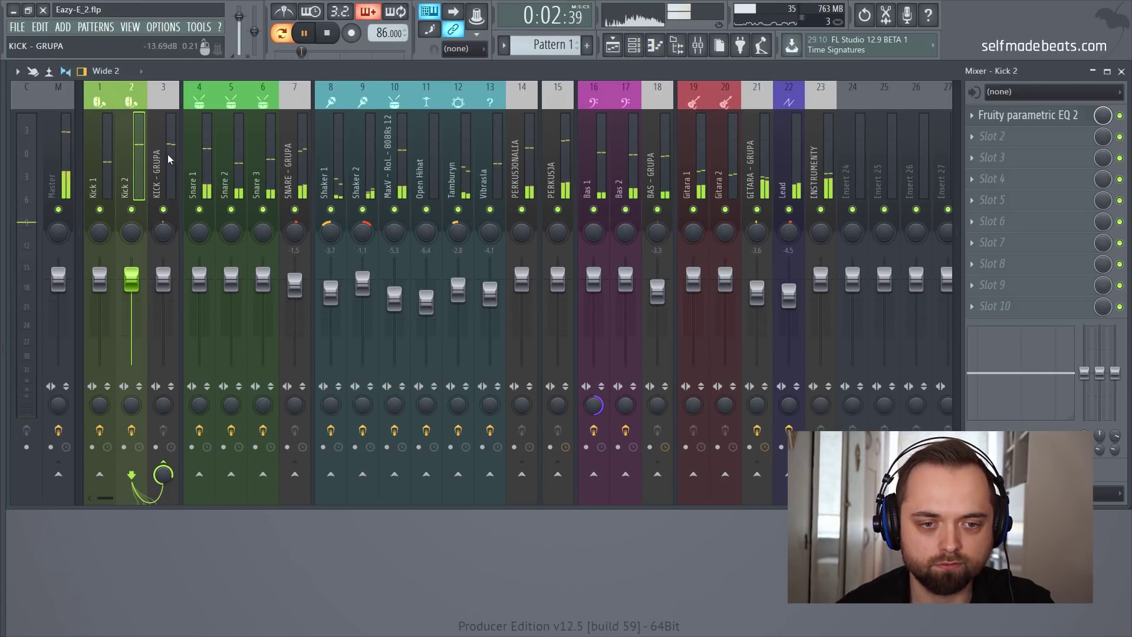
pyautogui.click(1012, 118)
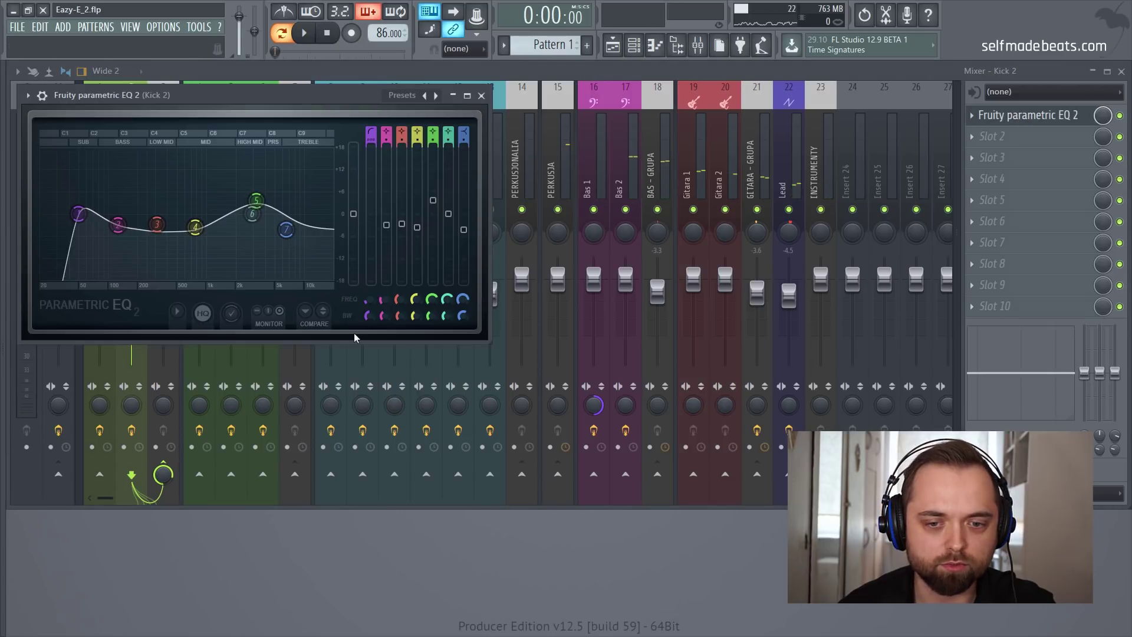
pyautogui.press('space')
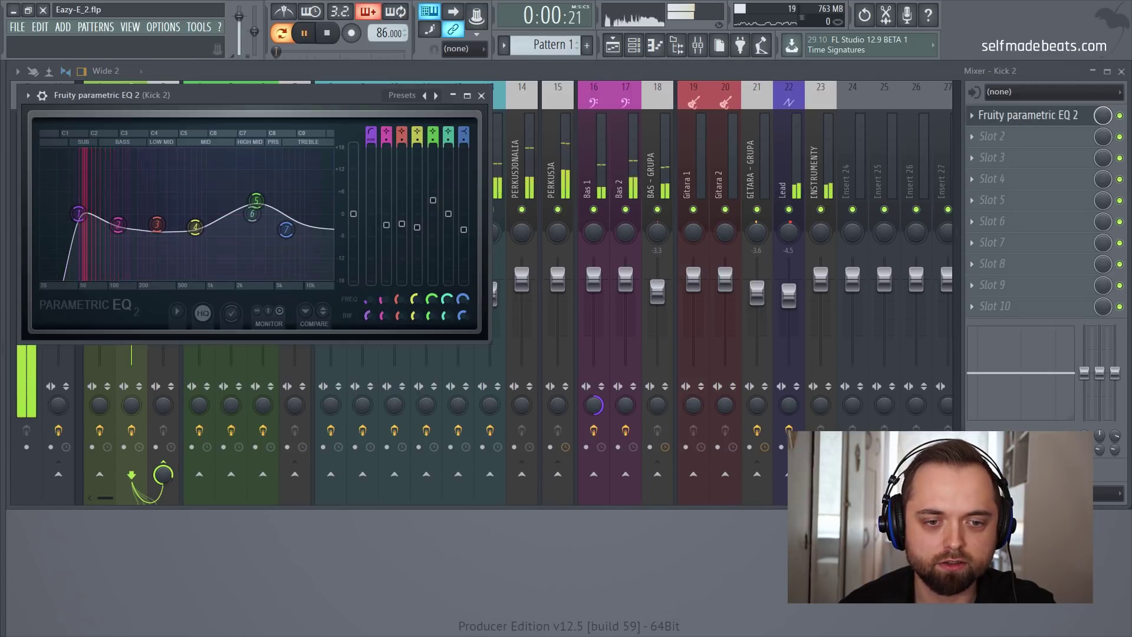
pyautogui.click(481, 95)
pyautogui.press('space')
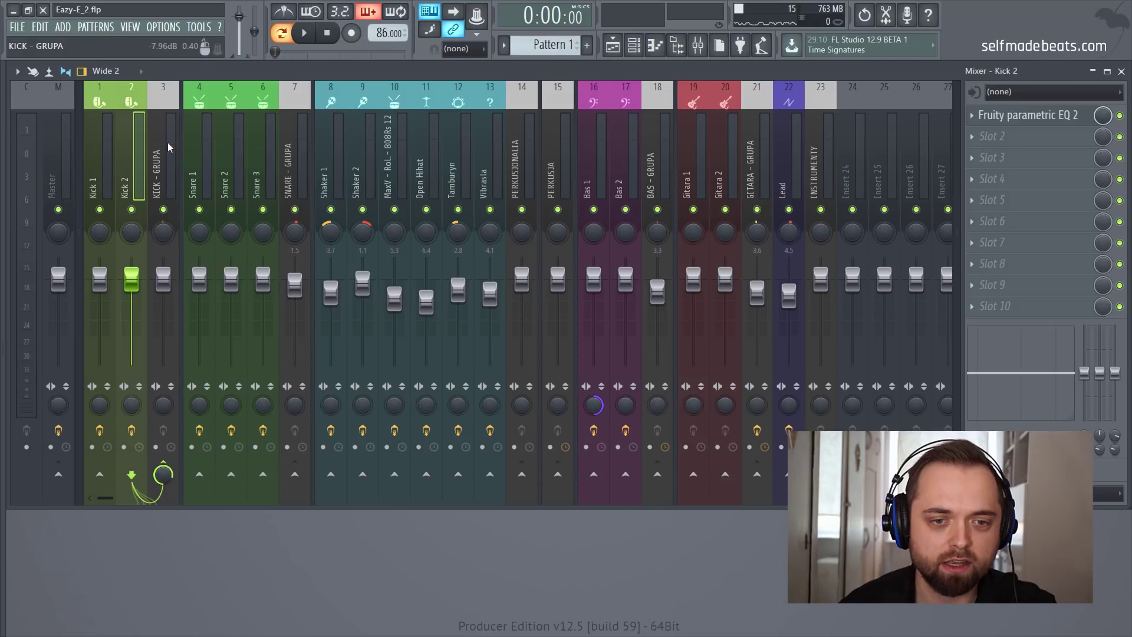
# While the full mix plays, set the Shaker 1 fader to -5.8 dB and the Shaker 2 fader to about 0.2 dB
pyautogui.click(171, 141)
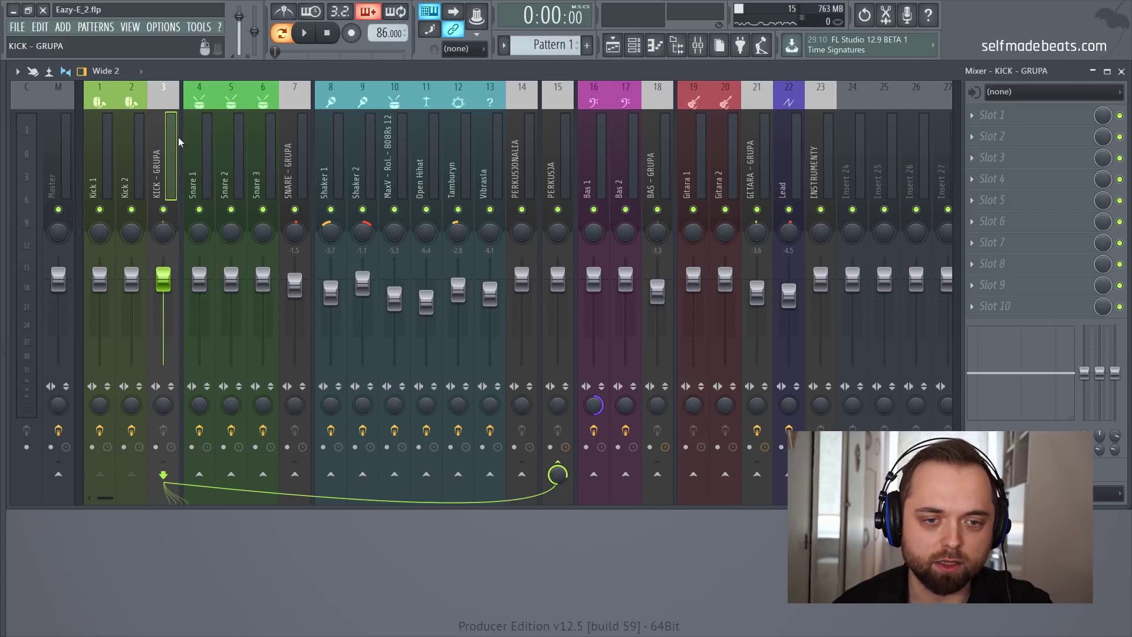
pyautogui.click(207, 152)
pyautogui.press('space')
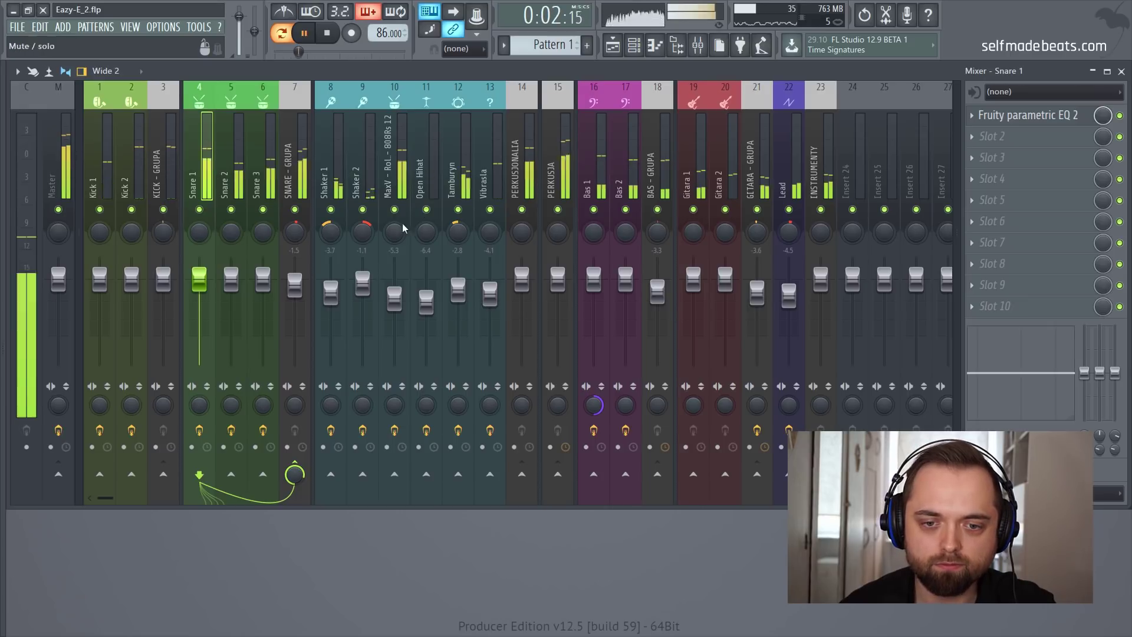
pyautogui.click(330, 293)
pyautogui.moveTo(330, 293); pyautogui.dragTo(362, 278)
pyautogui.click(363, 293)
pyautogui.click(405, 172)
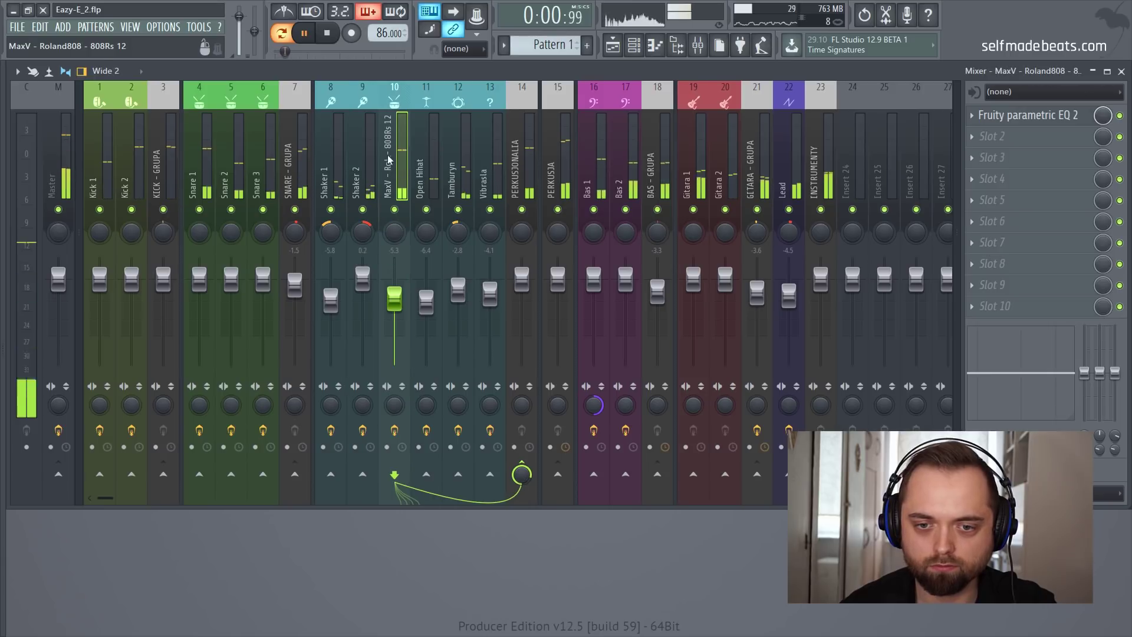
pyautogui.press('space')
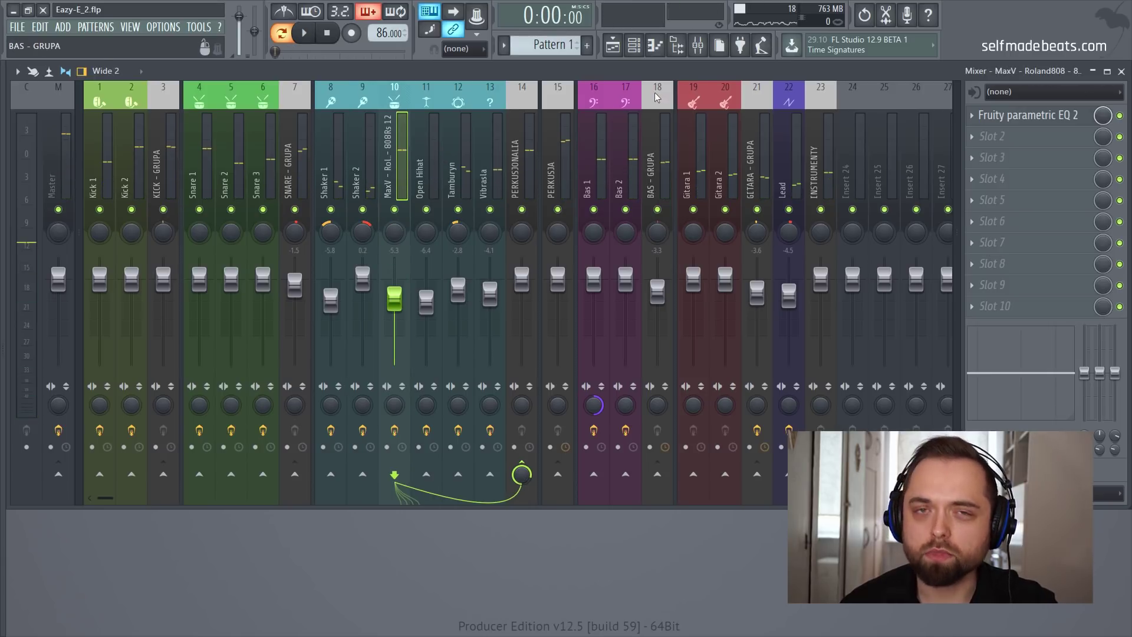
# Close the mixer and open the Rimshot channel in the piano roll from the channel rack
pyautogui.click(1121, 71)
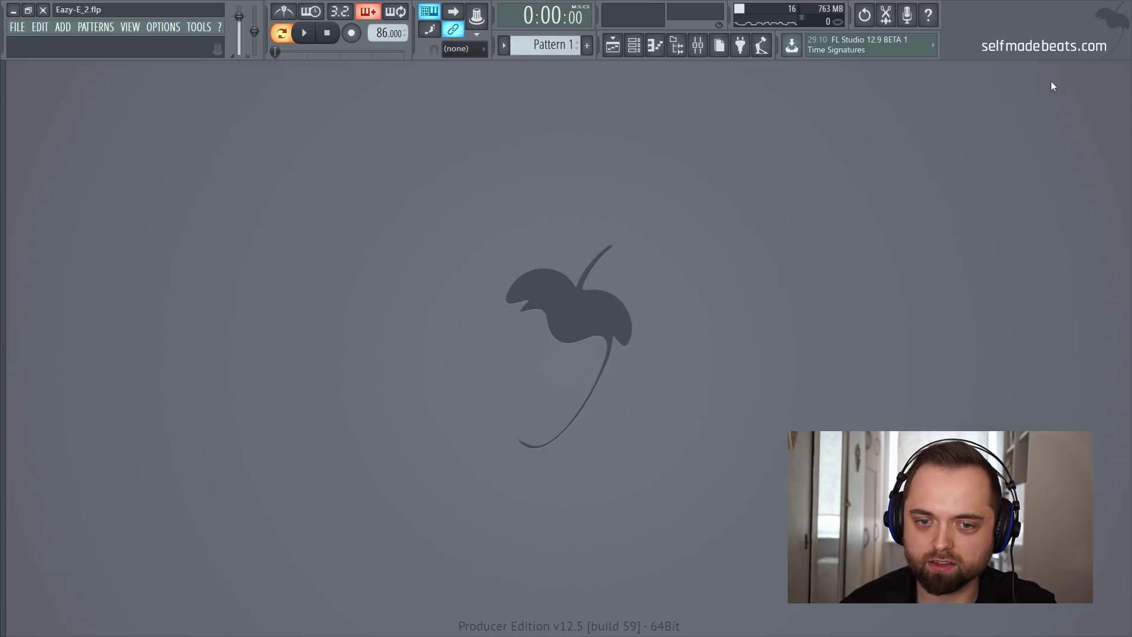
pyautogui.click(639, 46)
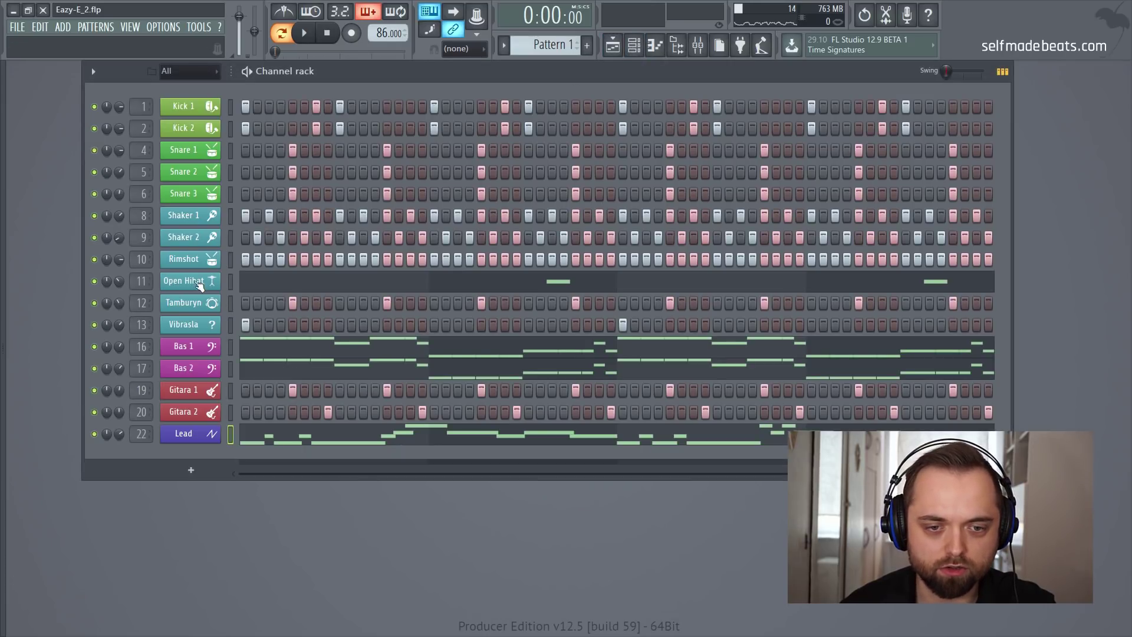
pyautogui.rightClick(208, 262)
pyautogui.click(235, 257)
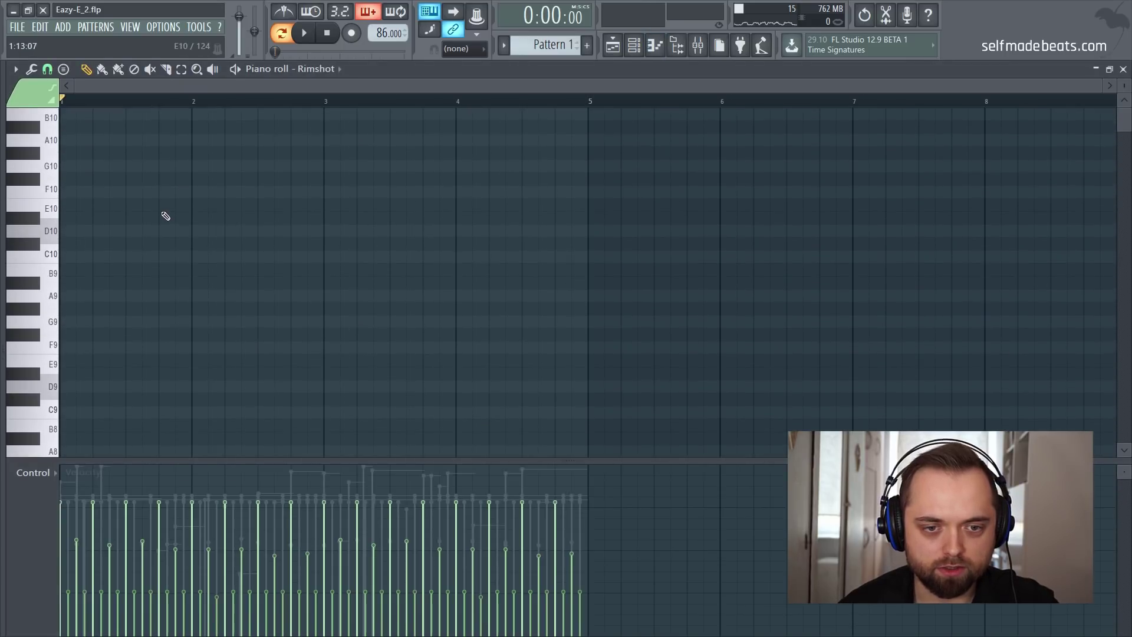
pyautogui.hotkey('ctrl', 'a')
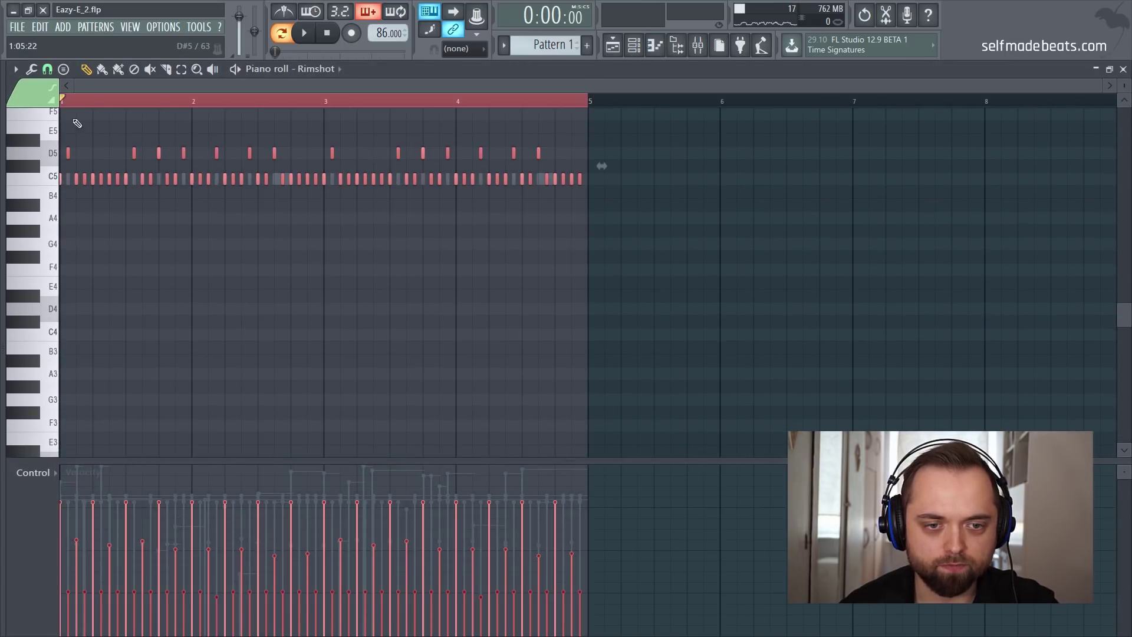
pyautogui.click(32, 70)
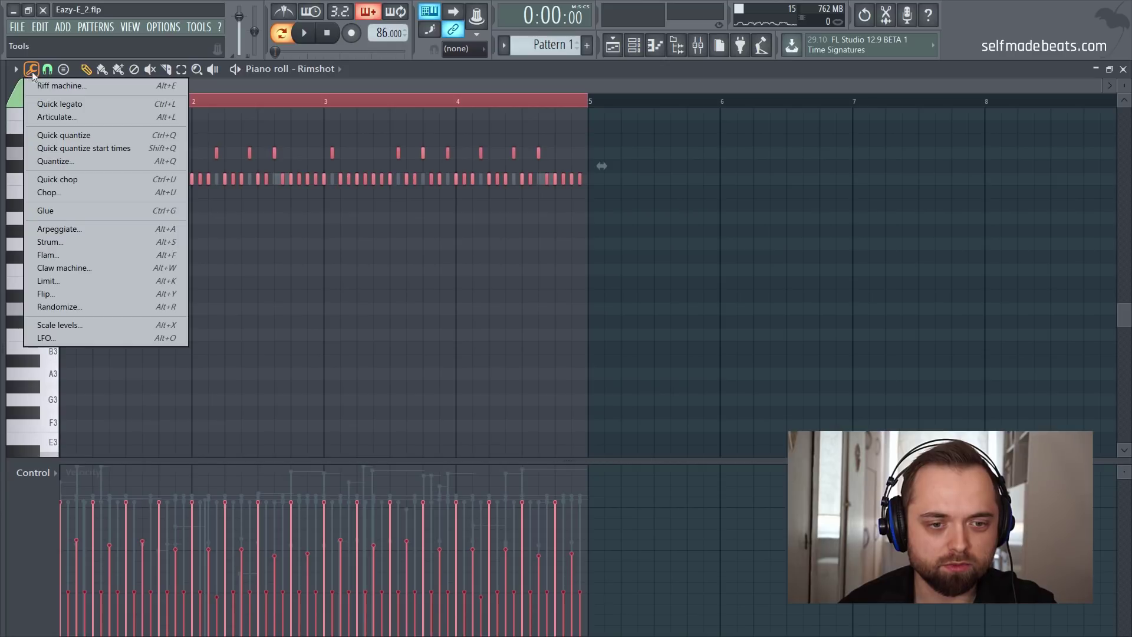
pyautogui.click(84, 337)
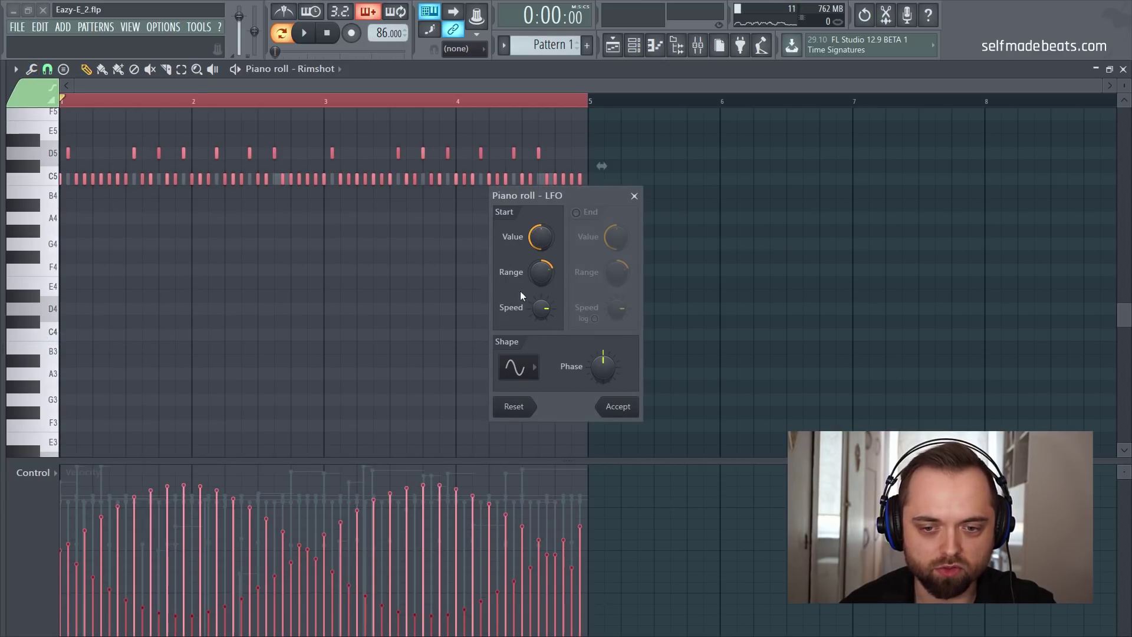
pyautogui.press('space')
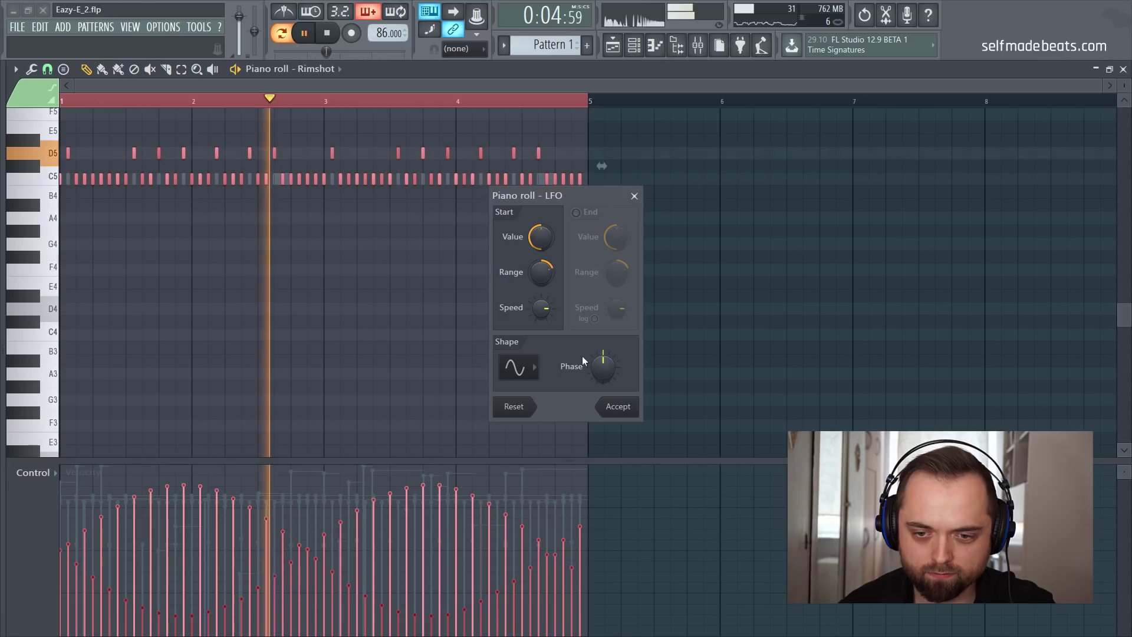
pyautogui.moveTo(543, 314); pyautogui.dragTo(543, 318)
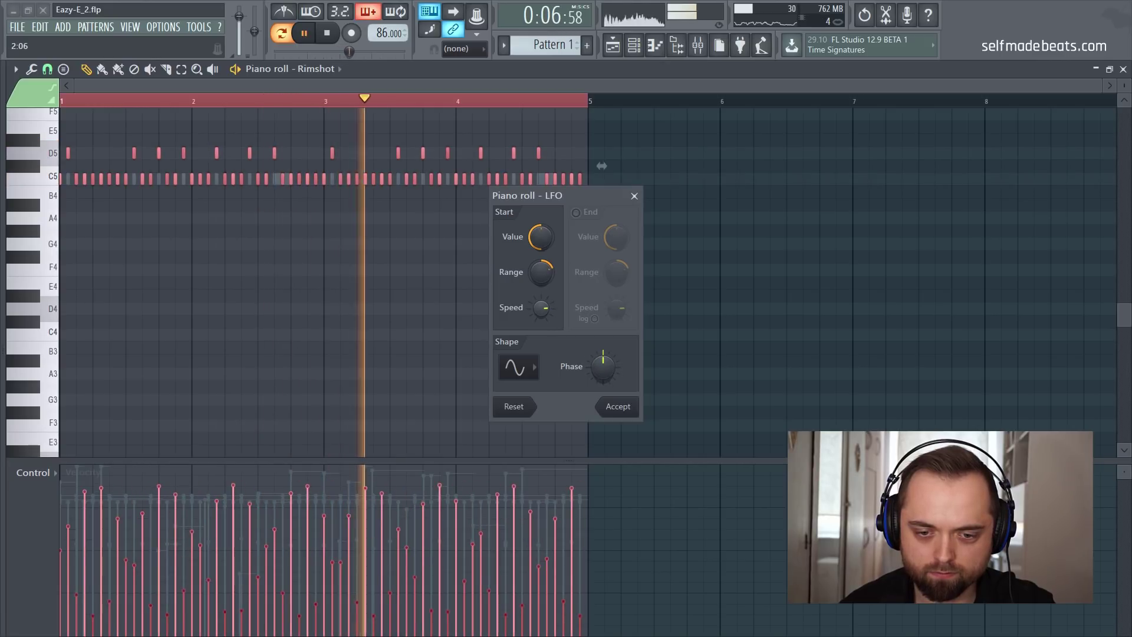
pyautogui.click(633, 195)
pyautogui.press('space')
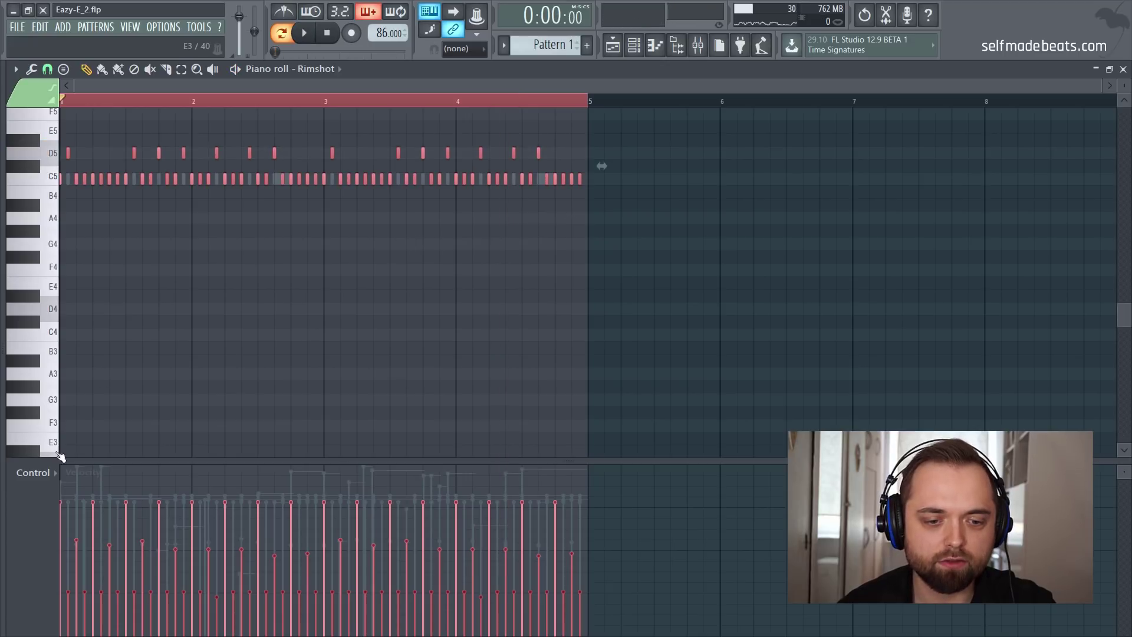
# Apply a sine-shaped LFO with the default settings to the note pan of all Rimshot notes and audition it
pyautogui.click(41, 473)
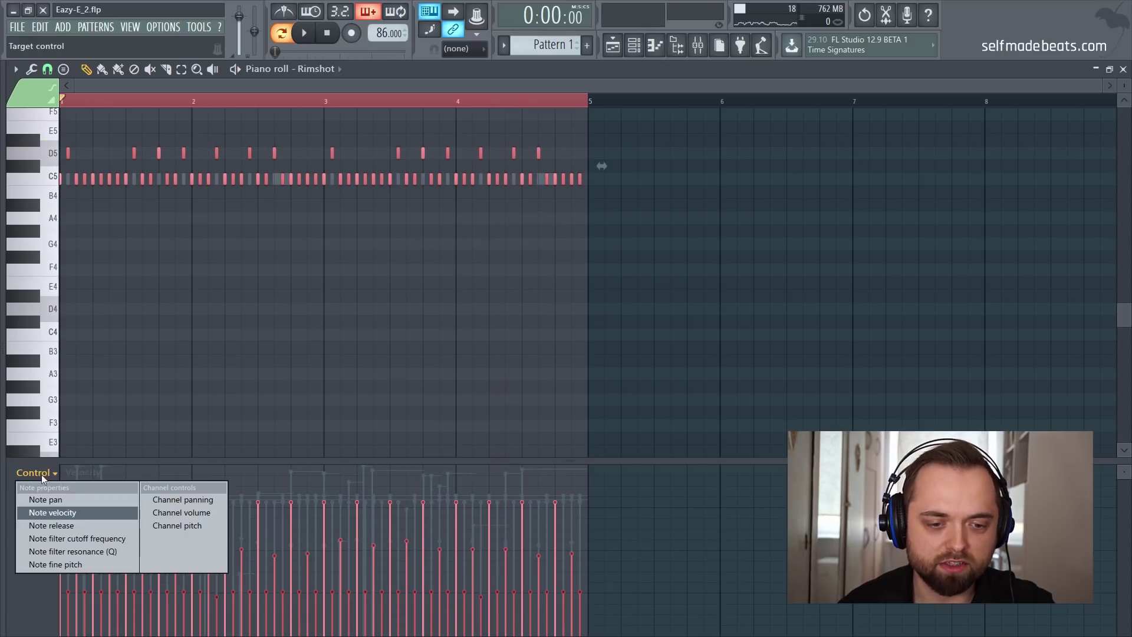
pyautogui.click(76, 499)
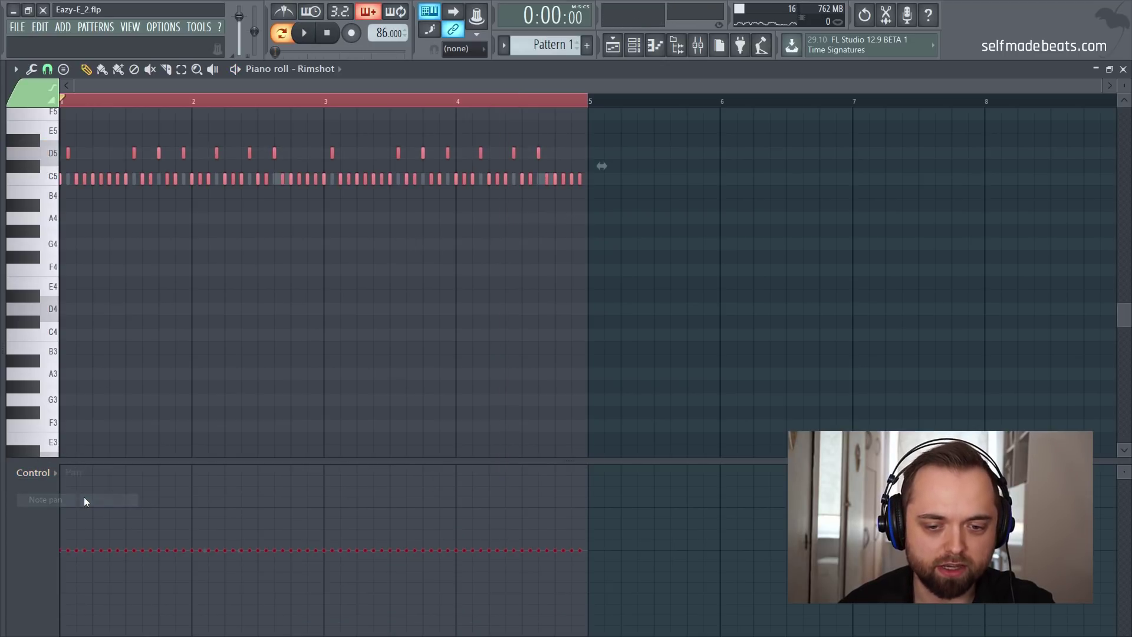
pyautogui.click(31, 70)
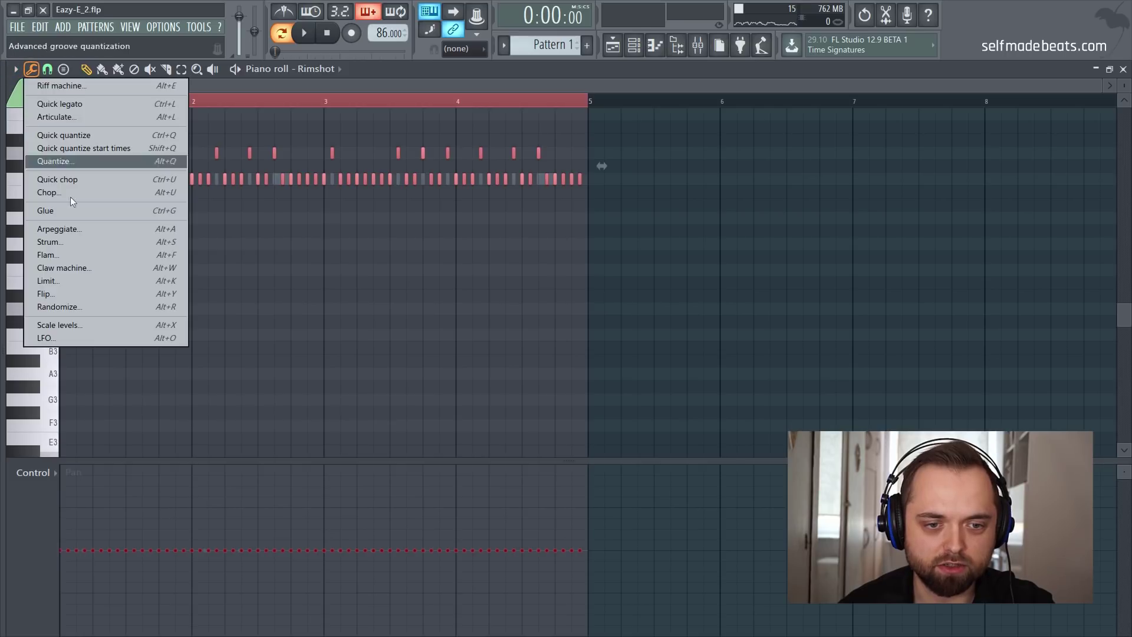
pyautogui.click(84, 337)
pyautogui.press('space')
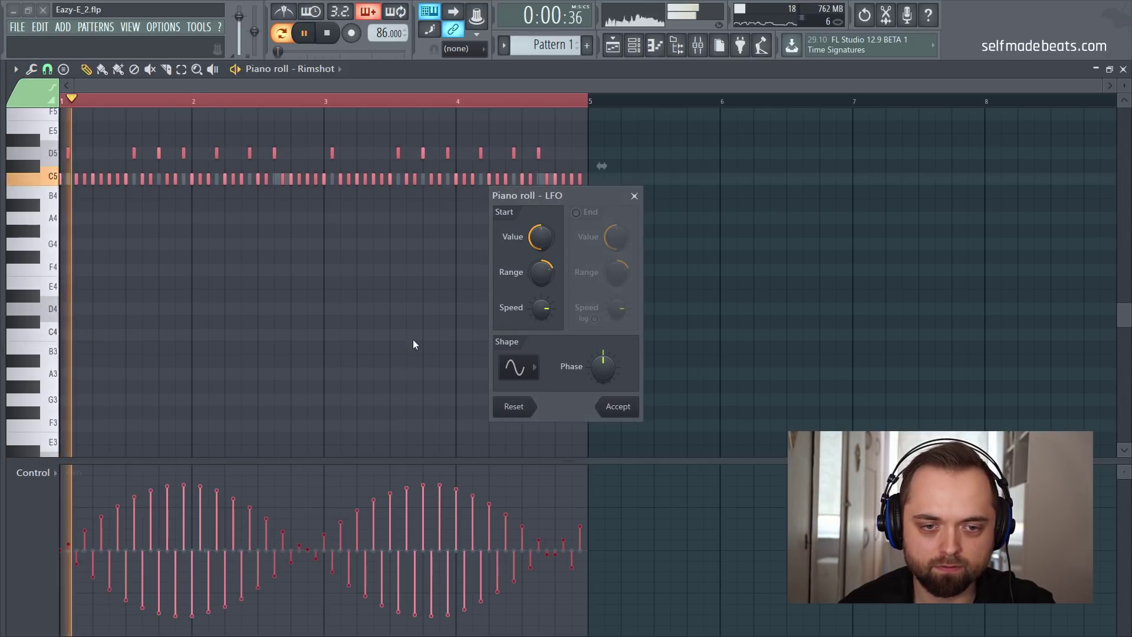
pyautogui.click(626, 409)
pyautogui.press('space')
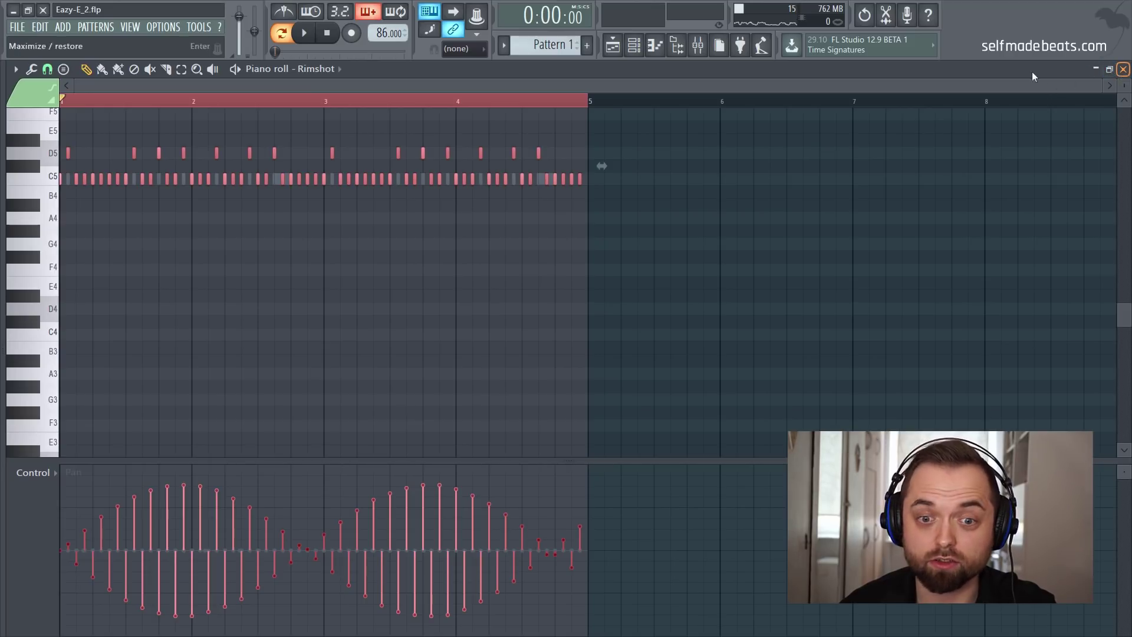
# Close the Rimshot piano roll and the channel rack, and bring up the mixer
pyautogui.click(1123, 69)
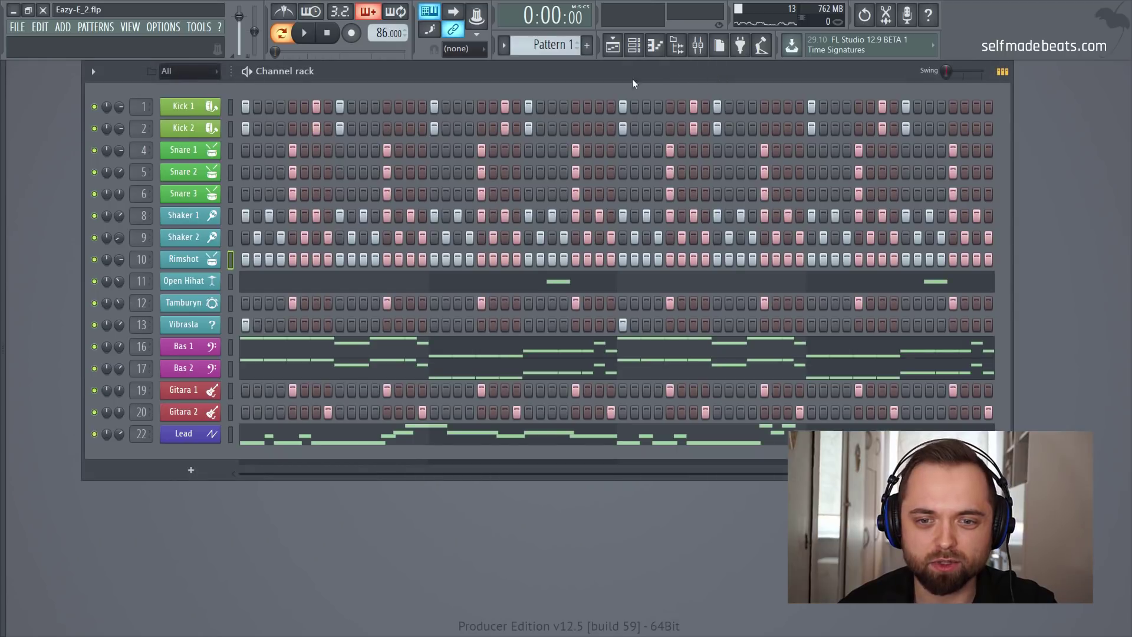
pyautogui.click(642, 48)
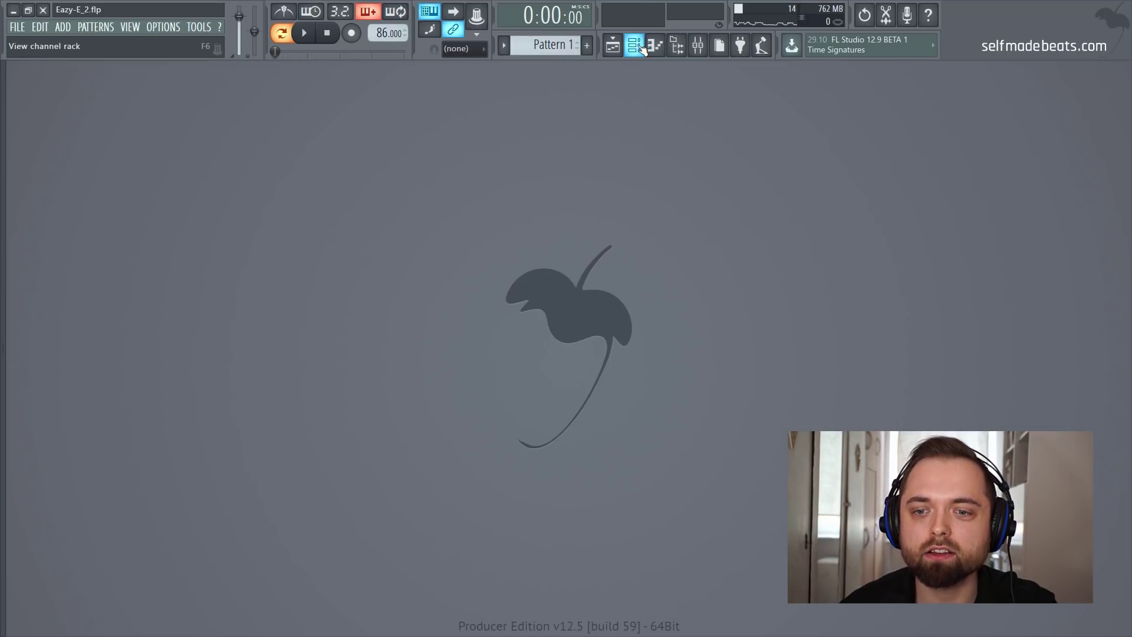
pyautogui.click(696, 44)
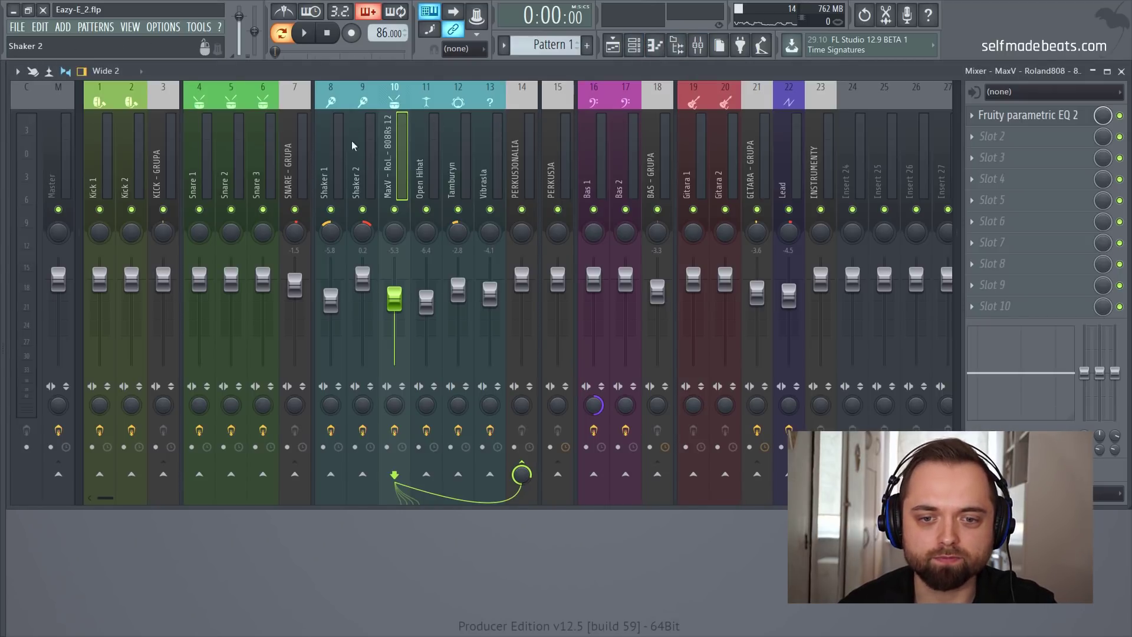
# Play the full mix and lower the Lead fader to -6.8 dB
pyautogui.click(432, 202)
pyautogui.click(451, 166)
pyautogui.press('space')
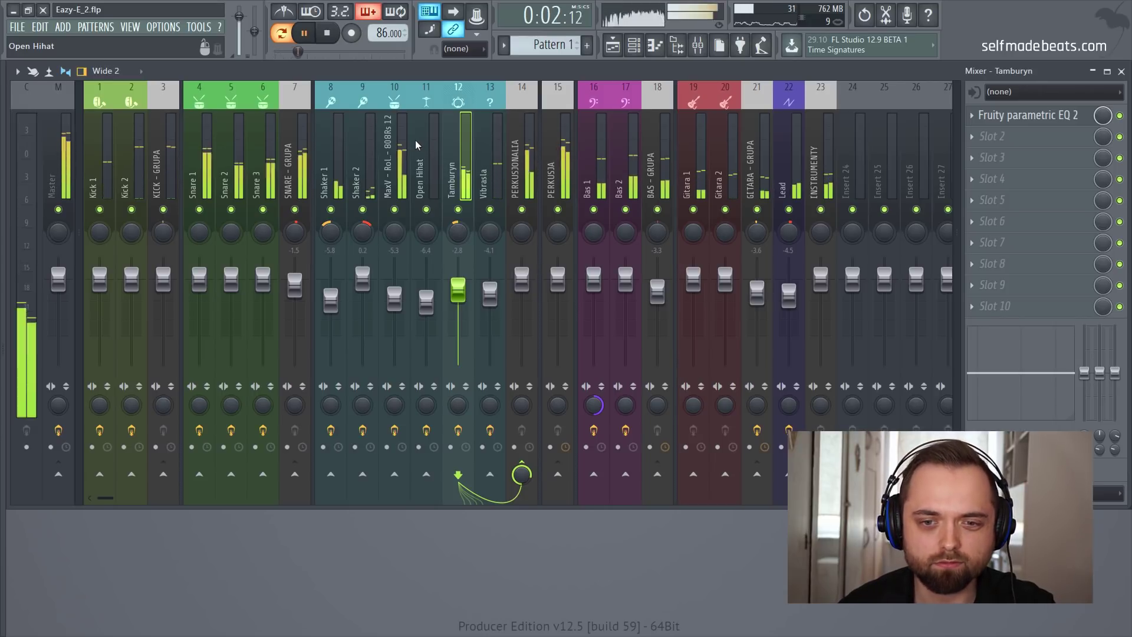
pyautogui.moveTo(789, 293); pyautogui.dragTo(788, 303)
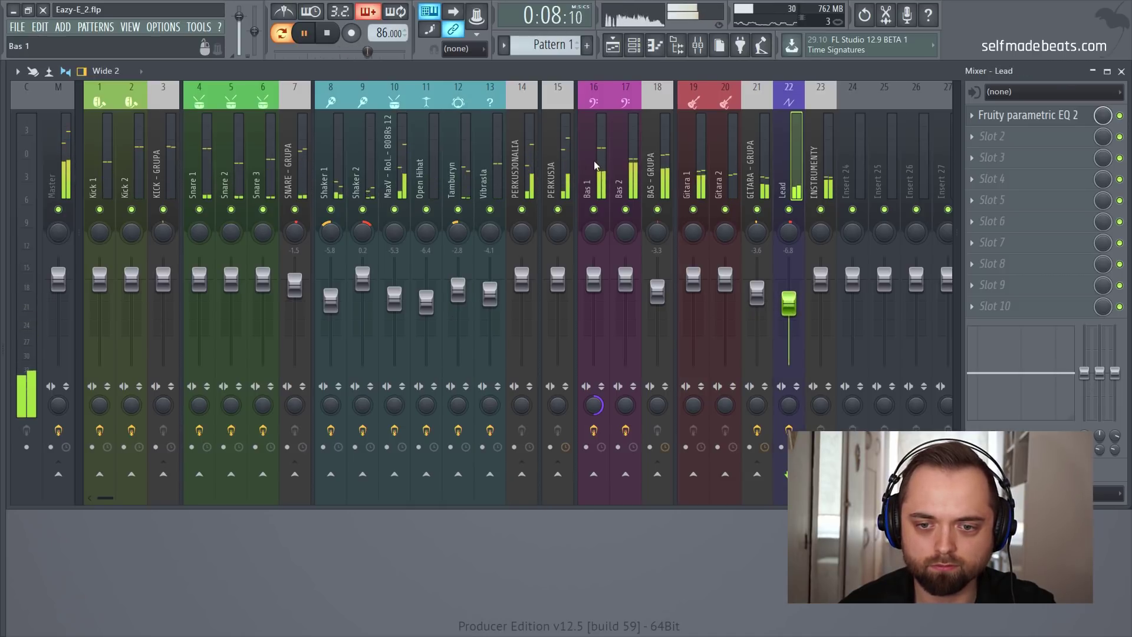
# Listen across the percussion tracks during playback and turn the GITARA - GRUPA stereo separation clockwise
pyautogui.click(489, 154)
pyautogui.click(330, 151)
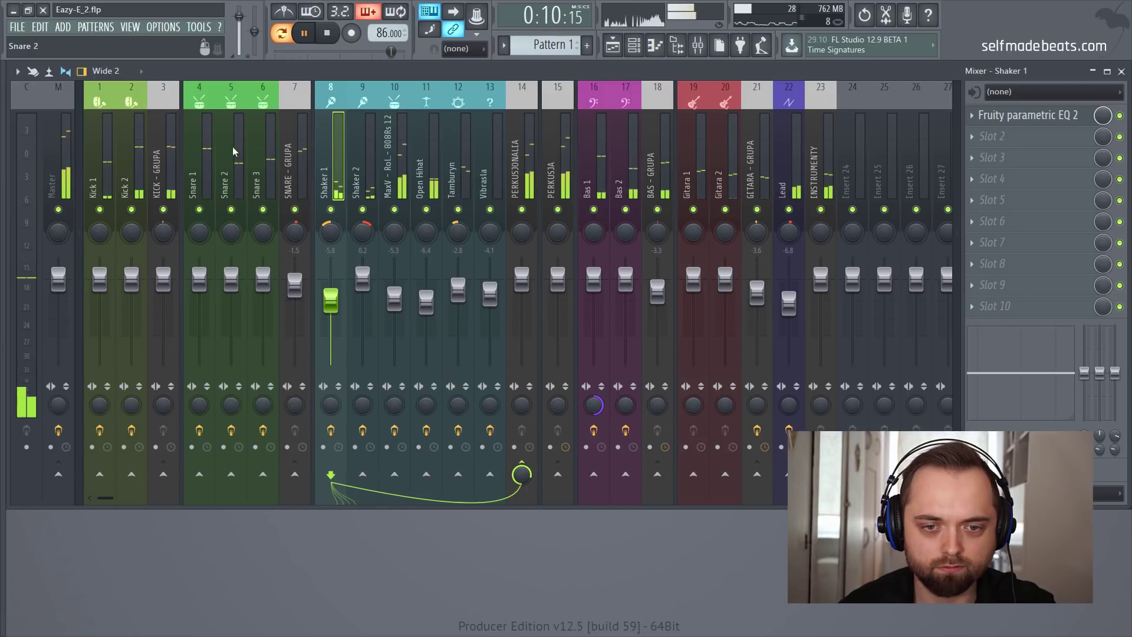
pyautogui.click(429, 167)
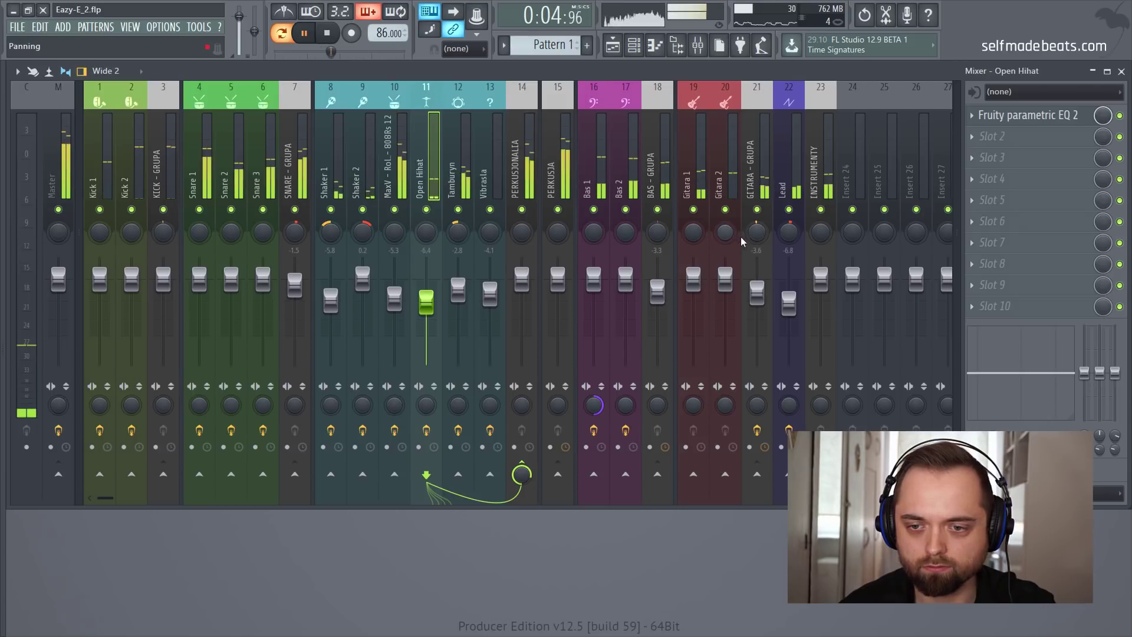
pyautogui.moveTo(757, 405); pyautogui.dragTo(757, 342)
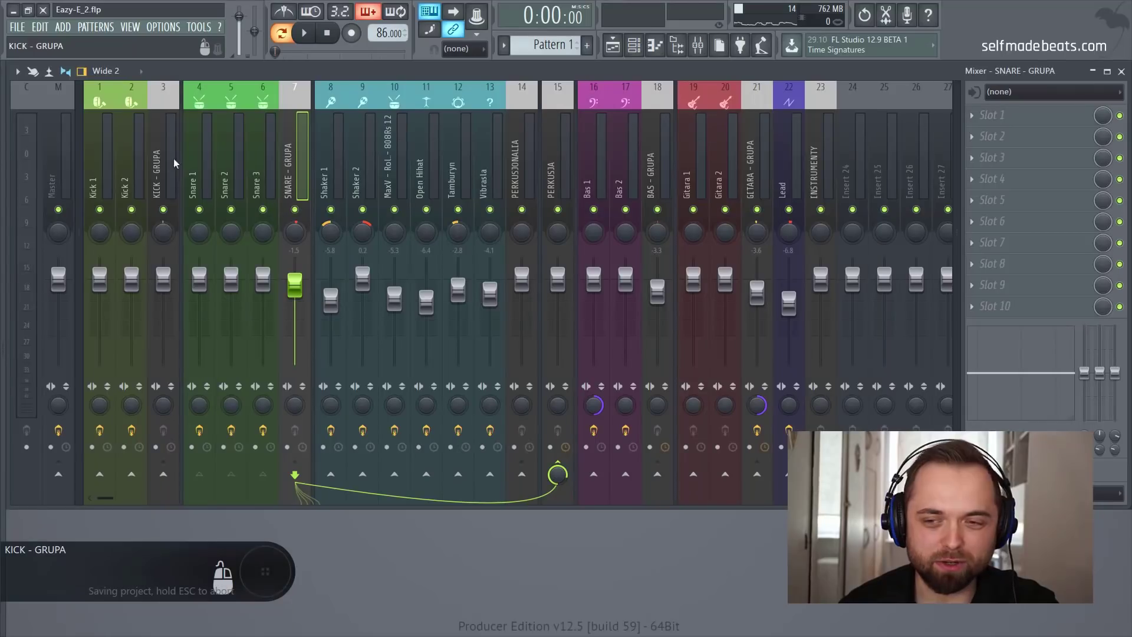
# Add Fruity Compressor to KICK - GRUPA and, during playback, set threshold -18.5 dB, ratio 4.9:1 and gain 4.0 dB
pyautogui.click(152, 160)
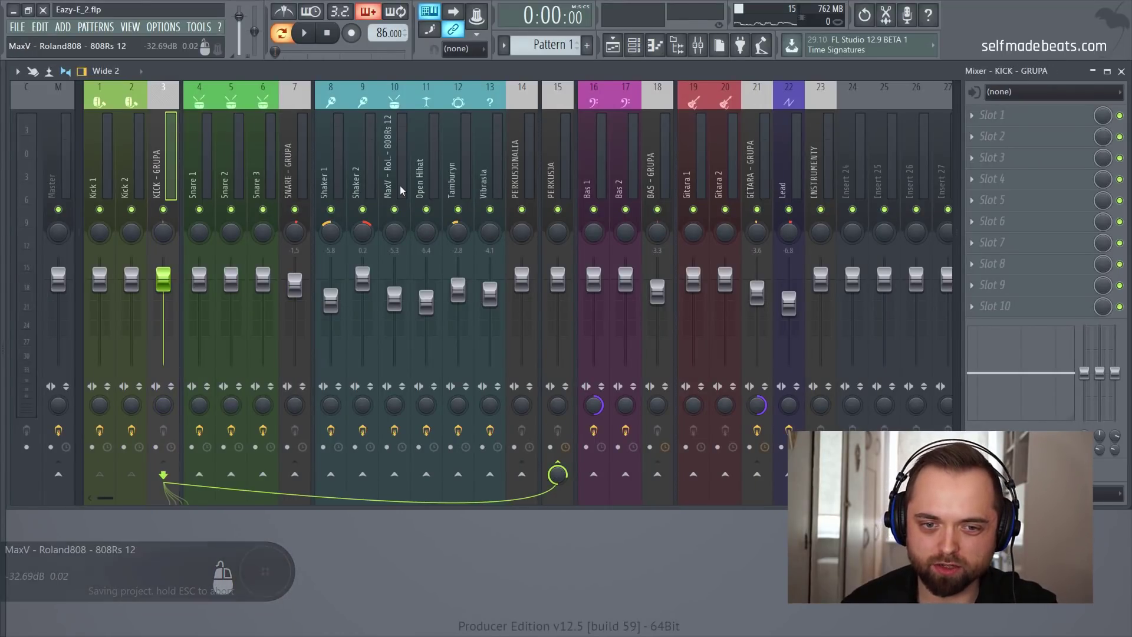
pyautogui.click(983, 118)
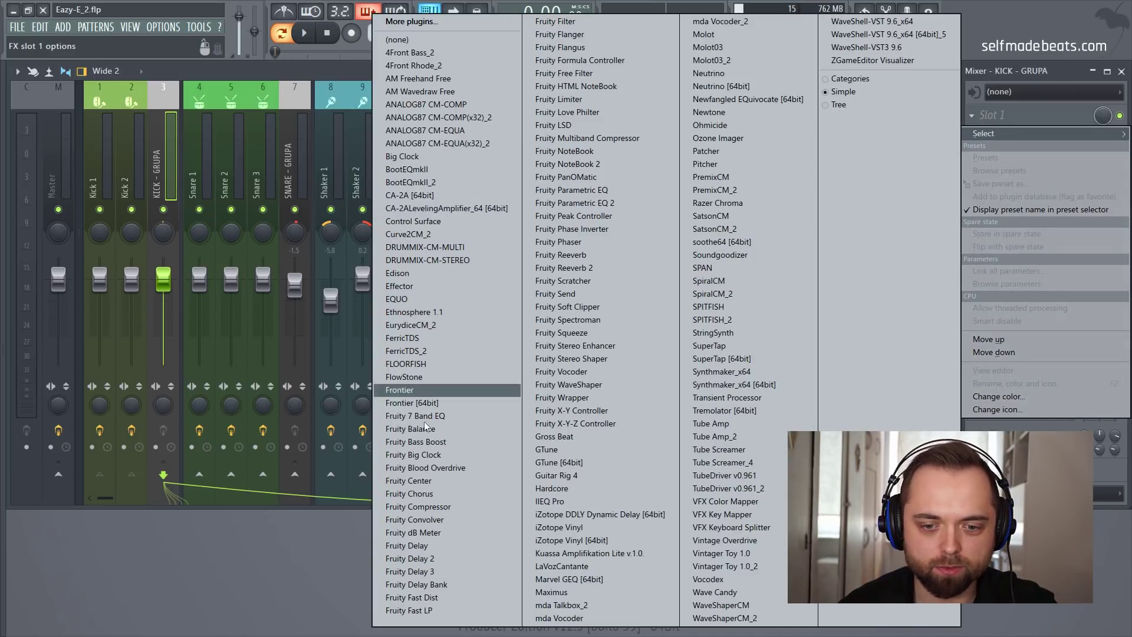
pyautogui.click(423, 506)
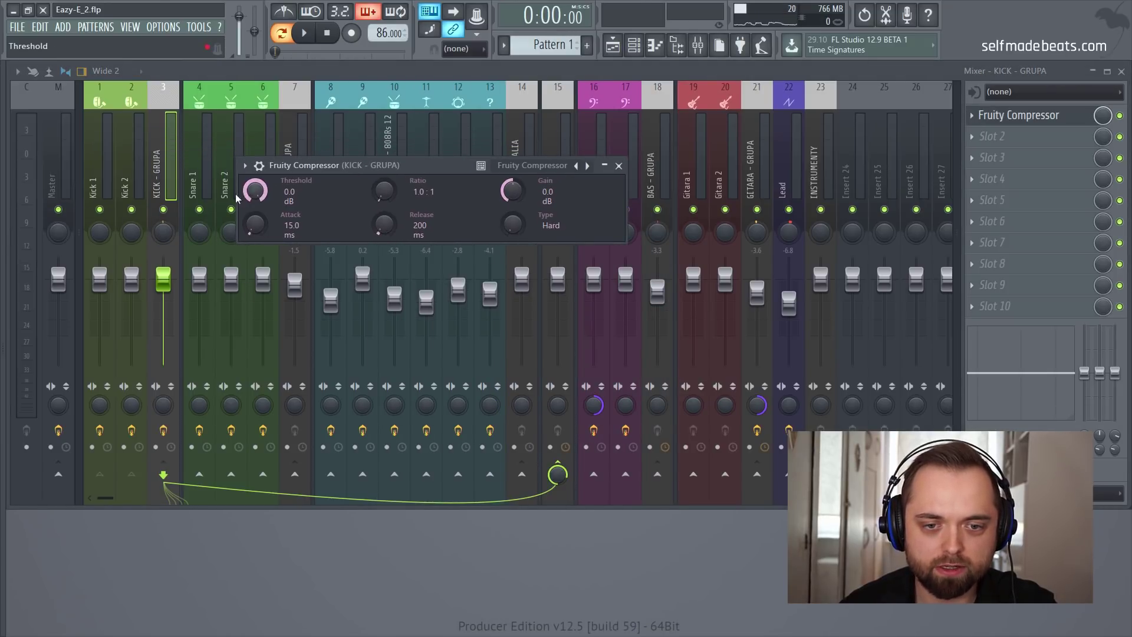
pyautogui.moveTo(259, 191); pyautogui.dragTo(338, 194)
pyautogui.press('space')
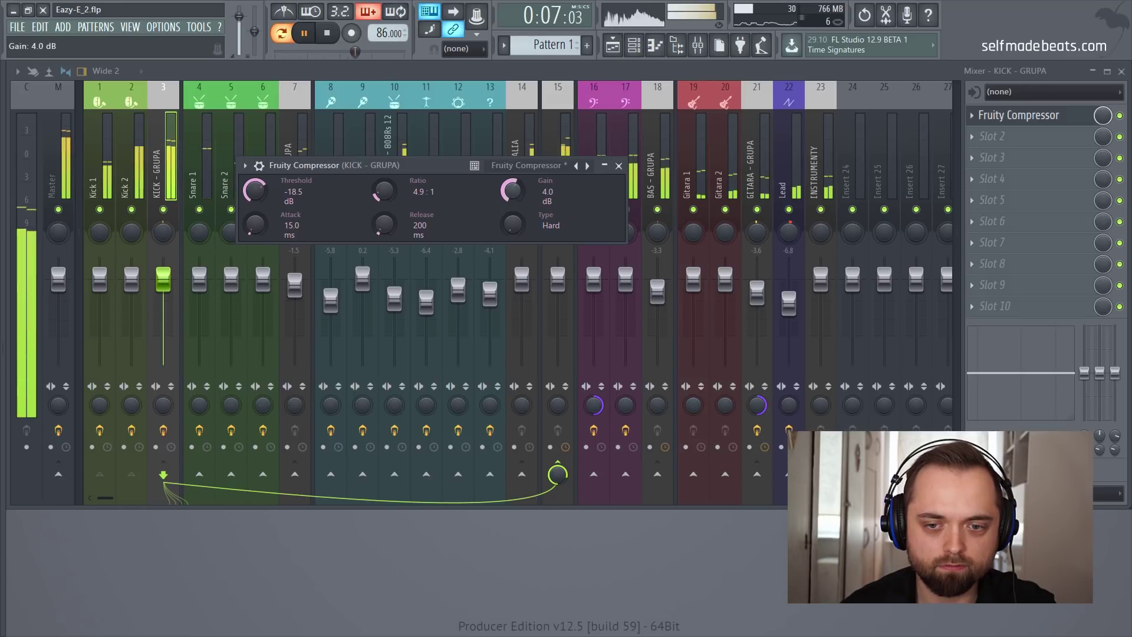
# Refine the kick group compressor to 13.8 ms attack, 93 ms release, -16.2 dB threshold and 1.0 dB gain, then stop playback
pyautogui.moveTo(385, 225); pyautogui.dragTo(385, 247)
pyautogui.moveTo(252, 235); pyautogui.dragTo(252, 241)
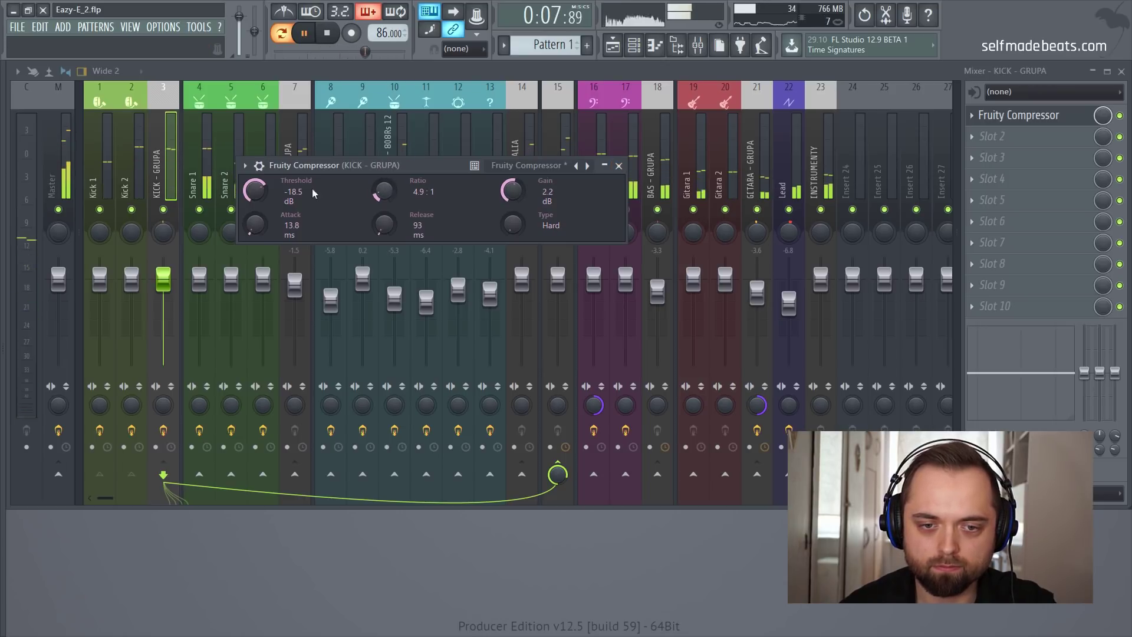
pyautogui.moveTo(256, 190); pyautogui.dragTo(258, 192)
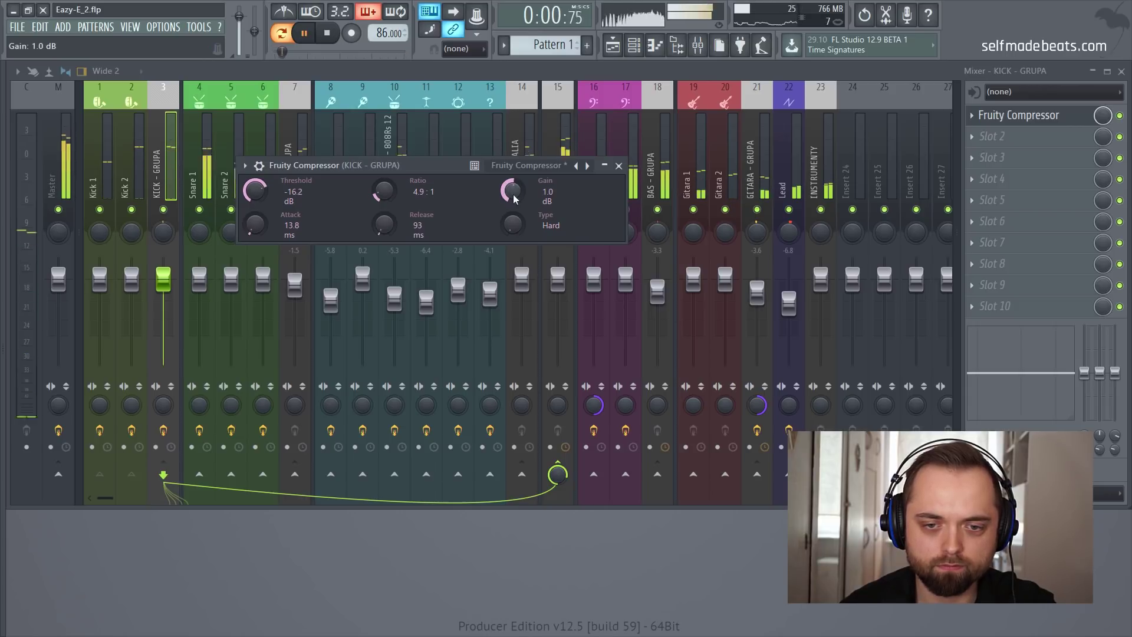
pyautogui.click(618, 165)
pyautogui.press('space')
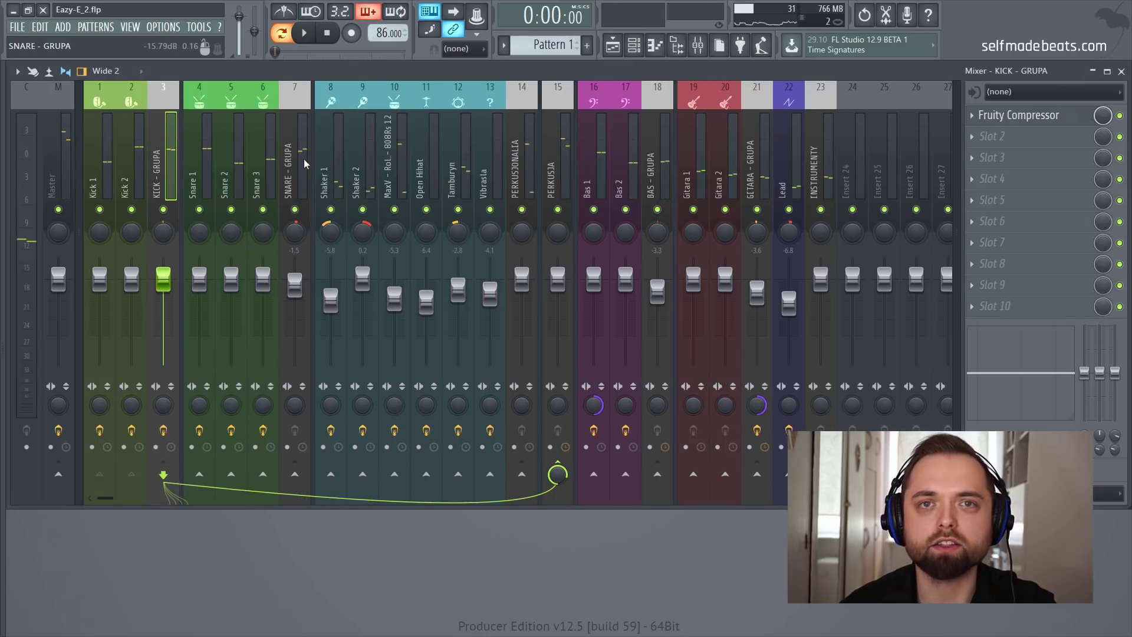
# Add Fruity Compressor to SNARE - GRUPA and, during playback, set threshold -15.0 dB and ratio 4.8:1
pyautogui.click(302, 157)
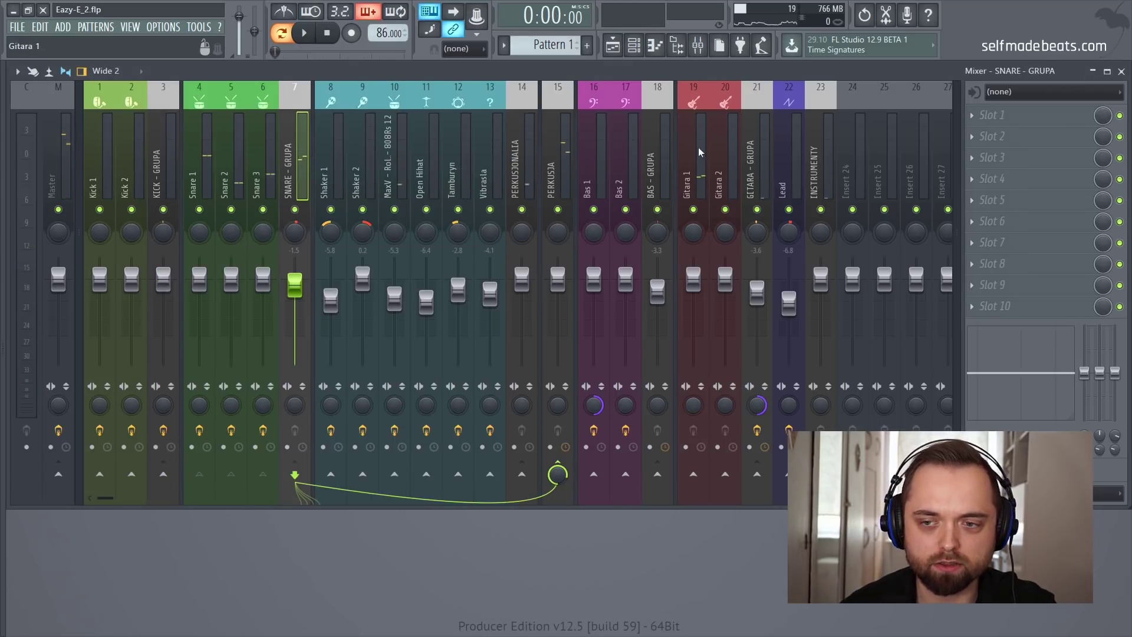
pyautogui.click(988, 124)
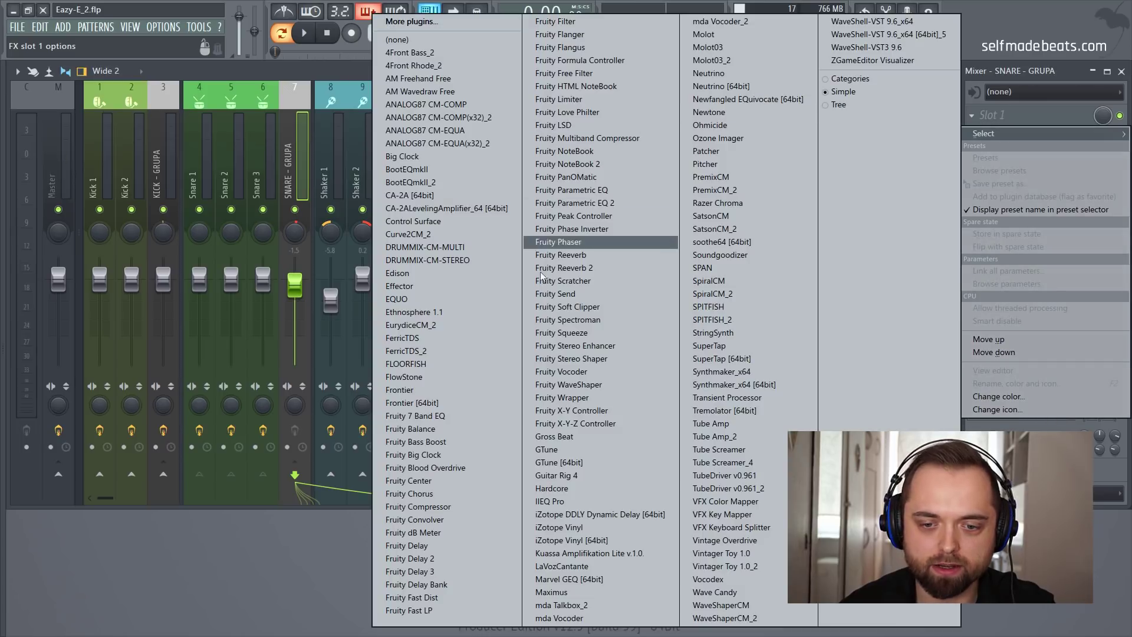
pyautogui.click(473, 503)
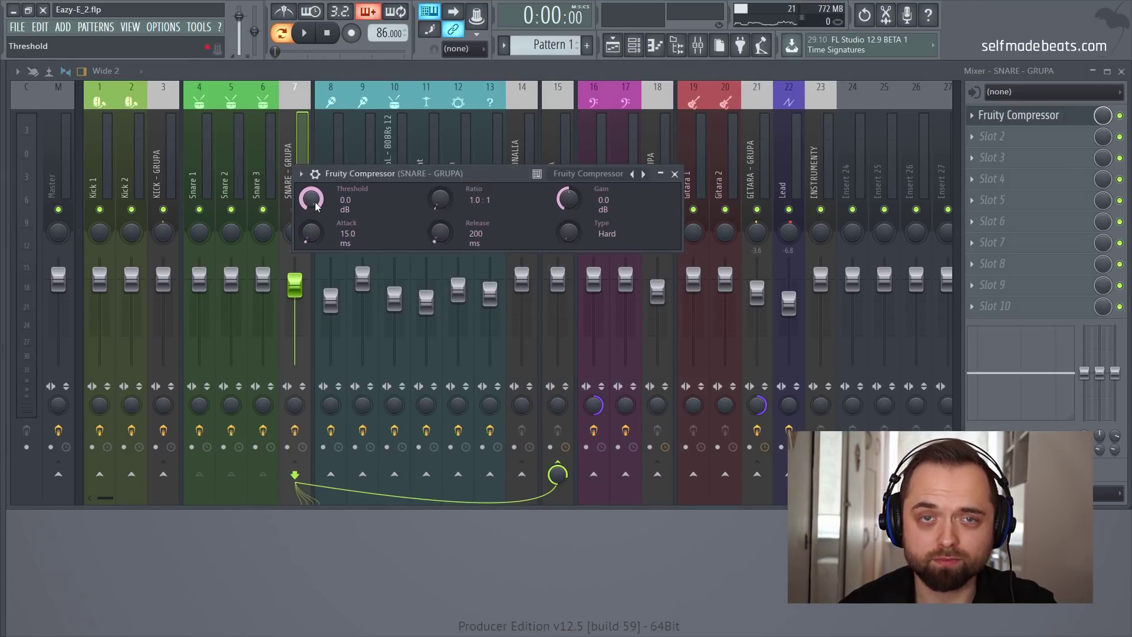
pyautogui.press('space')
pyautogui.moveTo(311, 198); pyautogui.dragTo(311, 216)
pyautogui.moveTo(441, 199); pyautogui.dragTo(440, 178)
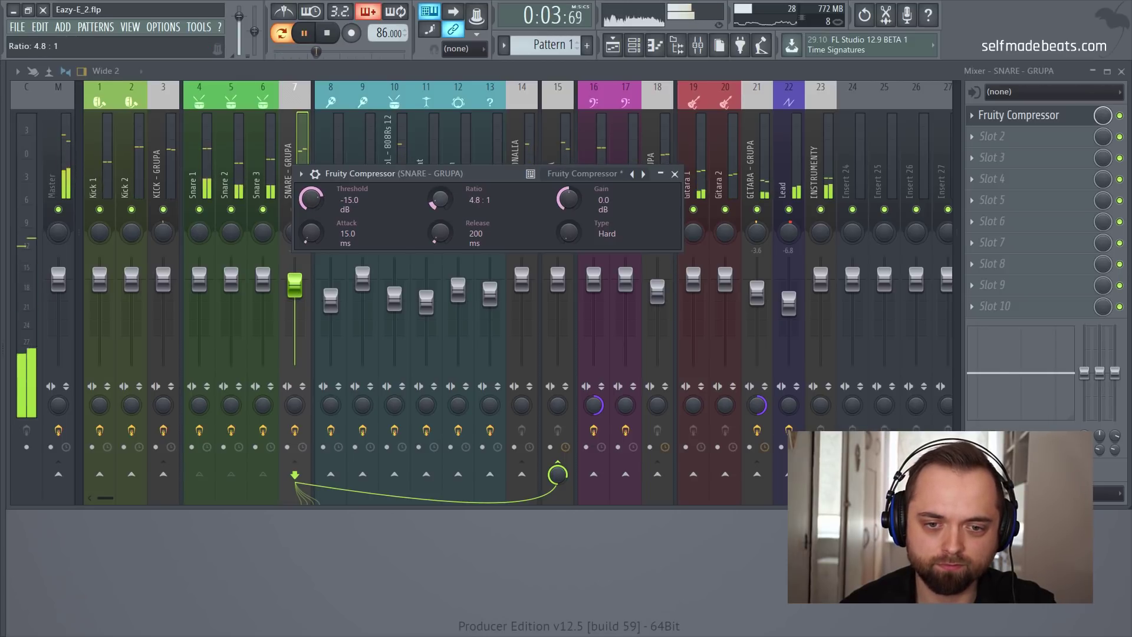
# Refine the snare group compressor to threshold -18.6 dB, ratio 6.2:1 and gain 2.3 dB, close it and stop playback
pyautogui.moveTo(302, 196); pyautogui.dragTo(311, 203)
pyautogui.moveTo(439, 199); pyautogui.dragTo(439, 195)
pyautogui.moveTo(568, 200); pyautogui.dragTo(568, 195)
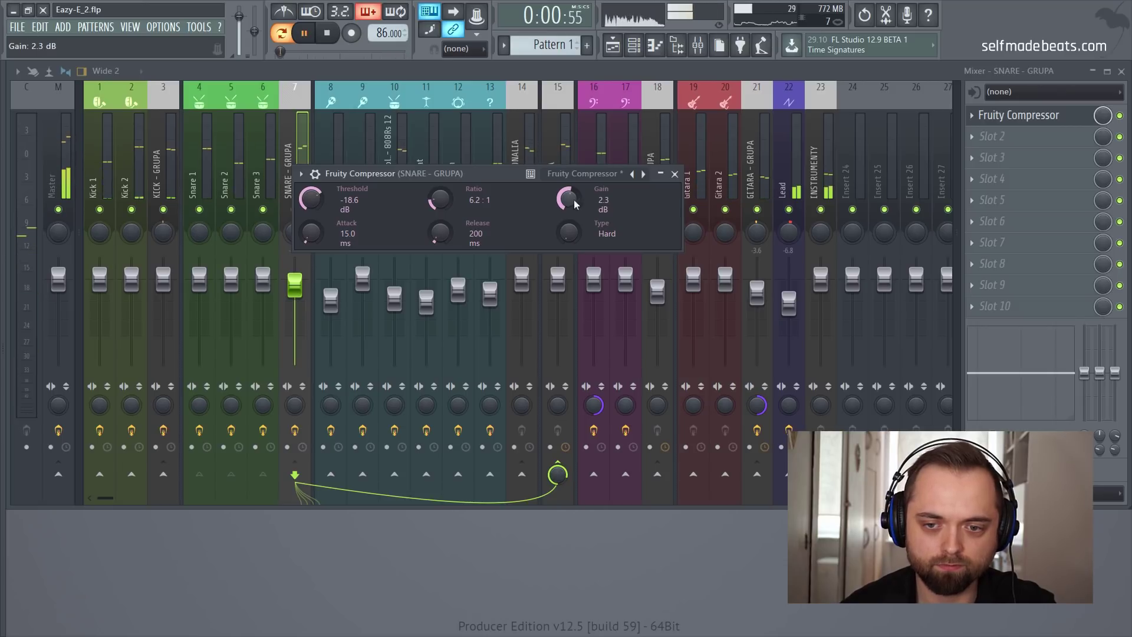
pyautogui.click(675, 174)
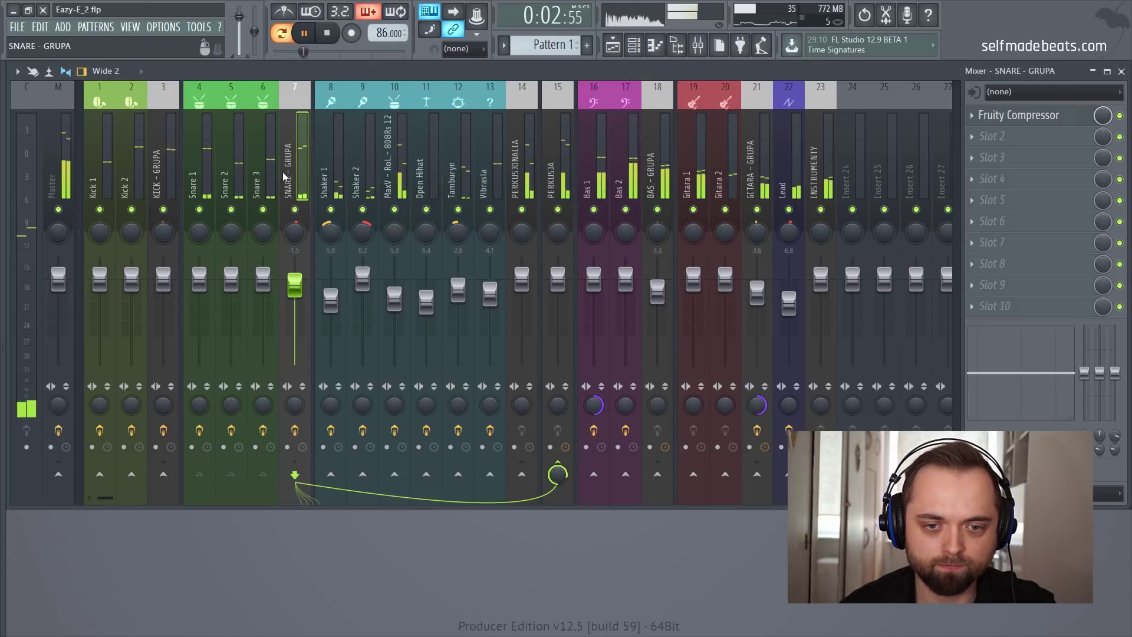
pyautogui.press('space')
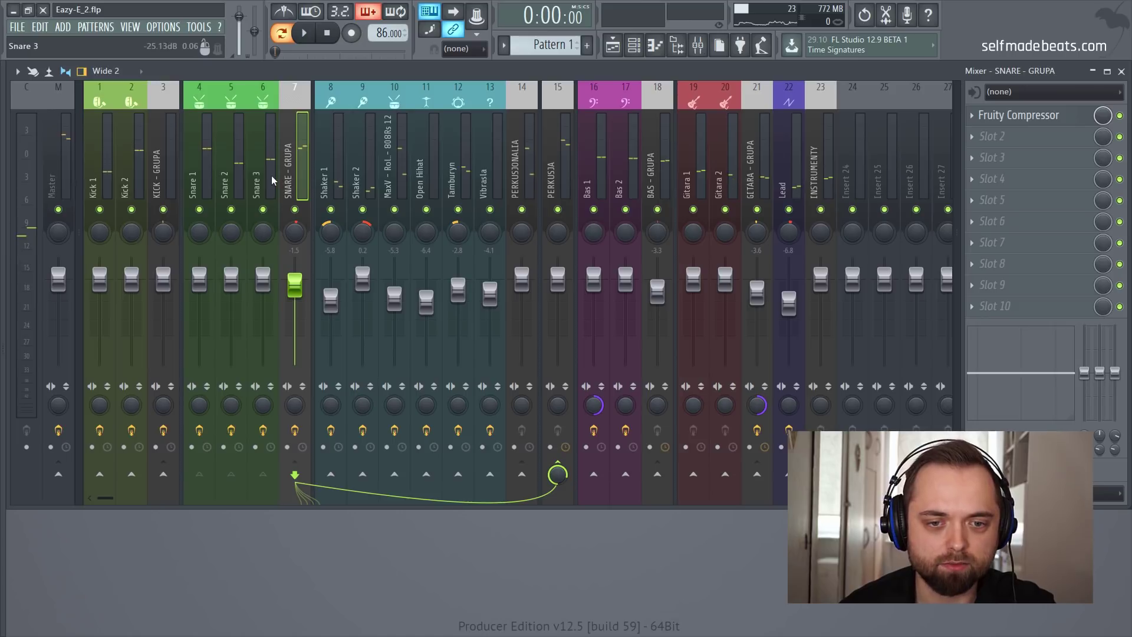
# Add Fruity Compressor to PERKUSJONALIA and, during playback, set threshold -18.7 dB and ratio 6.1:1
pyautogui.moveTo(330, 174); pyautogui.dragTo(513, 180)
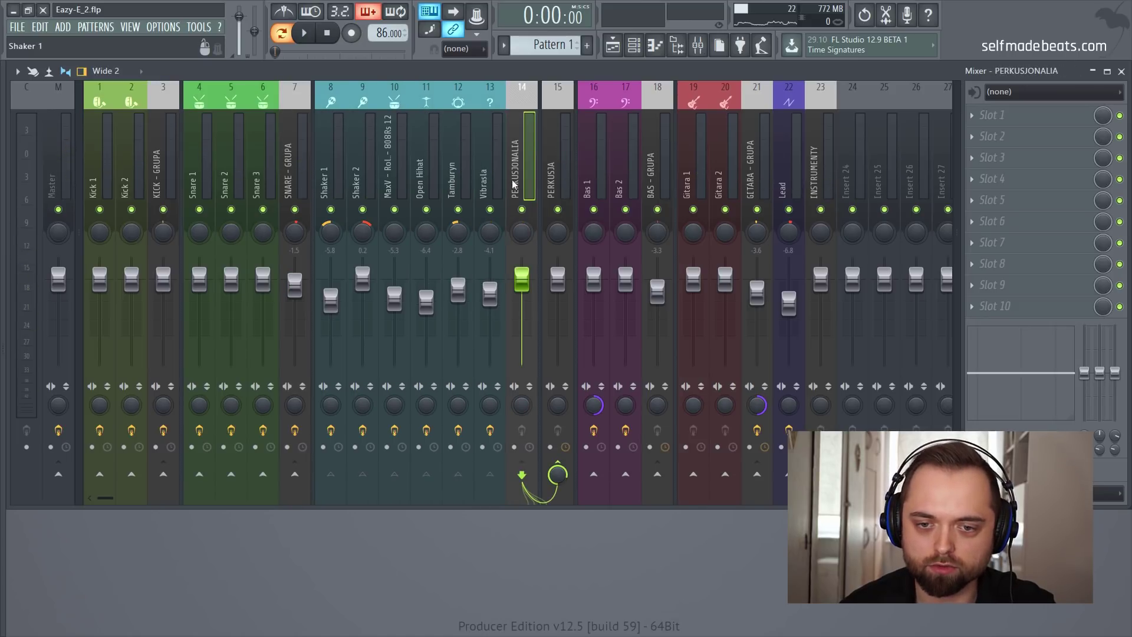
pyautogui.click(986, 117)
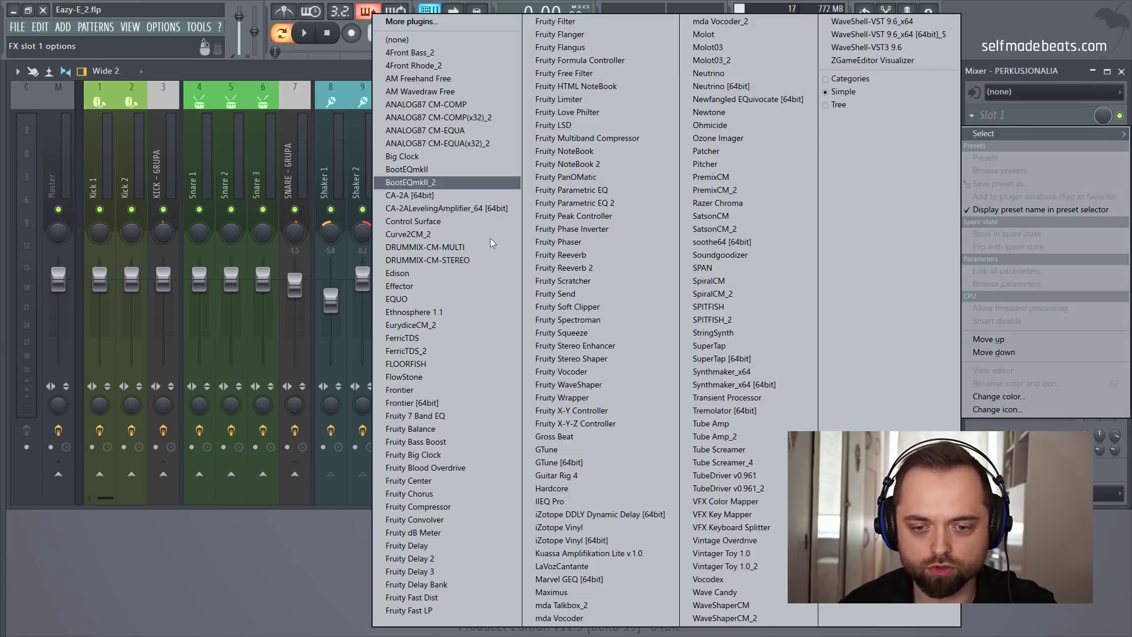
pyautogui.click(483, 506)
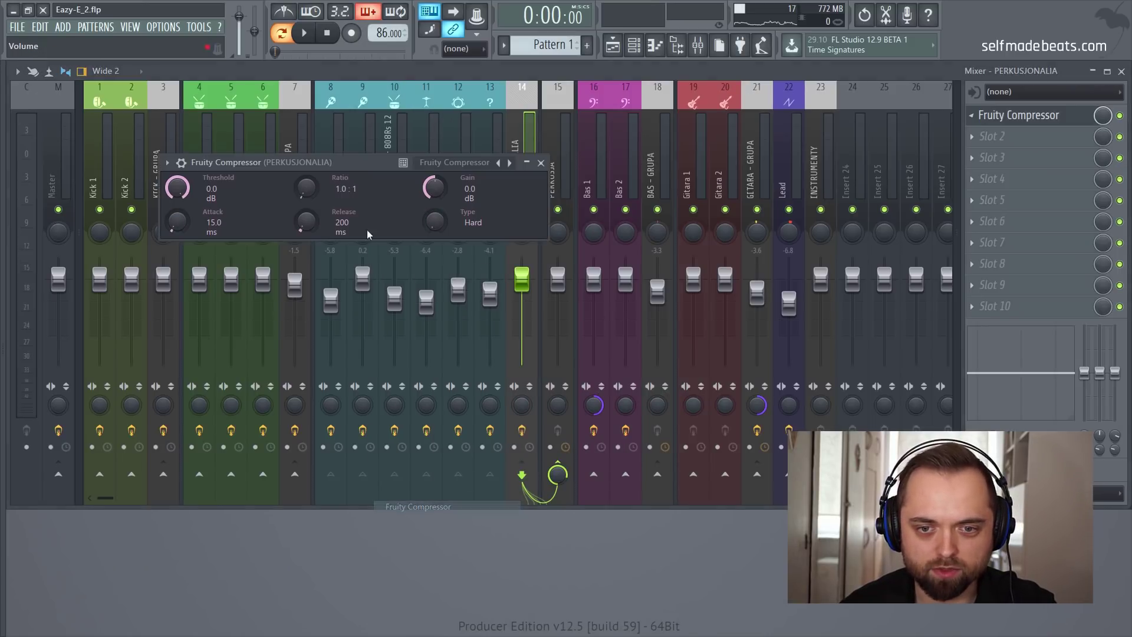
pyautogui.moveTo(344, 161); pyautogui.dragTo(352, 128)
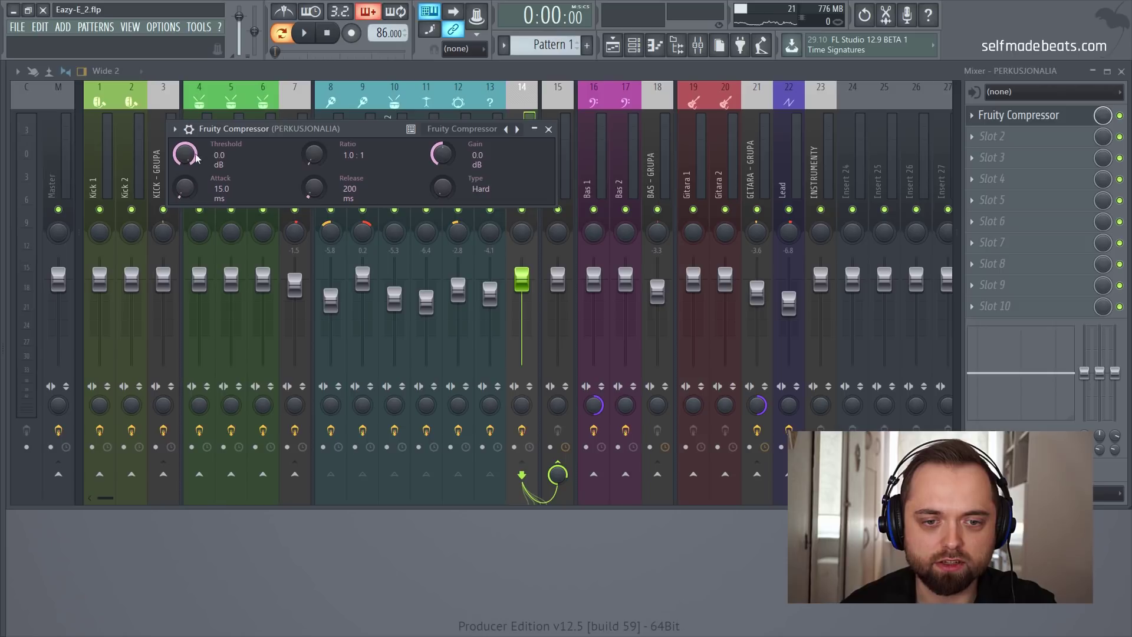
pyautogui.moveTo(304, 156); pyautogui.dragTo(304, 136)
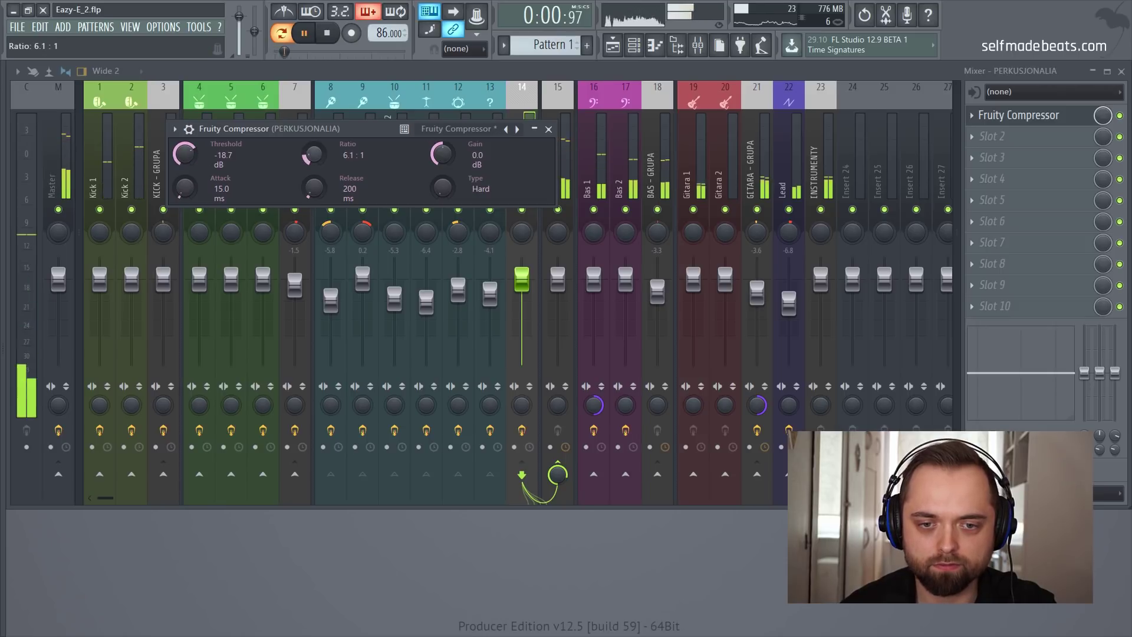
# Refine the PERKUSJONALIA compressor to threshold -23.5 dB, ratio 8.4:1, gain 3.7 dB, attack 13.8 ms and release 105 ms, and close it
pyautogui.moveTo(184, 154); pyautogui.dragTo(184, 172)
pyautogui.moveTo(311, 155); pyautogui.dragTo(310, 147)
pyautogui.moveTo(442, 154); pyautogui.dragTo(441, 146)
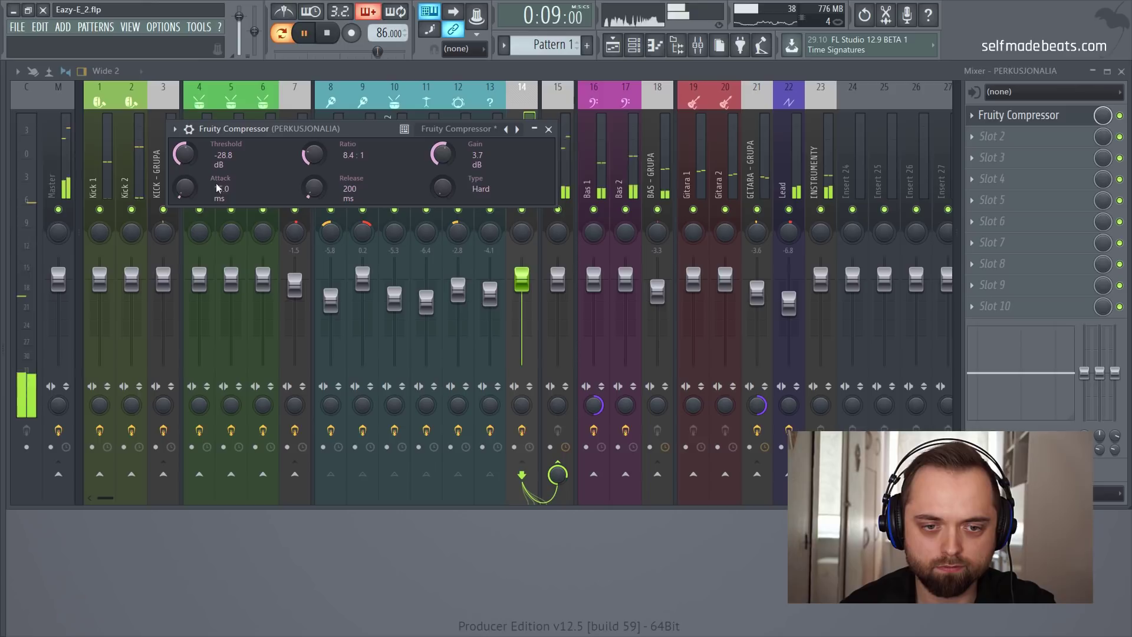
pyautogui.moveTo(313, 187); pyautogui.dragTo(314, 201)
pyautogui.moveTo(185, 190); pyautogui.dragTo(190, 159)
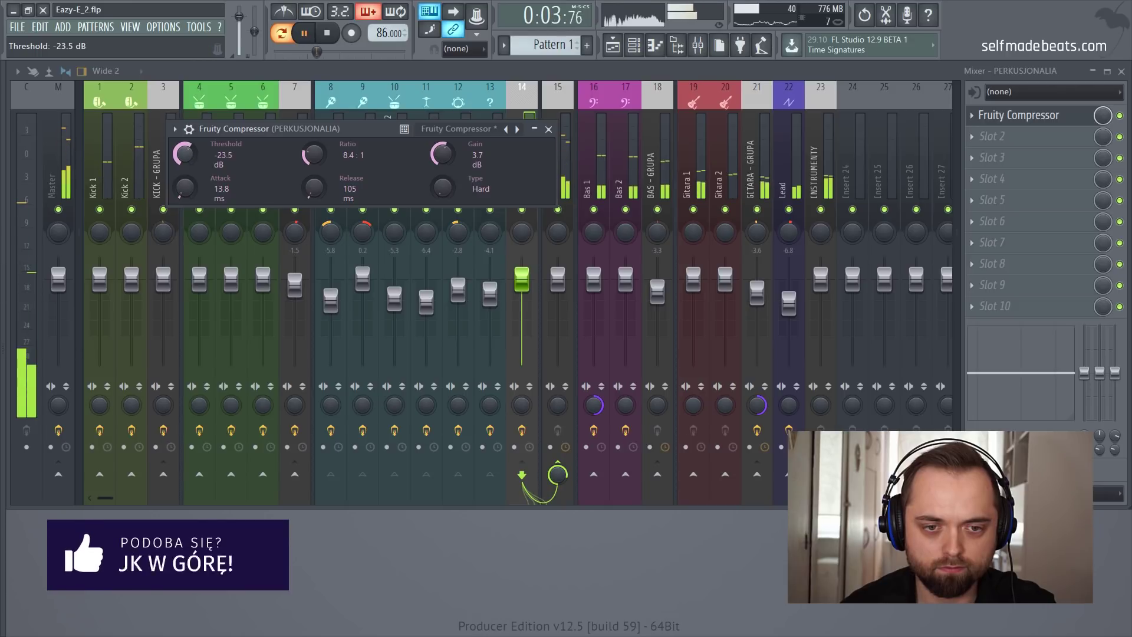
pyautogui.click(548, 129)
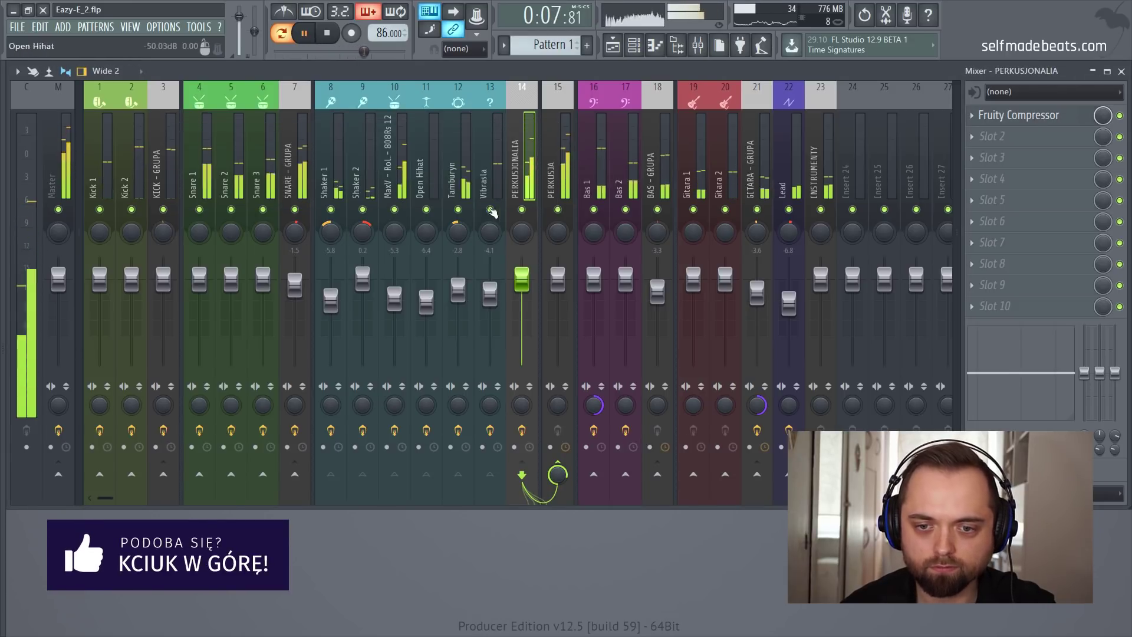
# Lower the PERKUSJONALIA level to -1.4 dB and stop playback
pyautogui.moveTo(522, 280); pyautogui.dragTo(523, 291)
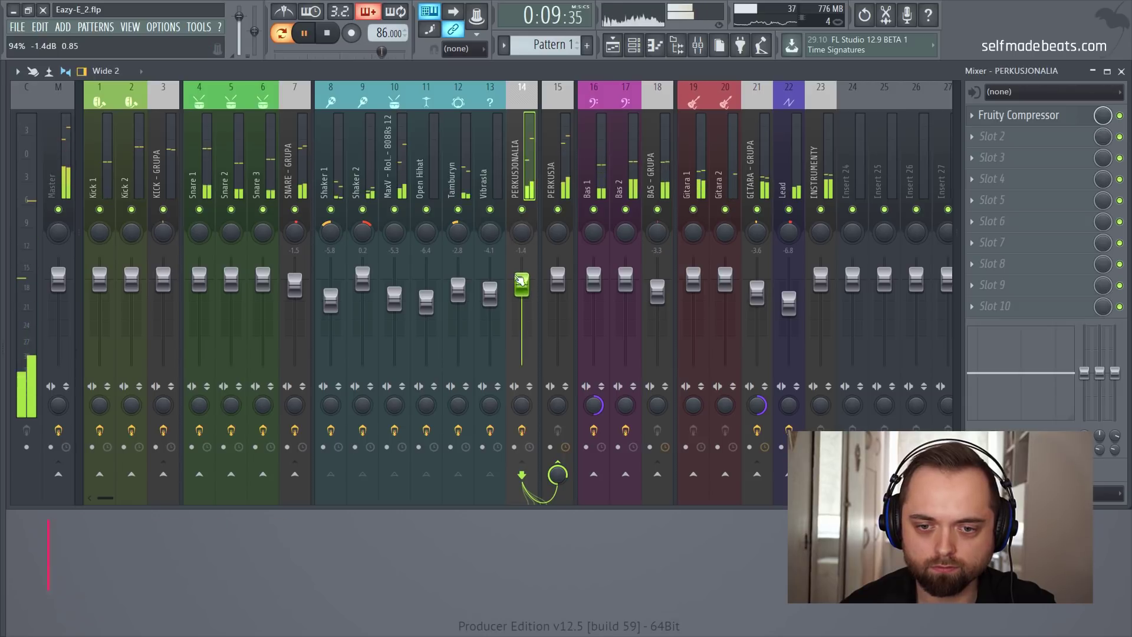
pyautogui.click(426, 150)
pyautogui.press('space')
# Add Fruity Compressor to PERKUSJA, set threshold -8.1 dB, ratio 3.5:1 and release 99 ms during playback, close it and stop playback
pyautogui.click(561, 151)
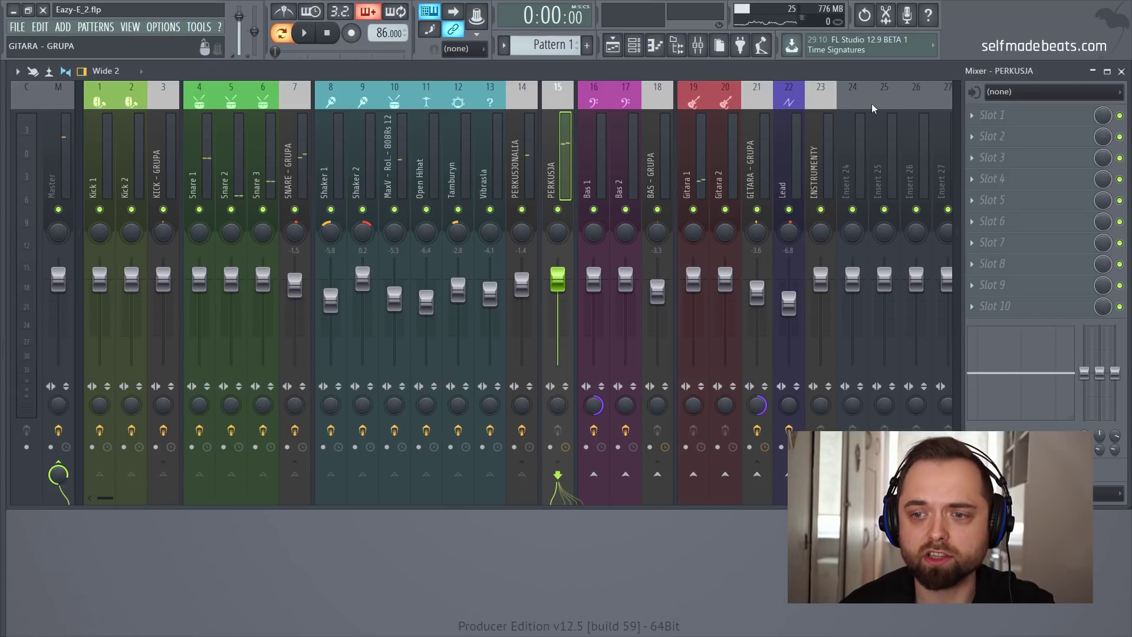
pyautogui.click(983, 118)
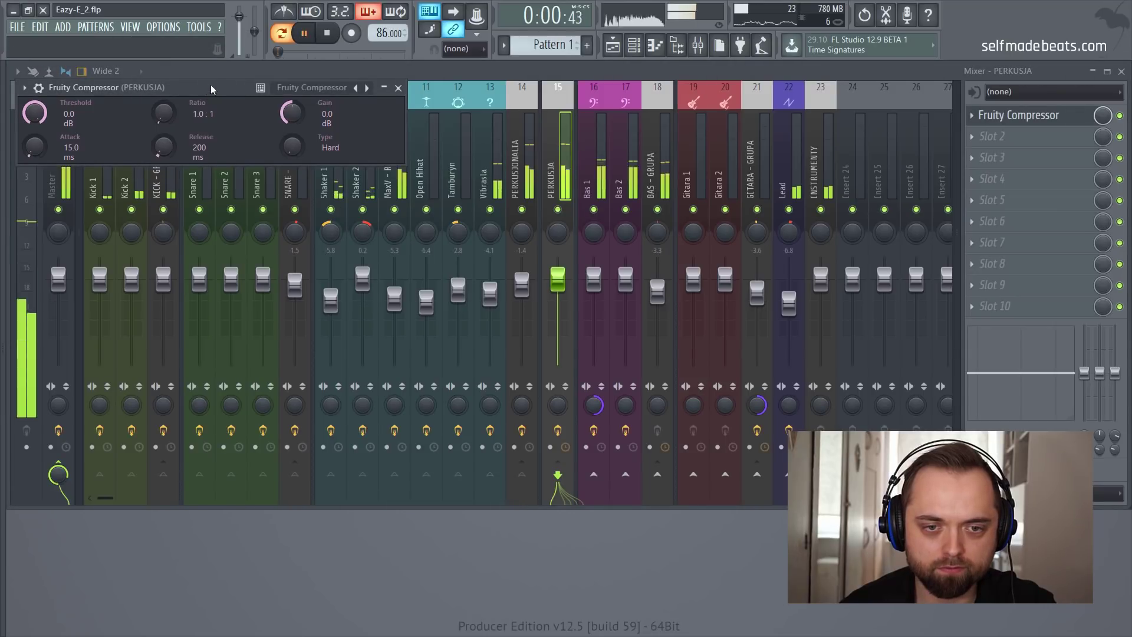
pyautogui.moveTo(205, 85); pyautogui.dragTo(317, 133)
pyautogui.moveTo(146, 161); pyautogui.dragTo(146, 184)
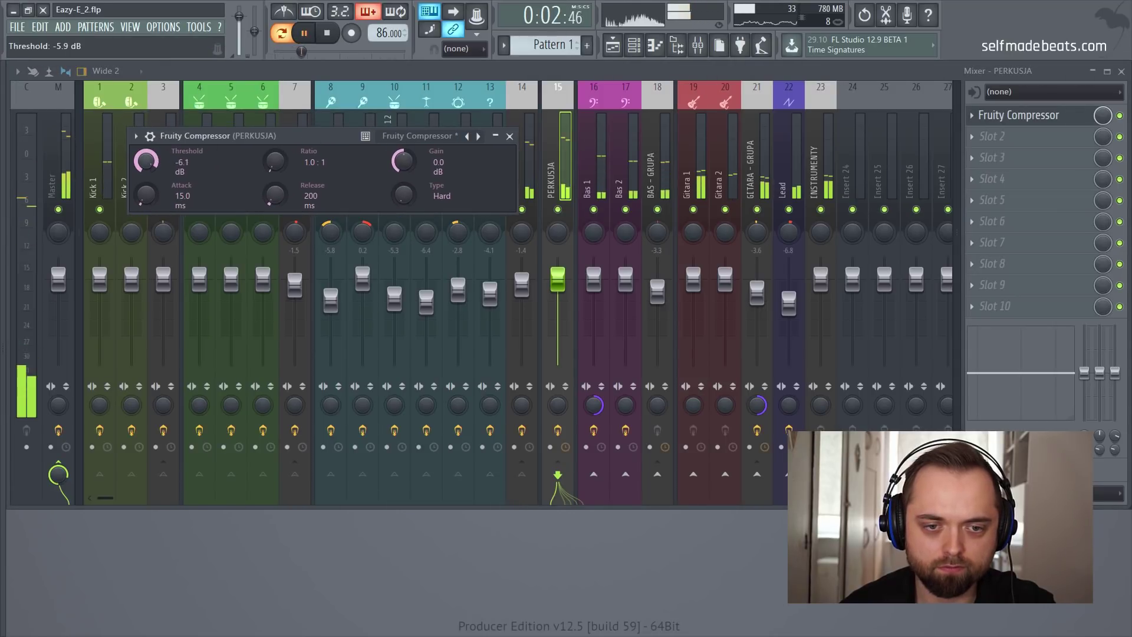
pyautogui.moveTo(275, 161); pyautogui.dragTo(275, 148)
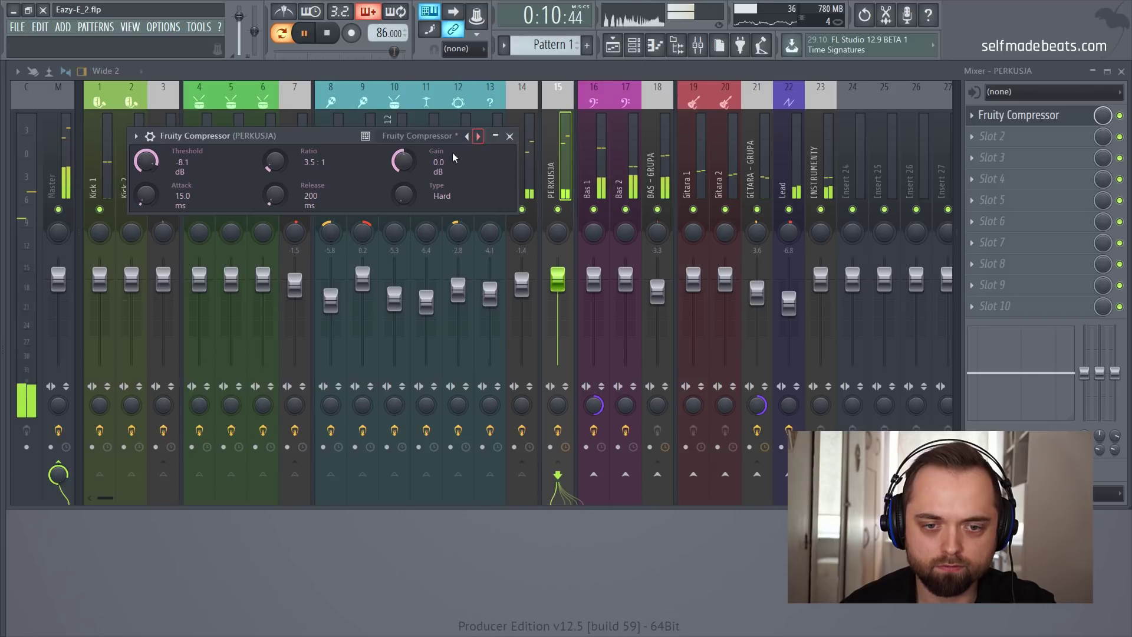
pyautogui.moveTo(275, 196); pyautogui.dragTo(275, 210)
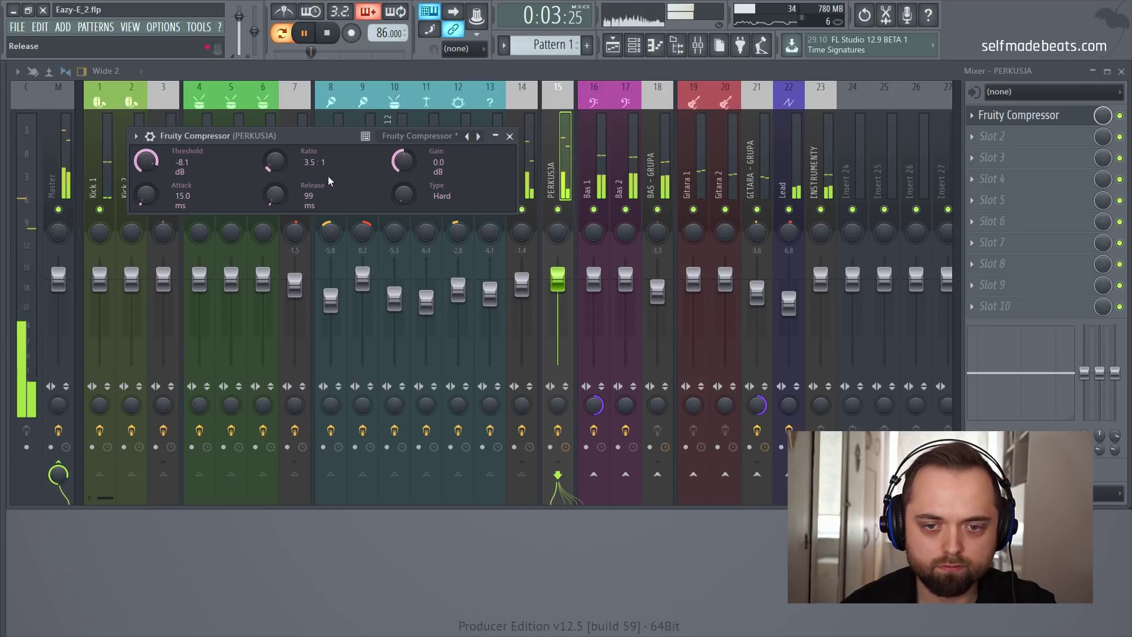
pyautogui.click(510, 136)
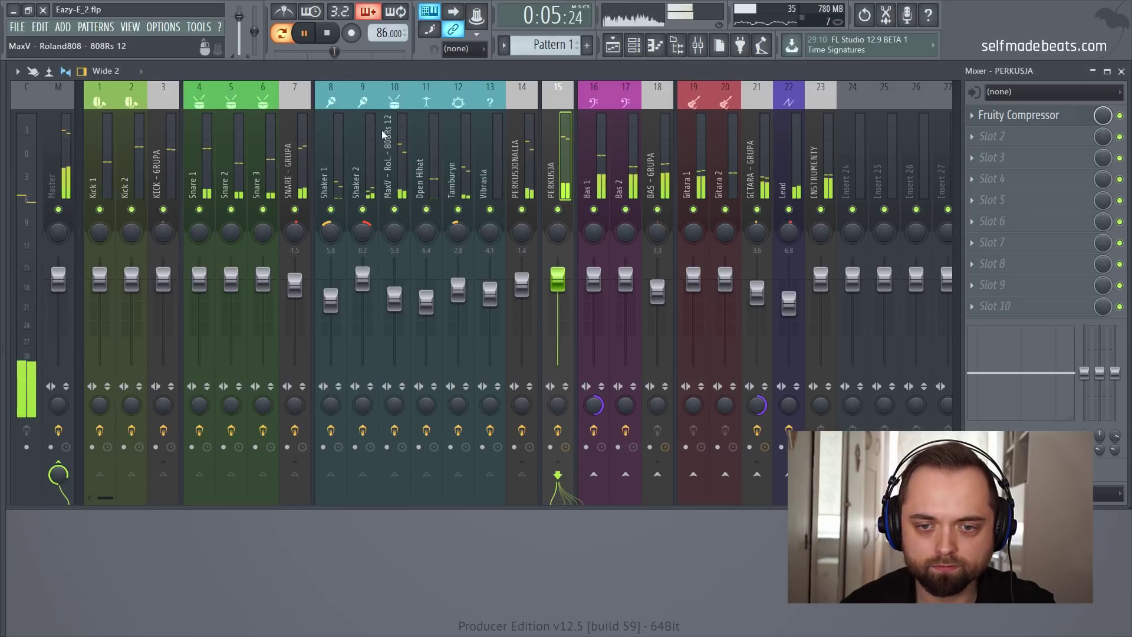
pyautogui.press('space')
# Solo both bass tracks with their group and add Fruity Compressor to BAS - GRUPA with threshold -55.0 dB and ratio 14.4:1
pyautogui.click(658, 147)
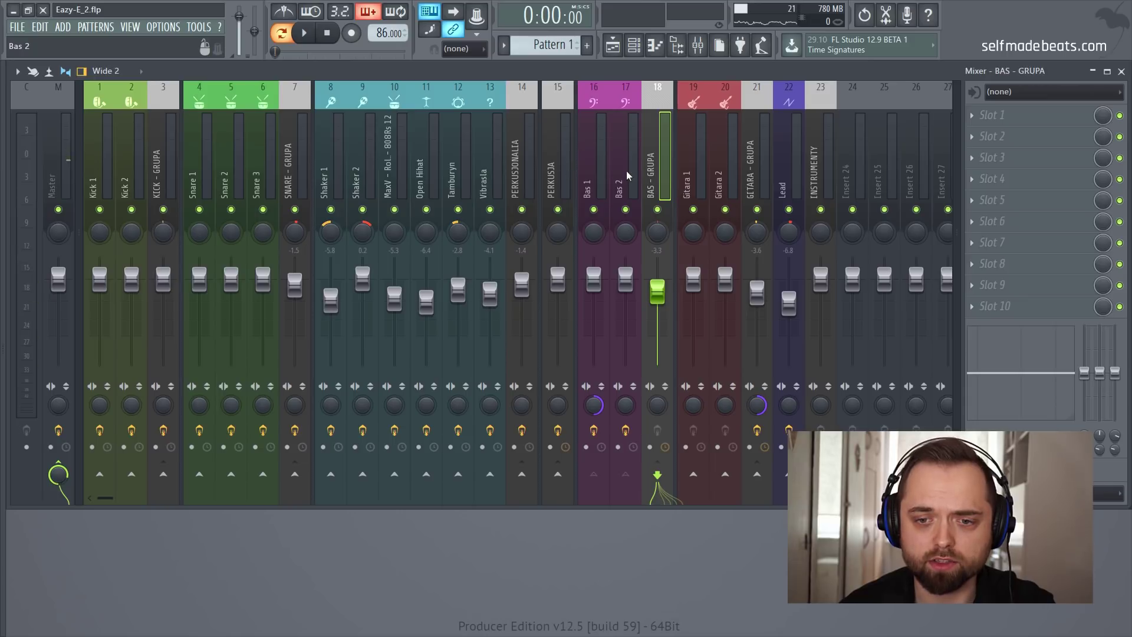
pyautogui.rightClick(593, 209)
pyautogui.click(625, 209)
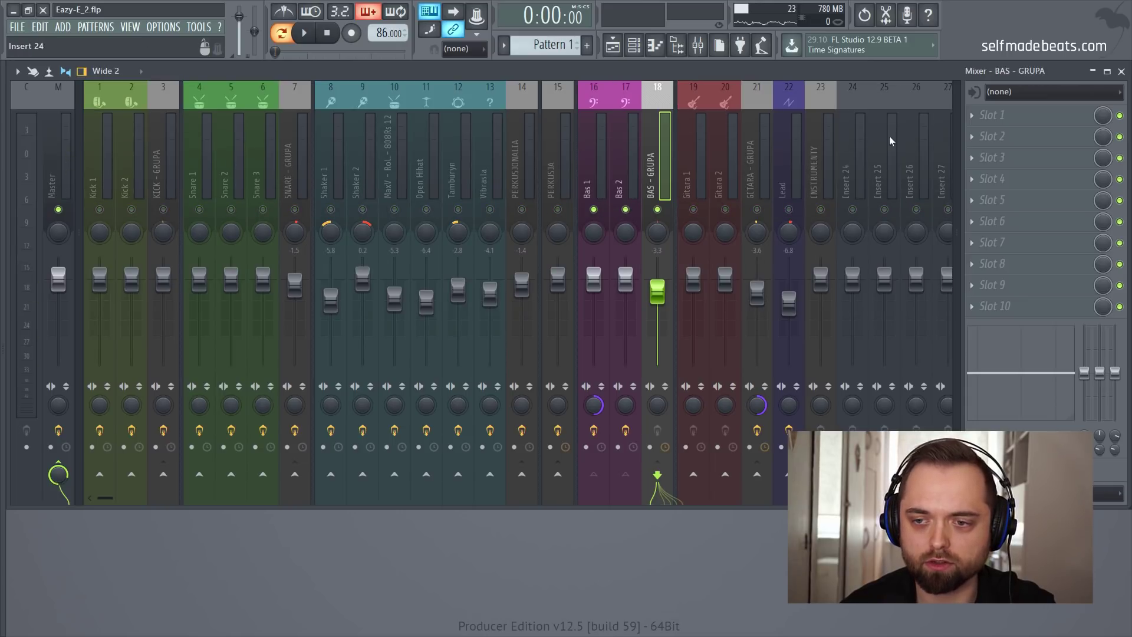
pyautogui.click(984, 119)
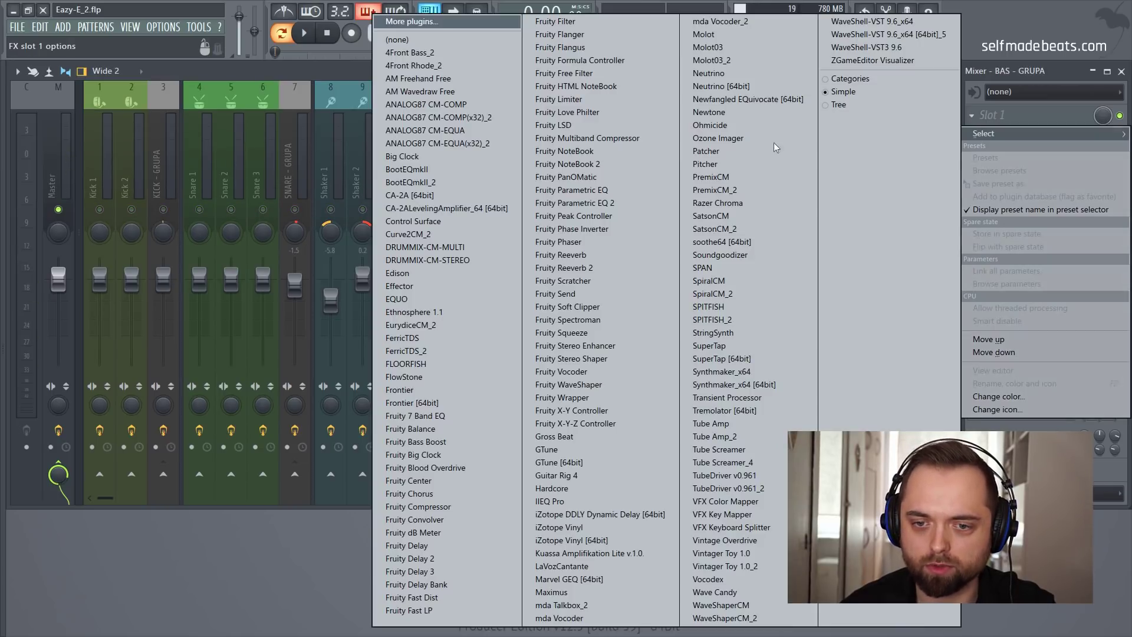
pyautogui.click(463, 508)
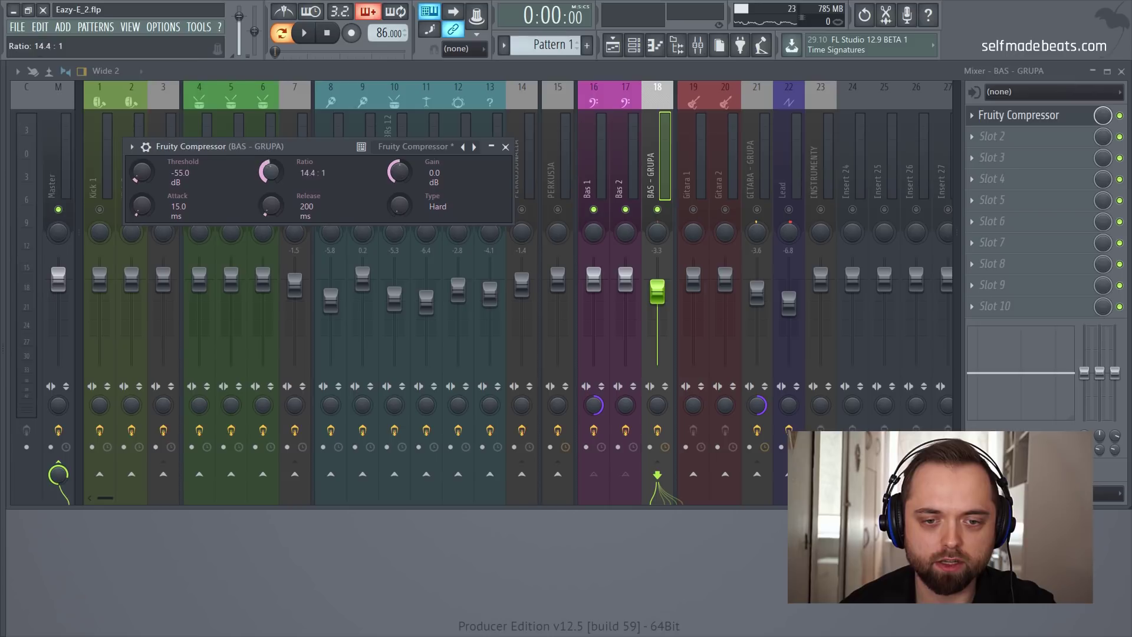
# During playback, refine the BAS - GRUPA compressor to -28.6 dB threshold, 10.9:1 ratio, 2.8 dB gain, 19.8 ms attack and 93 ms release; close it
pyautogui.press('space')
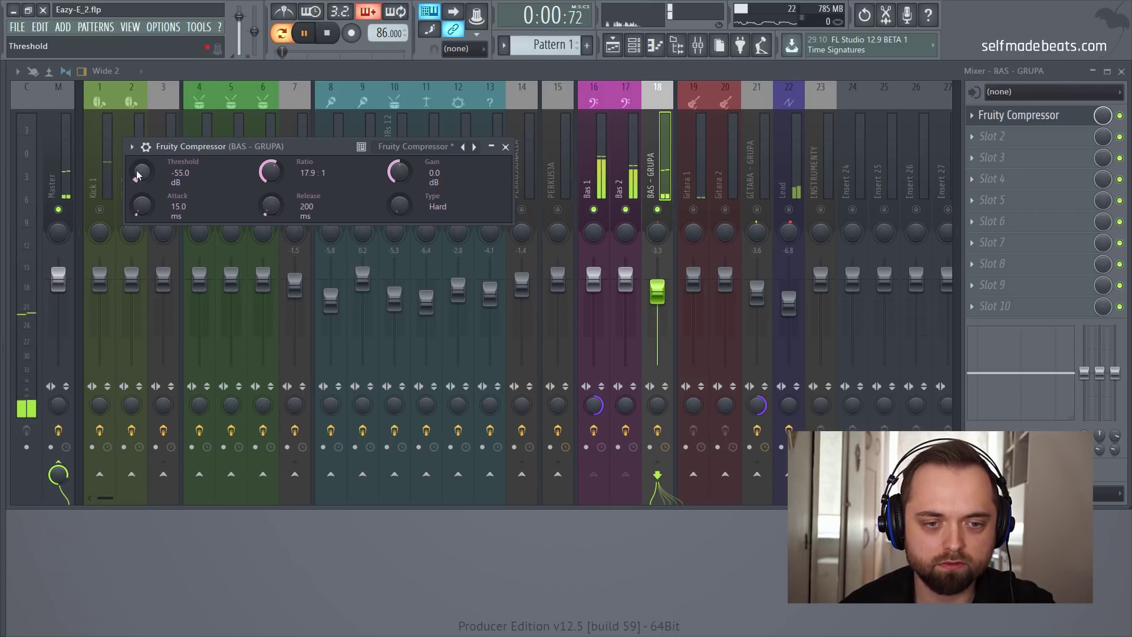
pyautogui.moveTo(141, 172); pyautogui.dragTo(148, 156)
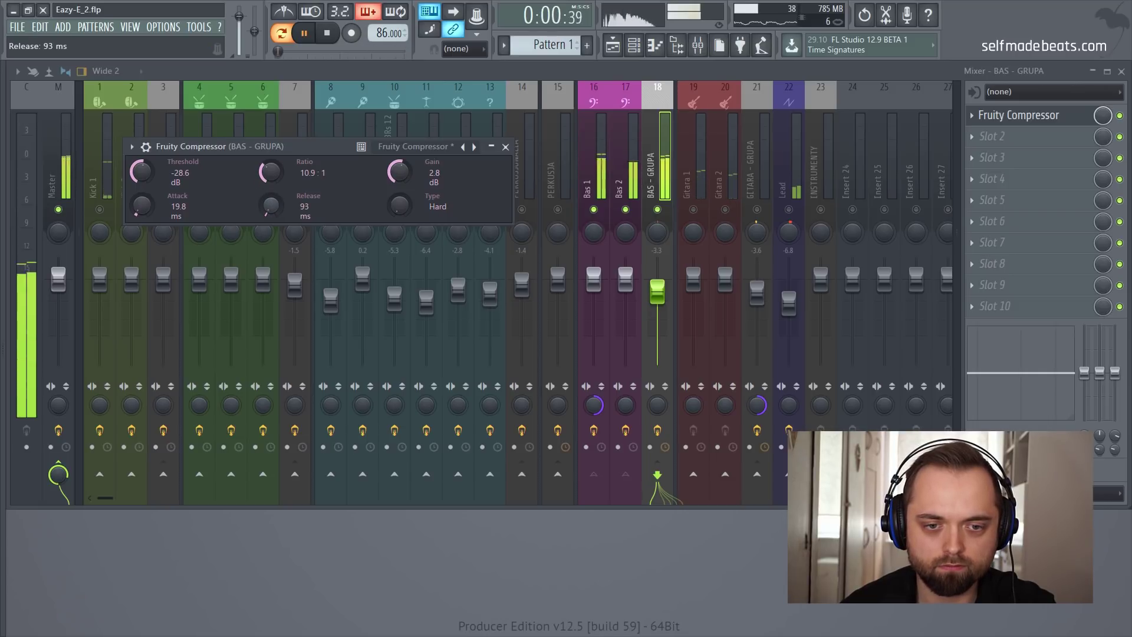
pyautogui.press('space')
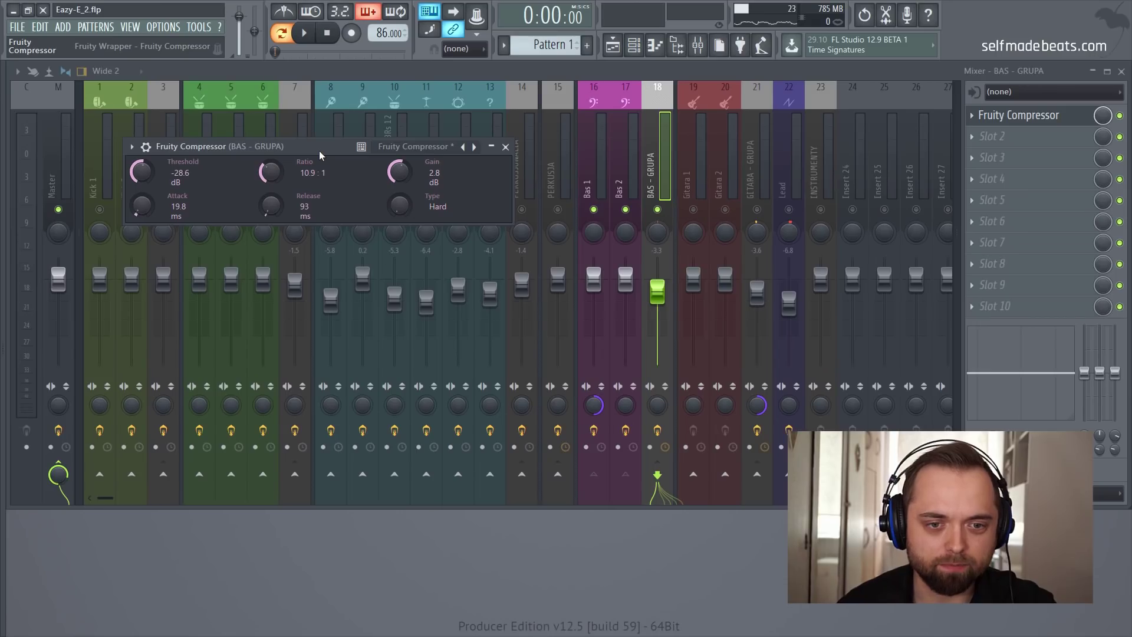
pyautogui.click(505, 147)
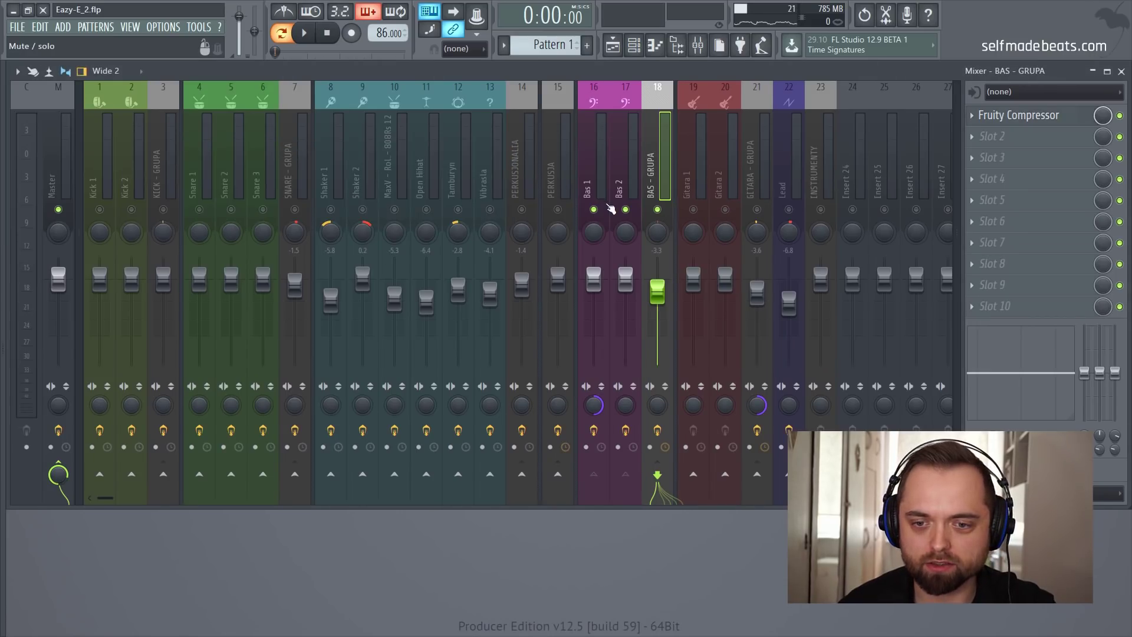
# Unsolo the bass tracks and, during full playback, set the BAS - GRUPA level to -2.0 dB and Lead to -7.6 dB
pyautogui.rightClick(595, 209)
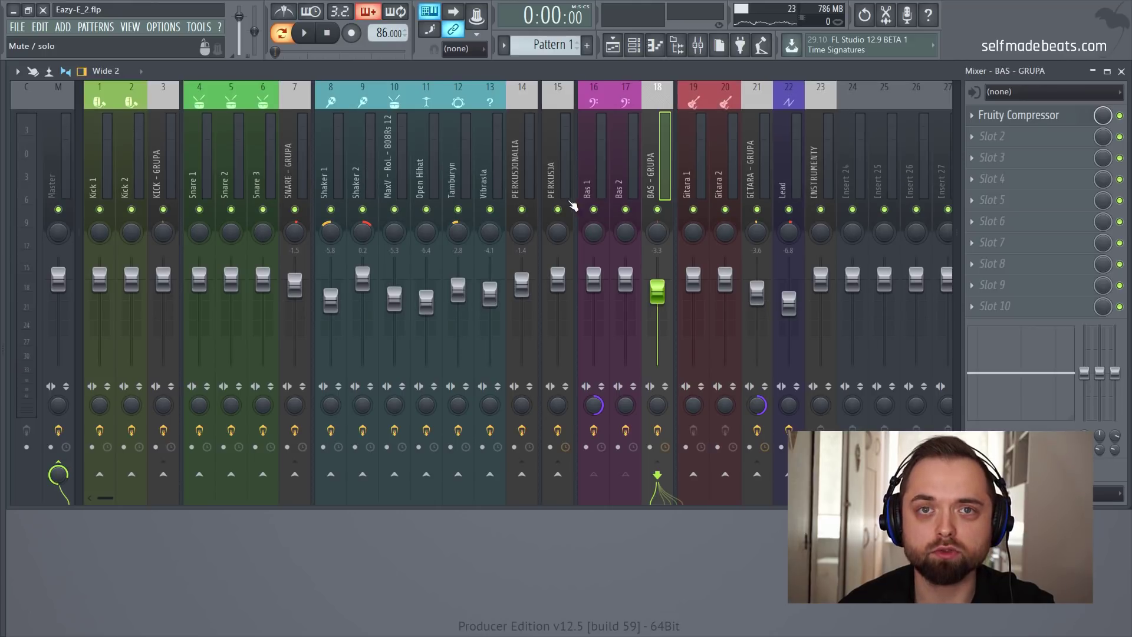
pyautogui.press('space')
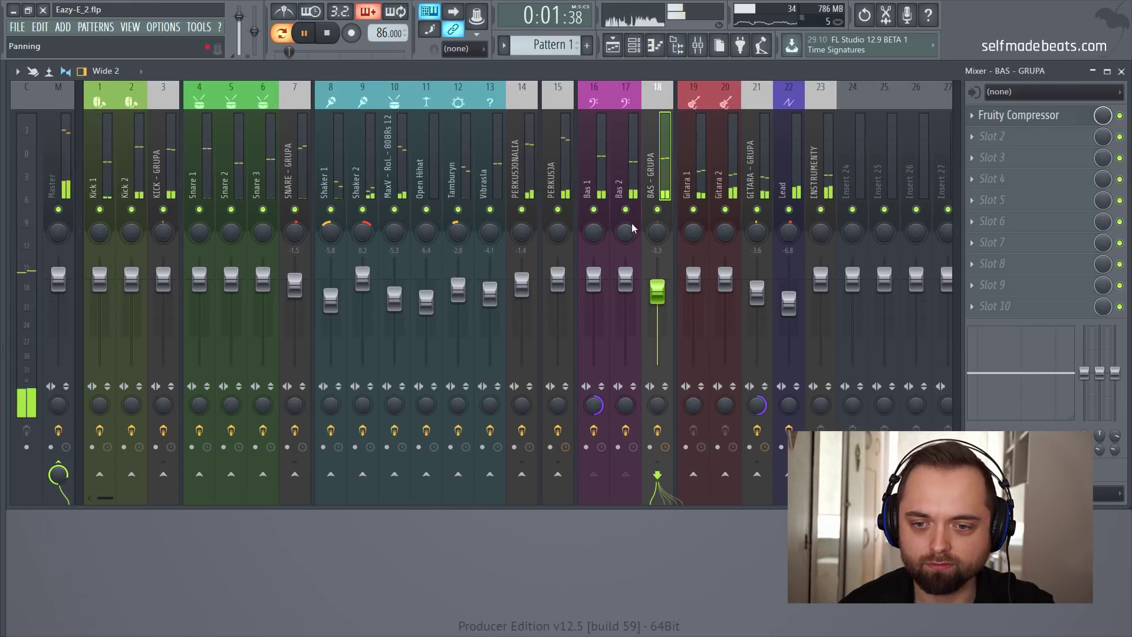
pyautogui.moveTo(660, 285); pyautogui.dragTo(660, 280)
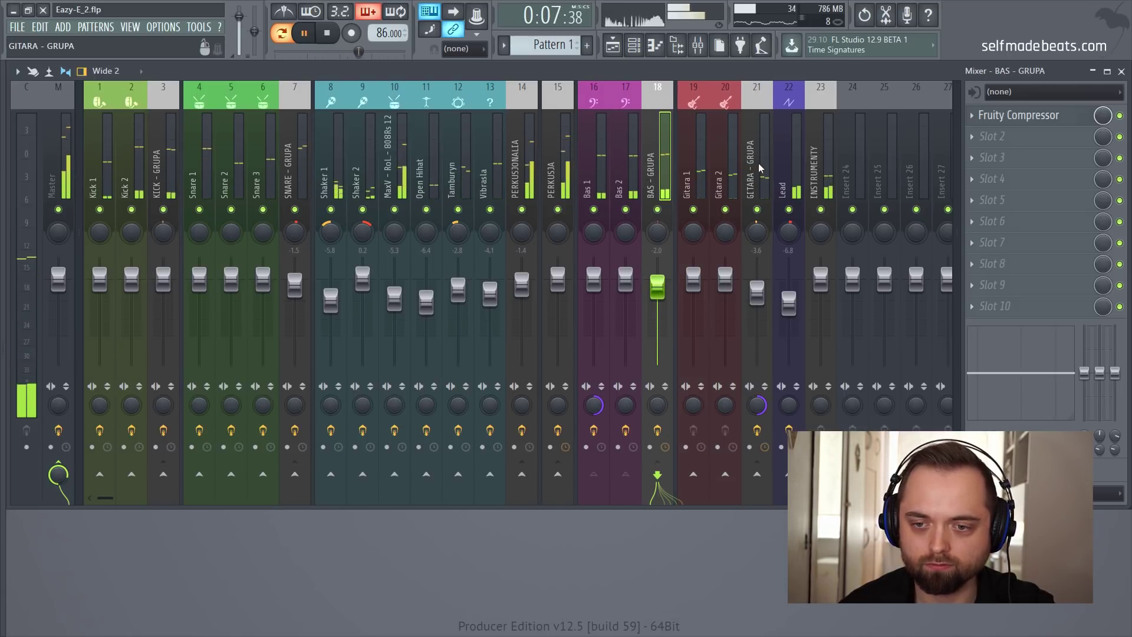
pyautogui.moveTo(788, 303); pyautogui.dragTo(788, 306)
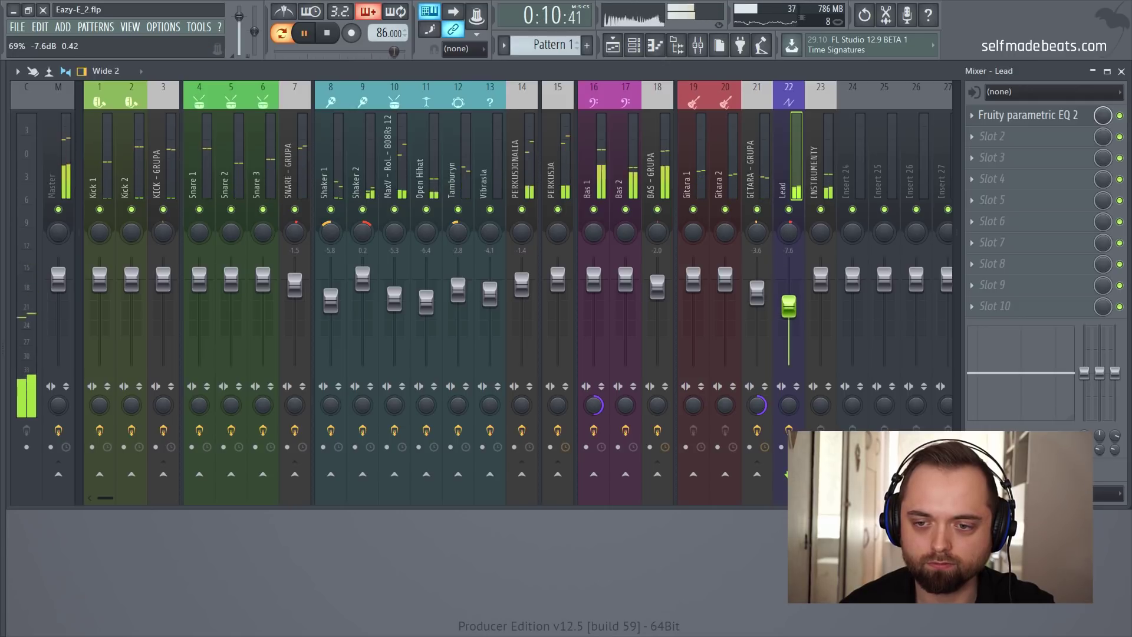
# Stop playback, solo the guitar tracks, their group and Lead, and add Fruity Compressor to INSTRUMENTY
pyautogui.click(819, 168)
pyautogui.press('space')
pyautogui.rightClick(756, 210)
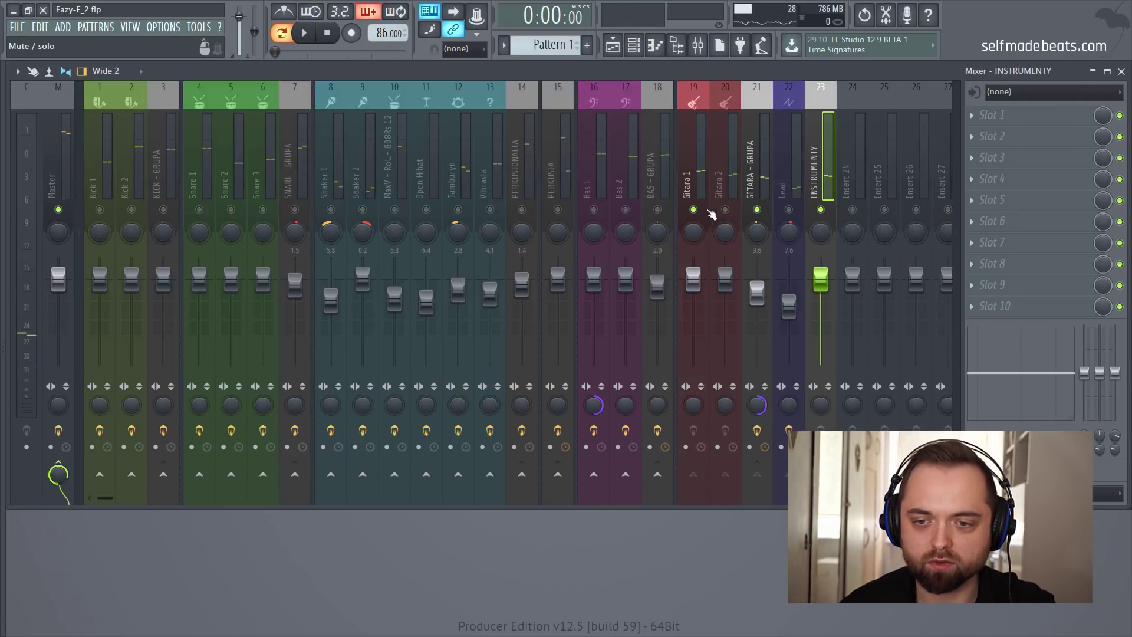
pyautogui.click(789, 211)
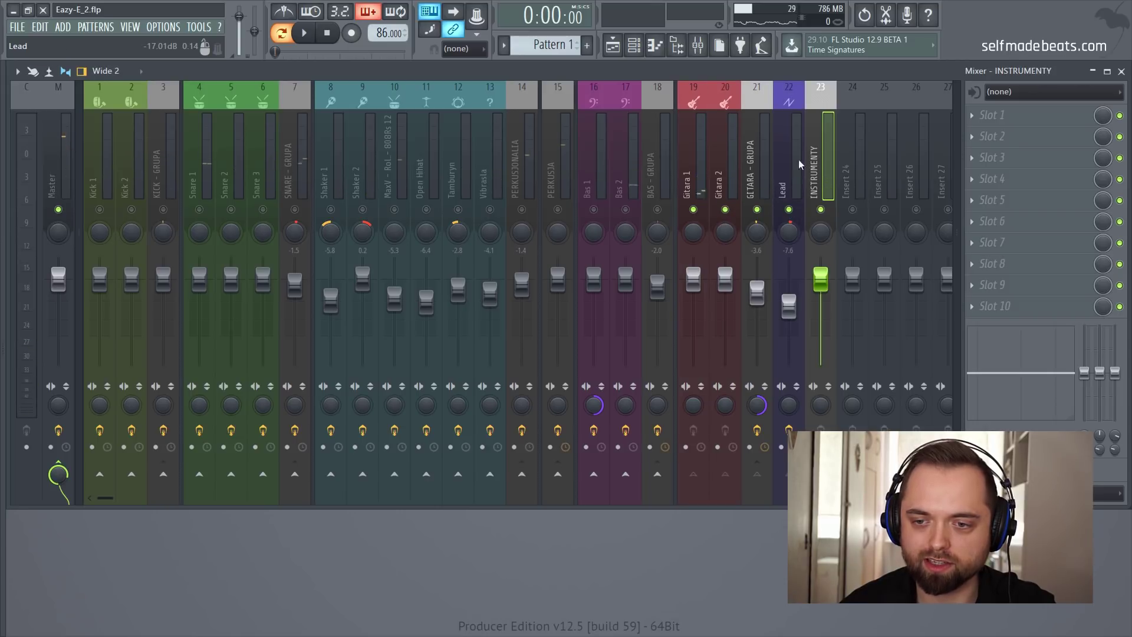
pyautogui.click(1019, 116)
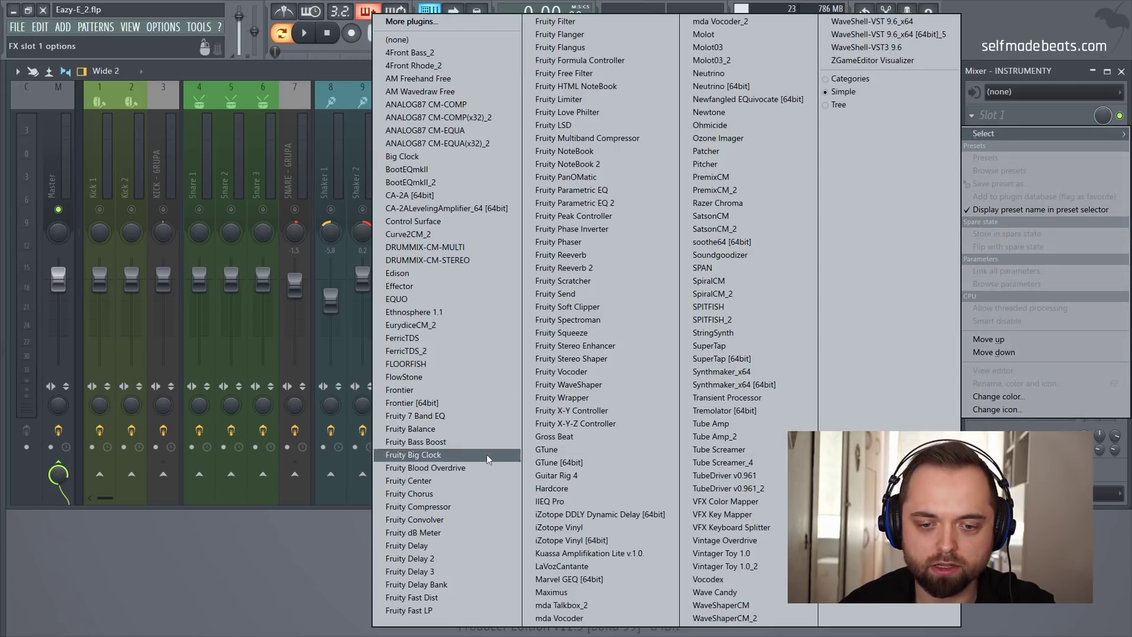
pyautogui.click(471, 507)
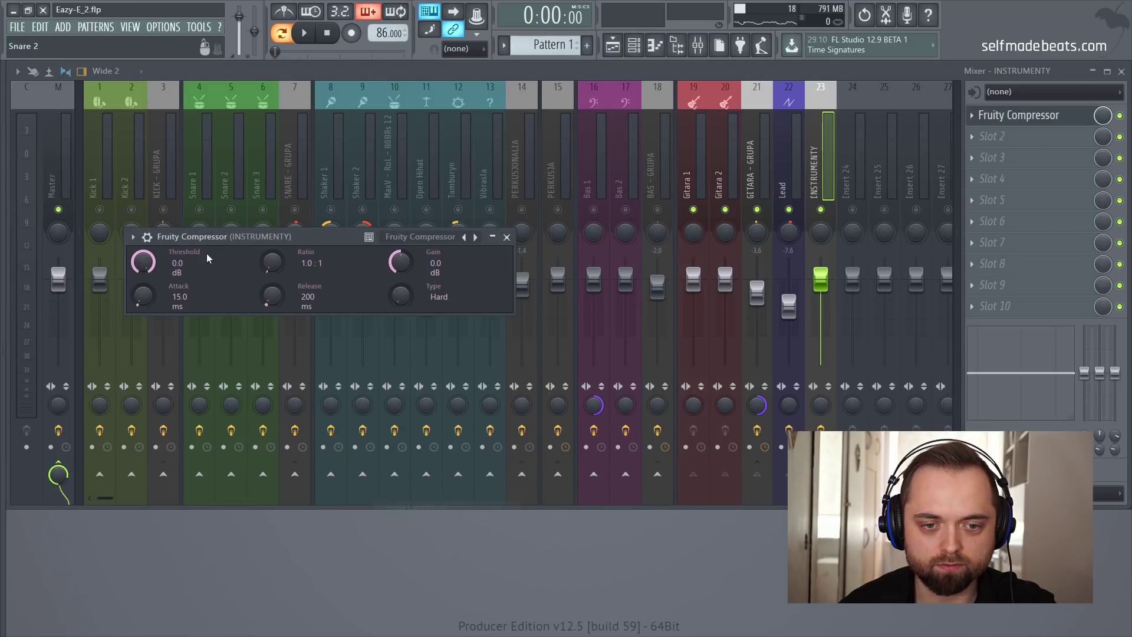
# During playback, set the INSTRUMENTY compressor to -51.7 dB threshold, 19.5:1 ratio and 14.4 ms attack
pyautogui.press('space')
pyautogui.moveTo(152, 266); pyautogui.dragTo(340, 280)
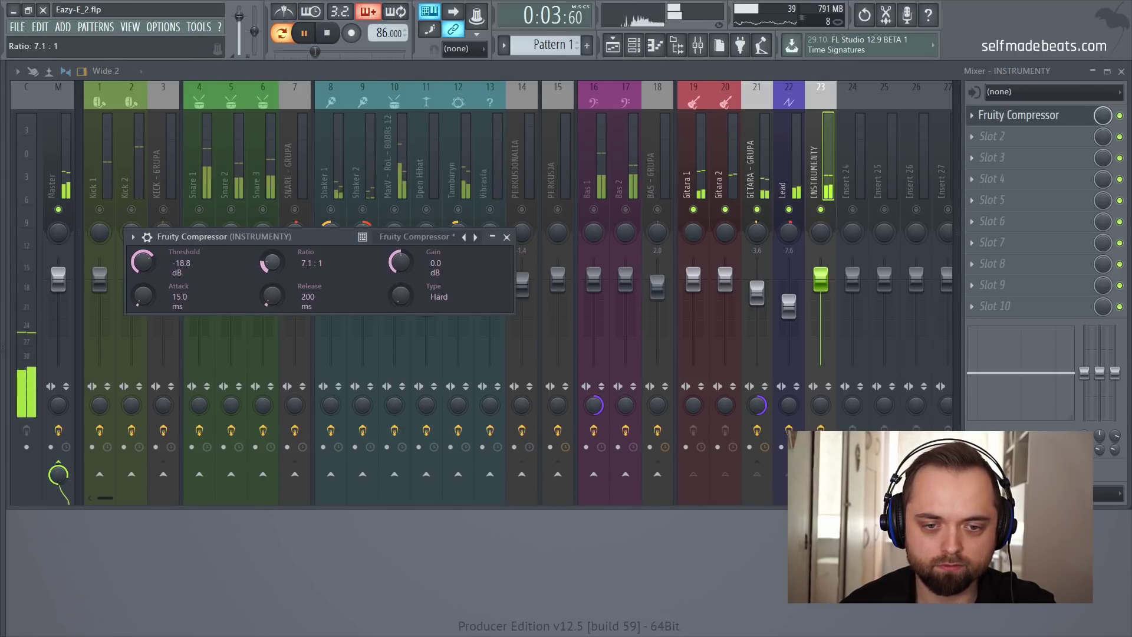
pyautogui.moveTo(125, 260); pyautogui.dragTo(146, 299)
pyautogui.moveTo(271, 262); pyautogui.dragTo(271, 253)
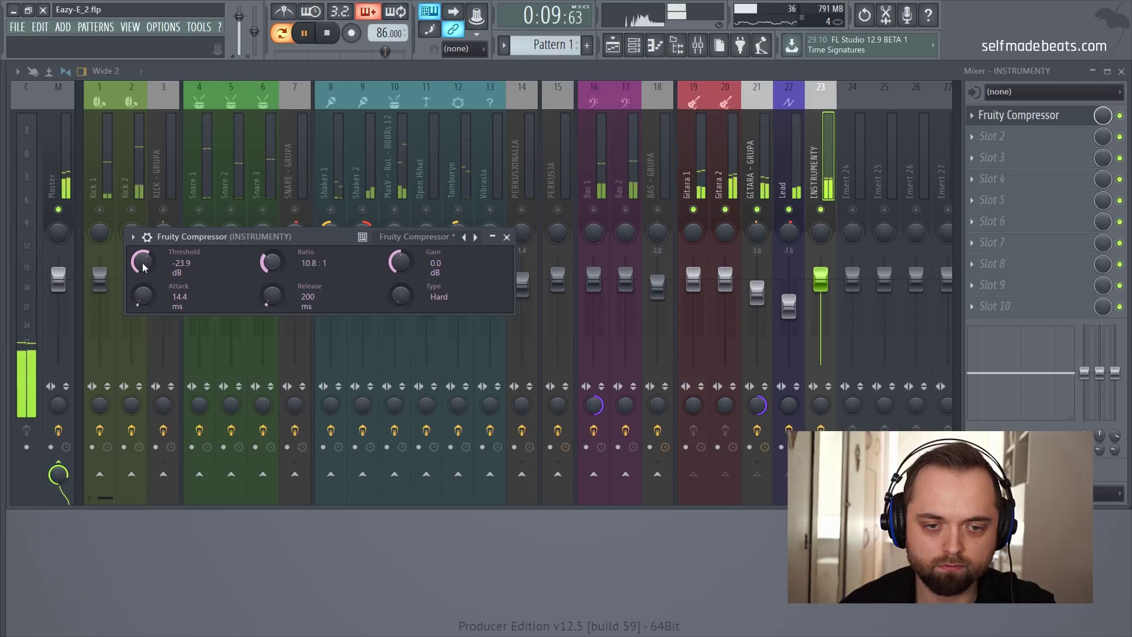
pyautogui.press('space')
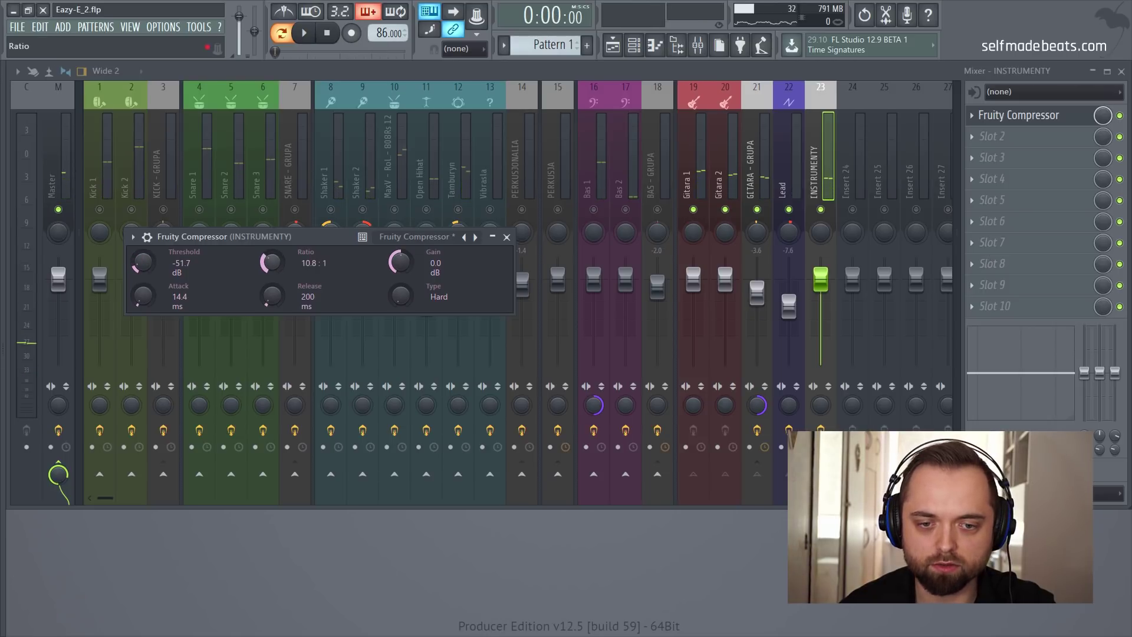
pyautogui.press('space')
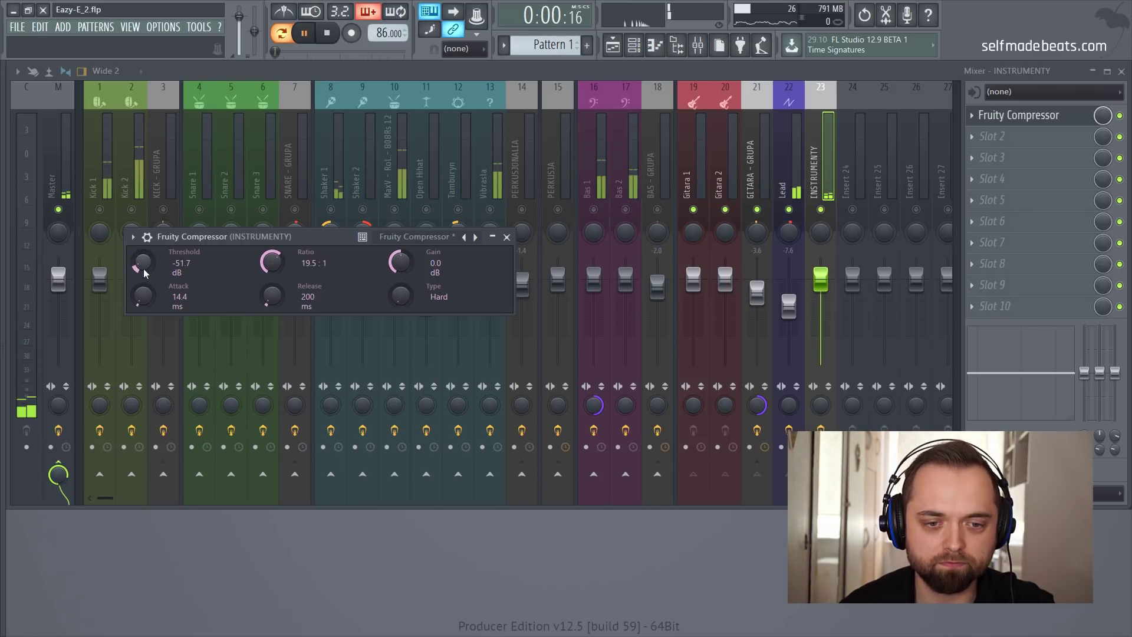
# Refine the INSTRUMENTY compressor to -32.0 dB threshold, 15.7:1 ratio, 1.8 dB gain and 99 ms release; close it and stop playback
pyautogui.moveTo(143, 262); pyautogui.dragTo(143, 262)
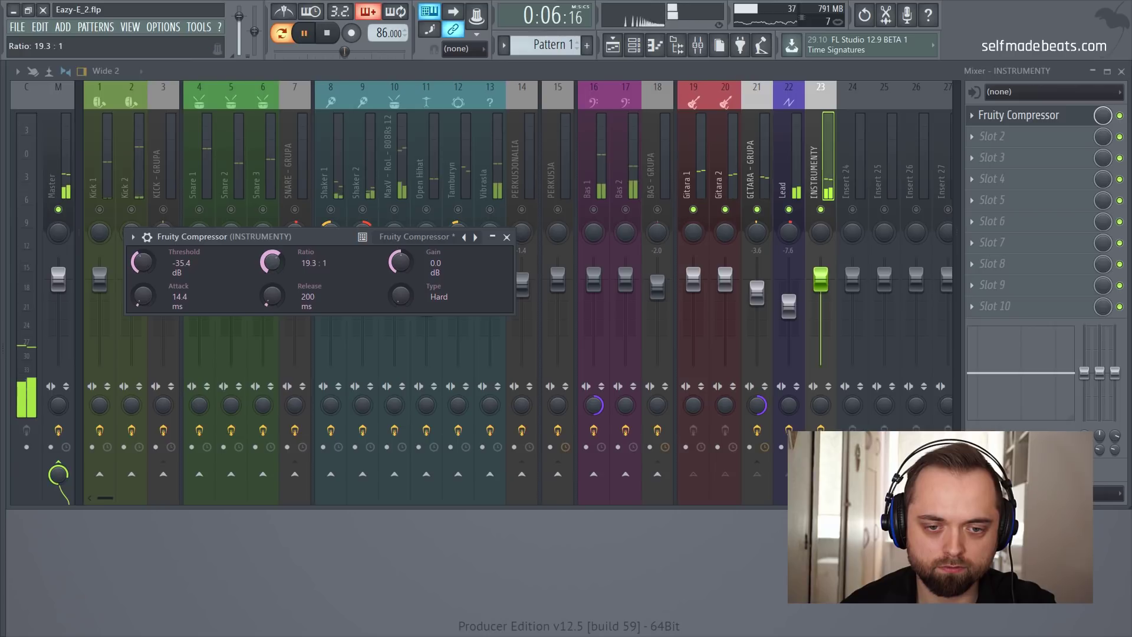
pyautogui.moveTo(395, 265); pyautogui.dragTo(395, 261)
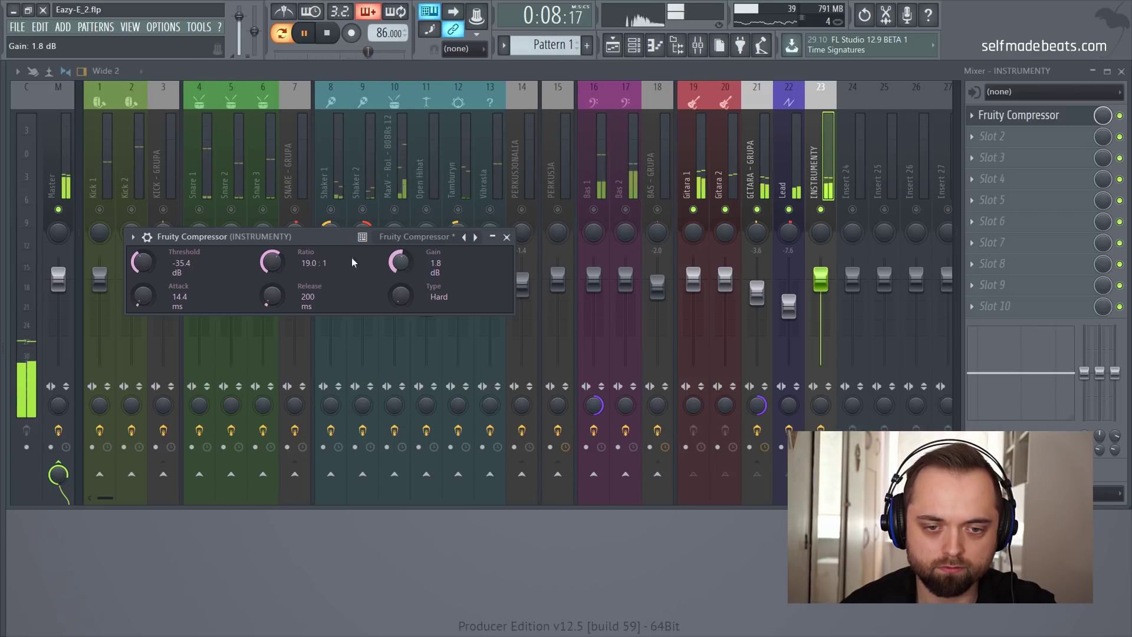
pyautogui.moveTo(268, 261); pyautogui.dragTo(268, 266)
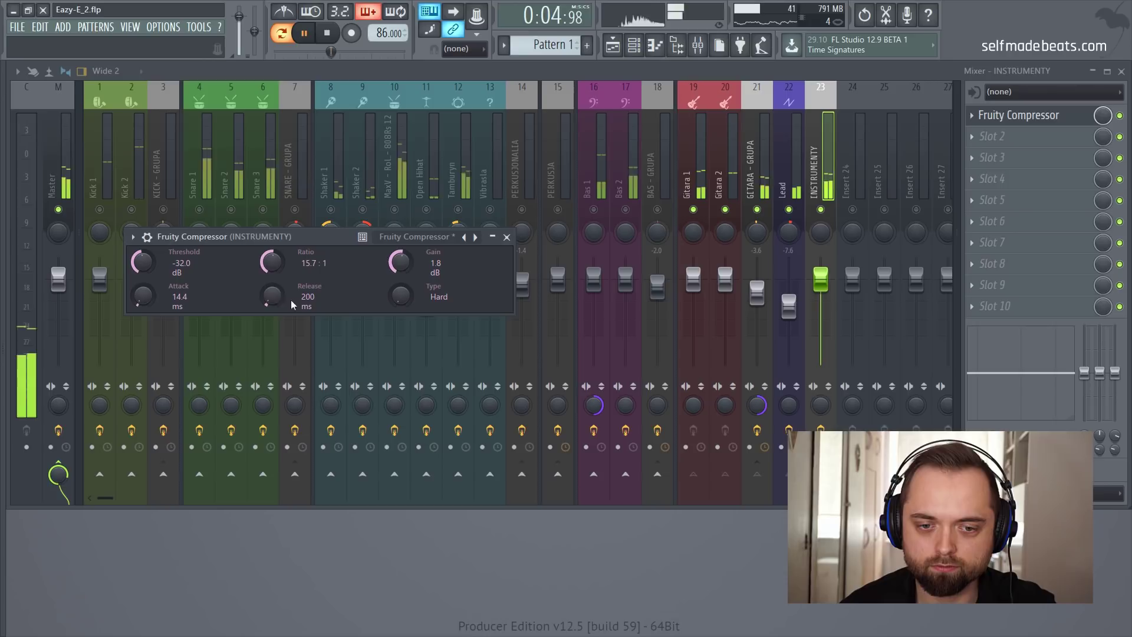
pyautogui.moveTo(270, 303); pyautogui.dragTo(269, 342)
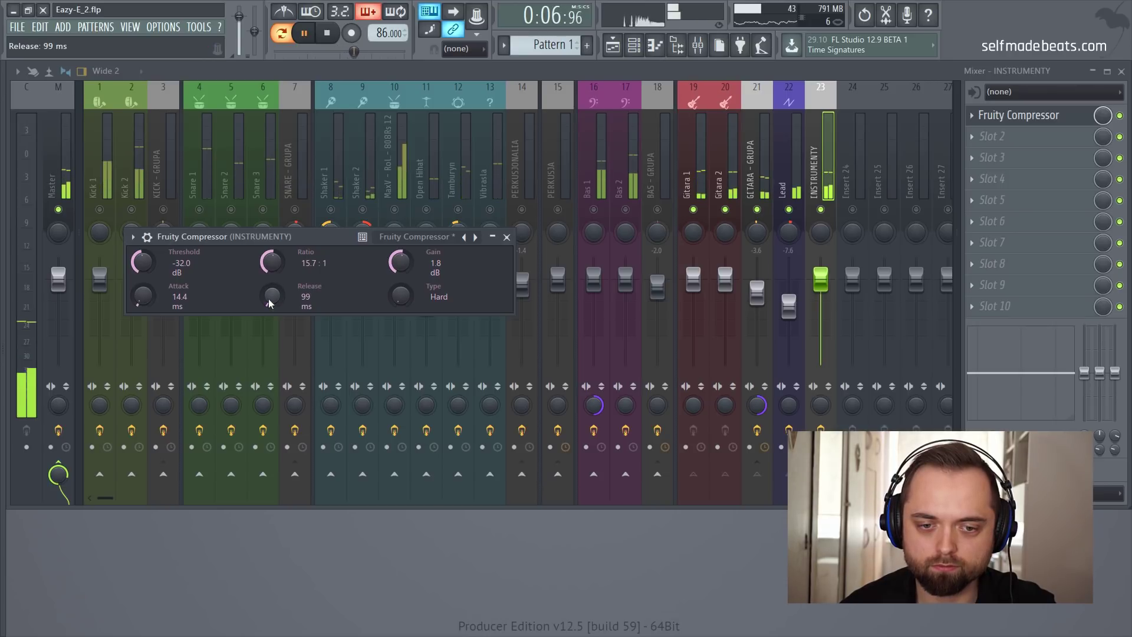
pyautogui.click(506, 237)
pyautogui.press('space')
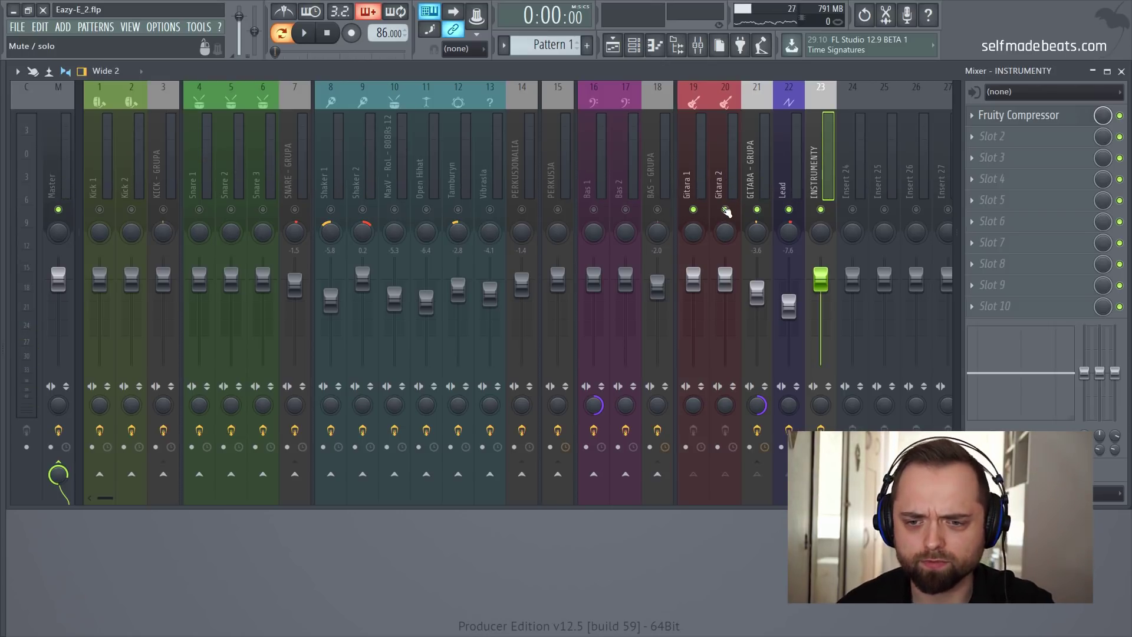
# Unsolo the instrument tracks and play the full mix to check it
pyautogui.click(323, 156)
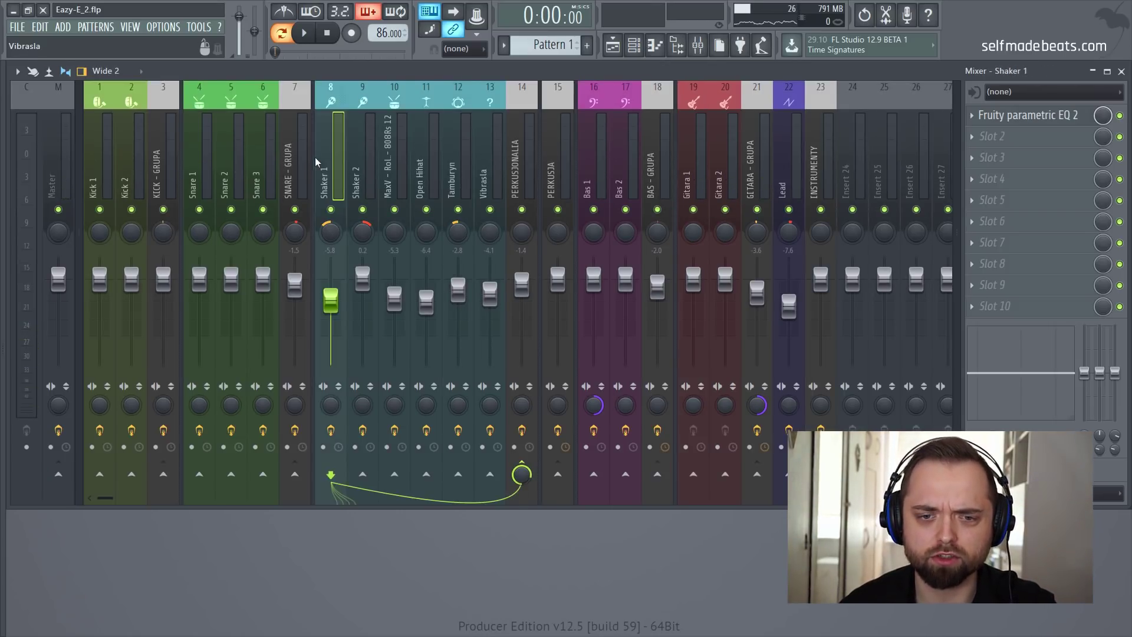
pyautogui.press('space')
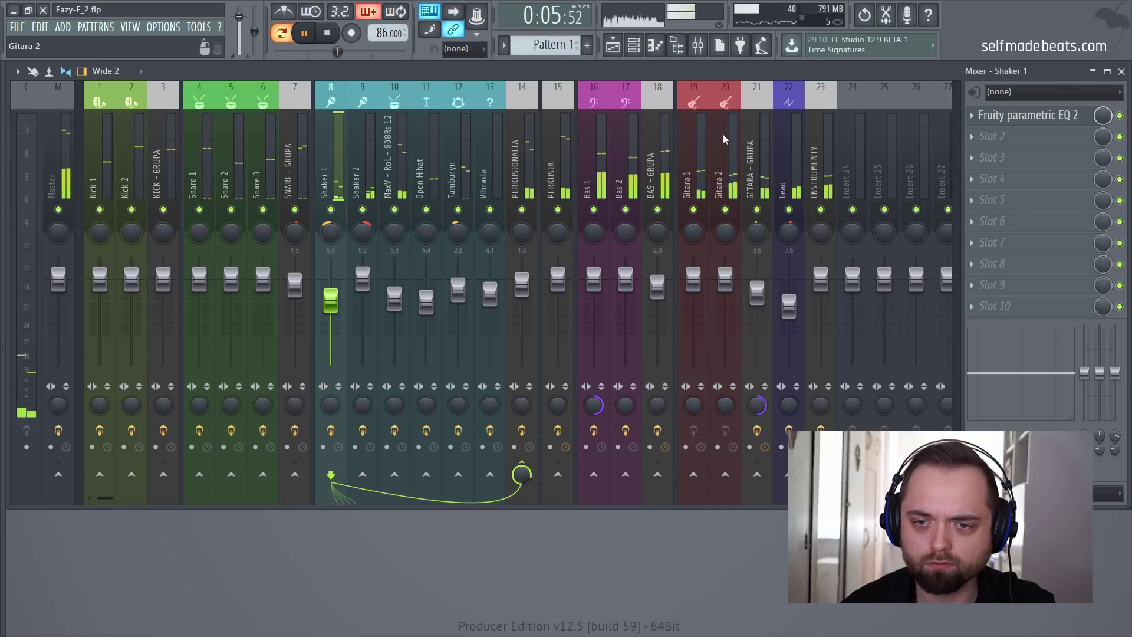
pyautogui.press('space')
# Add Fruity Delay 2 to the first effect slot of the DELAY send track and close its window
pyautogui.click(954, 146)
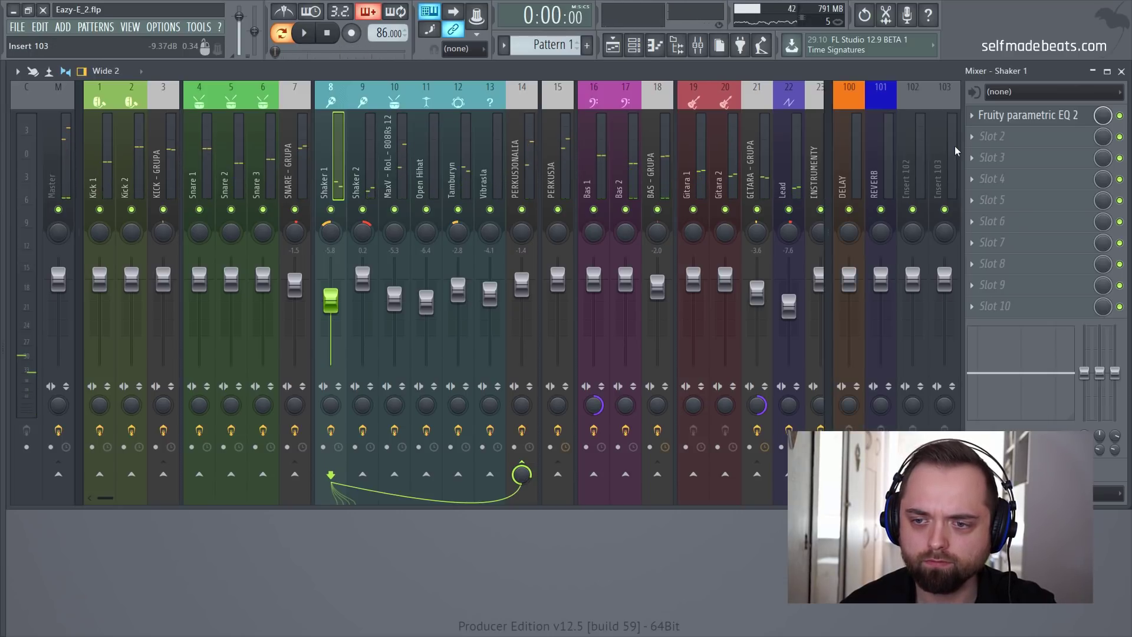
pyautogui.click(713, 142)
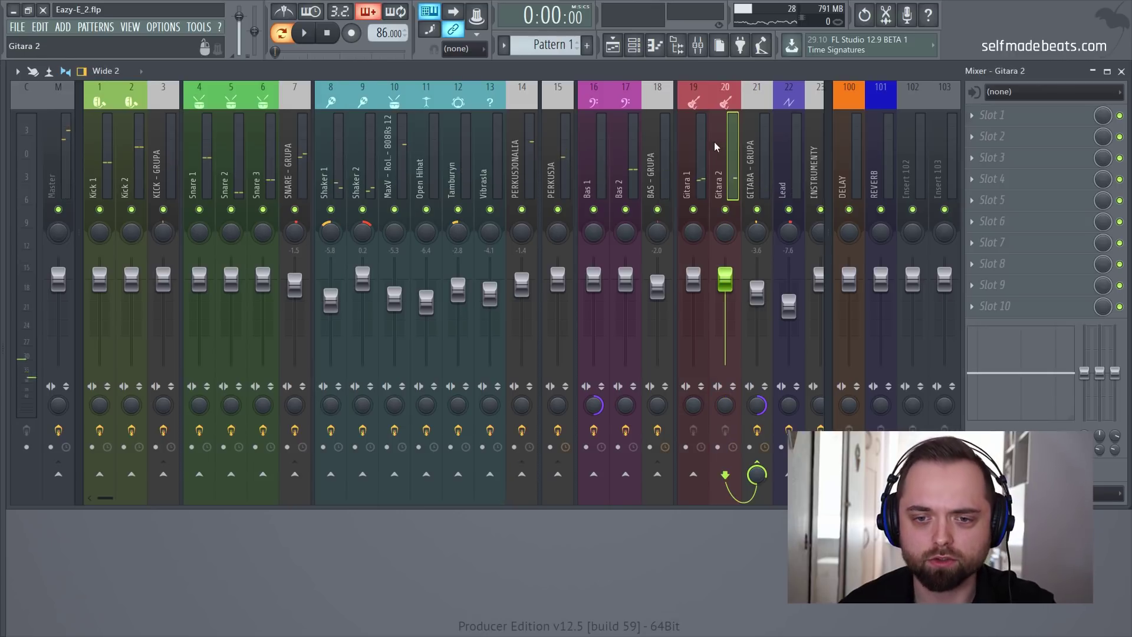
pyautogui.click(839, 150)
pyautogui.click(875, 165)
pyautogui.click(855, 174)
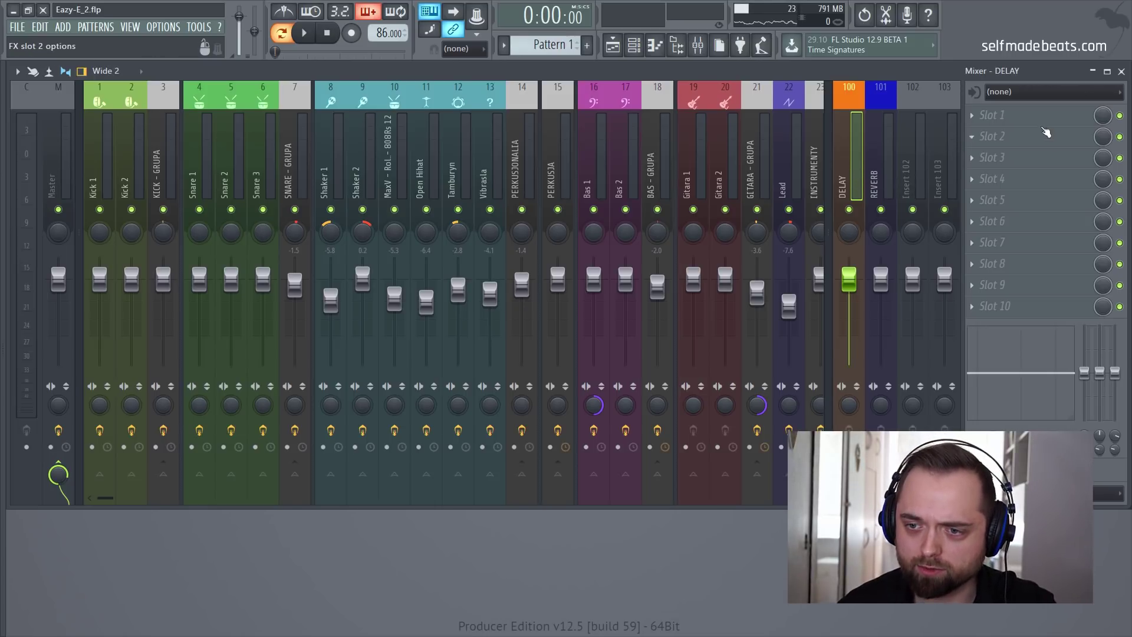
pyautogui.click(1015, 118)
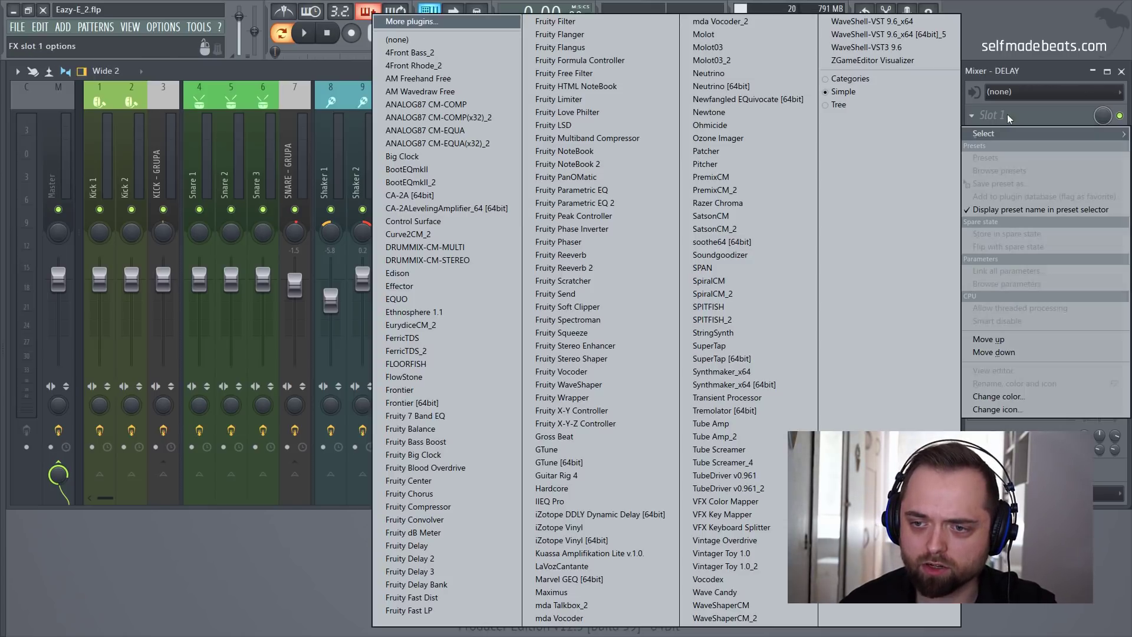
pyautogui.click(482, 560)
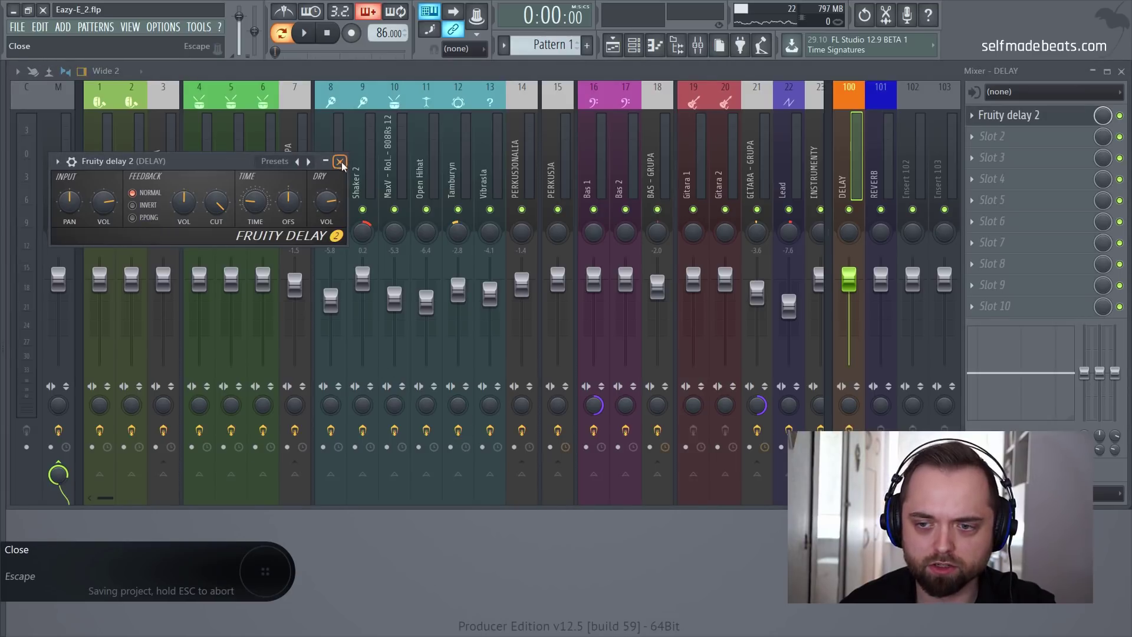
pyautogui.click(342, 165)
pyautogui.click(1029, 124)
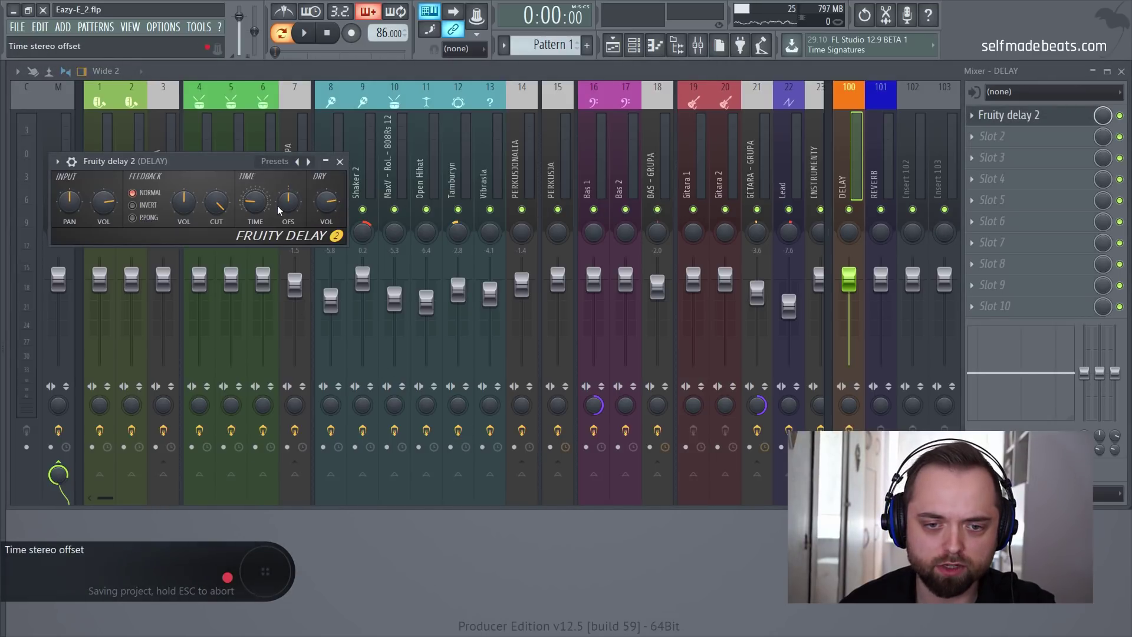
pyautogui.click(340, 161)
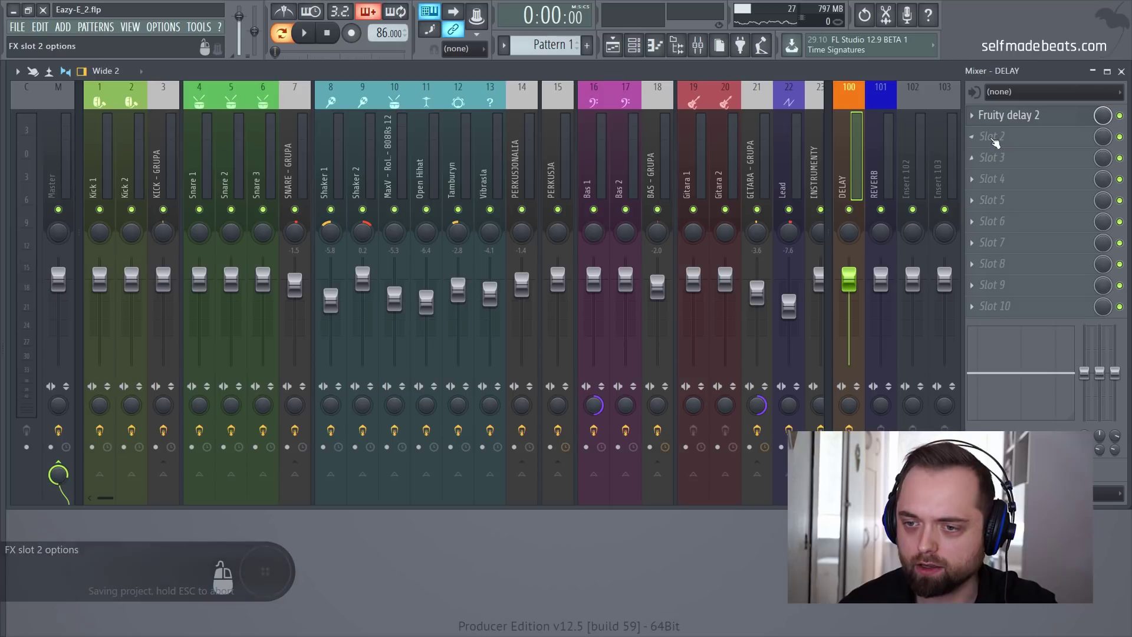
# Add Fruity Convolver to the first effect slot of the REVERB send track and close its window
pyautogui.click(891, 153)
pyautogui.click(1002, 118)
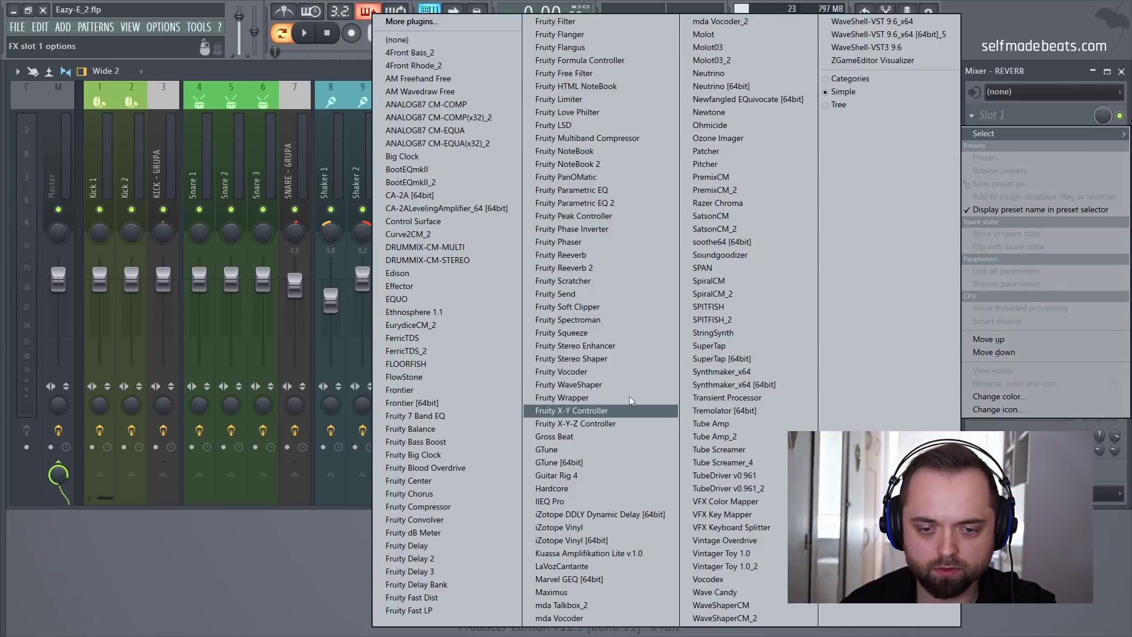
pyautogui.click(451, 519)
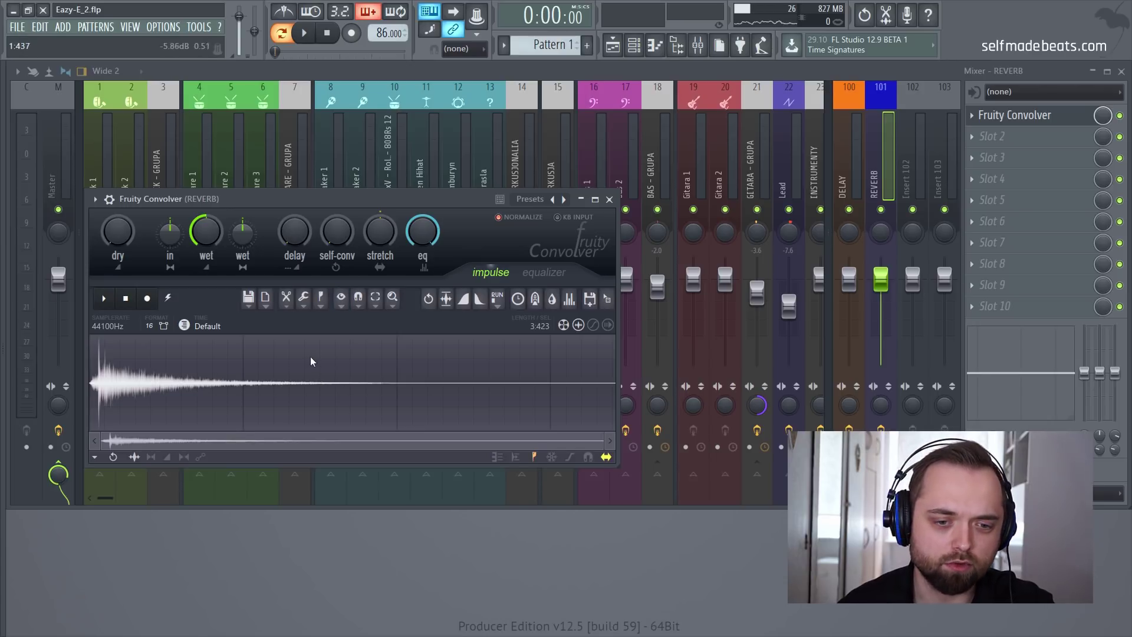
pyautogui.click(609, 200)
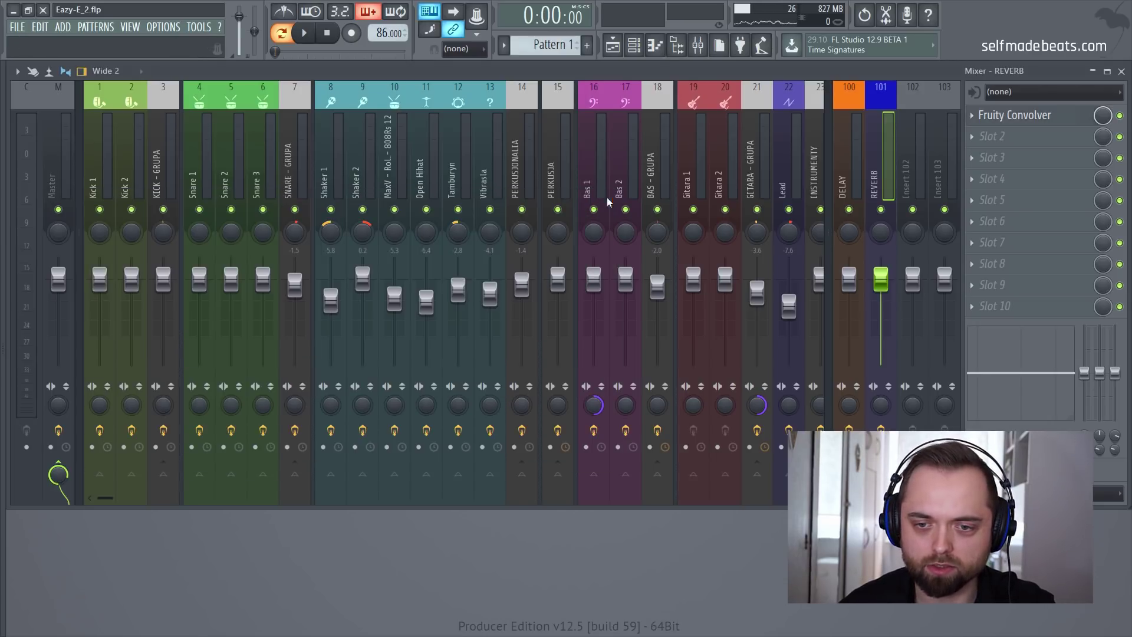
# Set the Lead track's REVERB send level to about 12% and play the full mix
pyautogui.click(691, 171)
pyautogui.click(722, 179)
pyautogui.click(779, 186)
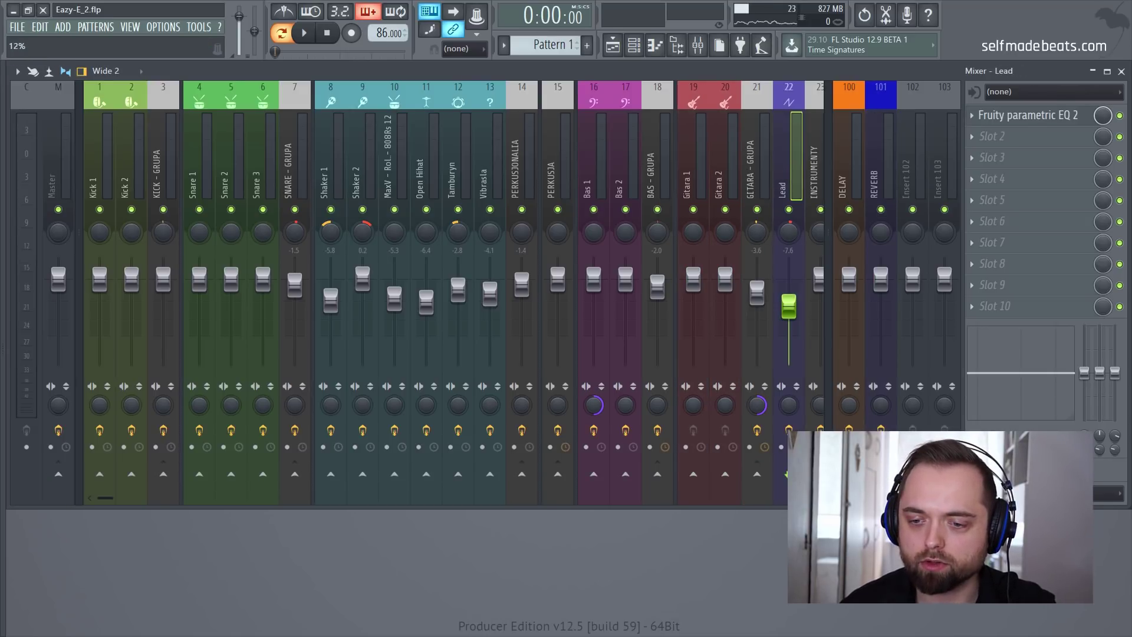
pyautogui.press('space')
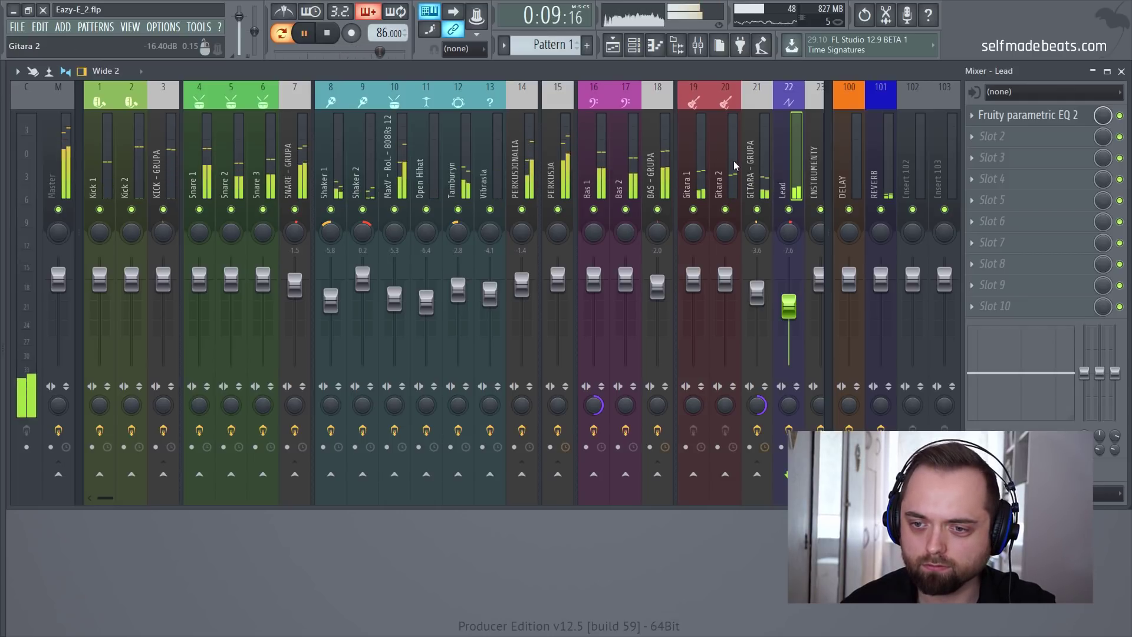
# Examine the Fruity Convolver on the REVERB track during playback, stop playback and close it
pyautogui.click(874, 177)
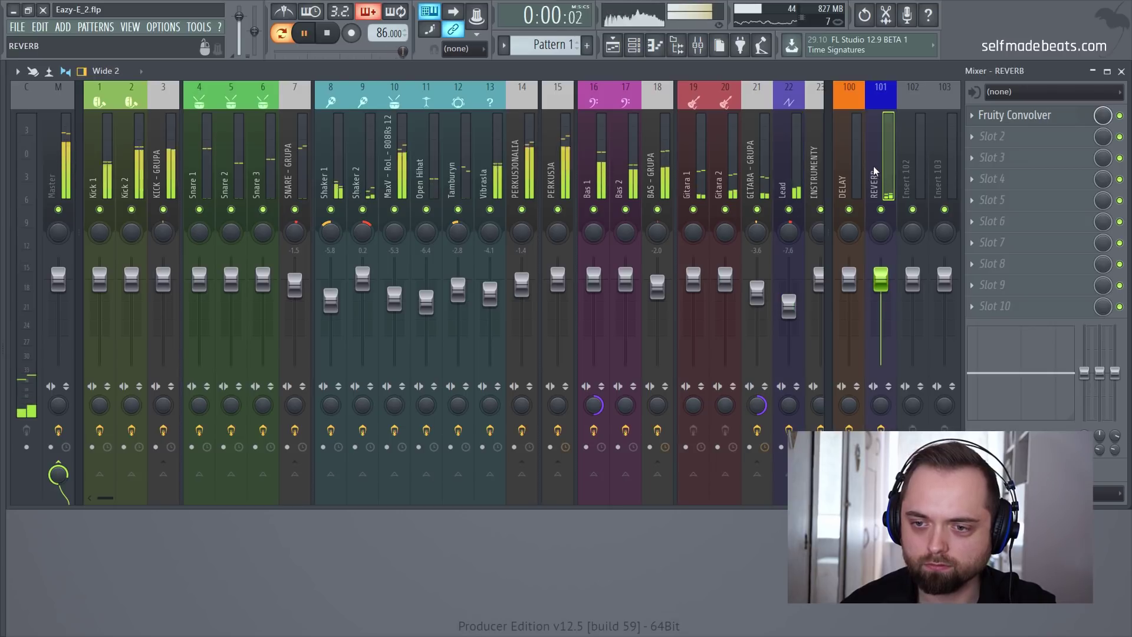
pyautogui.click(1002, 115)
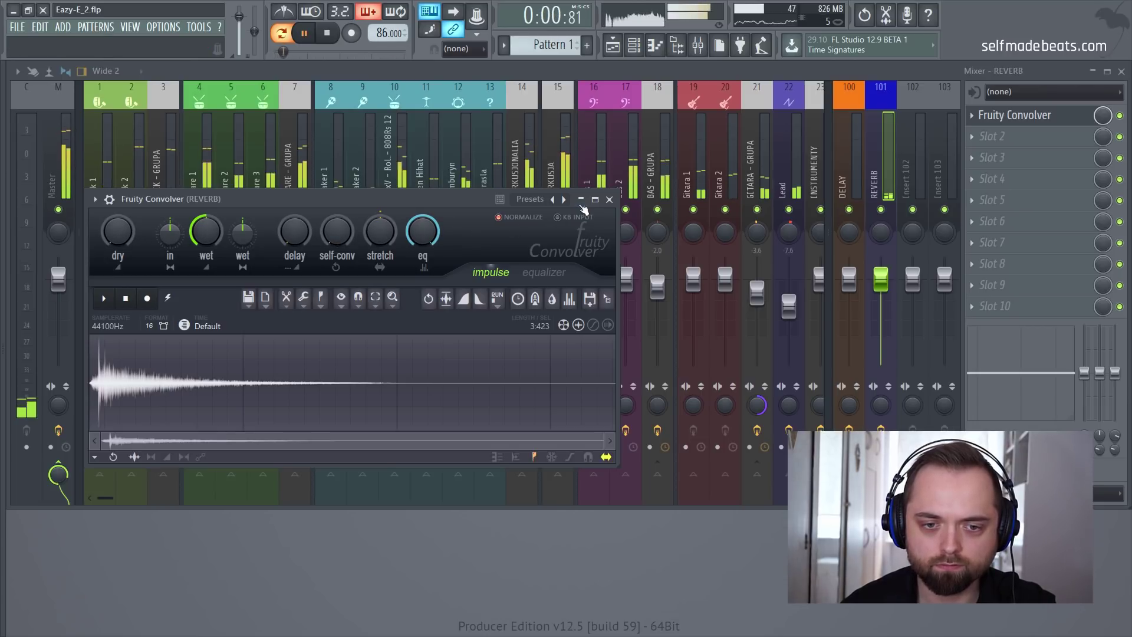
pyautogui.press('space')
pyautogui.click(609, 199)
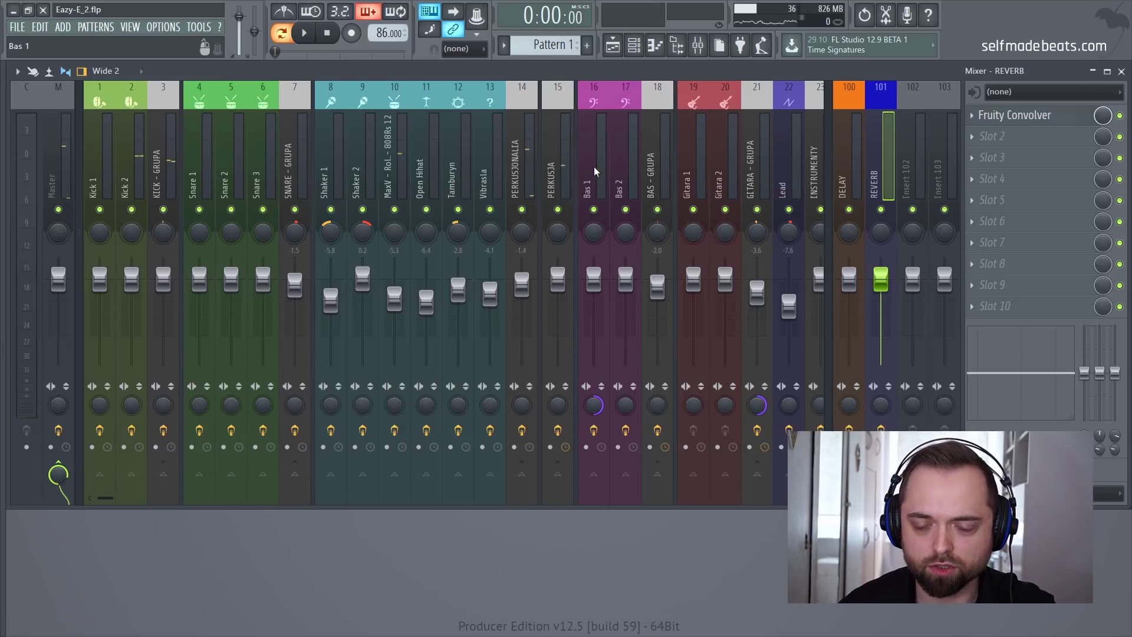
# Adjust the effect send level of GITARA - GRUPA and check it in full playback
pyautogui.click(753, 158)
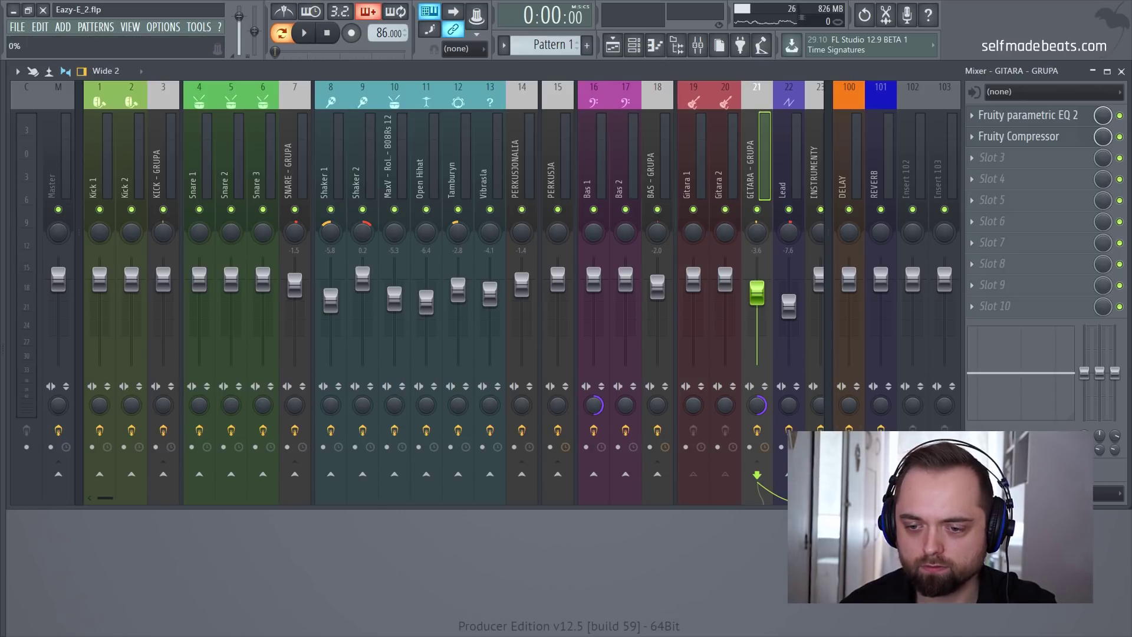
pyautogui.press('space')
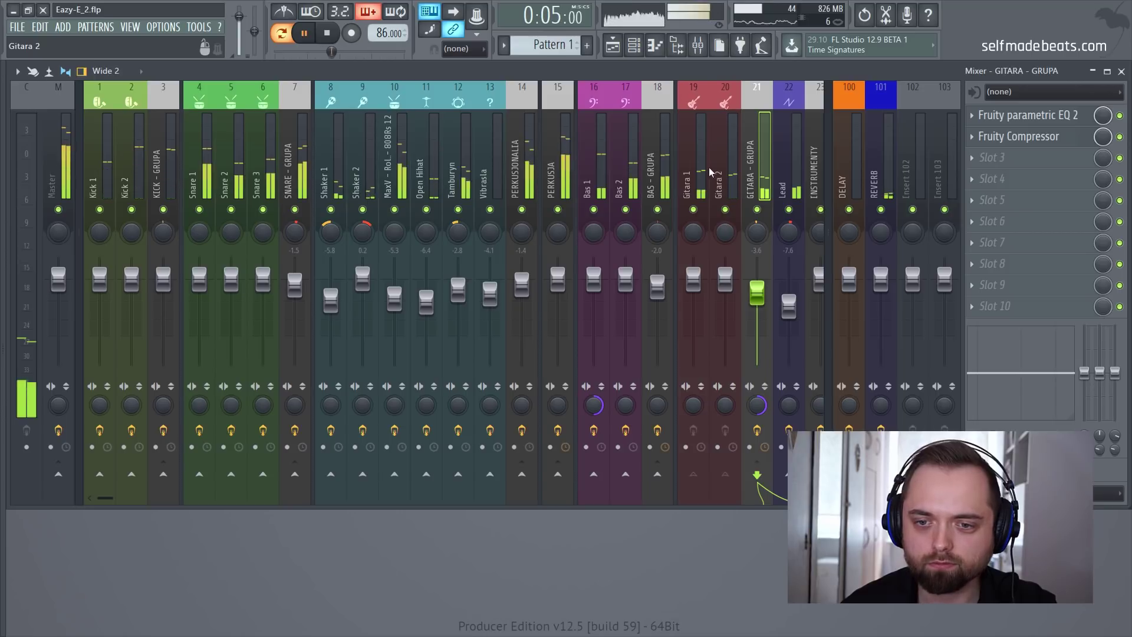
pyautogui.press('space')
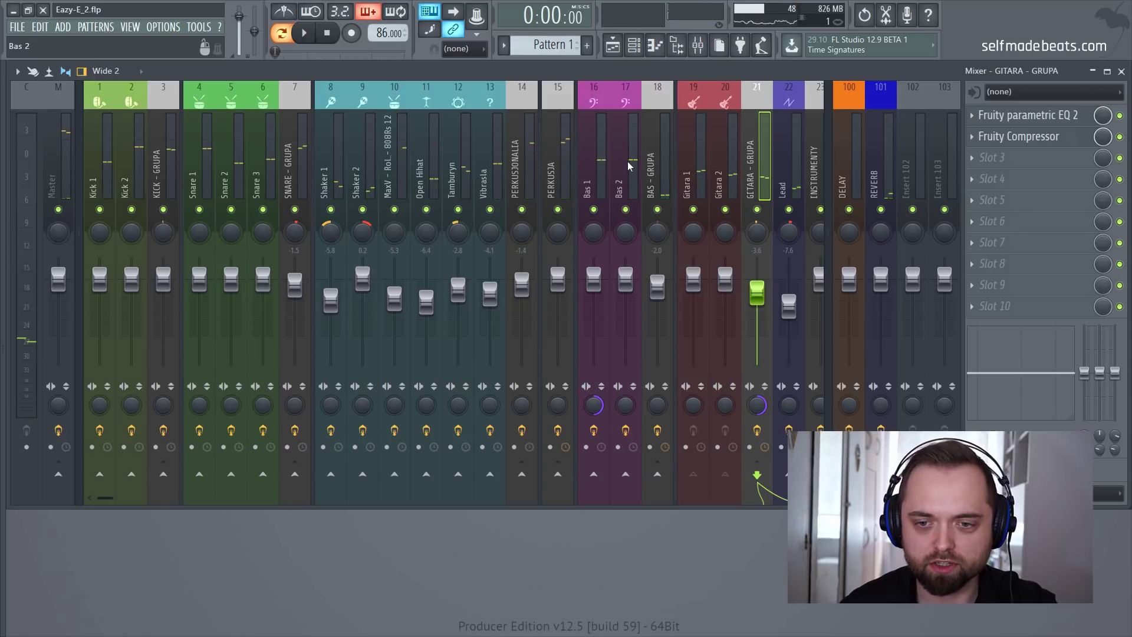
# Set the effect send level of Vibrasla to 27% and of Tamburyn to 63%, checking both in playback
pyautogui.click(489, 177)
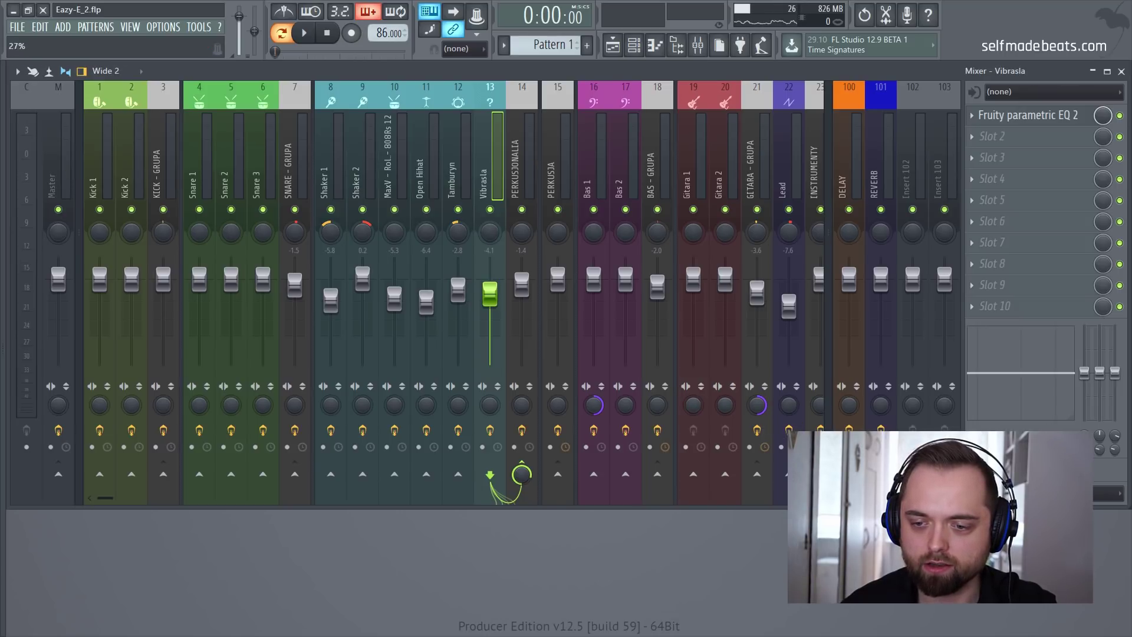
pyautogui.press('space')
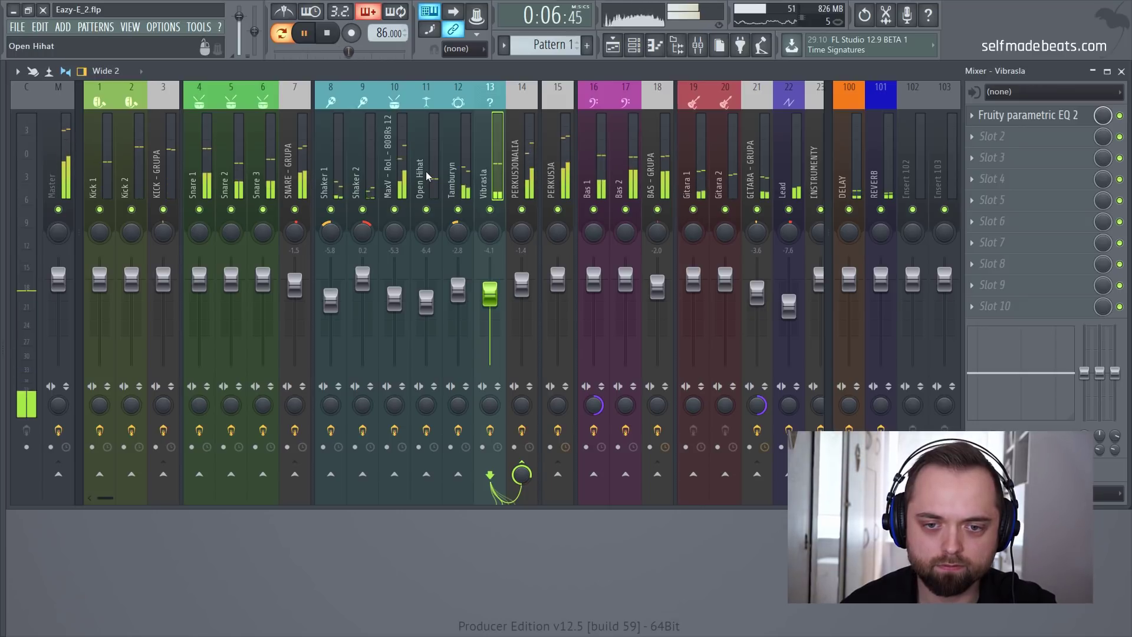
pyautogui.click(451, 176)
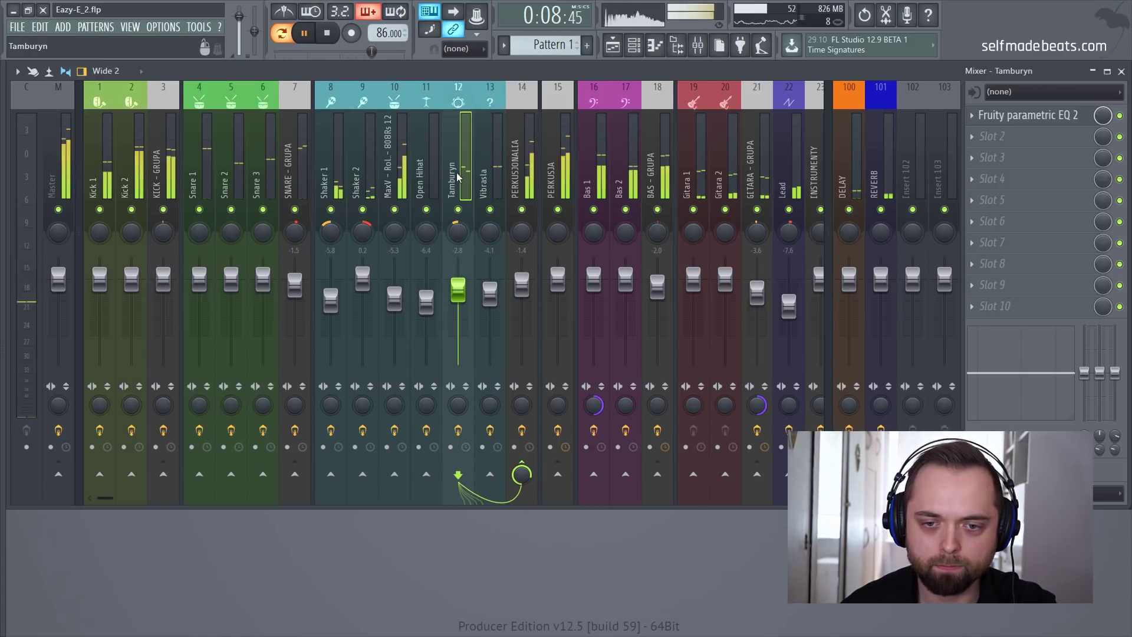
pyautogui.press('space')
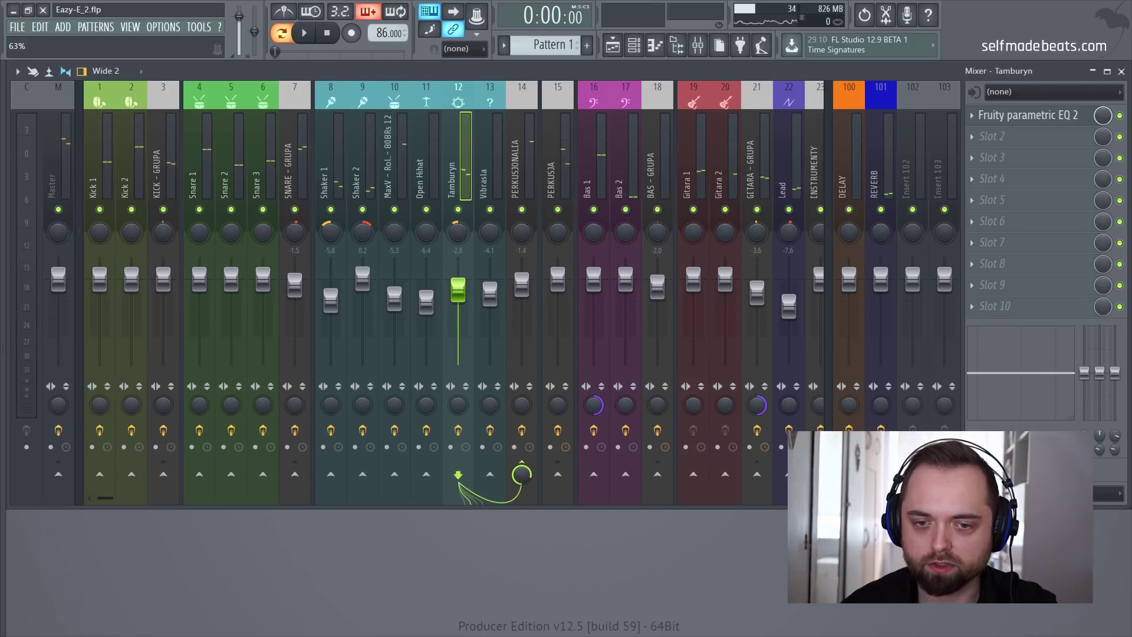
pyautogui.press('space')
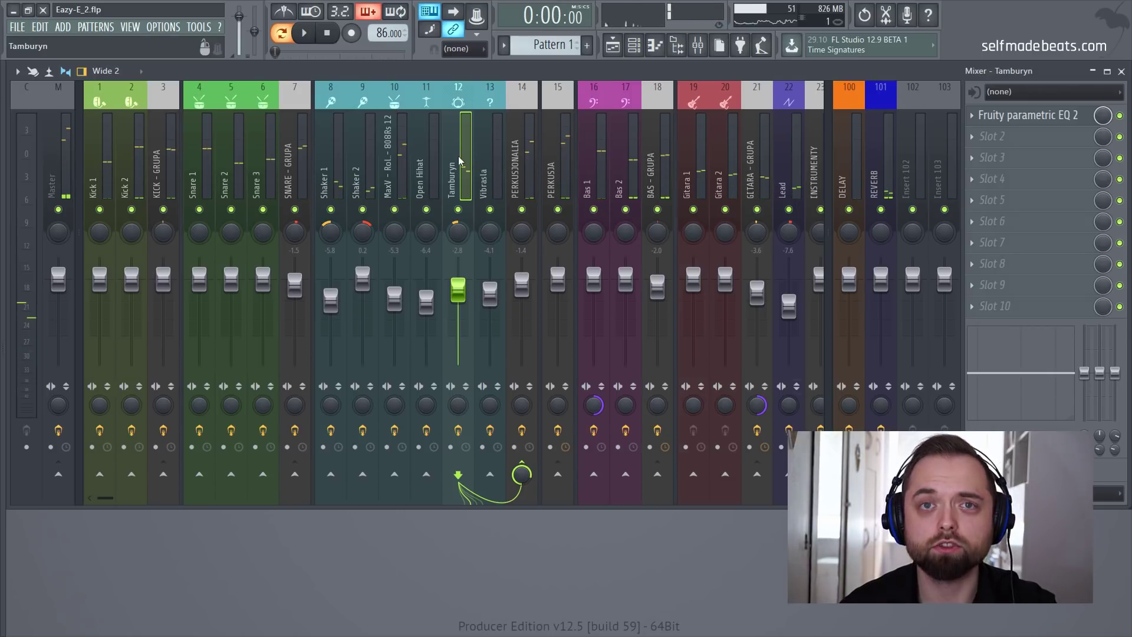
# Set the effect send level of SNARE - GRUPA to 27% and check it in full playback
pyautogui.moveTo(458, 157); pyautogui.dragTo(300, 150)
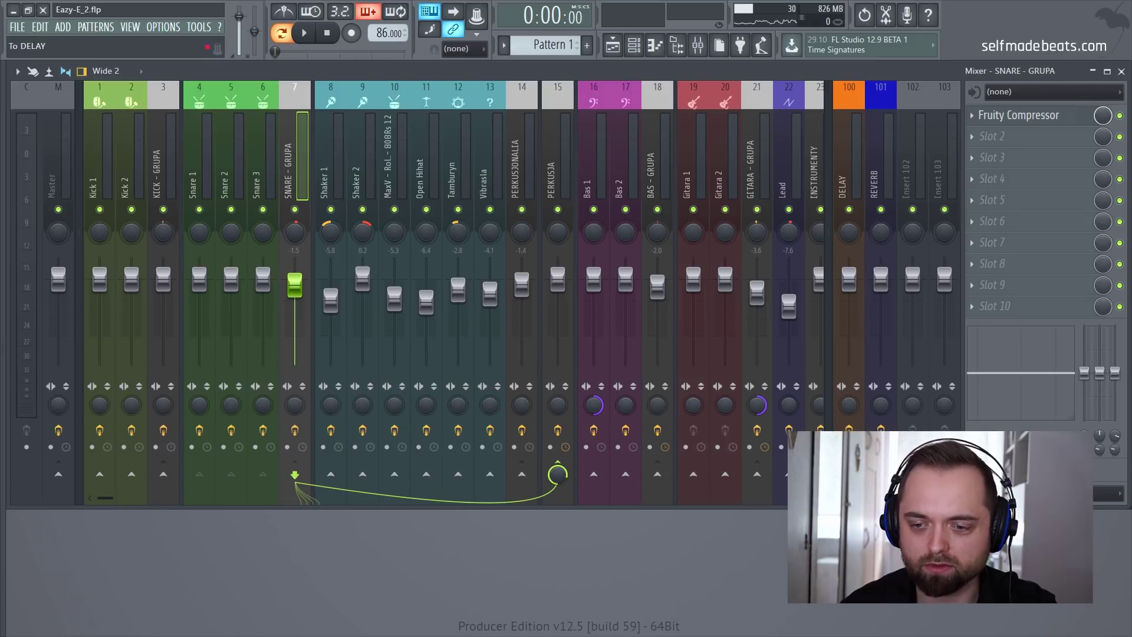
pyautogui.press('space')
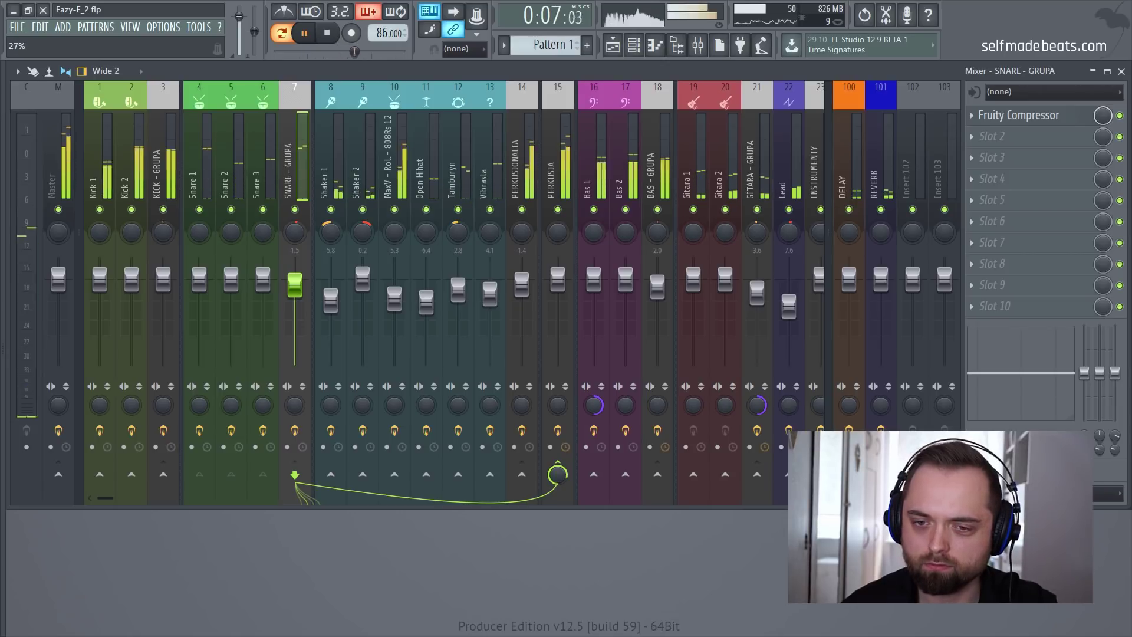
pyautogui.click(453, 158)
pyautogui.press('space')
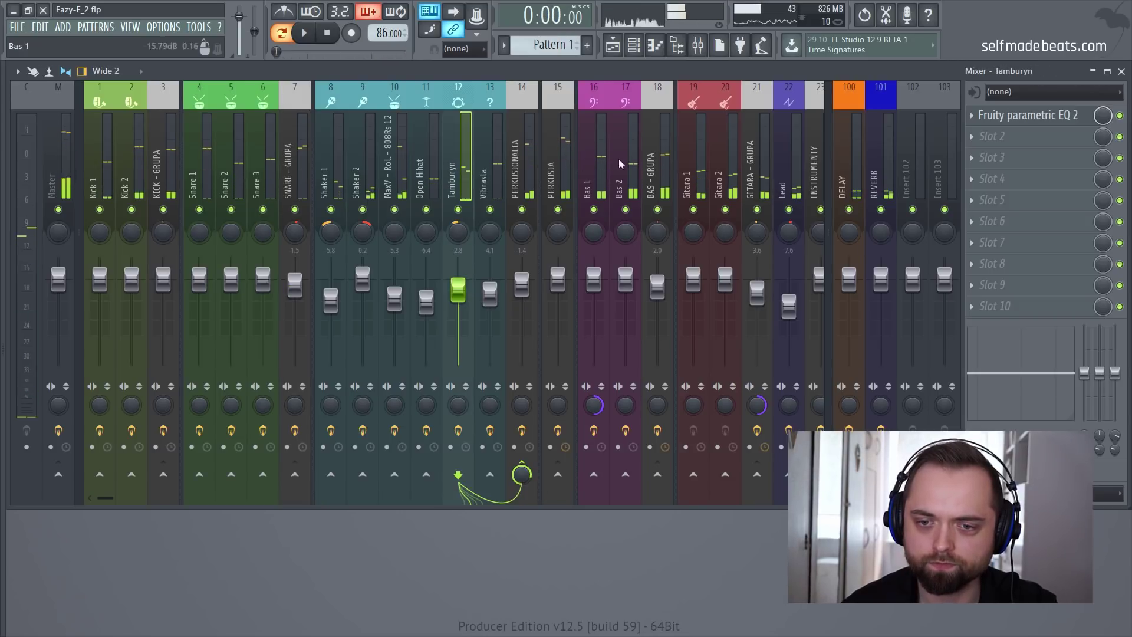
# Add Fruity Limiter to BAS - GRUPA, lowering its ceiling and raising its gain during full playback
pyautogui.click(657, 165)
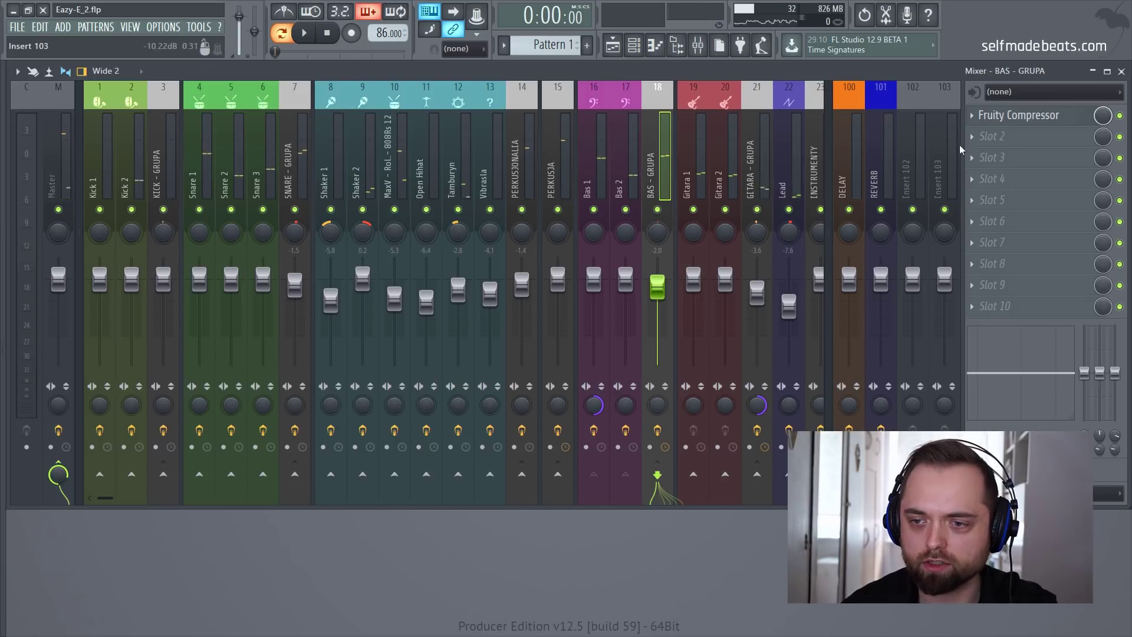
pyautogui.click(985, 139)
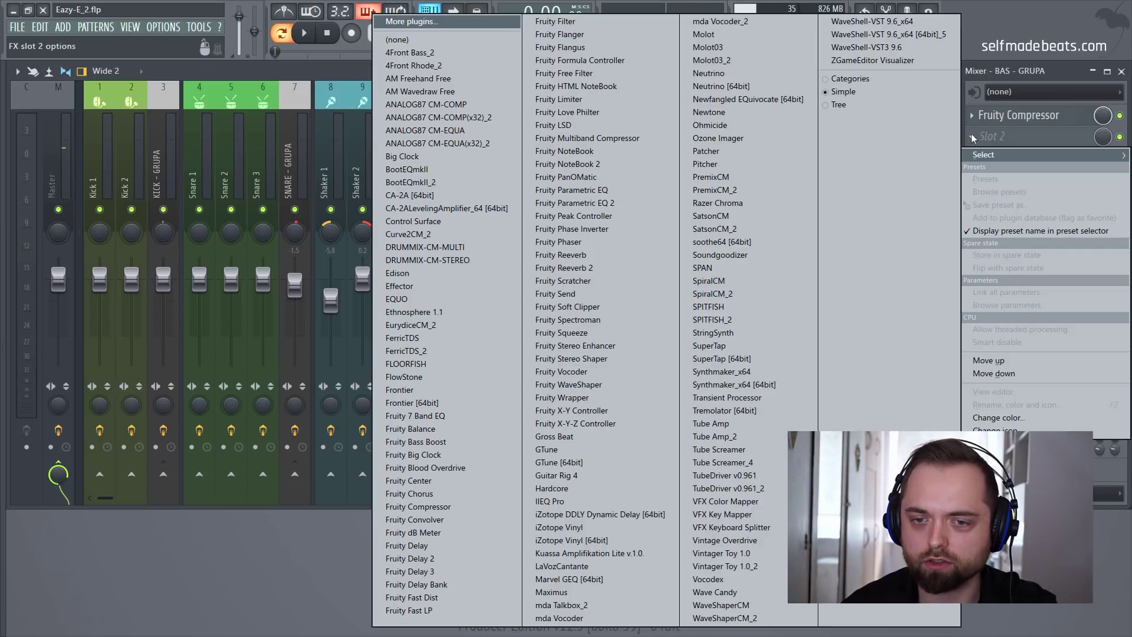
pyautogui.click(597, 101)
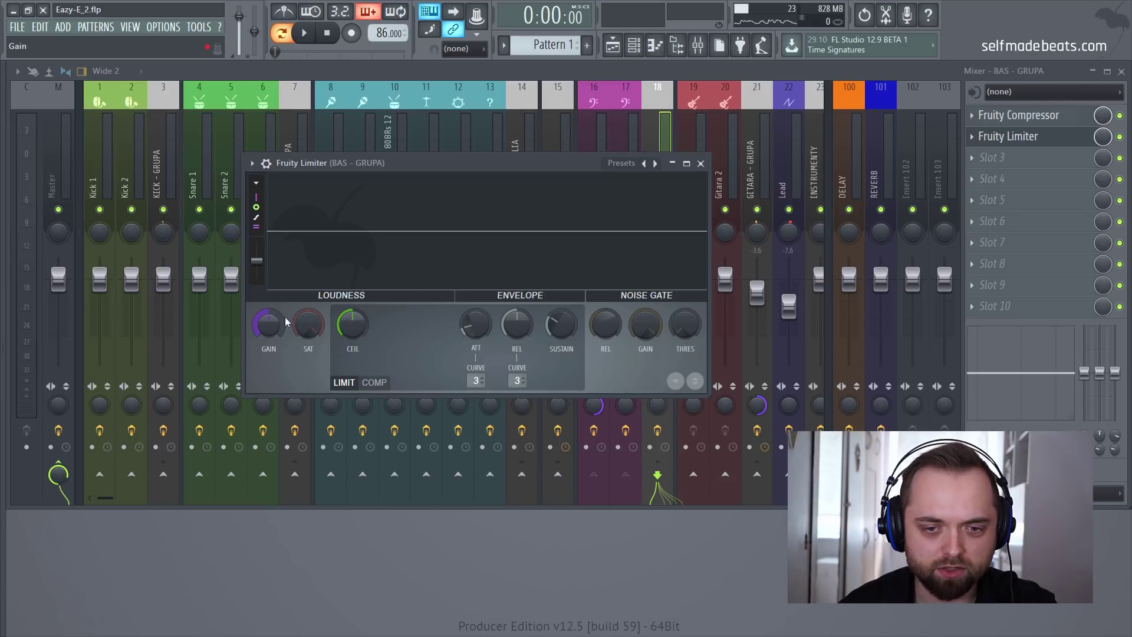
pyautogui.moveTo(364, 324); pyautogui.dragTo(364, 348)
pyautogui.press('space')
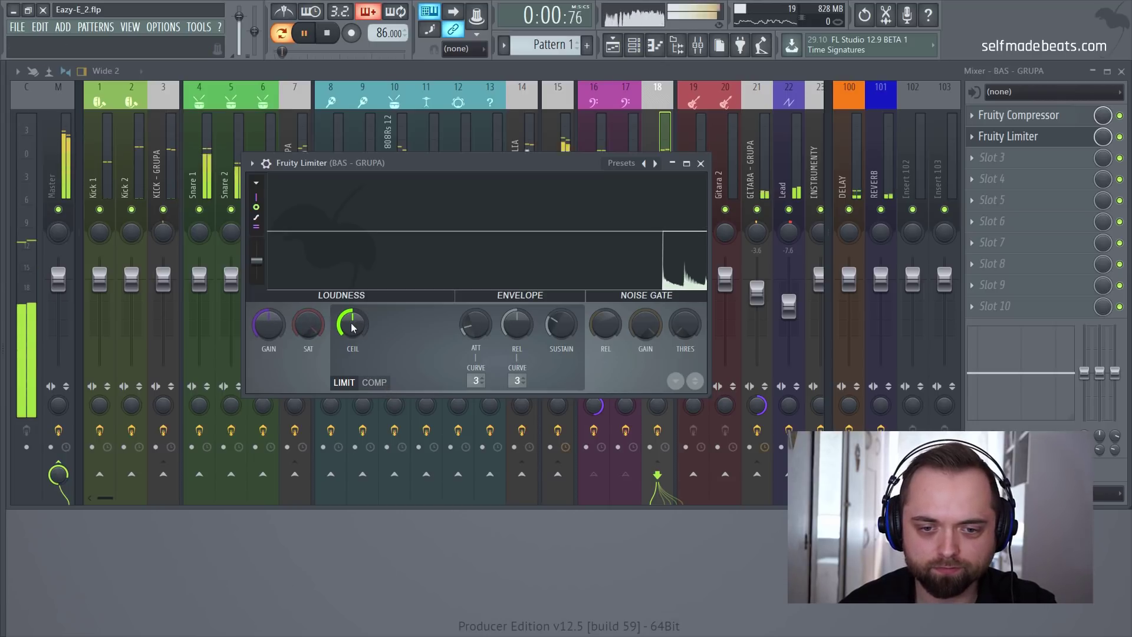
pyautogui.moveTo(272, 320); pyautogui.dragTo(272, 291)
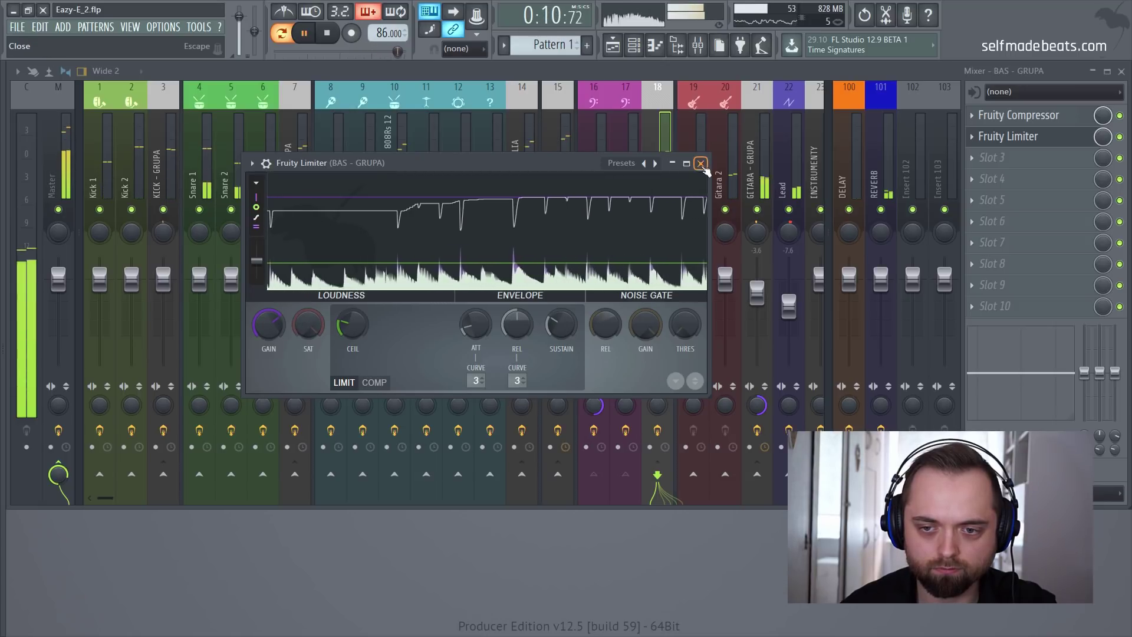
# Place Fruity Limiter above Fruity Compressor on BAS - GRUPA and set the group's volume to -1.8 dB
pyautogui.click(1008, 137)
pyautogui.scroll(1, 1008, 138)
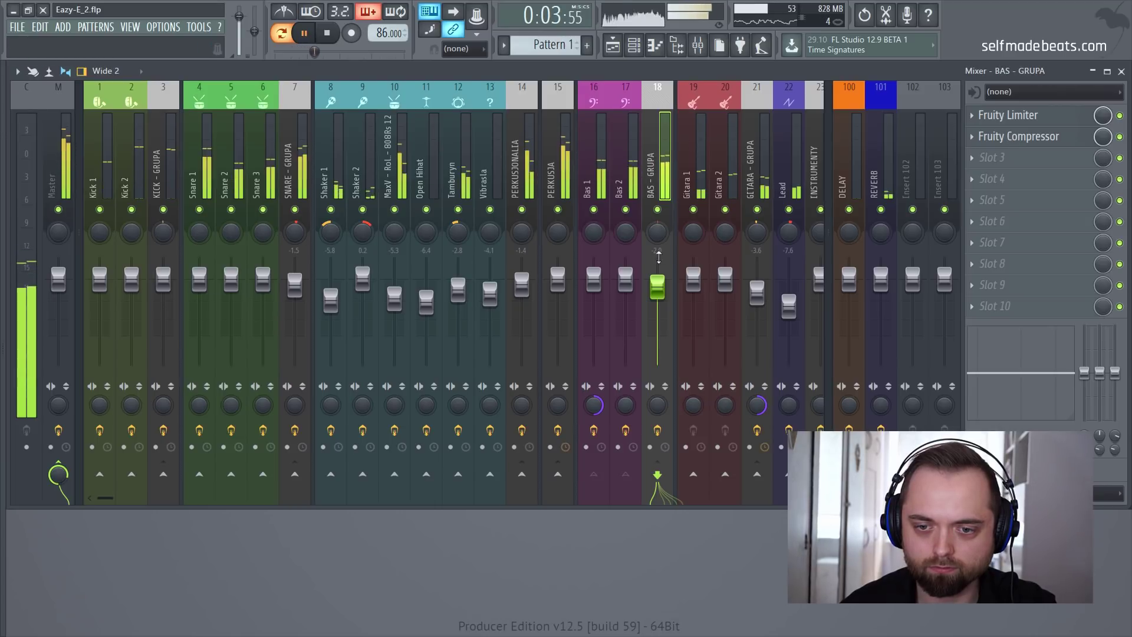
pyautogui.scroll(-2, 662, 284)
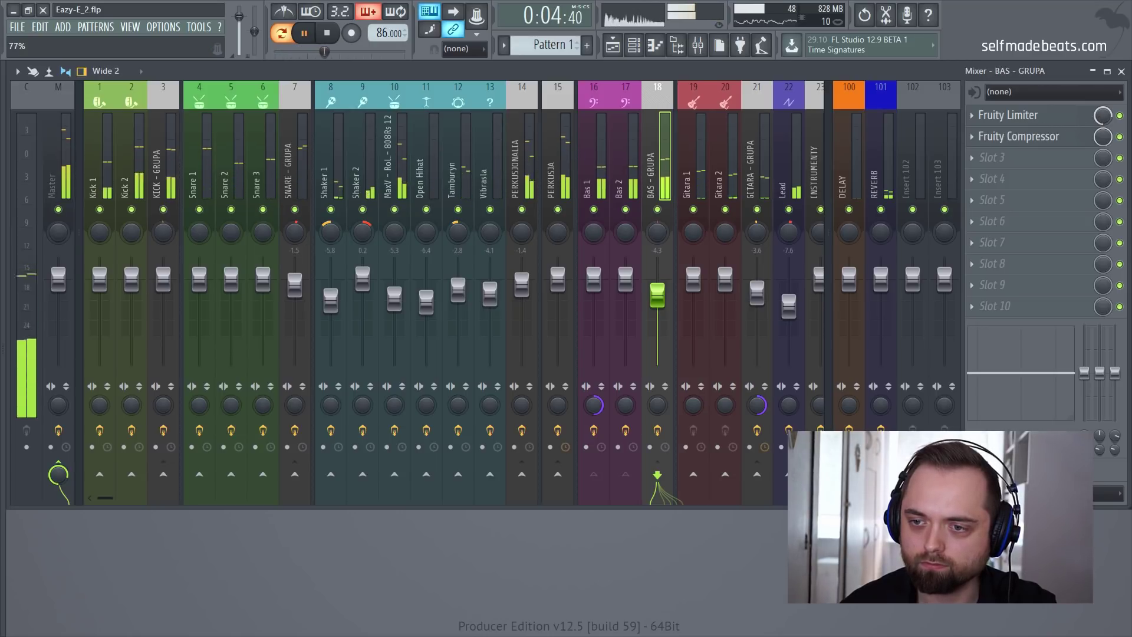
pyautogui.moveTo(665, 299); pyautogui.dragTo(665, 289)
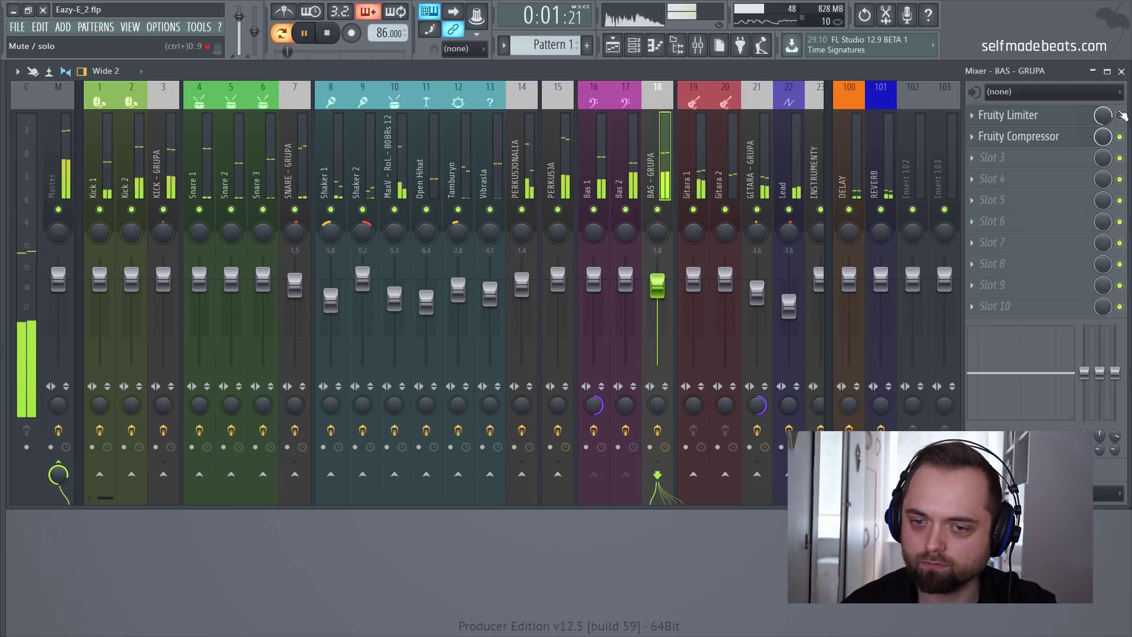
# Stop playback and remove Fruity Limiter from BAS - GRUPA
pyautogui.press('space')
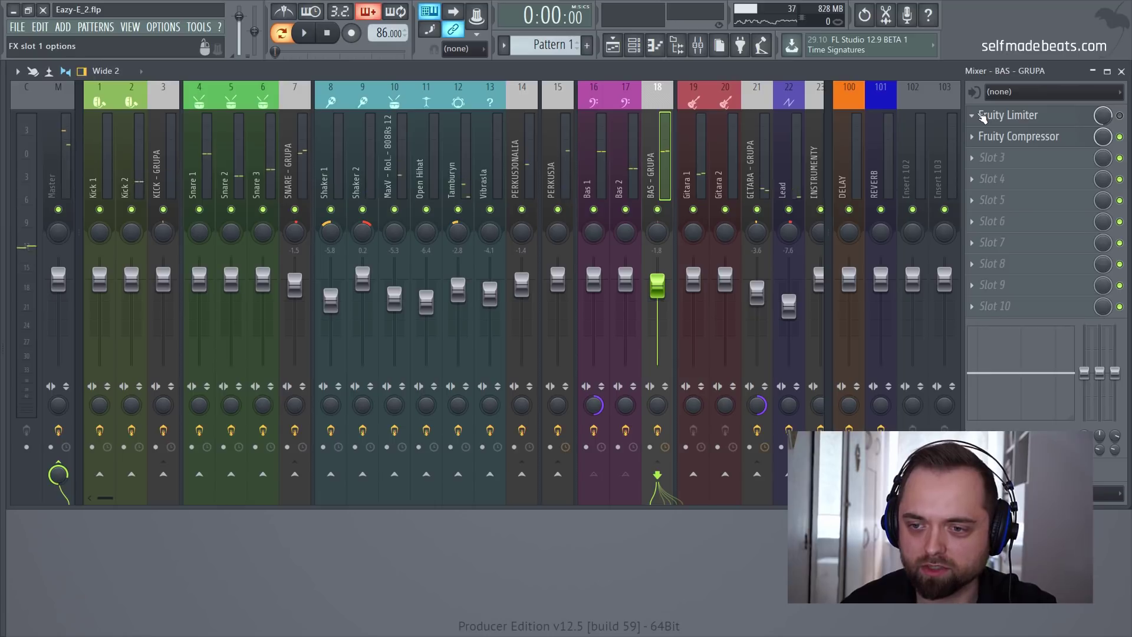
pyautogui.click(981, 117)
pyautogui.moveTo(983, 133)
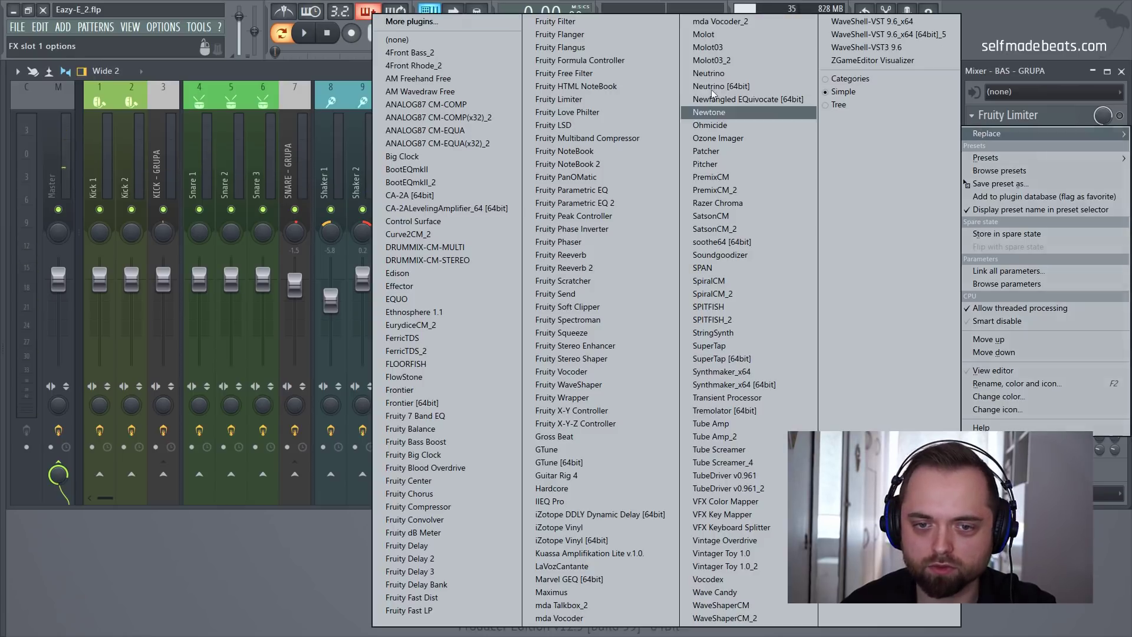
pyautogui.click(491, 40)
pyautogui.click(381, 154)
pyautogui.moveTo(380, 153); pyautogui.dragTo(124, 139)
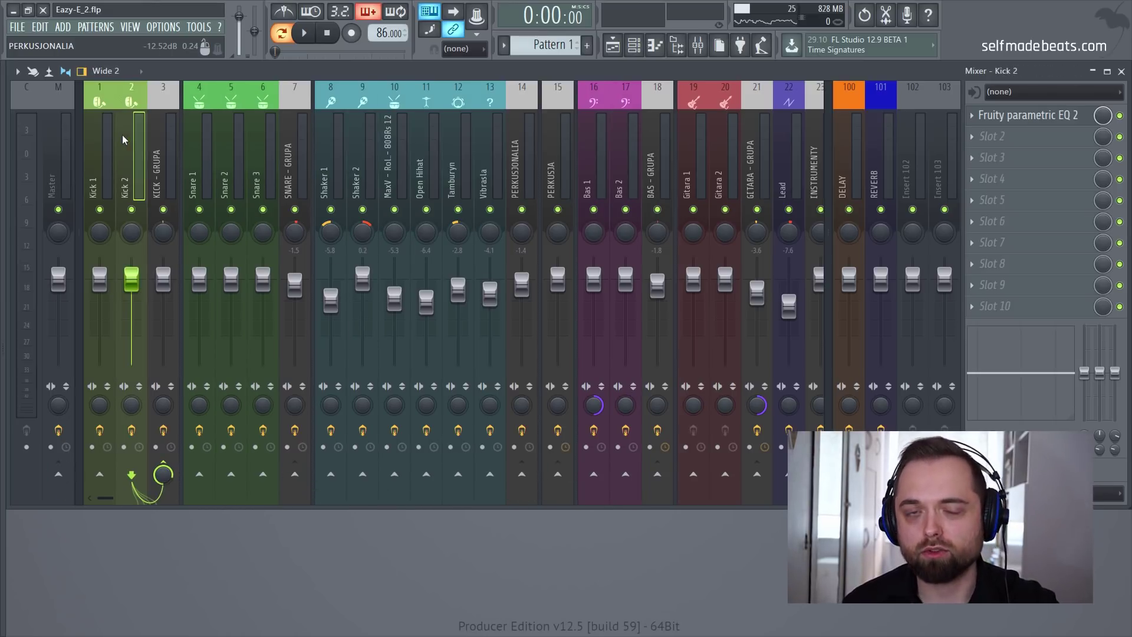
pyautogui.moveTo(122, 134); pyautogui.dragTo(199, 144)
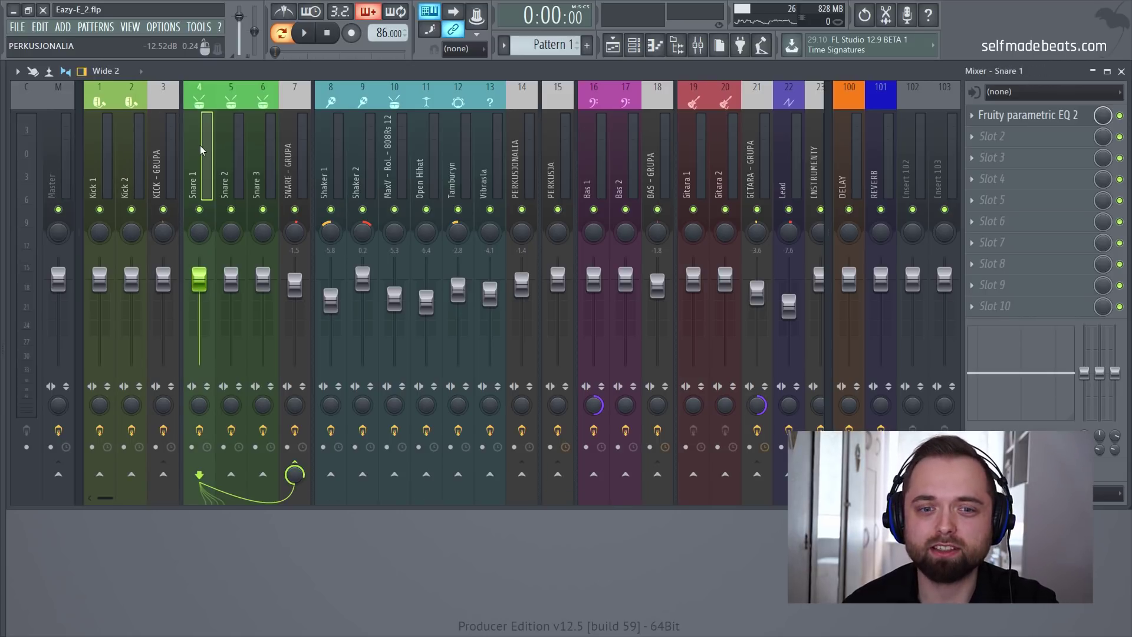
pyautogui.click(237, 147)
pyautogui.click(265, 149)
pyautogui.click(333, 155)
pyautogui.click(389, 159)
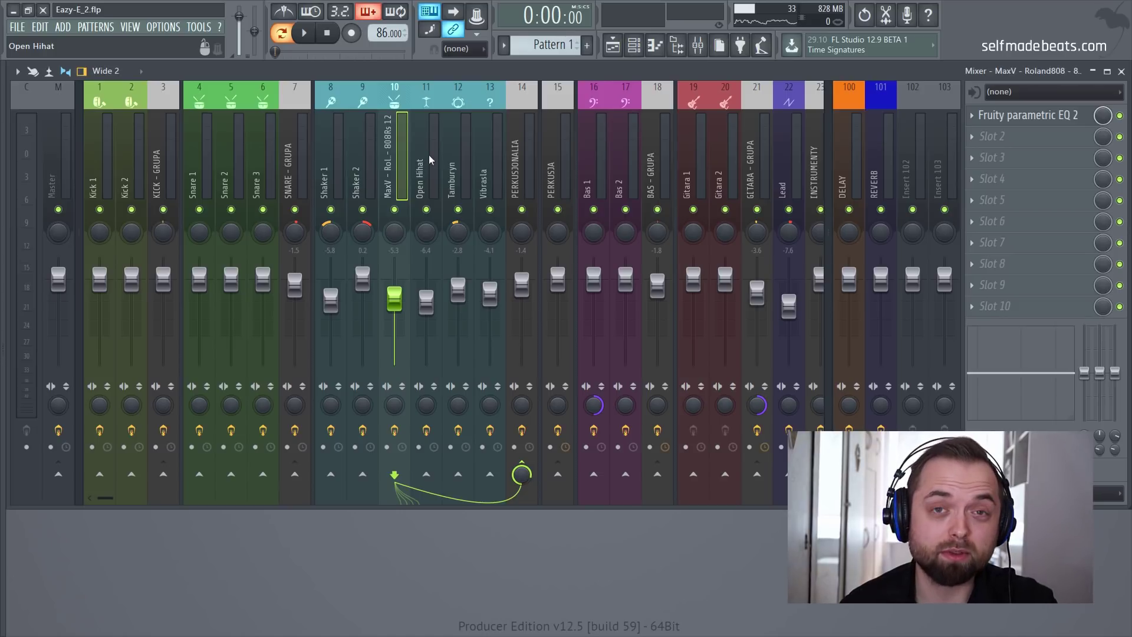
# Set the volume of SNARE - GRUPA to -2.7 dB during full playback and listen to the mix
pyautogui.press('space')
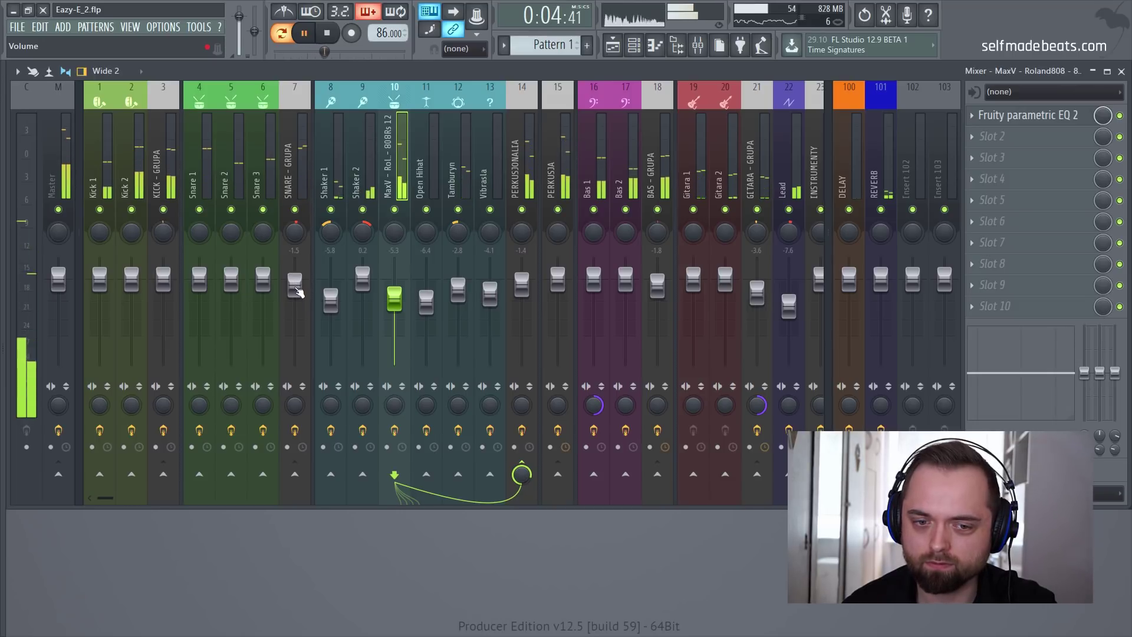
pyautogui.moveTo(297, 285); pyautogui.dragTo(294, 290)
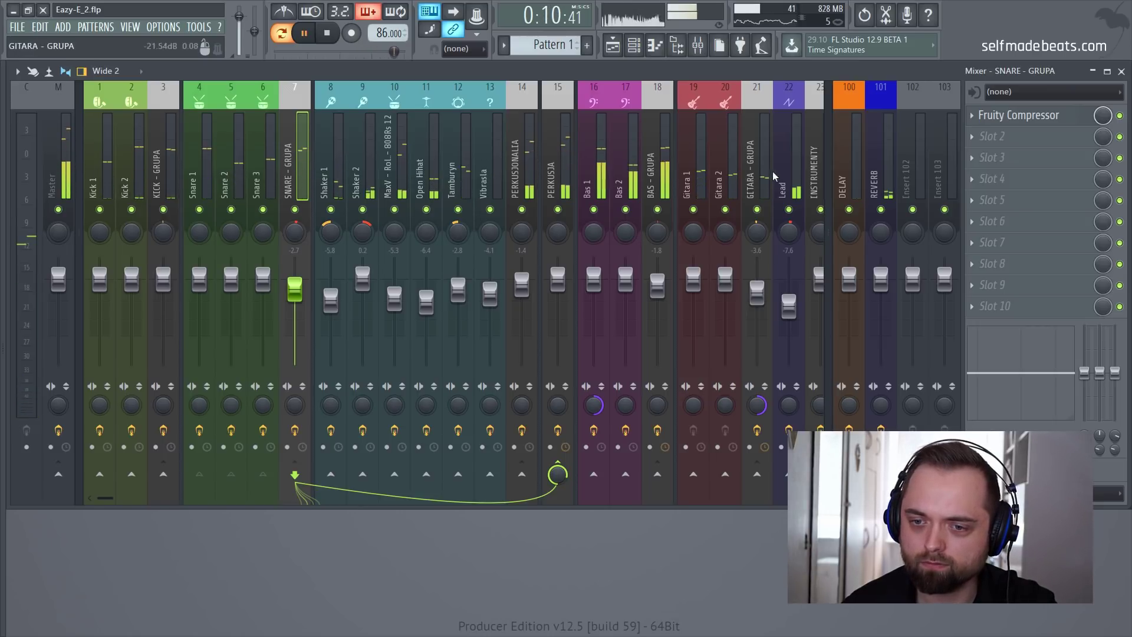
pyautogui.click(794, 176)
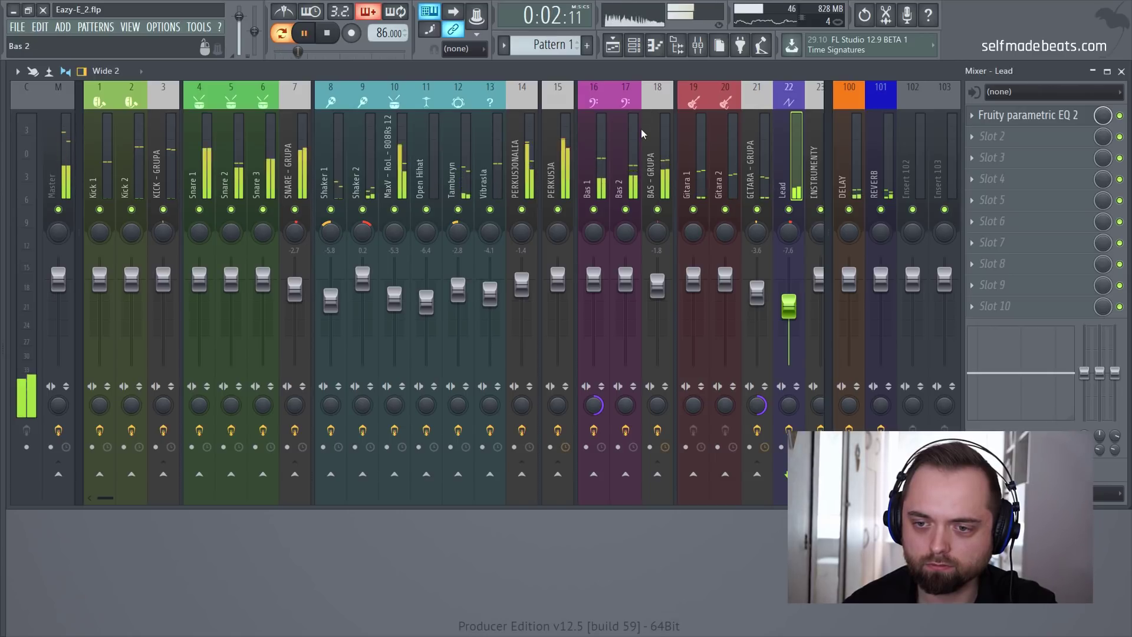
pyautogui.press('space')
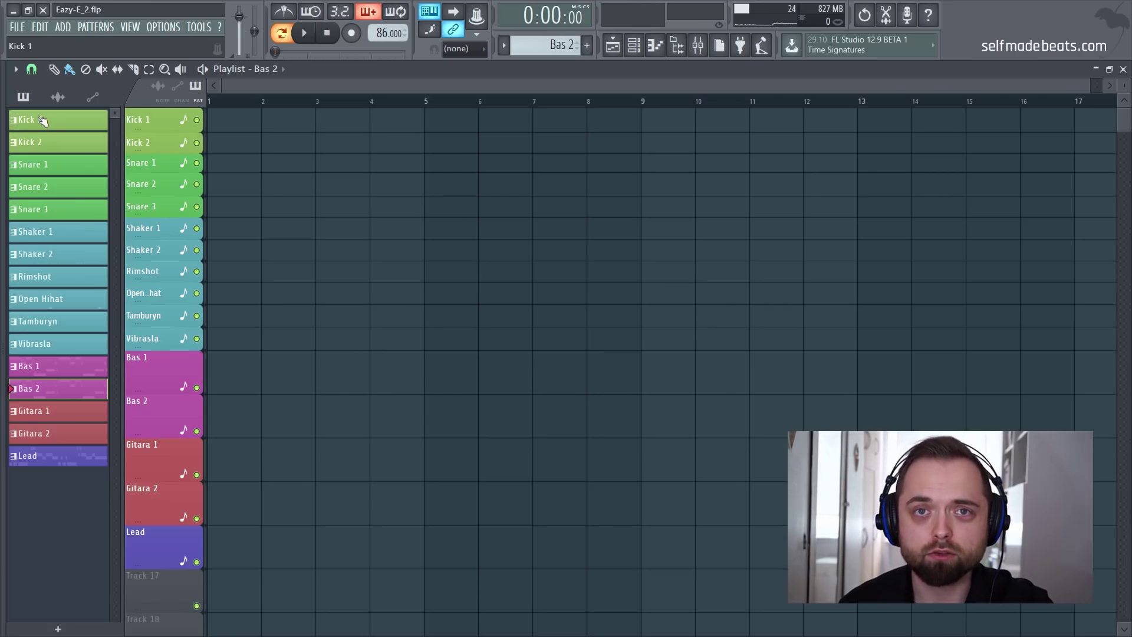
# Place the patterns Kick 1 through Vibrasla on their playlist tracks at bar 1 and extend the Vibrasla clip to four bars
pyautogui.moveTo(43, 121); pyautogui.dragTo(231, 121)
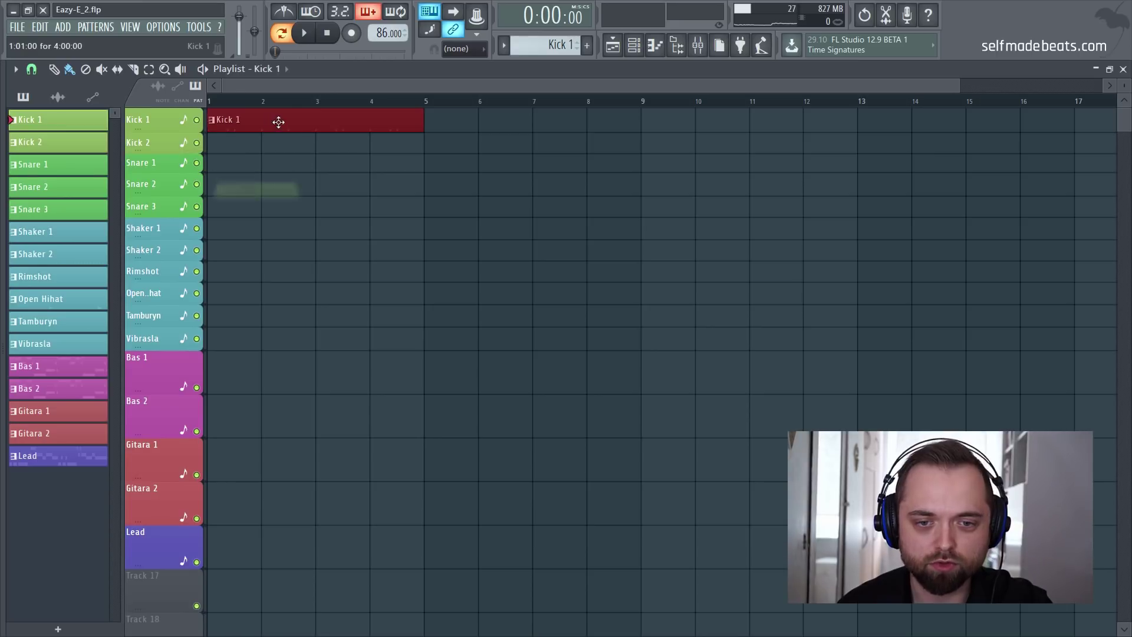
pyautogui.moveTo(118, 144); pyautogui.dragTo(259, 144)
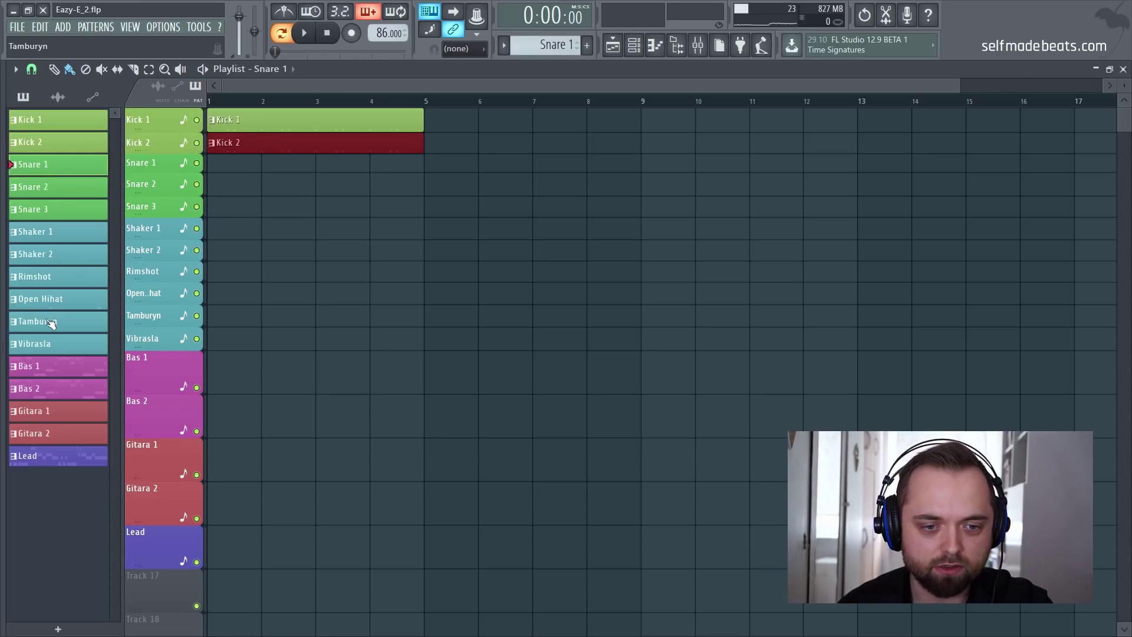
pyautogui.click(53, 346)
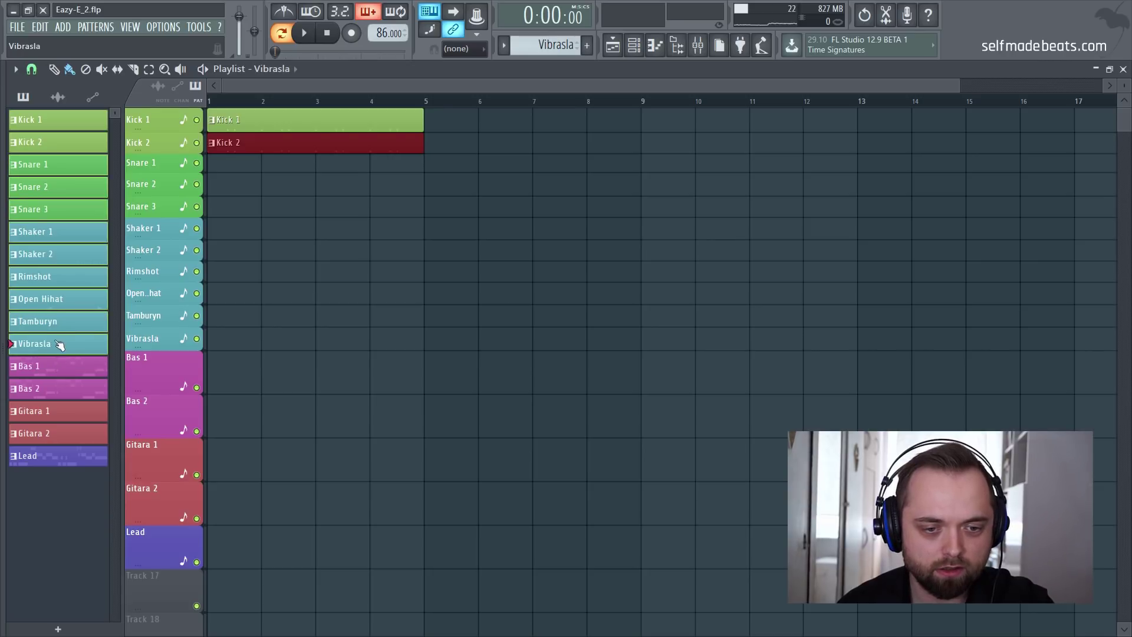
pyautogui.moveTo(41, 164); pyautogui.dragTo(208, 165)
pyautogui.click(339, 353)
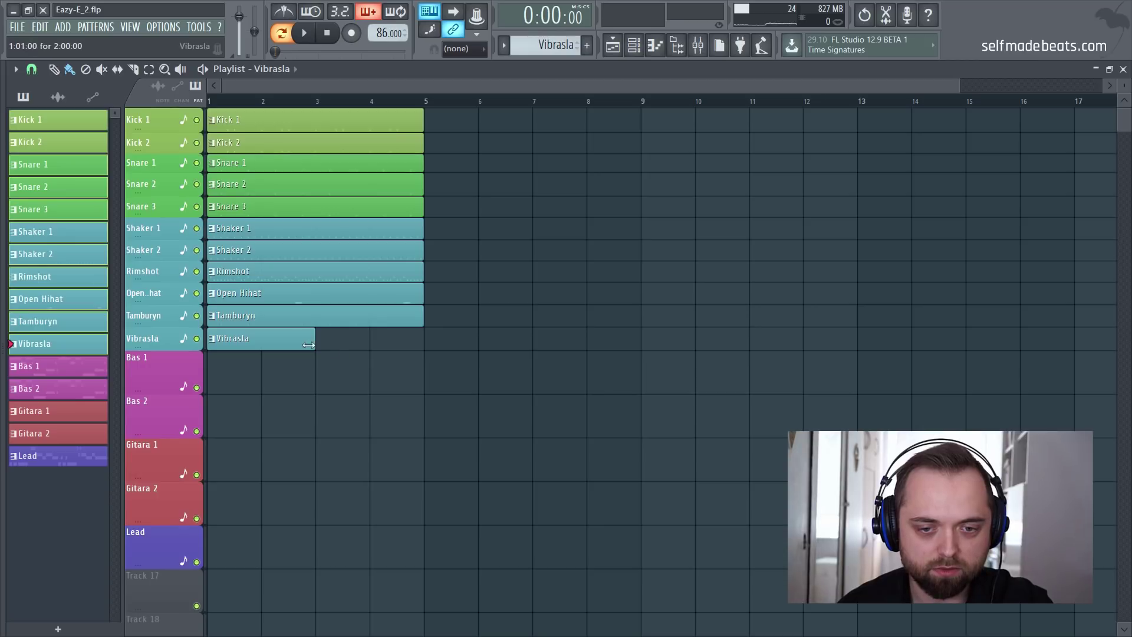
pyautogui.moveTo(379, 354); pyautogui.dragTo(424, 353)
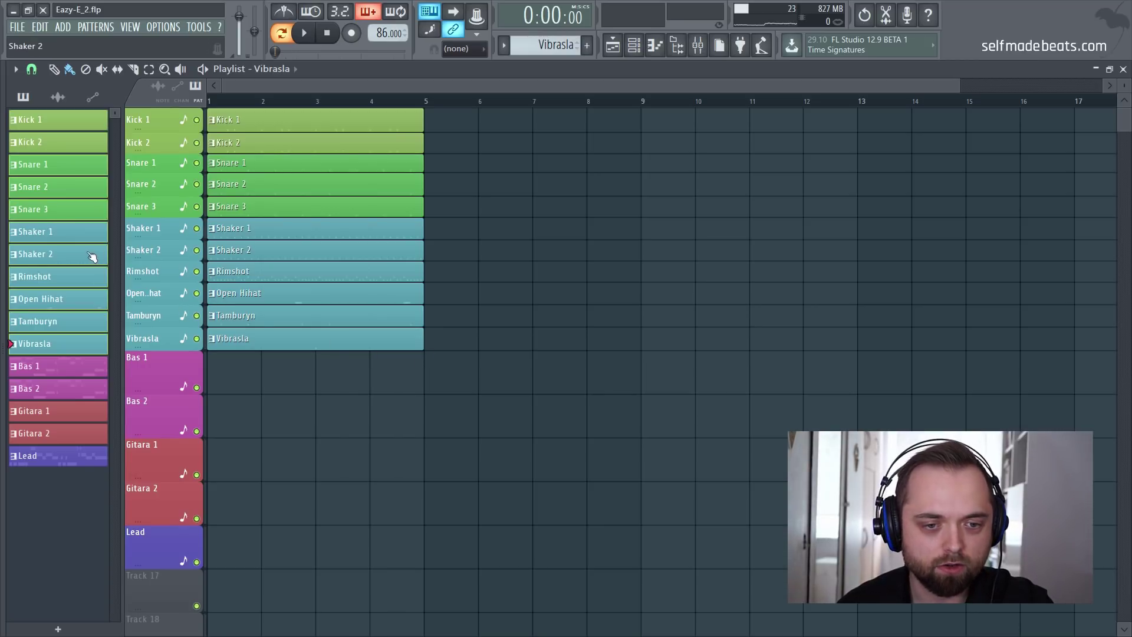
# Place the Gitara 1 and Gitara 2 patterns on their tracks at bar 1 and play the song
pyautogui.moveTo(47, 416); pyautogui.dragTo(200, 454)
pyautogui.moveTo(55, 433); pyautogui.dragTo(216, 499)
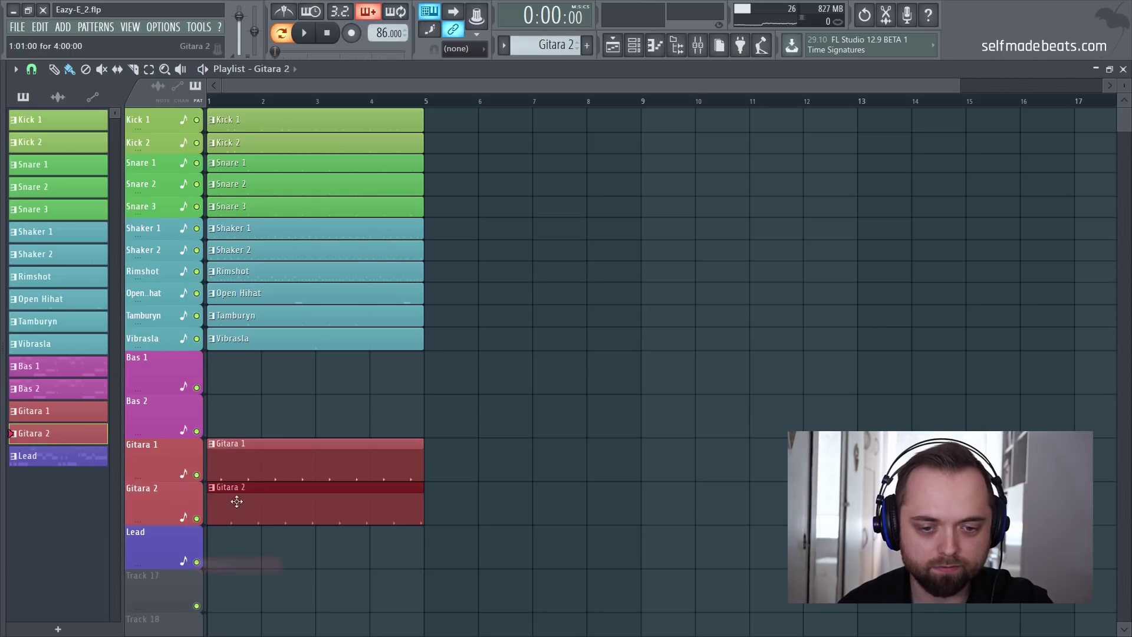
pyautogui.press('space')
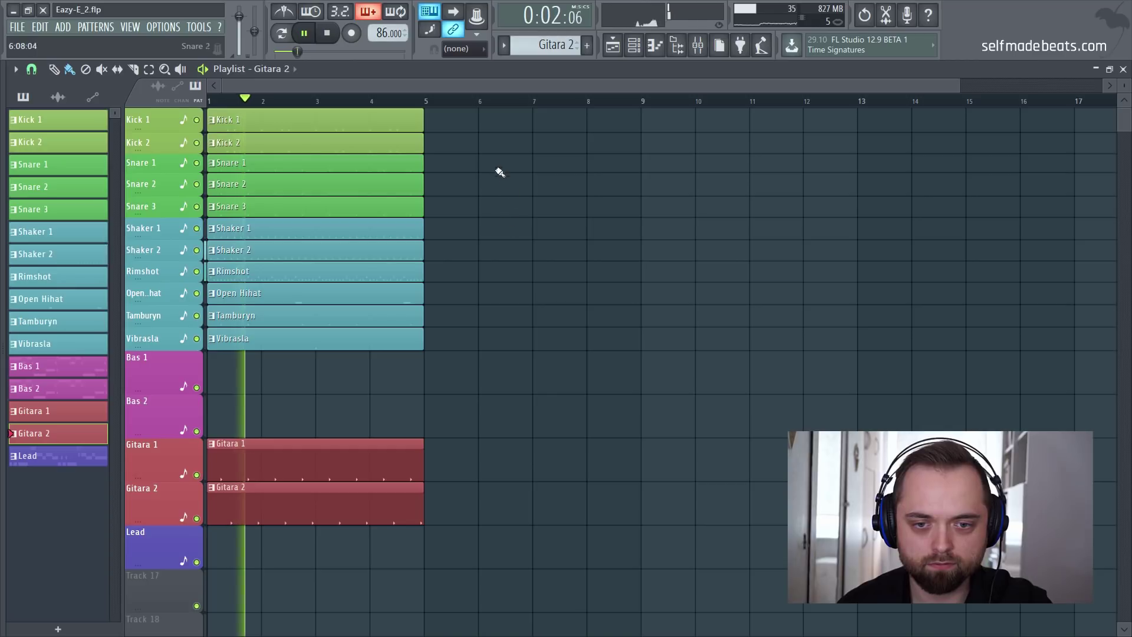
# Copy all the clips of the first four bars to bar 5 and clear the selection
pyautogui.moveTo(468, 112)
pyautogui.mouseDown()
pyautogui.moveTo(334, 413)
pyautogui.moveTo(260, 512)
pyautogui.mouseUp()
pyautogui.moveTo(242, 463)
pyautogui.mouseDown()
pyautogui.moveTo(480, 468)
pyautogui.moveTo(463, 459)
pyautogui.mouseUp()
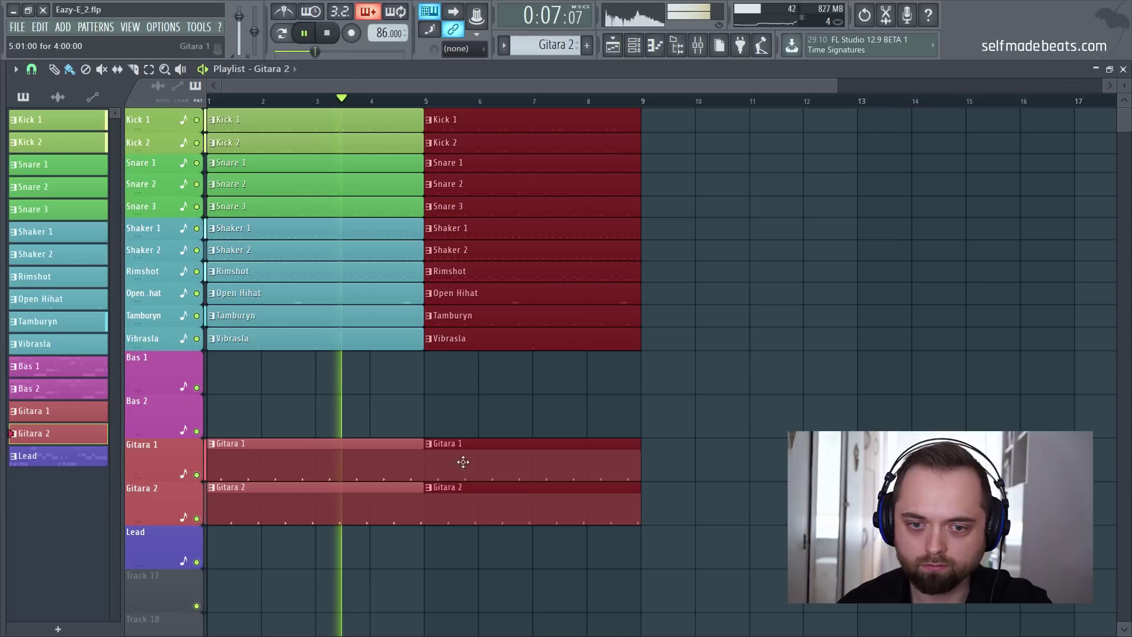
pyautogui.click(388, 384)
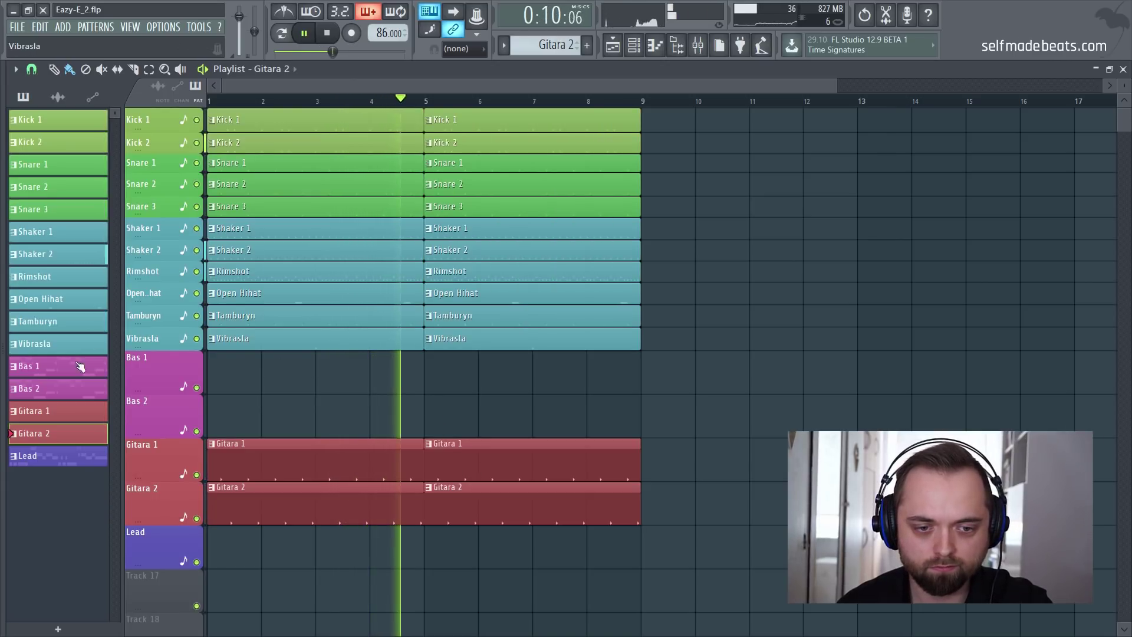
# Place the Bas 1 and Bas 2 patterns on their tracks at bar 5 and play the song from bar 4
pyautogui.press('space')
pyautogui.moveTo(63, 373); pyautogui.dragTo(440, 375)
pyautogui.moveTo(499, 451); pyautogui.dragTo(425, 416)
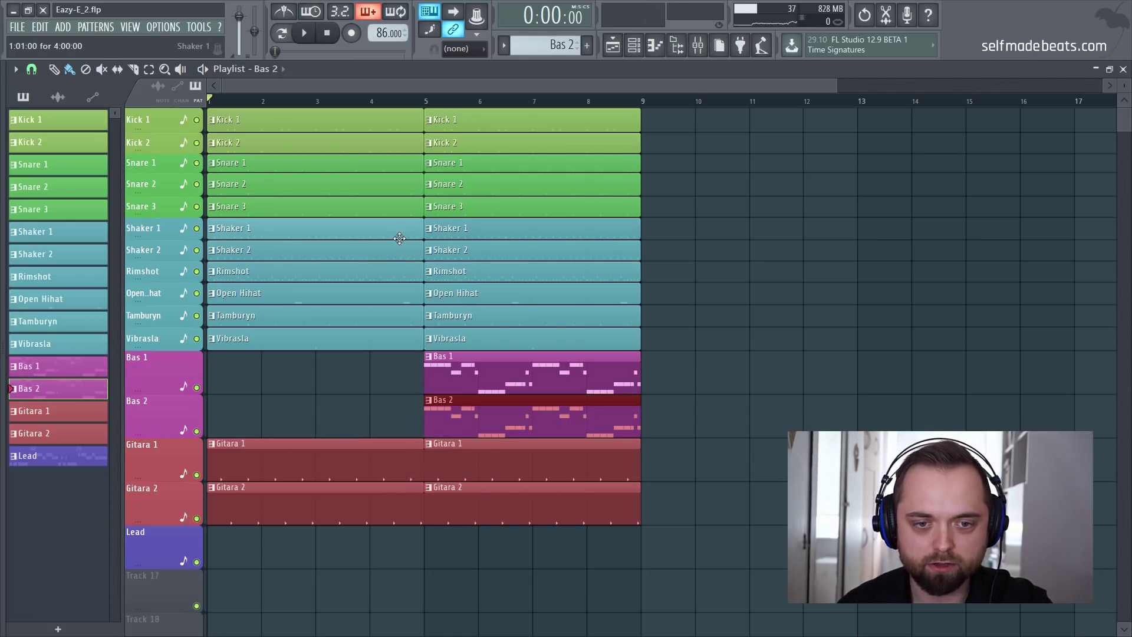
pyautogui.press('space')
pyautogui.click(371, 101)
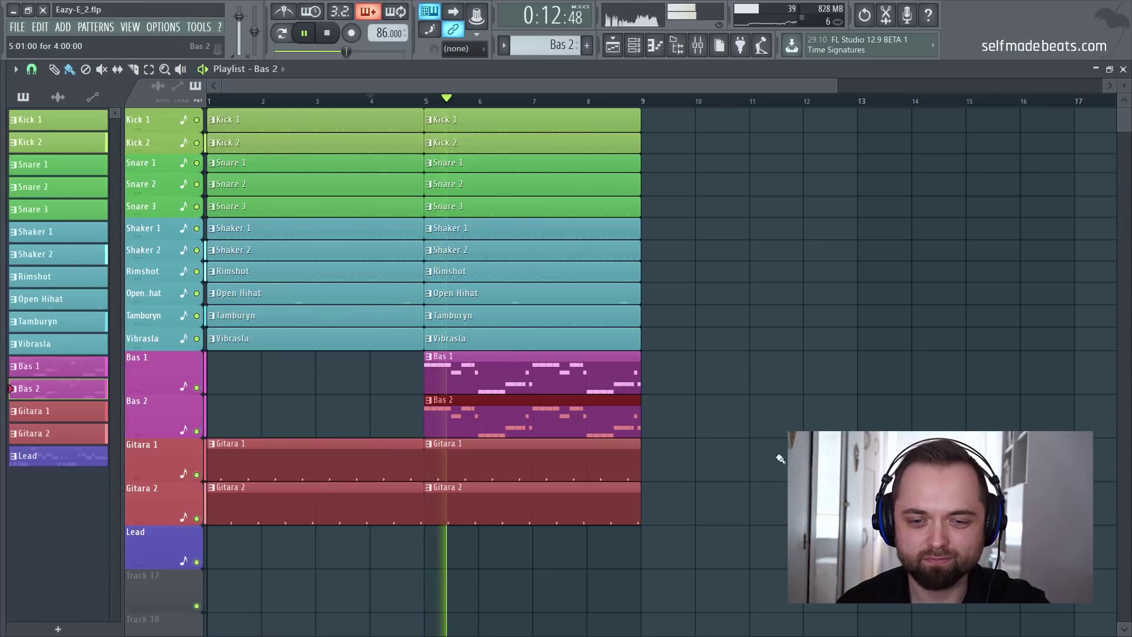
# Duplicate all the clips of bars 5 to 8 three times in succession, filling the playlist up to bar 21
pyautogui.keyDown('ctrl'); pyautogui.click(758, 410); pyautogui.keyUp('ctrl')
pyautogui.moveTo(670, 568); pyautogui.dragTo(462, 118)
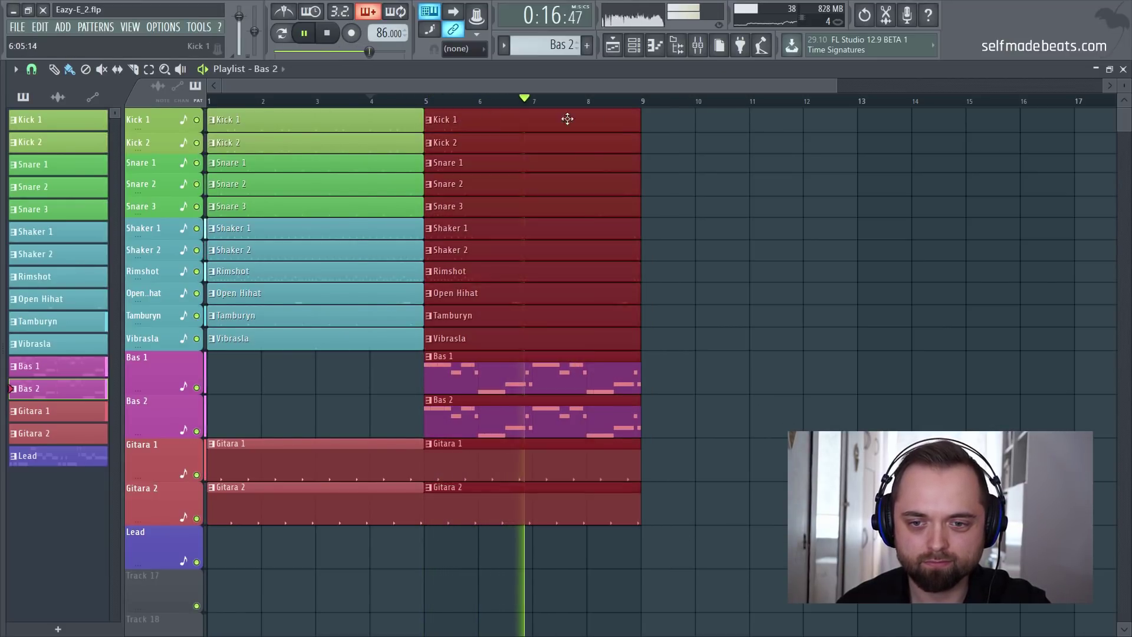
pyautogui.hotkey('ctrl', 'b')
pyautogui.scroll(-3, 678, 101)
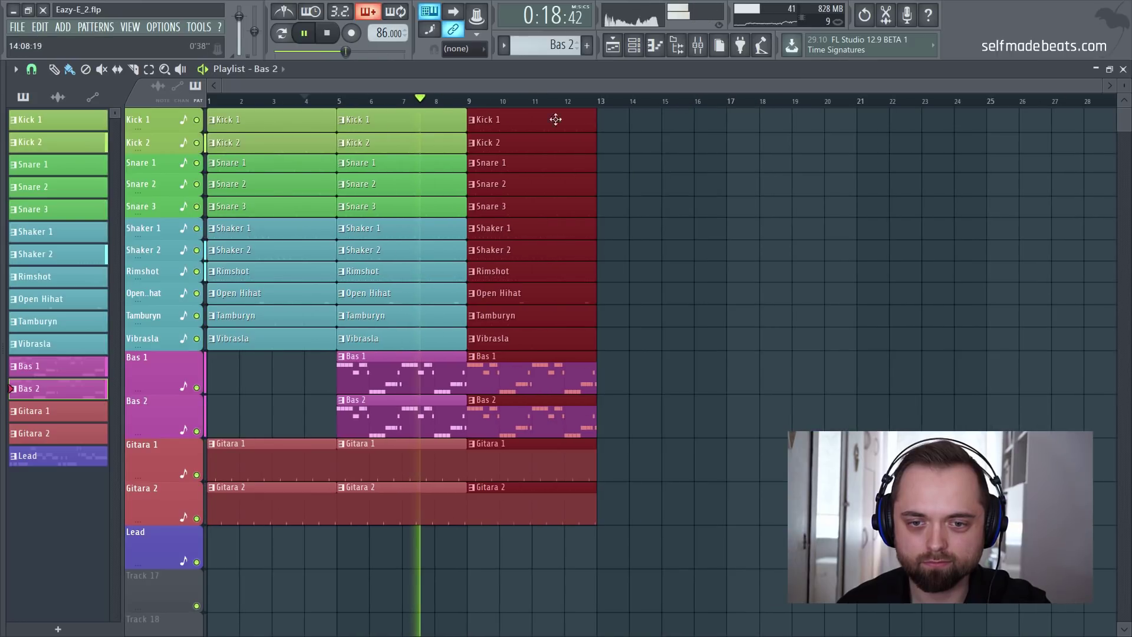
pyautogui.hotkey('ctrl', 'b')
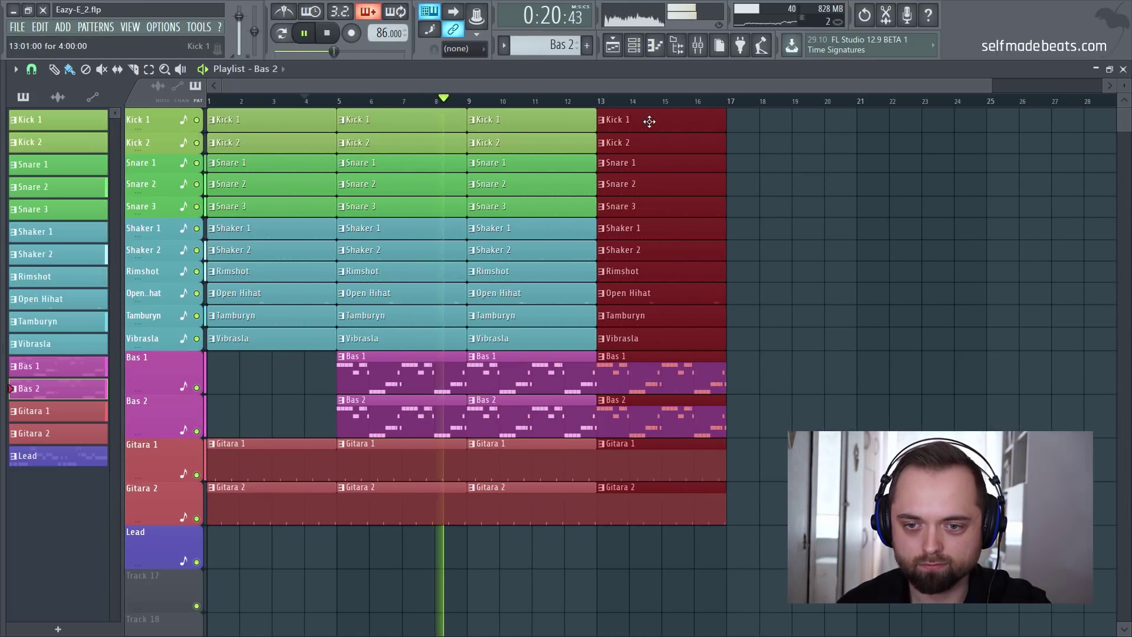
pyautogui.hotkey('ctrl', 'b')
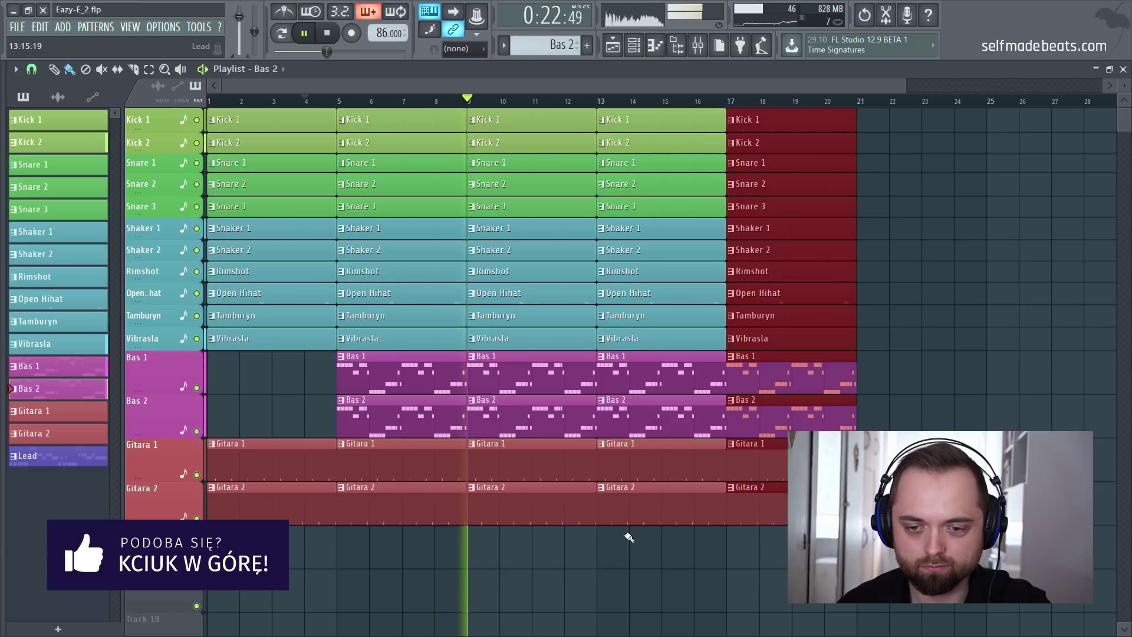
# Place the Lead pattern on its track at bar 13, duplicate it to bar 17 and clear the selection
pyautogui.hotkey('ctrl', 'd')
pyautogui.moveTo(94, 456); pyautogui.dragTo(651, 559)
pyautogui.hotkey('ctrl', 'b')
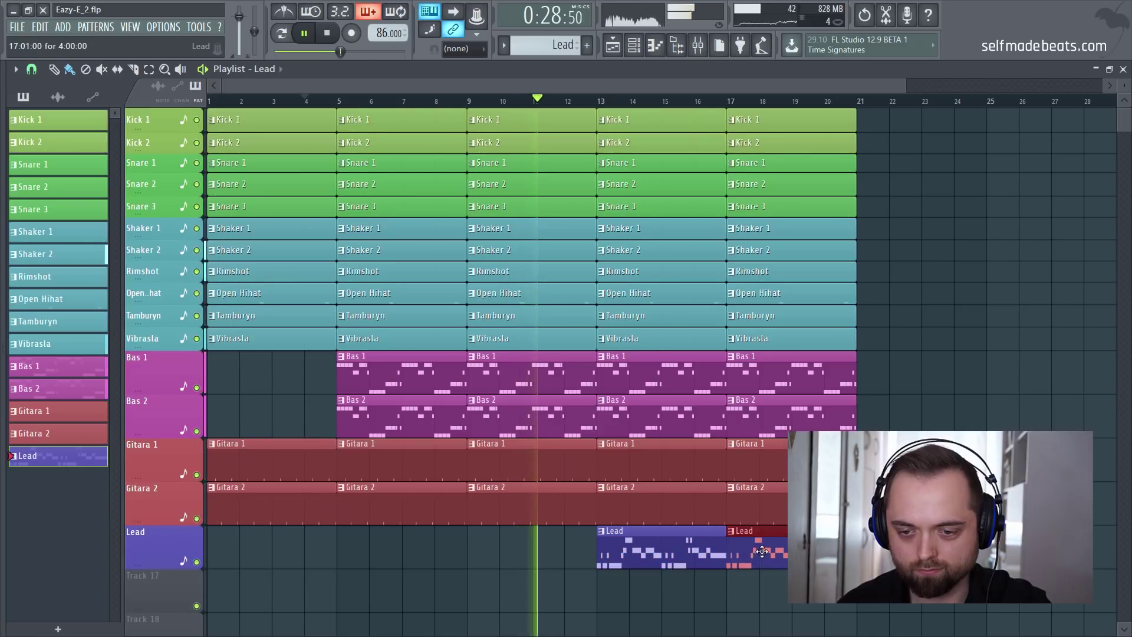
pyautogui.hotkey('ctrl', 'd')
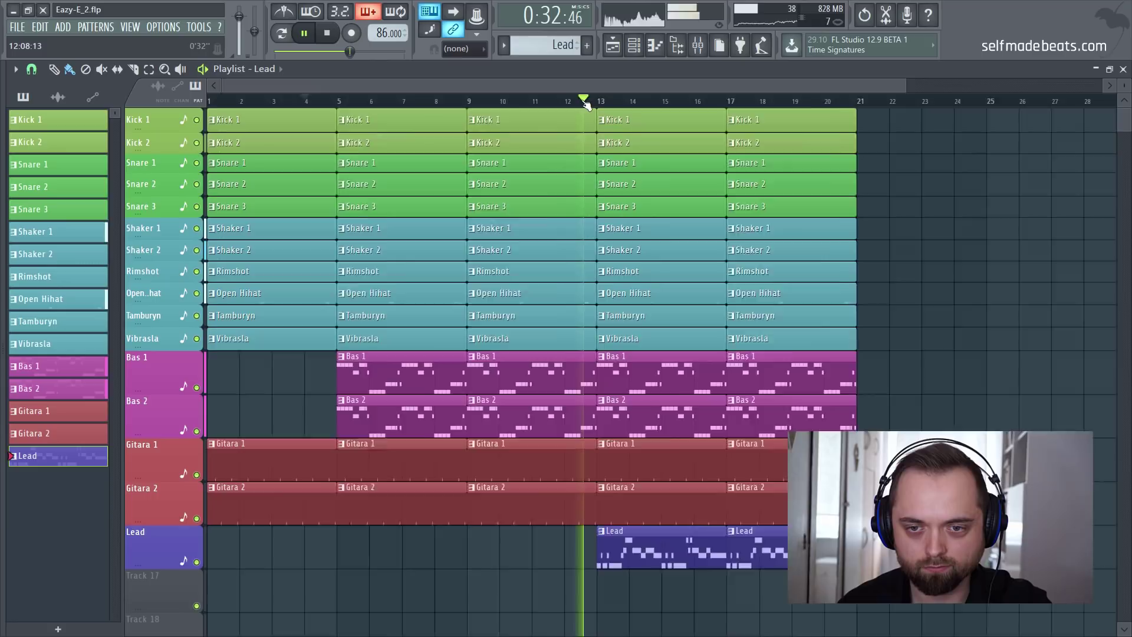
# Shorten the snare, shaker, Rimshot, Open Hihat, Tamburyn and Vibrasla clips that start at bar 9, leaving about the last 0.4 bar before bar 13 empty
pyautogui.scroll(4, 585, 103)
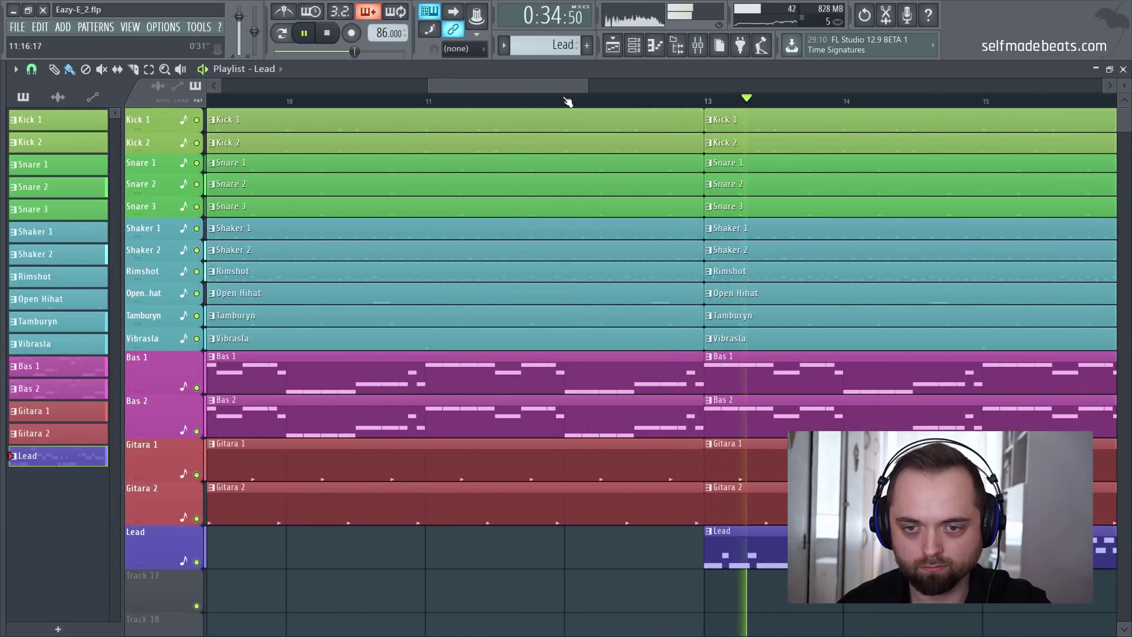
pyautogui.click(567, 101)
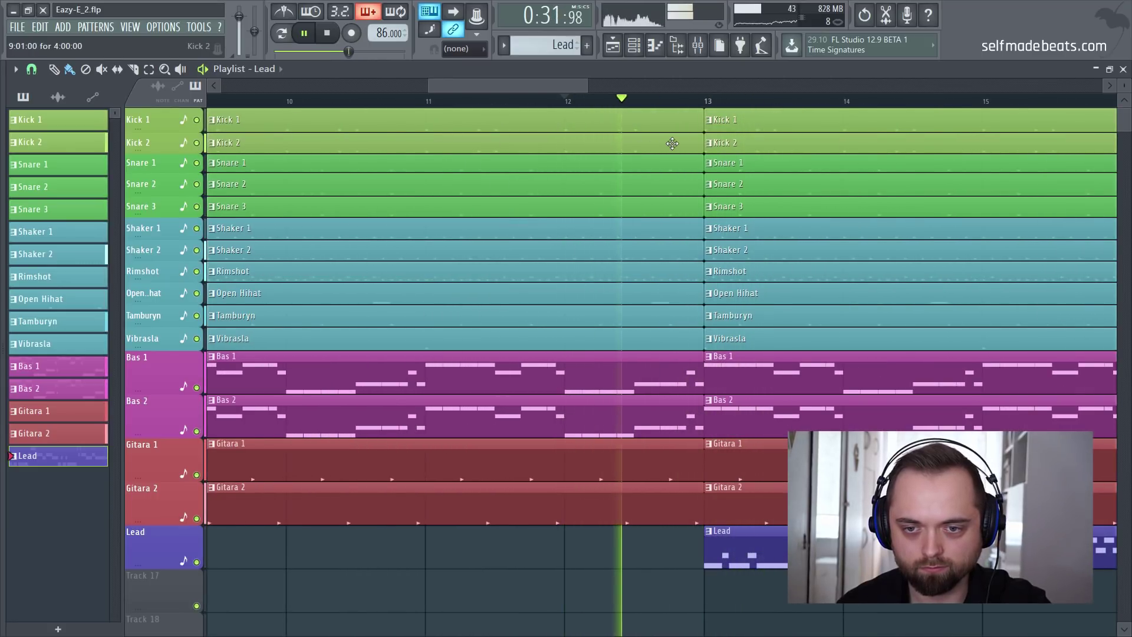
pyautogui.press('space')
pyautogui.moveTo(675, 165); pyautogui.dragTo(698, 200)
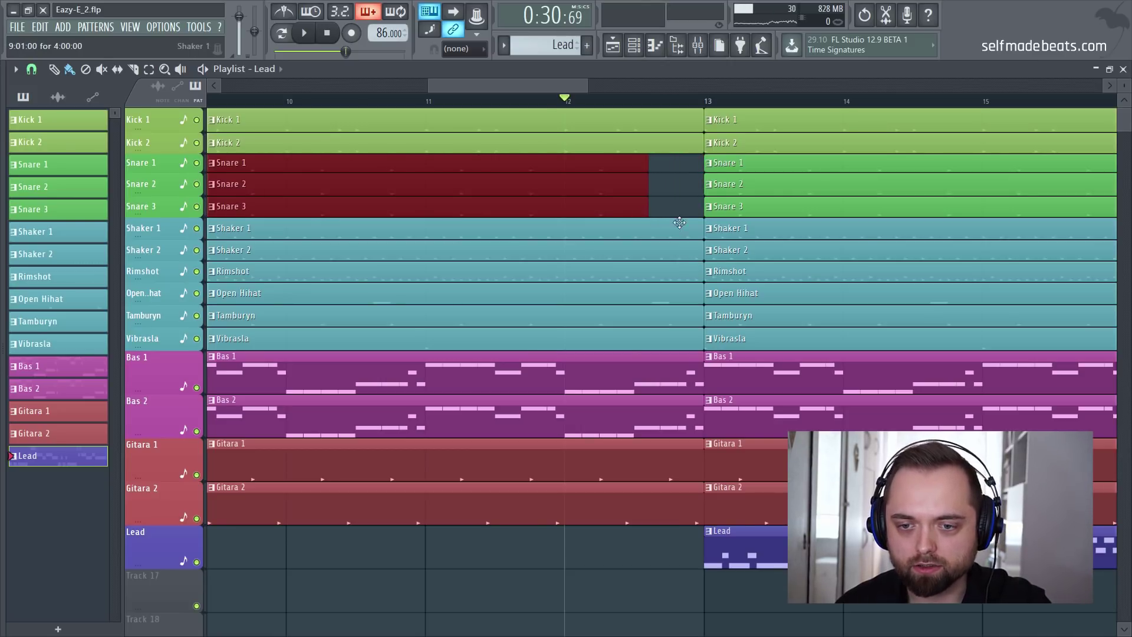
pyautogui.moveTo(679, 210); pyautogui.dragTo(666, 343)
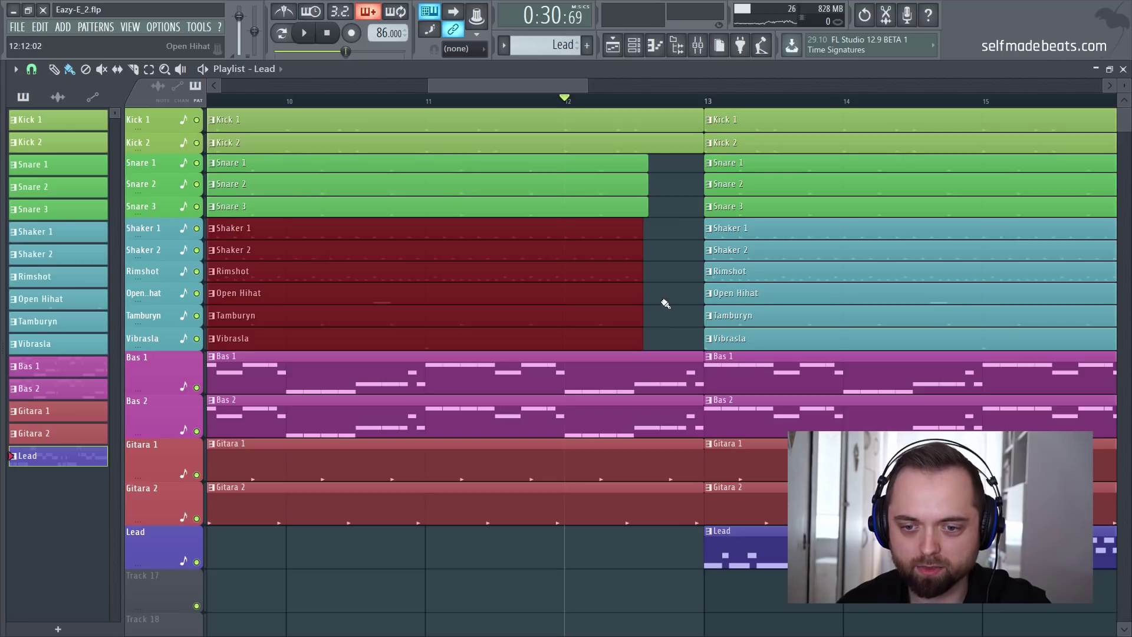
# Play the song from bar 11 and from bar 4 to check the transitions into bars 13 and 5
pyautogui.click(533, 107)
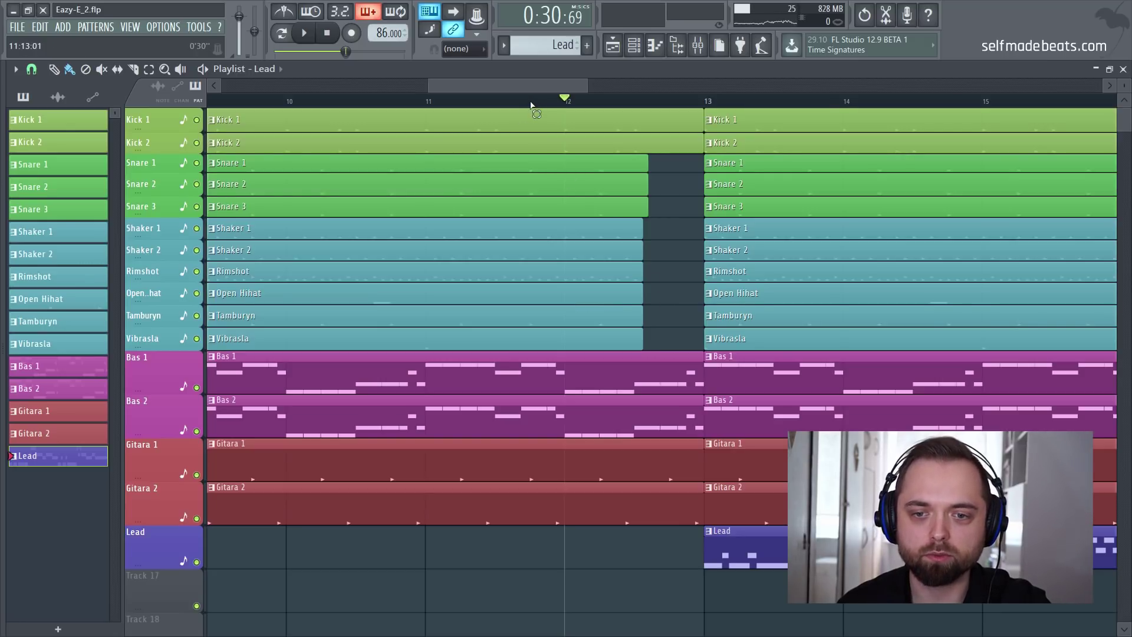
pyautogui.press('space')
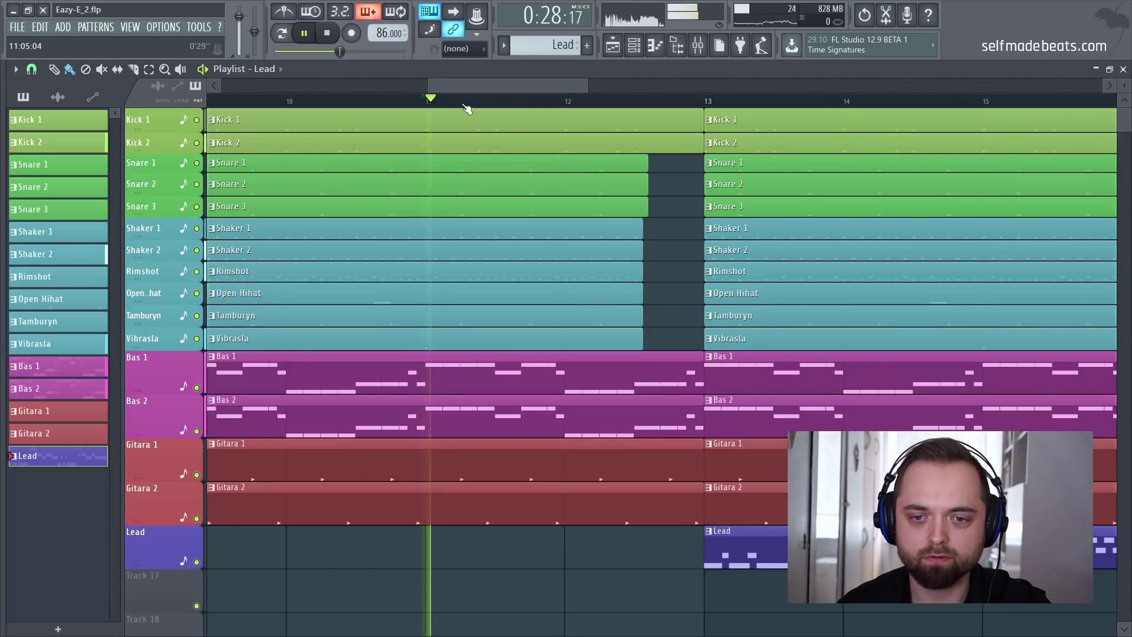
pyautogui.scroll(-6, 467, 109)
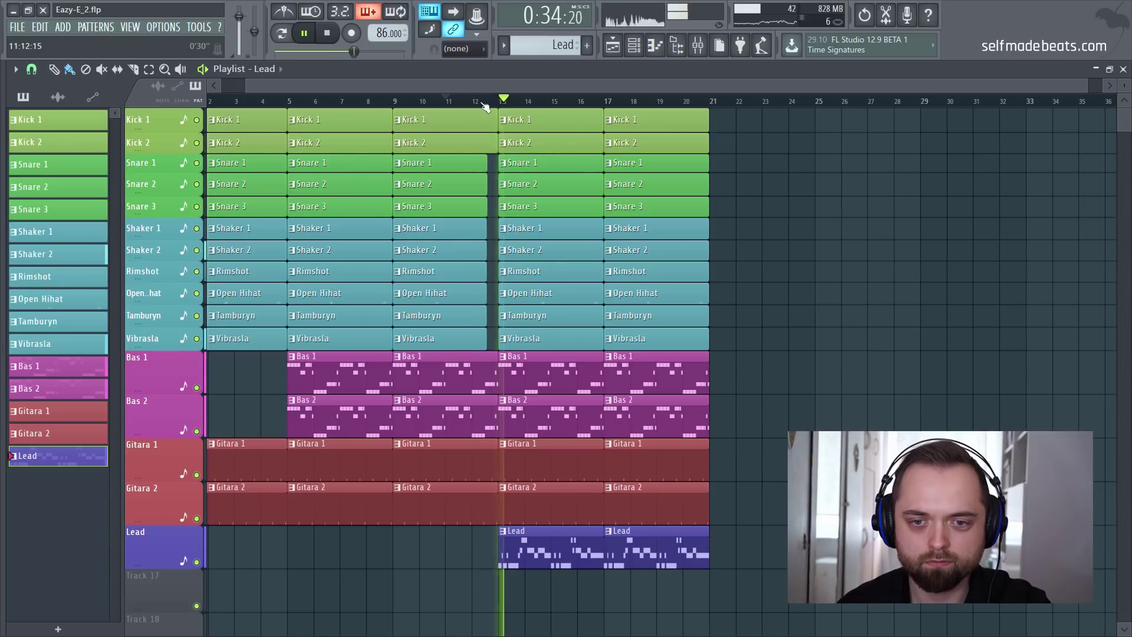
pyautogui.scroll(-3, 748, 245)
pyautogui.scroll(3, 749, 246)
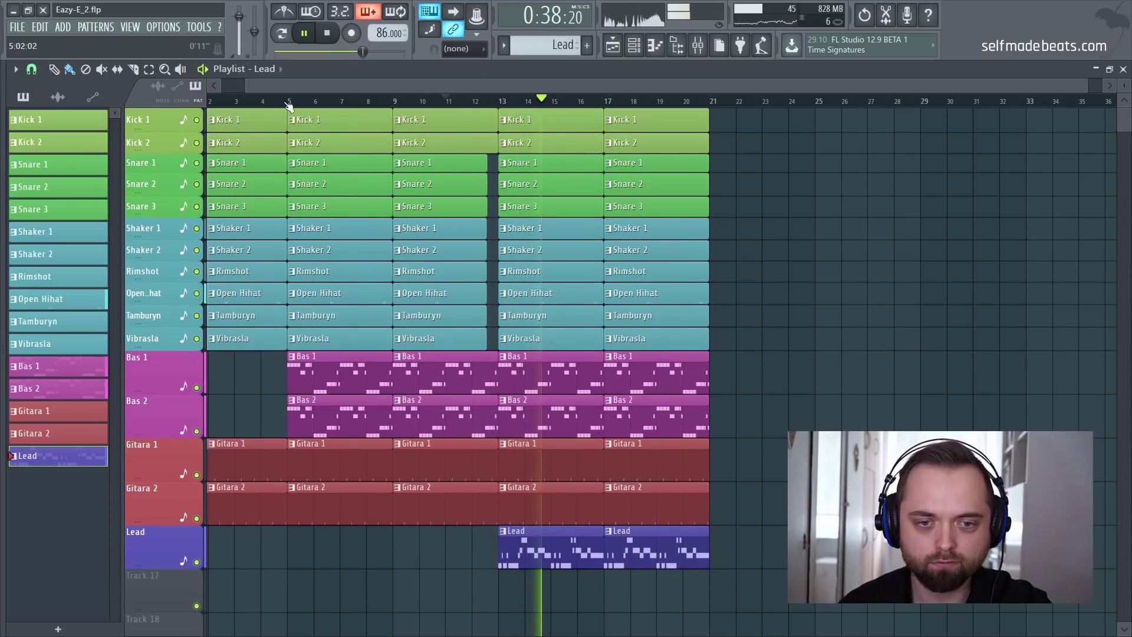
pyautogui.click(264, 102)
pyautogui.scroll(5, 264, 103)
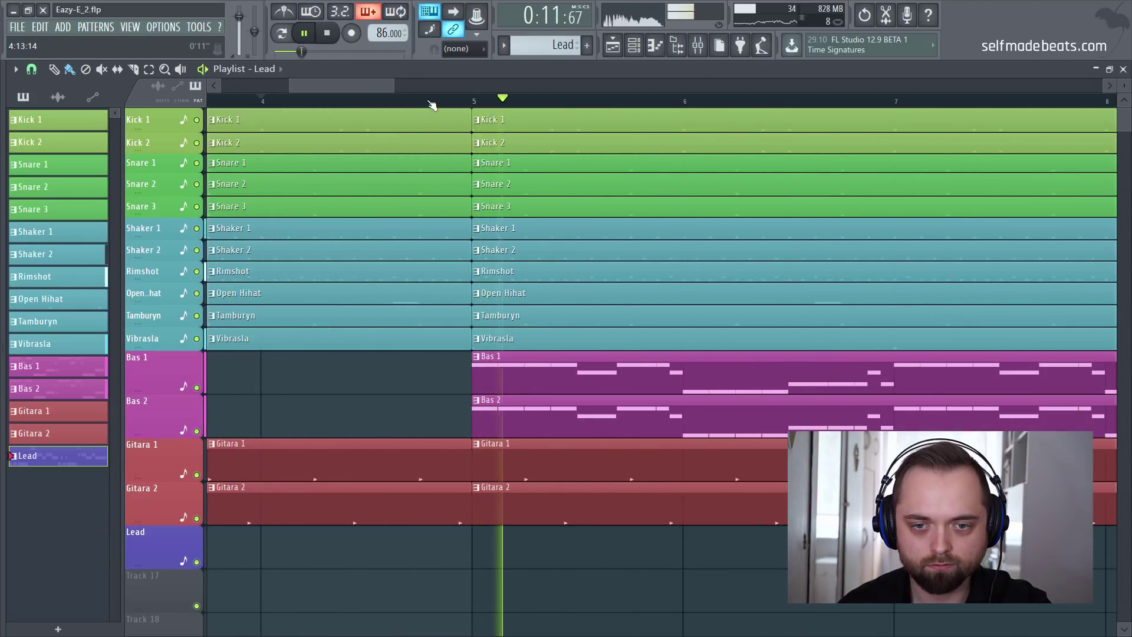
pyautogui.scroll(-5, 430, 103)
pyautogui.scroll(-2, 430, 103)
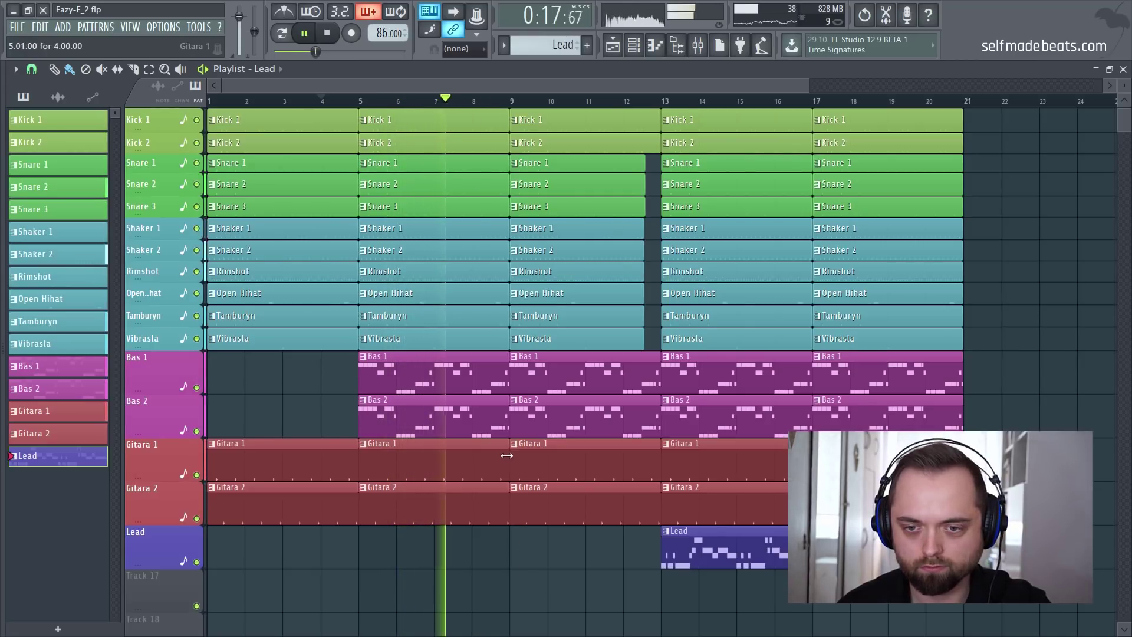
# Save the project, play the song from bar 13 and stop playback with the song position at bar 12
pyautogui.hotkey('ctrl', 's')
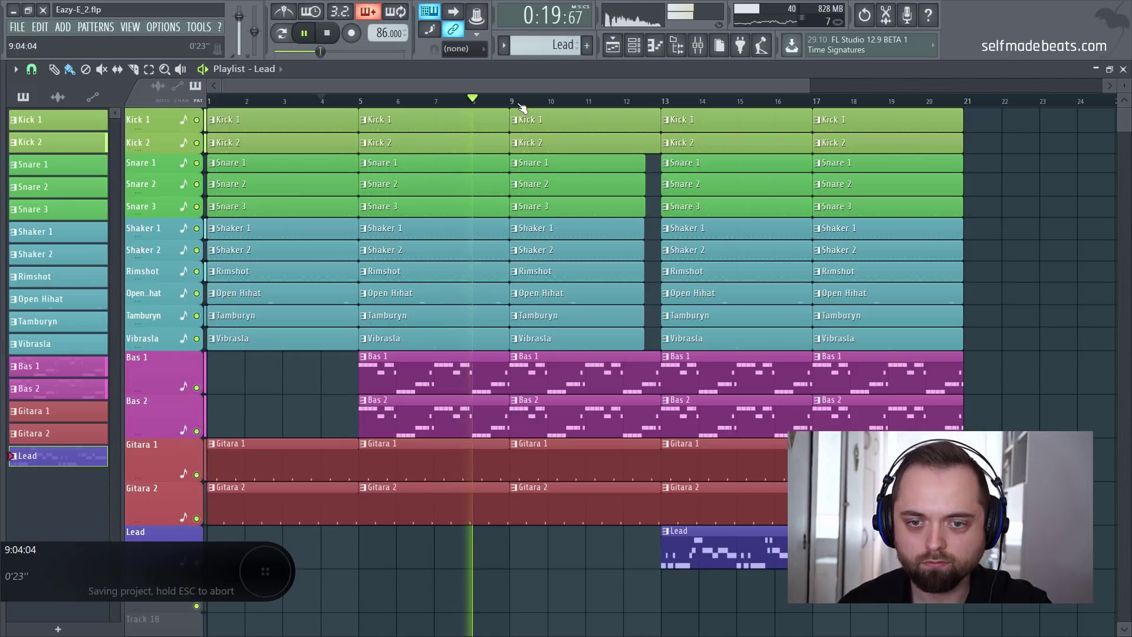
pyautogui.scroll(-2, 501, 108)
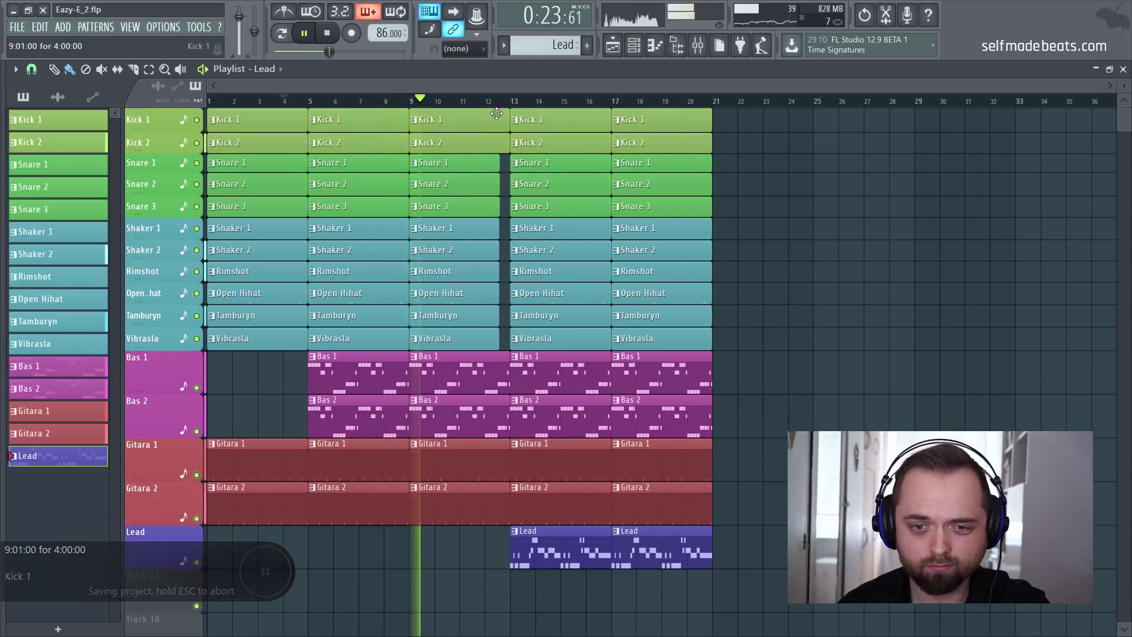
pyautogui.click(514, 100)
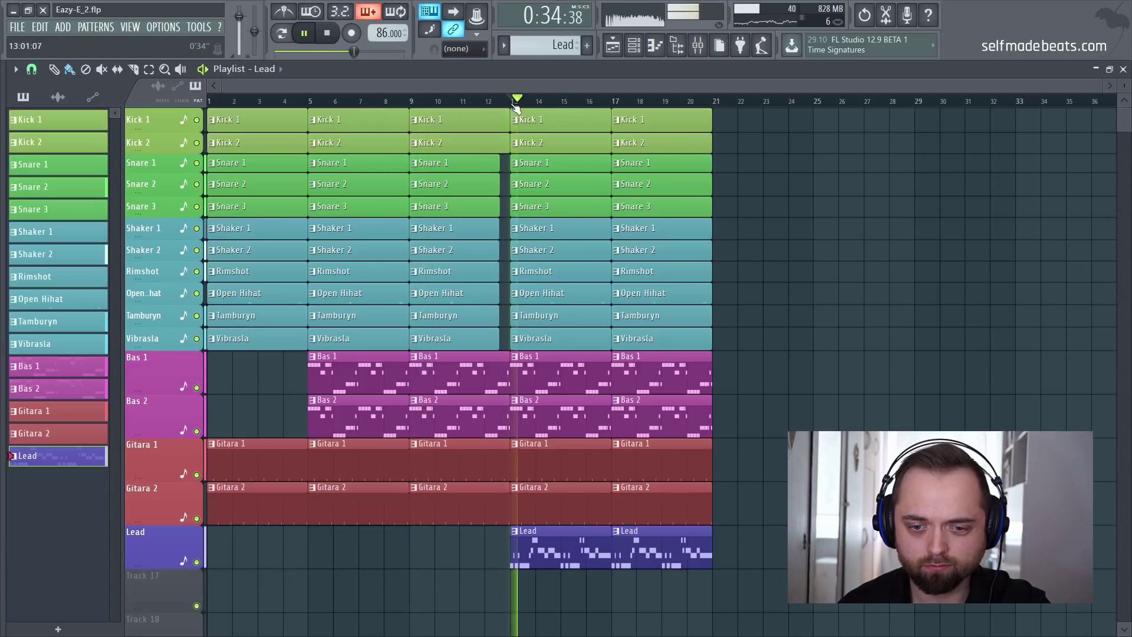
pyautogui.click(489, 100)
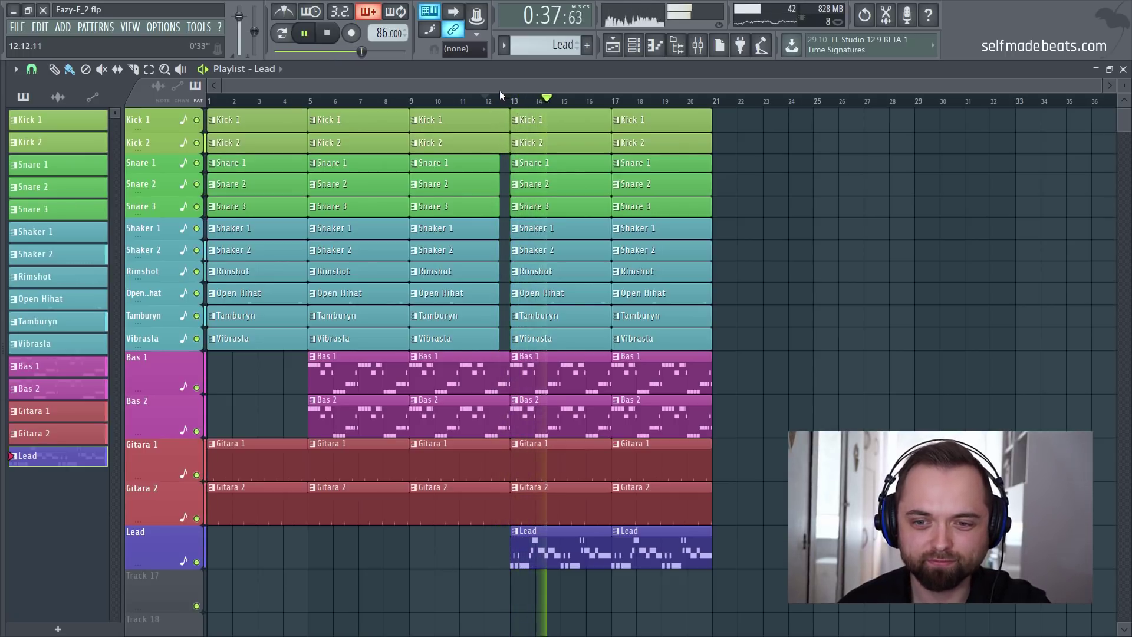
pyautogui.press('space')
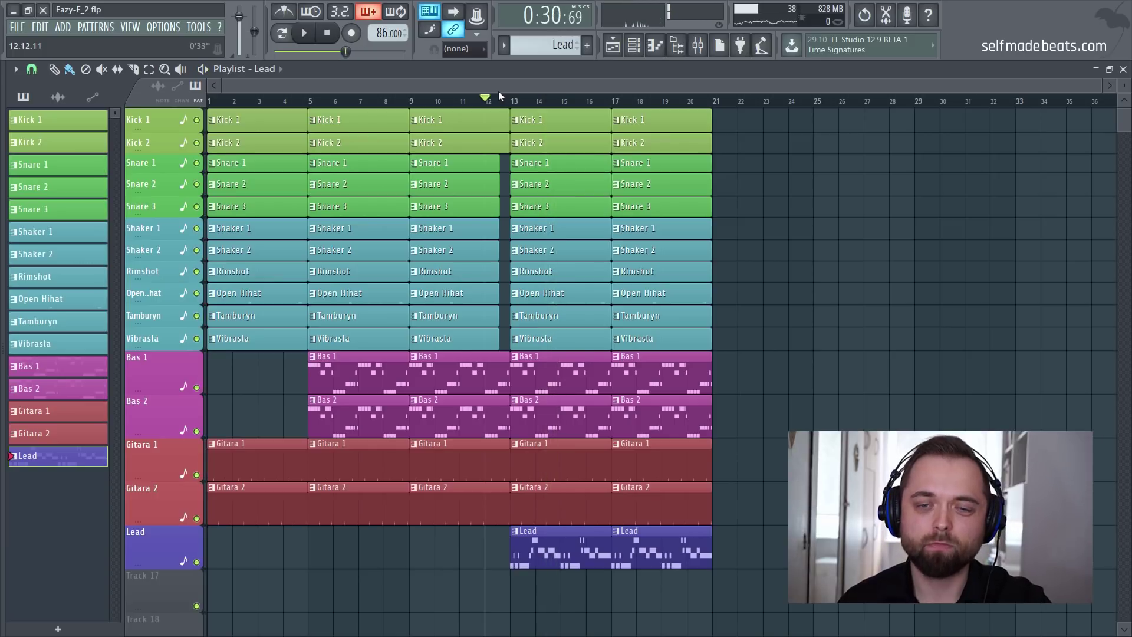